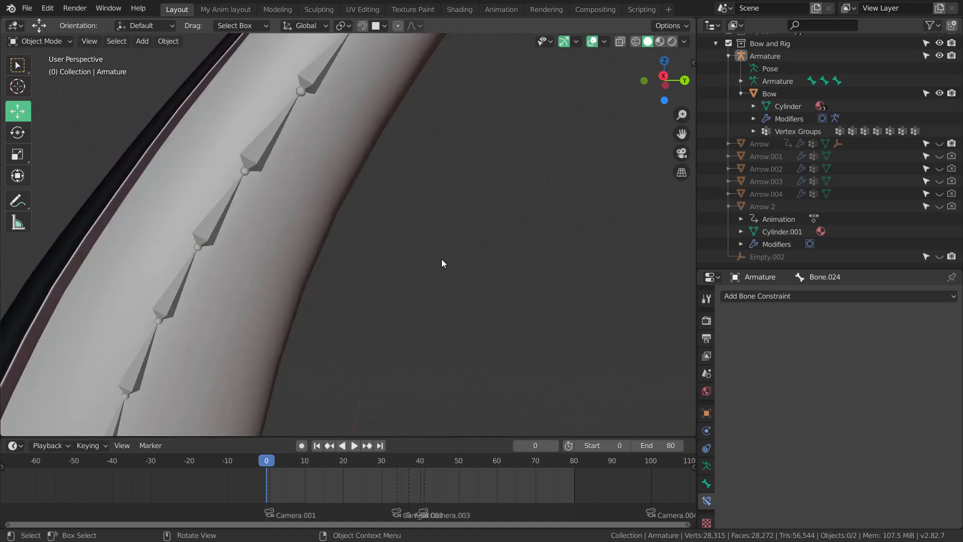
Step: Examine the bow's bone chain from the grip to the upper tip, along with the separate bone on the bowstring
{"action": "scroll", "coordinate": [446, 243], "scroll_direction": "down", "scroll_amount": 7}
{"action": "scroll", "coordinate": [345, 305], "scroll_direction": "up", "scroll_amount": 6}
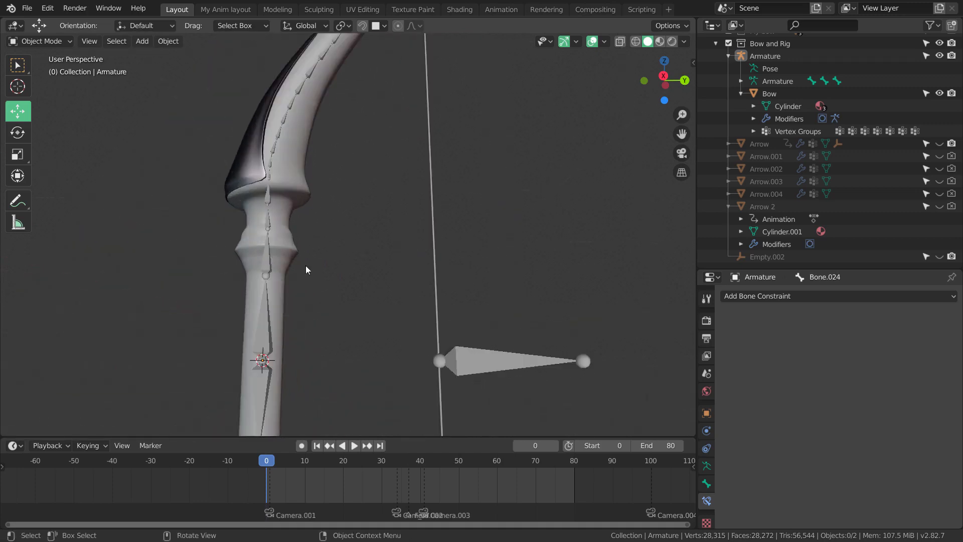
{"action": "middle_click_drag", "start_coordinate": [379, 259], "coordinate": [396, 251]}
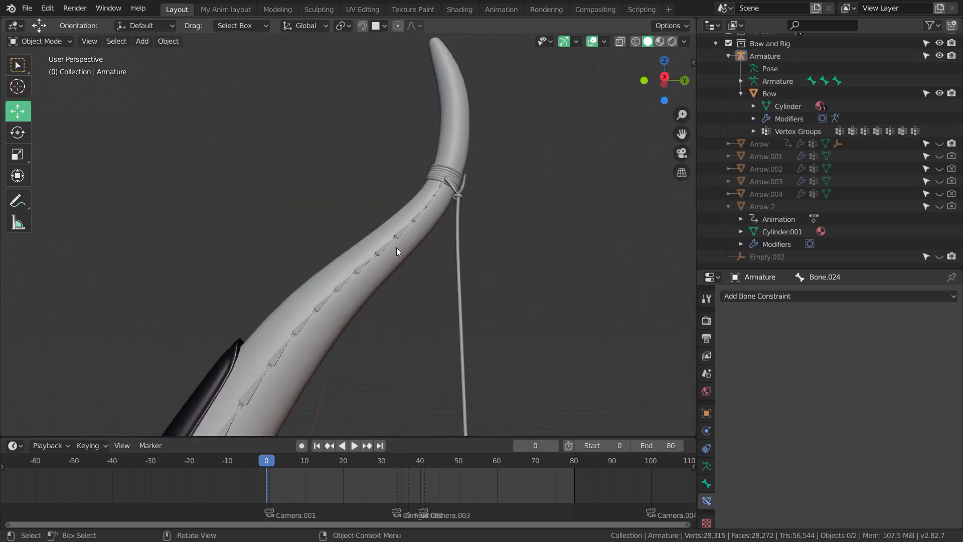
{"action": "scroll", "coordinate": [442, 243], "scroll_direction": "up", "scroll_amount": 2}
{"action": "scroll", "coordinate": [421, 266], "scroll_direction": "down", "scroll_amount": 6}
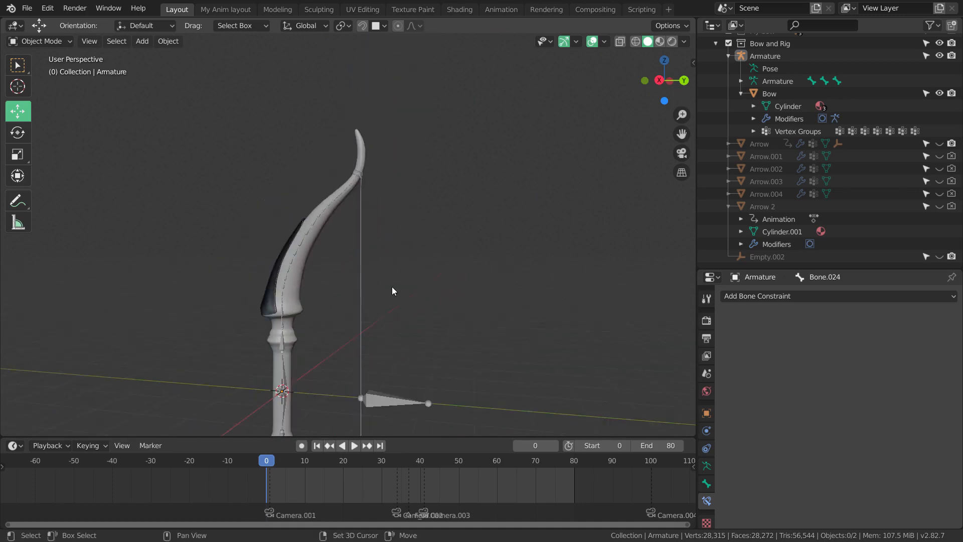
{"action": "scroll", "coordinate": [391, 285], "scroll_direction": "up", "scroll_amount": 3}
{"action": "middle_click_drag", "start_coordinate": [390, 282], "coordinate": [395, 276]}
{"action": "middle_click_drag", "start_coordinate": [422, 185], "coordinate": [415, 256], "text": "shift"}
{"action": "scroll", "coordinate": [413, 245], "scroll_direction": "up", "scroll_amount": 1}
{"action": "middle_click_drag", "start_coordinate": [416, 222], "coordinate": [298, 223], "text": "shift"}
Step: Select the bow's armature and switch it to Pose Mode
{"action": "left_click", "coordinate": [267, 208]}
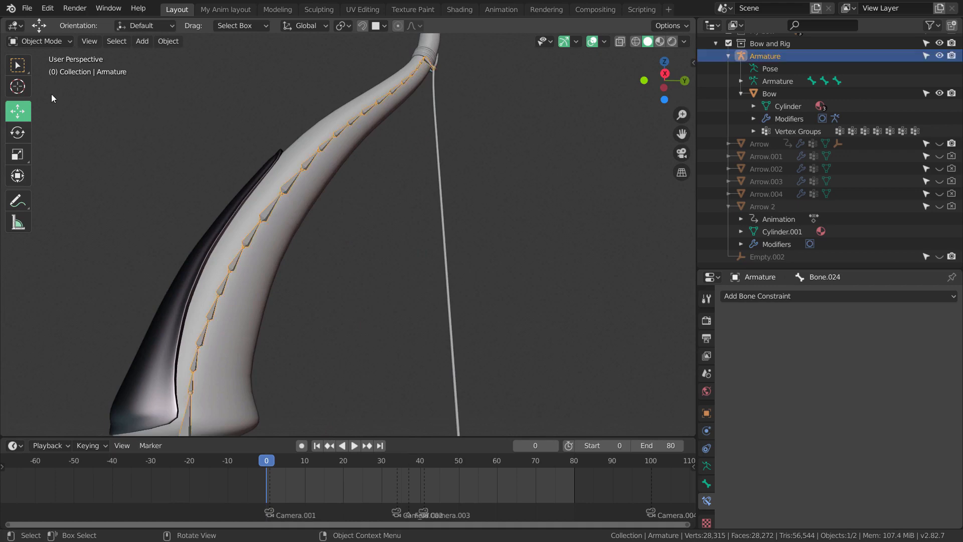
{"action": "left_click", "coordinate": [60, 42]}
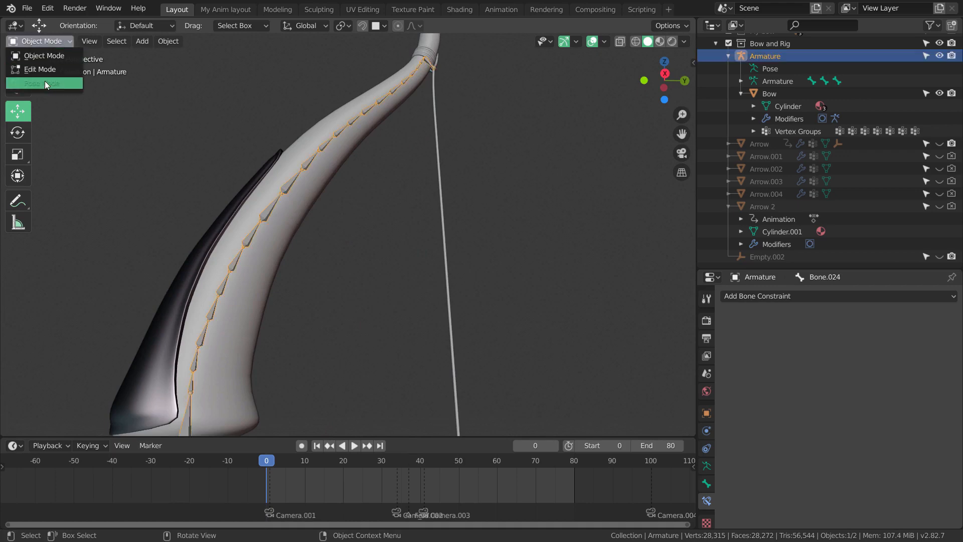
{"action": "left_click", "coordinate": [44, 82]}
Step: Try rotating a bone partway up the bow's upper limb
{"action": "scroll", "coordinate": [302, 233], "scroll_direction": "down", "scroll_amount": 5}
{"action": "scroll", "coordinate": [329, 271], "scroll_direction": "up", "scroll_amount": 4}
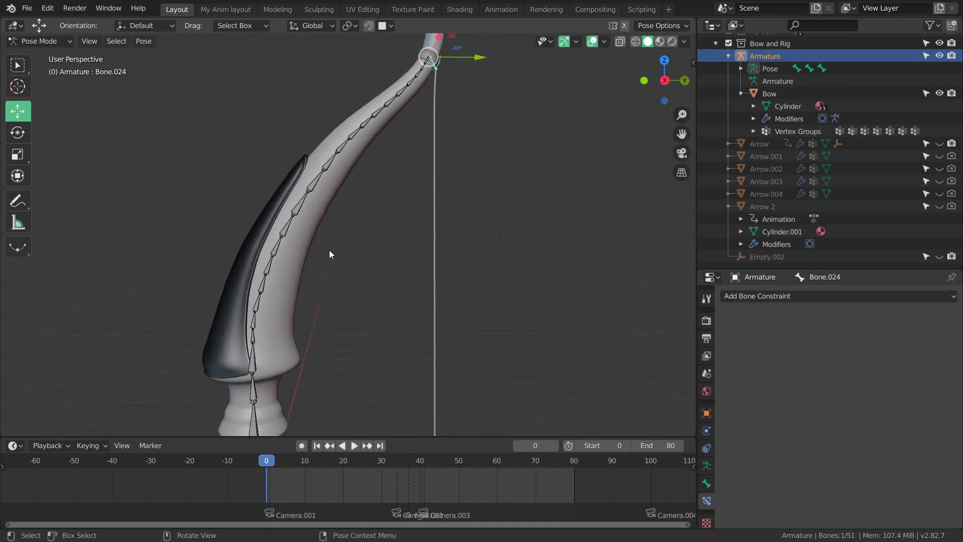
{"action": "scroll", "coordinate": [301, 240], "scroll_direction": "up", "scroll_amount": 2}
{"action": "left_click", "coordinate": [265, 229]}
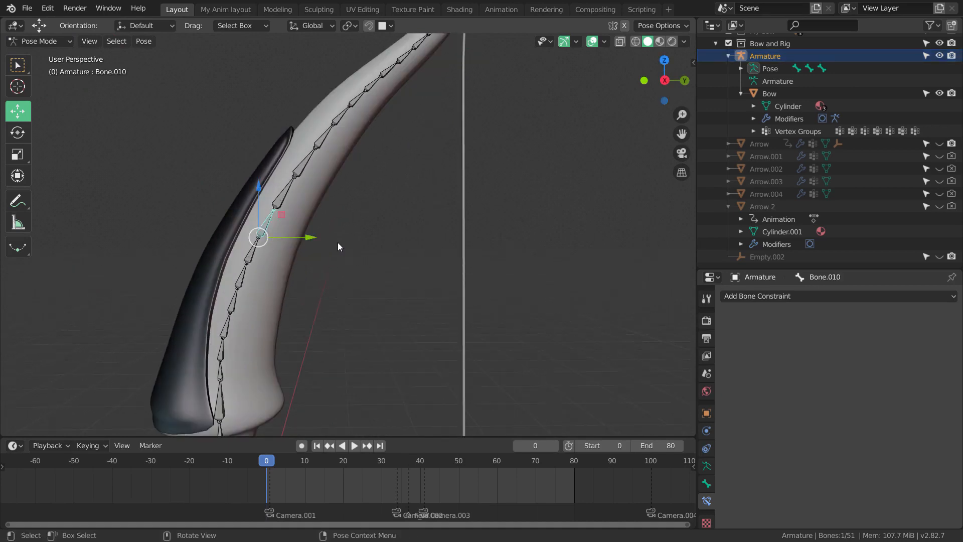
{"action": "key", "text": "r"}
{"action": "right_click", "coordinate": [351, 264]}
Step: Inspect the bones along the upper limb, from the string knot at its tip down to the grip
{"action": "middle_click_drag", "start_coordinate": [213, 262], "coordinate": [280, 318]}
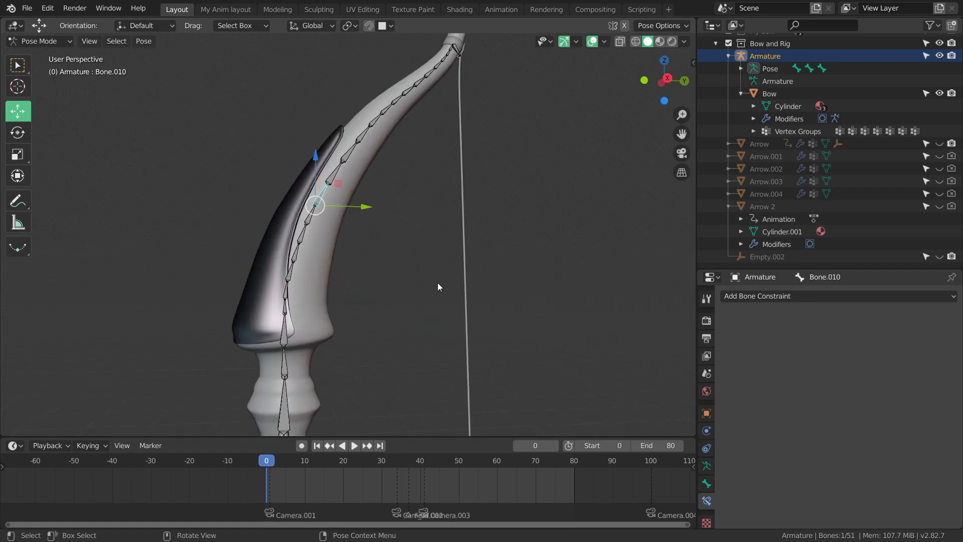
{"action": "middle_click_drag", "start_coordinate": [437, 282], "coordinate": [401, 257]}
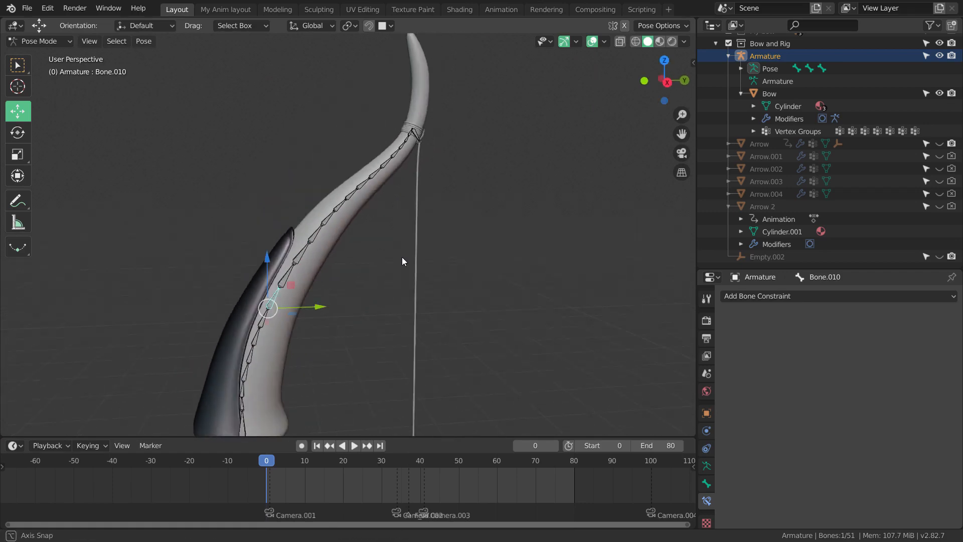
{"action": "scroll", "coordinate": [406, 250], "scroll_direction": "up", "scroll_amount": 3}
{"action": "scroll", "coordinate": [409, 258], "scroll_direction": "down", "scroll_amount": 2}
{"action": "scroll", "coordinate": [416, 256], "scroll_direction": "up", "scroll_amount": 4}
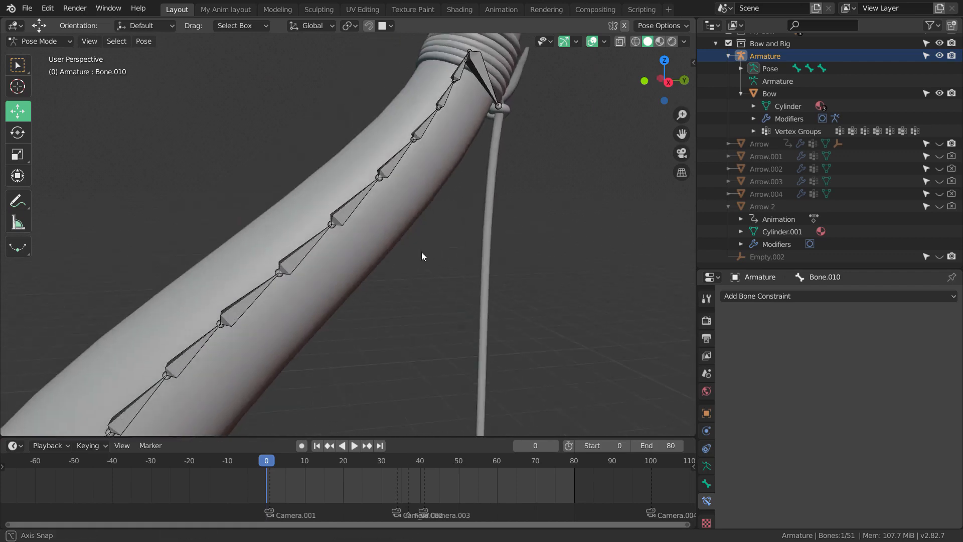
{"action": "scroll", "coordinate": [419, 261], "scroll_direction": "down", "scroll_amount": 6}
{"action": "scroll", "coordinate": [404, 289], "scroll_direction": "up", "scroll_amount": 3}
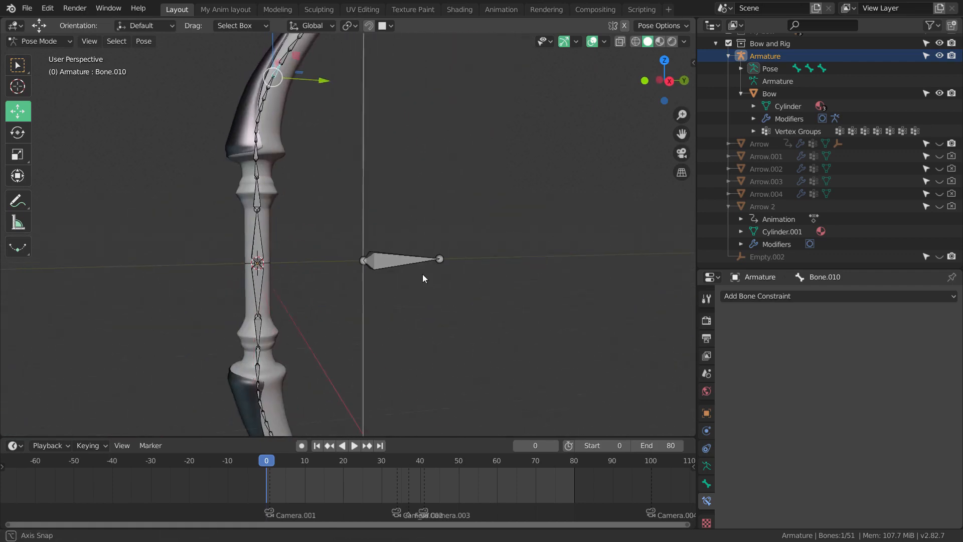
Step: Try pulling the bowstring back by moving the bone at its middle away from the grip
{"action": "middle_click_drag", "start_coordinate": [423, 274], "coordinate": [394, 278]}
{"action": "left_click", "coordinate": [372, 256]}
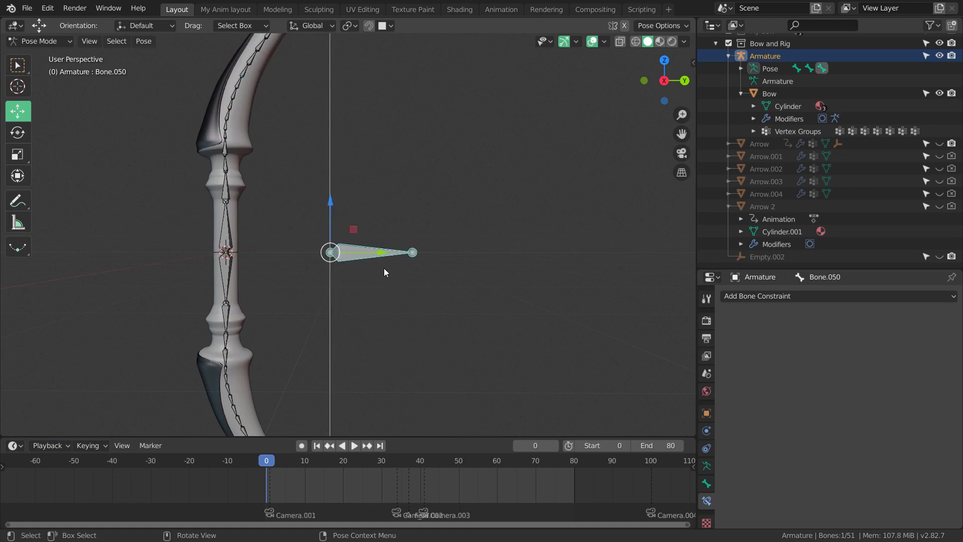
{"action": "key", "text": "g"}
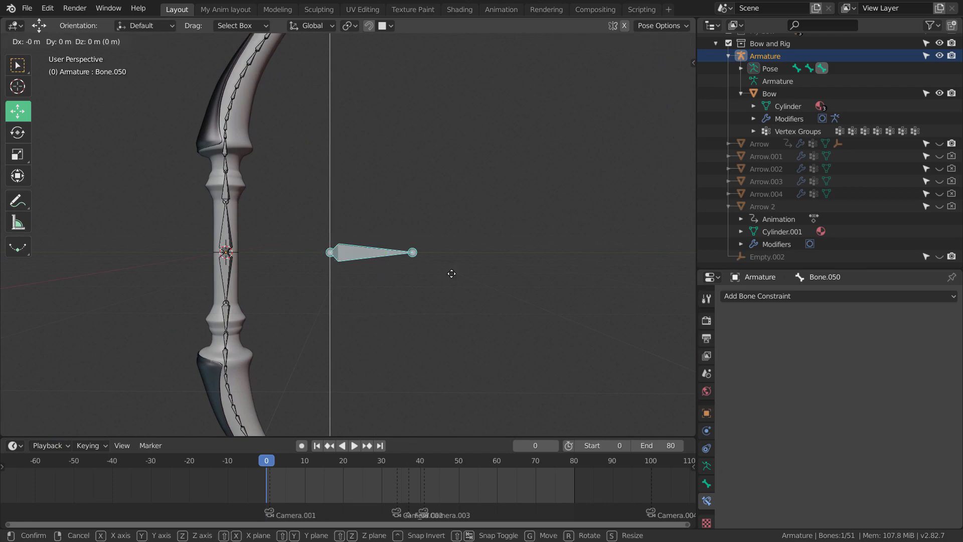
{"action": "key", "text": "Escape"}
{"action": "key", "text": "g"}
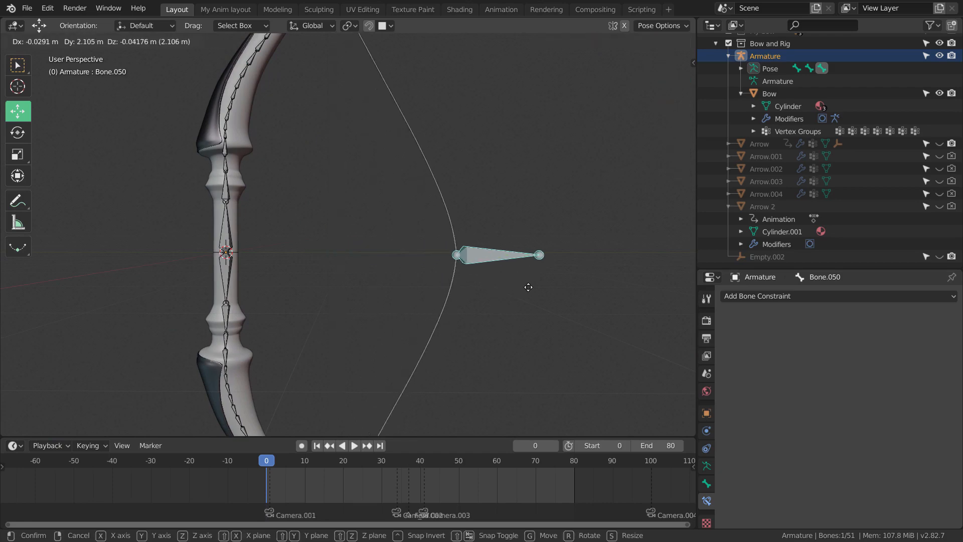
{"action": "key", "text": "Escape"}
{"action": "key", "text": "g"}
{"action": "key", "text": "Escape"}
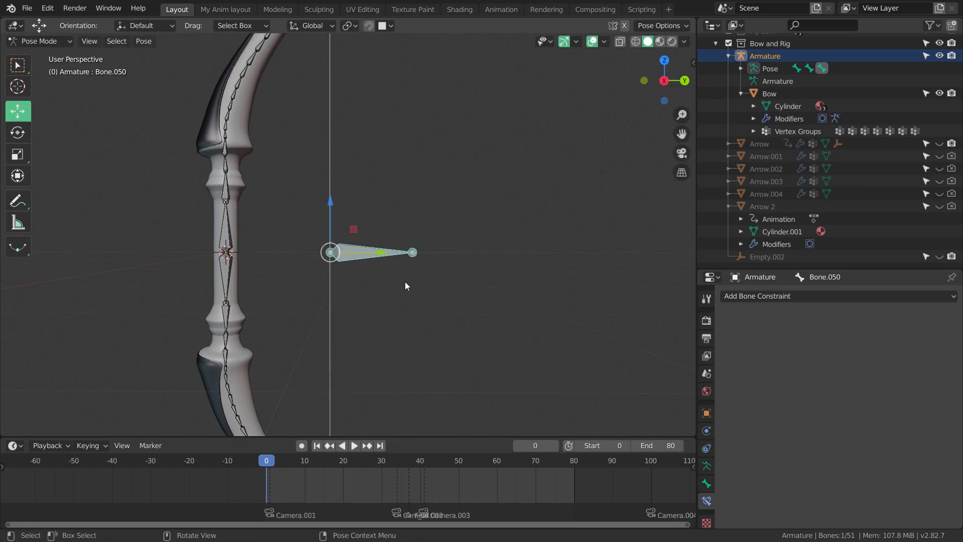
Step: Select the bone joining the upper limb's tip to the bowstring and check its bone constraints
{"action": "middle_click_drag", "start_coordinate": [419, 258], "coordinate": [426, 391], "text": "shift"}
{"action": "middle_click_drag", "start_coordinate": [405, 212], "coordinate": [414, 285], "text": "shift"}
{"action": "scroll", "coordinate": [414, 284], "scroll_direction": "up", "scroll_amount": 3}
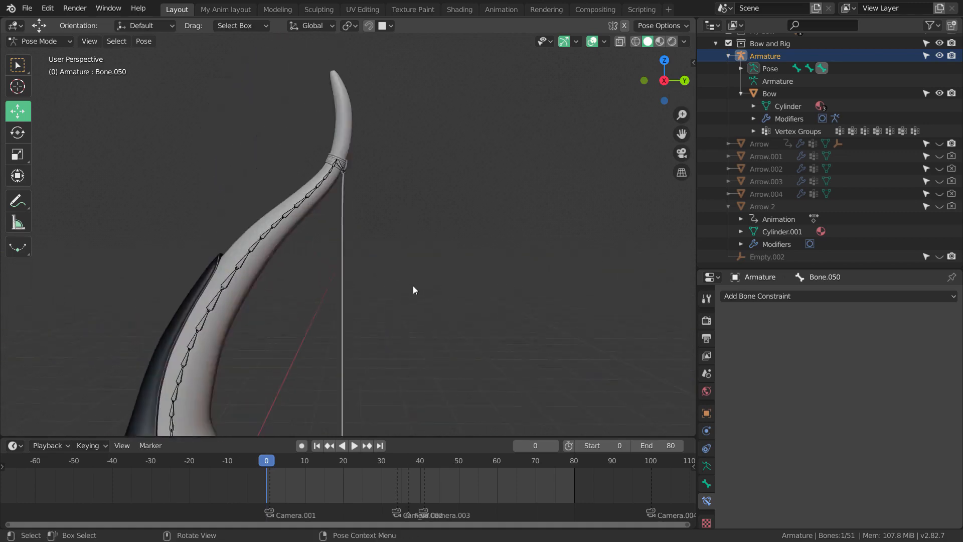
{"action": "scroll", "coordinate": [413, 285], "scroll_direction": "up", "scroll_amount": 3}
{"action": "middle_click_drag", "start_coordinate": [406, 133], "coordinate": [400, 236], "text": "shift"}
{"action": "scroll", "coordinate": [413, 224], "scroll_direction": "up", "scroll_amount": 8}
{"action": "left_click", "coordinate": [340, 152]}
Step: Reselect the bone at the middle of the bowstring and try moving it to see how the limbs react
{"action": "scroll", "coordinate": [442, 293], "scroll_direction": "down", "scroll_amount": 15}
{"action": "scroll", "coordinate": [411, 277], "scroll_direction": "up", "scroll_amount": 3}
{"action": "scroll", "coordinate": [400, 251], "scroll_direction": "up", "scroll_amount": 3}
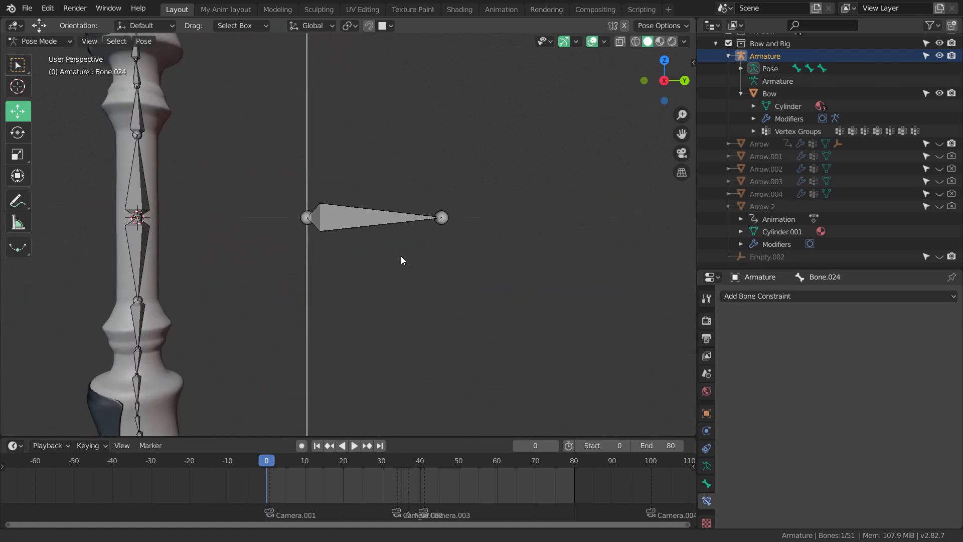
{"action": "left_click", "coordinate": [357, 224]}
{"action": "scroll", "coordinate": [399, 239], "scroll_direction": "down", "scroll_amount": 3}
{"action": "key", "text": "g"}
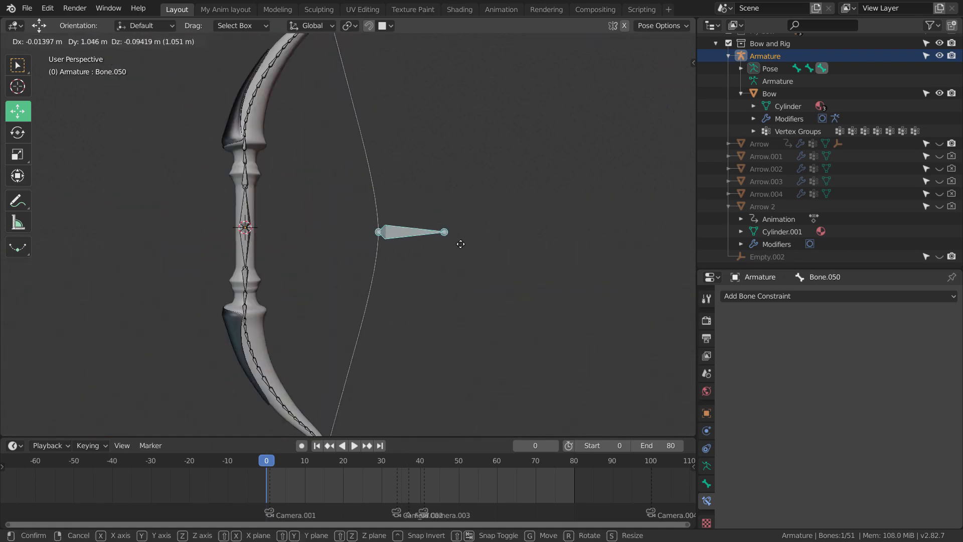
{"action": "key", "text": "Escape"}
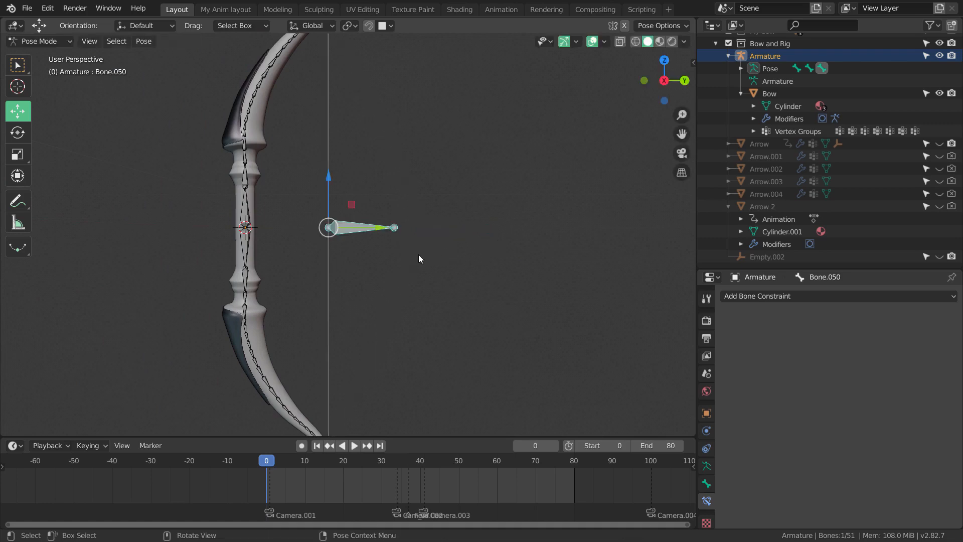
{"action": "key", "text": "g"}
{"action": "key", "text": "Escape"}
{"action": "key", "text": "g"}
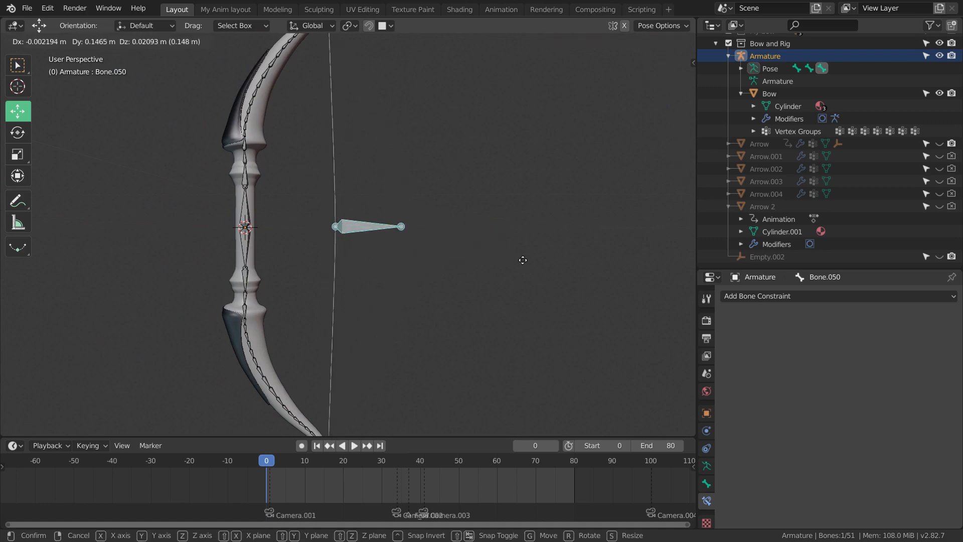
{"action": "key", "text": "Escape"}
Step: Select the bone joining the lower limb's tip to the bowstring and check its bone constraints
{"action": "scroll", "coordinate": [452, 295], "scroll_direction": "up", "scroll_amount": 2}
{"action": "middle_click_drag", "start_coordinate": [405, 395], "coordinate": [402, 253], "text": "shift"}
{"action": "scroll", "coordinate": [398, 279], "scroll_direction": "up", "scroll_amount": 2}
{"action": "scroll", "coordinate": [369, 241], "scroll_direction": "up", "scroll_amount": 5}
{"action": "left_click", "coordinate": [339, 169]}
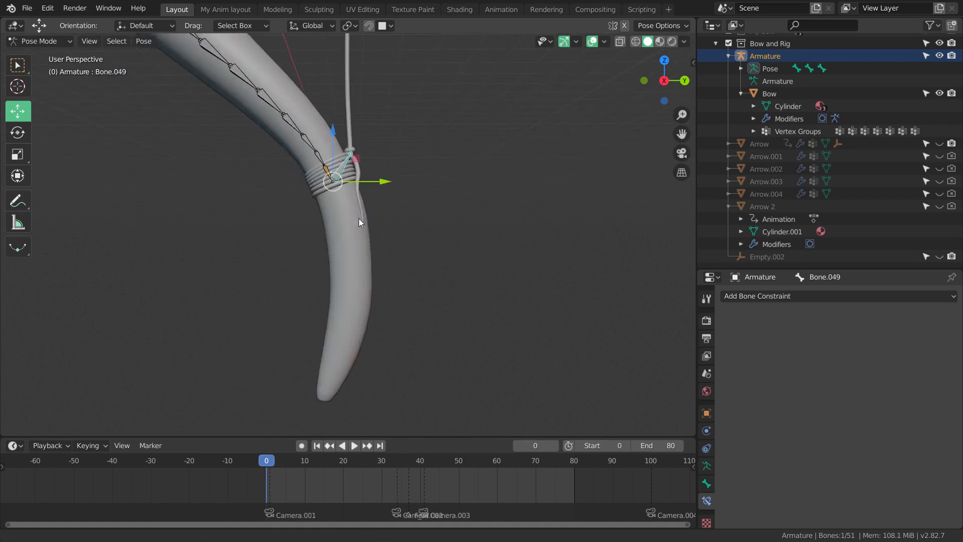
Step: Delete the IK constraint from the last bone of the lower limb's chain, beside the string wrapping
{"action": "middle_click_drag", "start_coordinate": [359, 218], "coordinate": [371, 242], "text": "shift"}
{"action": "scroll", "coordinate": [371, 242], "scroll_direction": "up", "scroll_amount": 5}
{"action": "scroll", "coordinate": [399, 257], "scroll_direction": "down", "scroll_amount": 5}
{"action": "scroll", "coordinate": [396, 253], "scroll_direction": "up", "scroll_amount": 3}
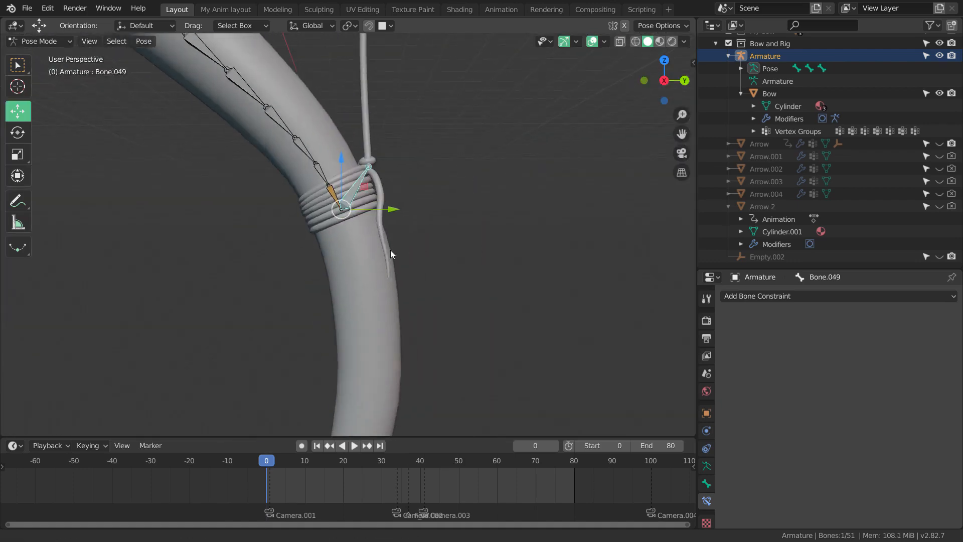
{"action": "left_click", "coordinate": [324, 203]}
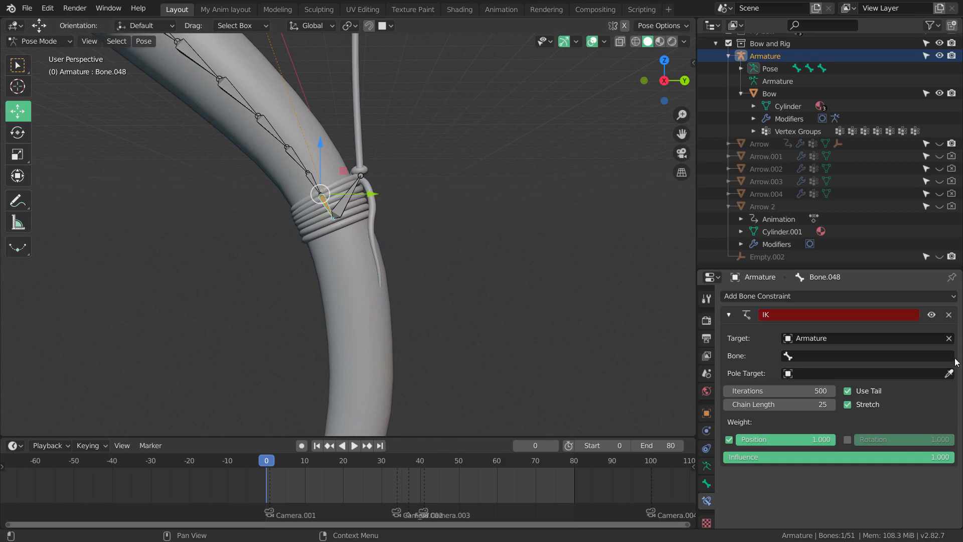
{"action": "left_click", "coordinate": [948, 314]}
Step: Test the string pull without the IK constraint by moving the bowstring's middle bone away from the bow
{"action": "scroll", "coordinate": [390, 203], "scroll_direction": "down", "scroll_amount": 5}
{"action": "scroll", "coordinate": [347, 263], "scroll_direction": "up", "scroll_amount": 6}
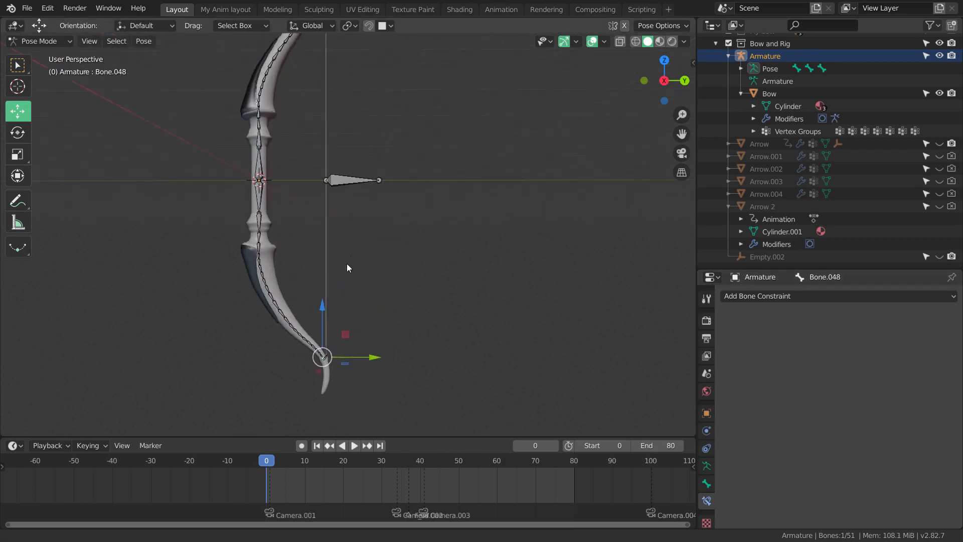
{"action": "left_click", "coordinate": [367, 244]}
{"action": "scroll", "coordinate": [381, 251], "scroll_direction": "down", "scroll_amount": 4}
{"action": "key", "text": "g"}
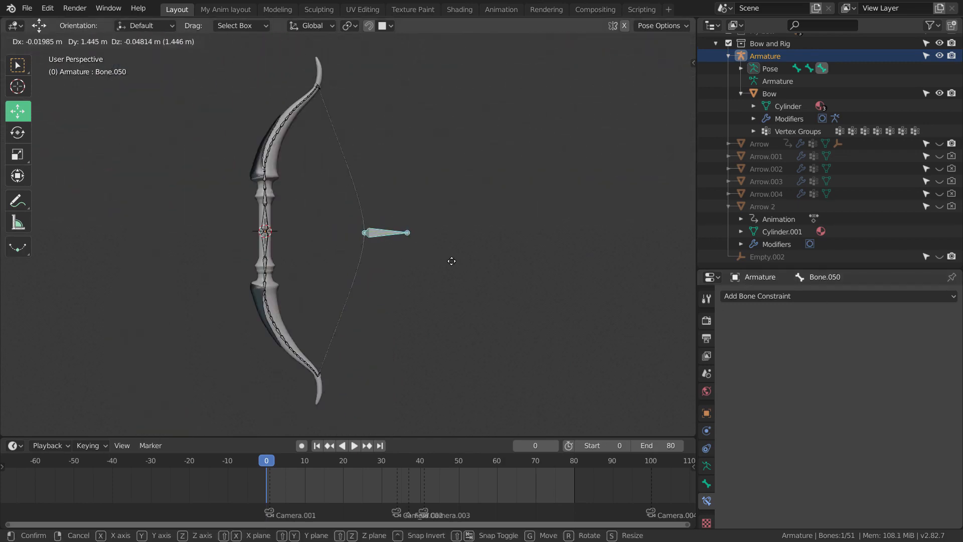
{"action": "right_click", "coordinate": [414, 260]}
{"action": "scroll", "coordinate": [414, 260], "scroll_direction": "up", "scroll_amount": 4}
{"action": "mouse_move", "coordinate": [408, 245]}
{"action": "middle_mouse_down", "text": "shift"}
{"action": "mouse_move", "coordinate": [405, 271]}
{"action": "mouse_move", "coordinate": [407, 254]}
{"action": "middle_mouse_up", "text": "shift"}
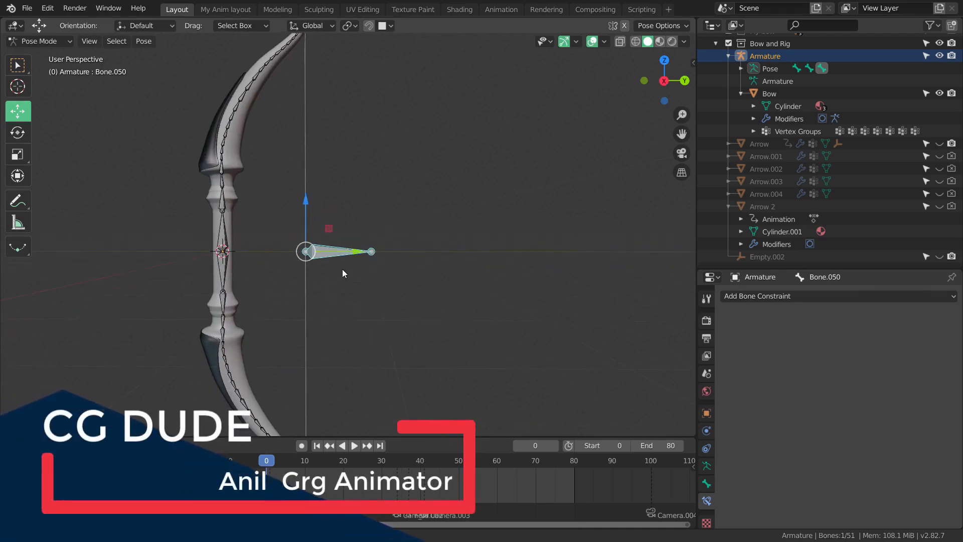
{"action": "key", "text": "g"}
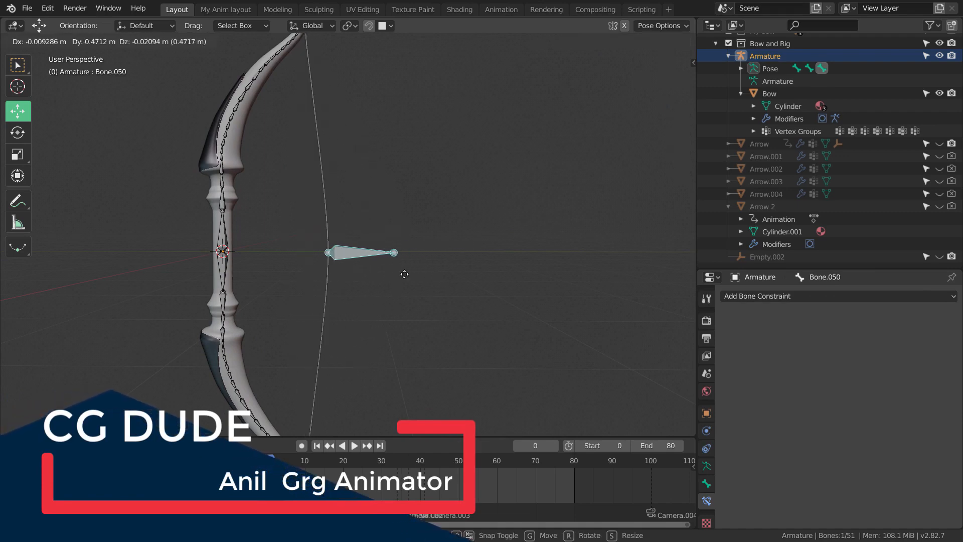
{"action": "right_click", "coordinate": [404, 274]}
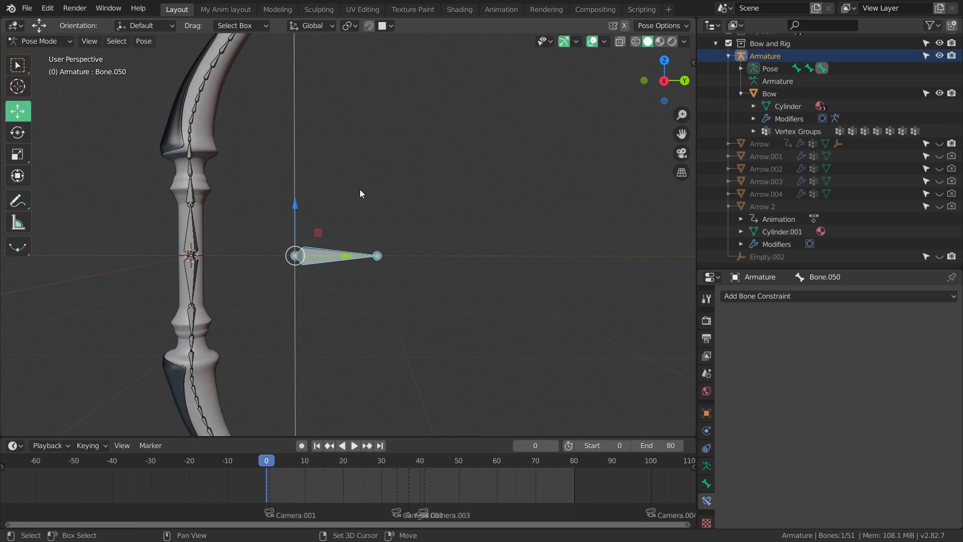
{"action": "middle_click_drag", "start_coordinate": [359, 189], "coordinate": [362, 251], "text": "shift"}
{"action": "scroll", "coordinate": [362, 251], "scroll_direction": "down", "scroll_amount": 2}
{"action": "scroll", "coordinate": [363, 236], "scroll_direction": "up", "scroll_amount": 4}
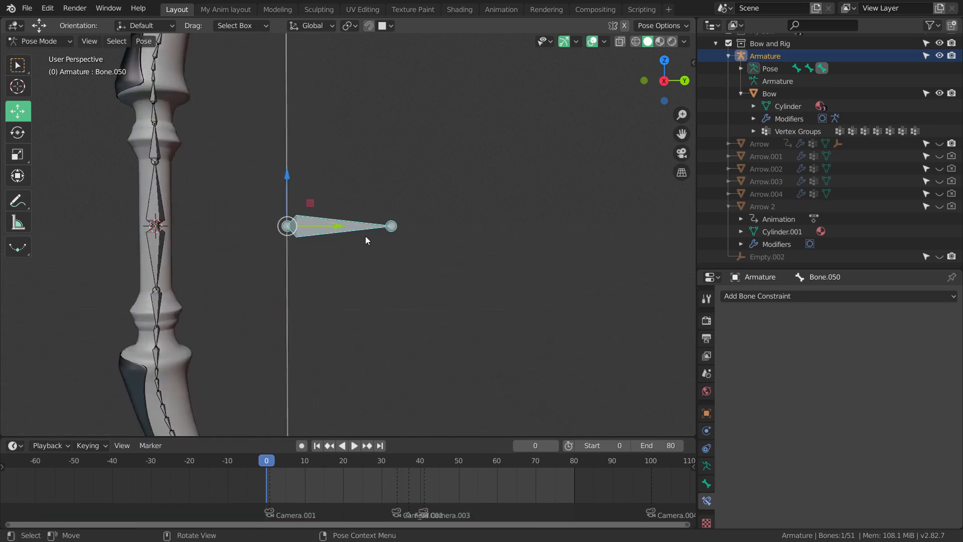
{"action": "scroll", "coordinate": [365, 253], "scroll_direction": "down", "scroll_amount": 5}
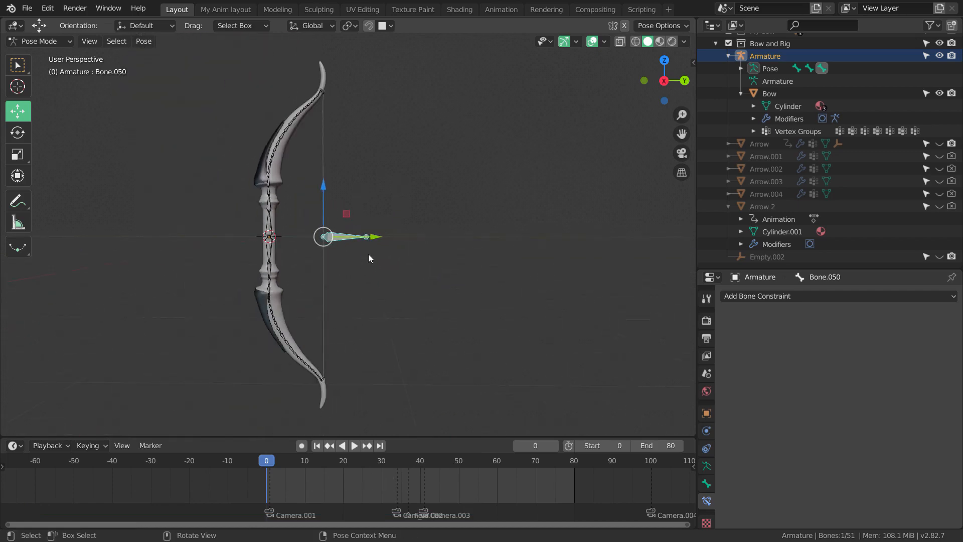
{"action": "scroll", "coordinate": [372, 255], "scroll_direction": "up", "scroll_amount": 2}
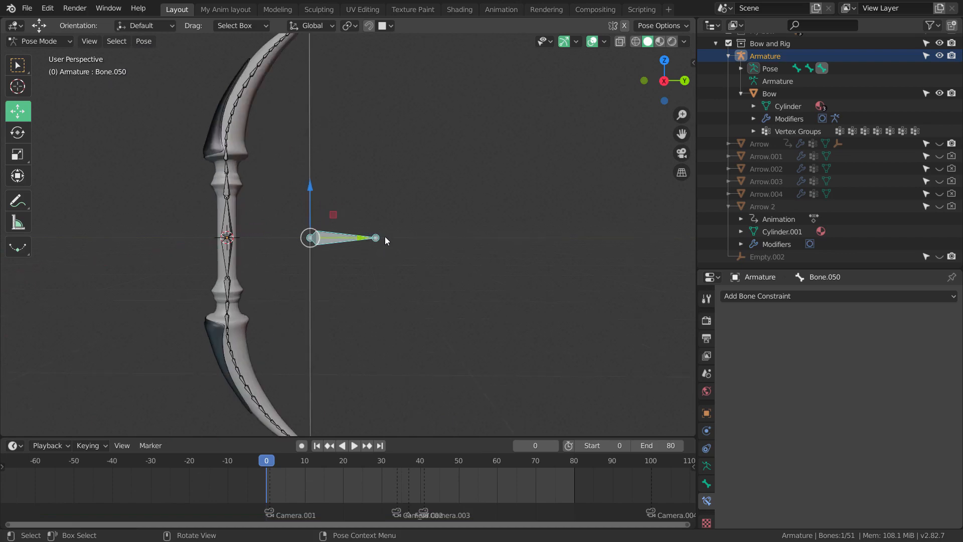
{"action": "mouse_move", "coordinate": [395, 219]}
{"action": "middle_mouse_down", "text": "shift"}
{"action": "mouse_move", "coordinate": [396, 273]}
{"action": "mouse_move", "coordinate": [390, 216]}
{"action": "middle_mouse_up", "text": "shift"}
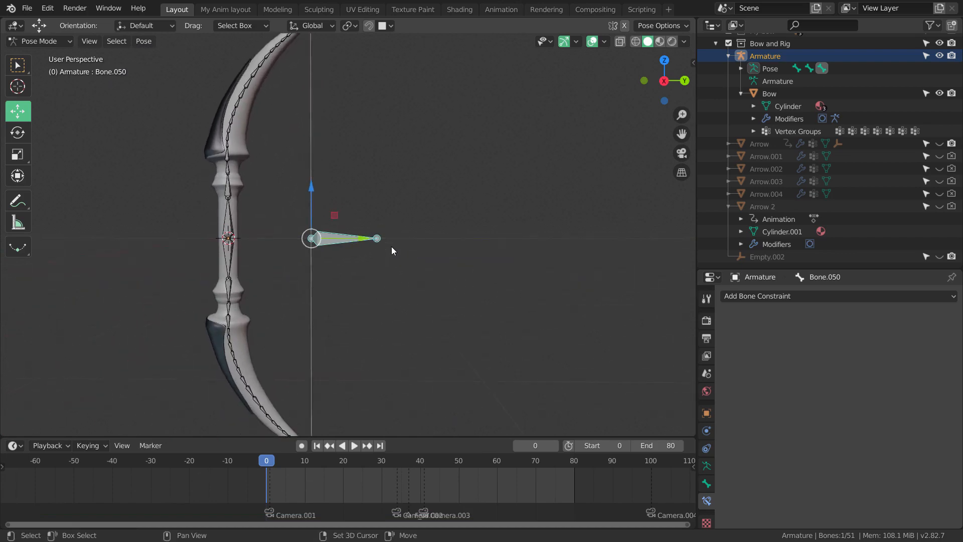
{"action": "middle_click_drag", "start_coordinate": [392, 259], "coordinate": [392, 254], "text": "shift"}
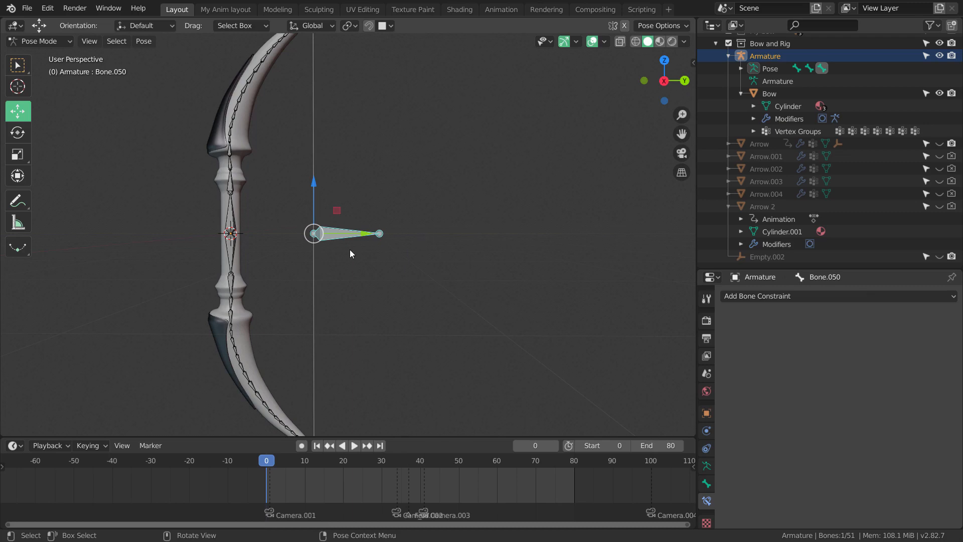
Step: Try pulling the bowstring's middle bone away from the bow with the whole bow in view, and cancel the move
{"action": "scroll", "coordinate": [353, 244], "scroll_direction": "down", "scroll_amount": 2}
{"action": "middle_click_drag", "start_coordinate": [359, 238], "coordinate": [360, 260], "text": "shift"}
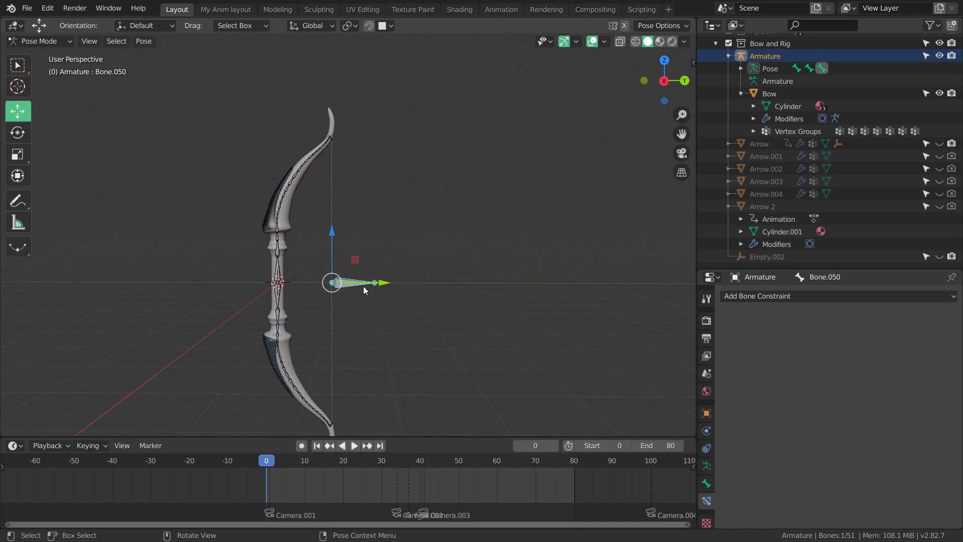
{"action": "key", "text": "g"}
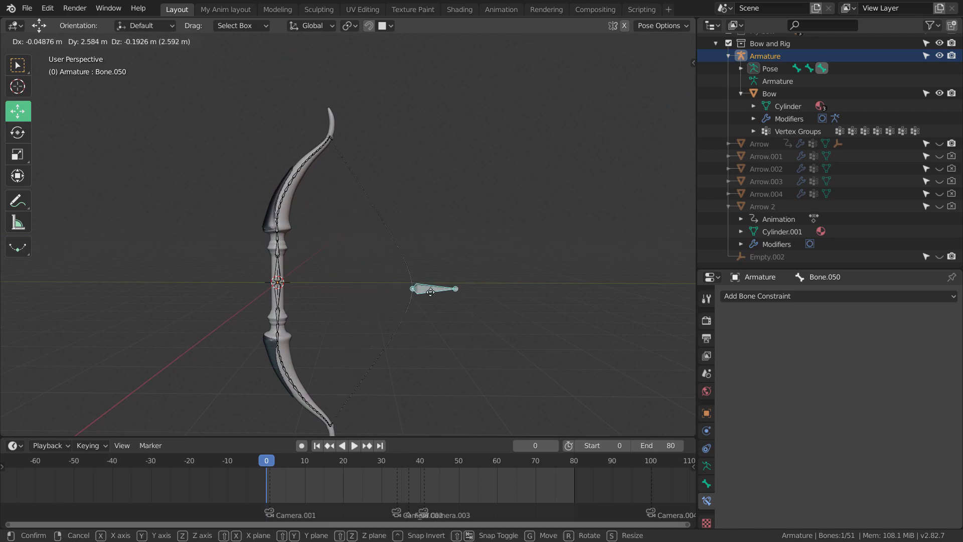
{"action": "right_click", "coordinate": [390, 294]}
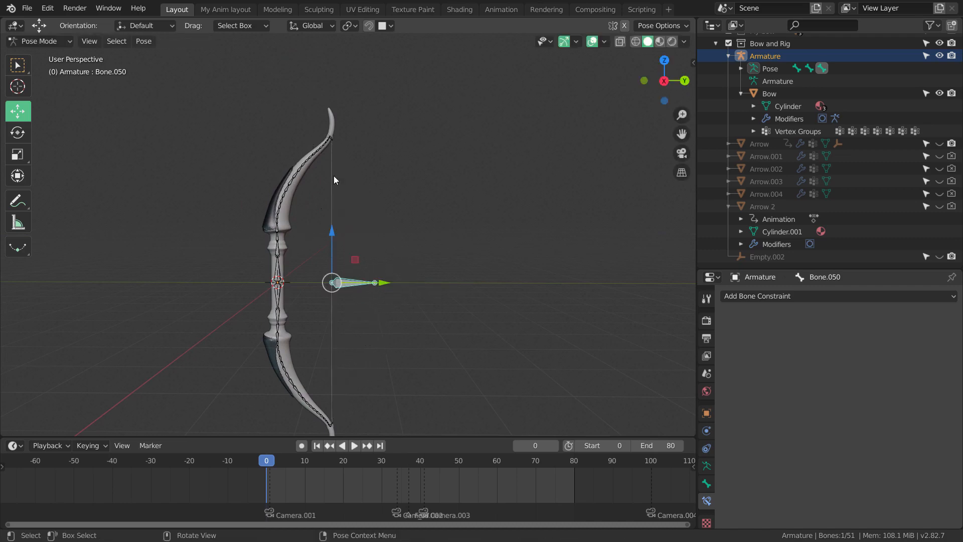
Step: Circle the upper limb's tip and the lower limb with freehand annotation strokes
{"action": "left_click", "coordinate": [16, 200]}
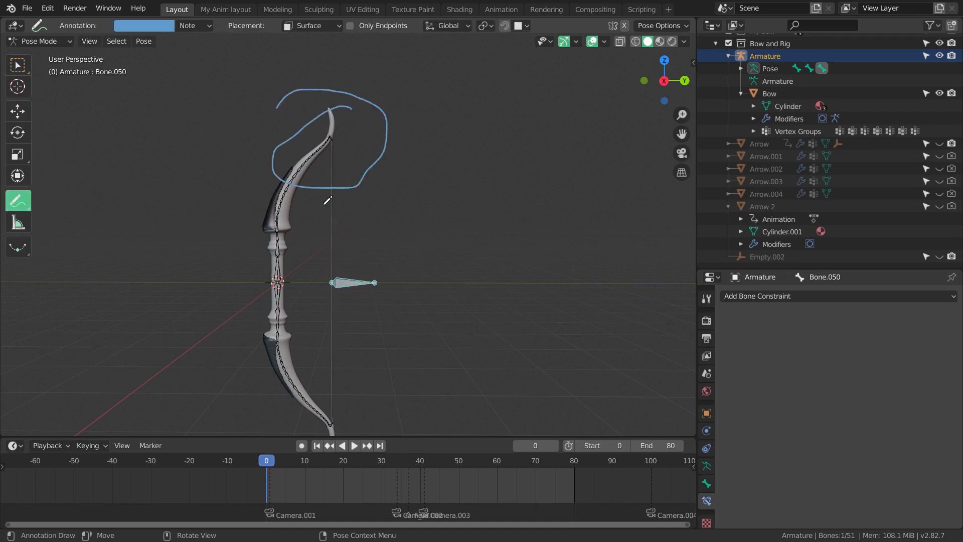
{"action": "scroll", "coordinate": [351, 231], "scroll_direction": "down", "scroll_amount": 3}
{"action": "left_click_drag", "start_coordinate": [350, 259], "coordinate": [334, 259]}
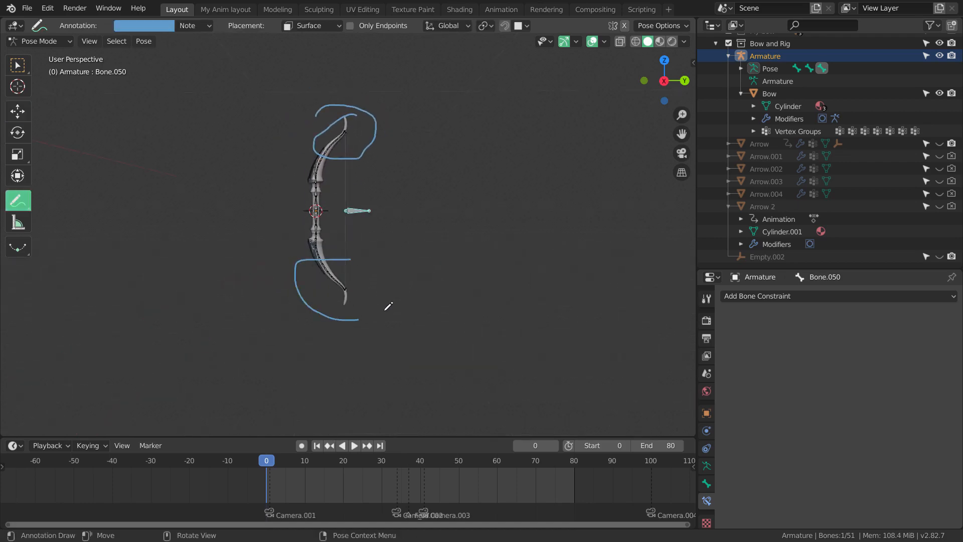
{"action": "scroll", "coordinate": [404, 254], "scroll_direction": "up", "scroll_amount": 2}
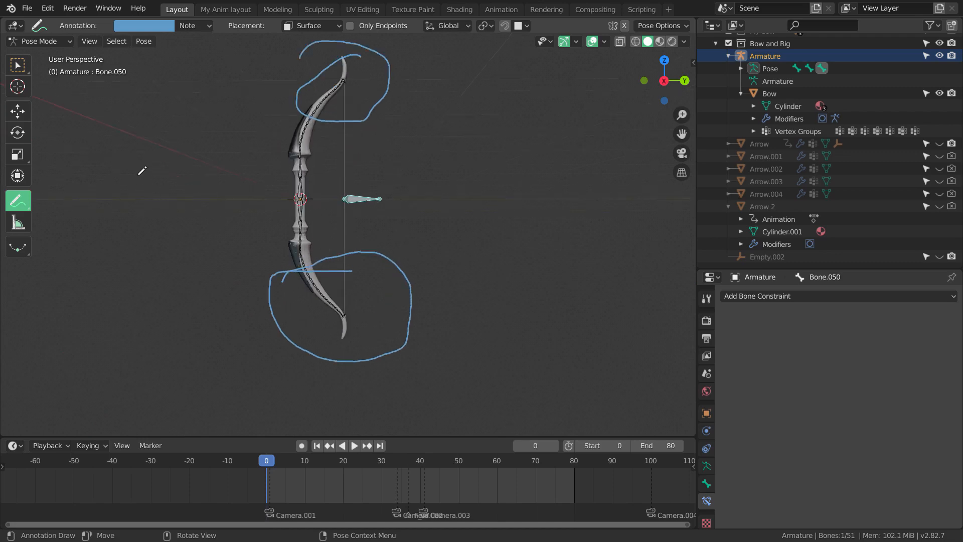
{"action": "middle_click_drag", "start_coordinate": [142, 171], "coordinate": [135, 210], "text": "shift"}
{"action": "scroll", "coordinate": [136, 211], "scroll_direction": "up", "scroll_amount": 1}
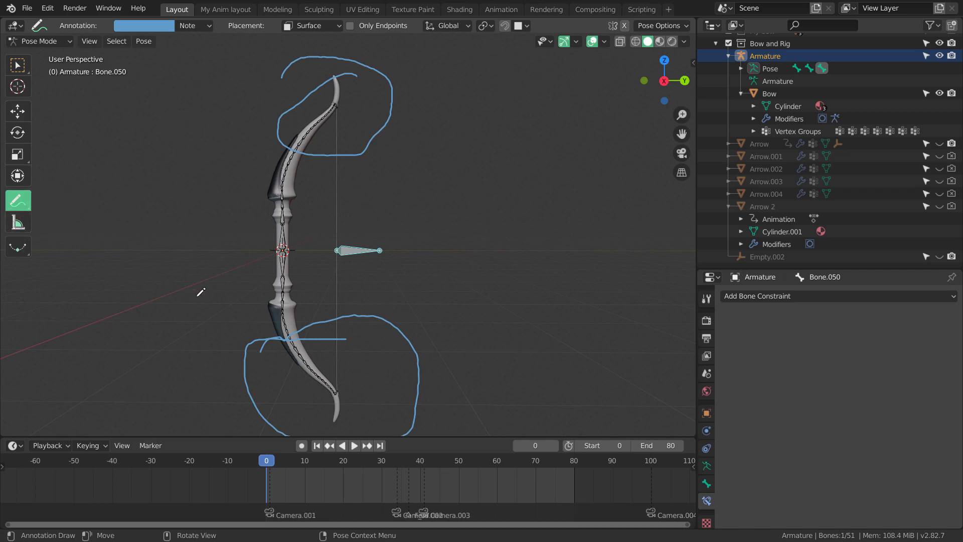
{"action": "middle_click_drag", "start_coordinate": [414, 332], "coordinate": [414, 269], "text": "shift"}
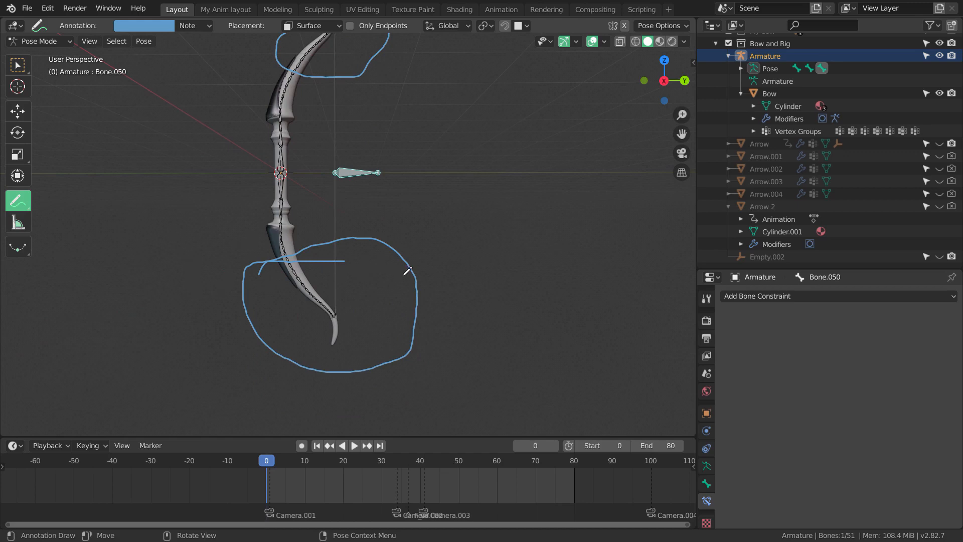
Step: Erase the annotation circles around both limbs
{"action": "mouse_move", "coordinate": [408, 271]}
{"action": "left_mouse_down", "text": "ctrl"}
{"action": "mouse_move", "coordinate": [298, 305]}
{"action": "mouse_move", "coordinate": [286, 167]}
{"action": "left_mouse_up", "text": "ctrl"}
{"action": "scroll", "coordinate": [286, 167], "scroll_direction": "down", "scroll_amount": 4}
{"action": "scroll", "coordinate": [379, 253], "scroll_direction": "up", "scroll_amount": 8}
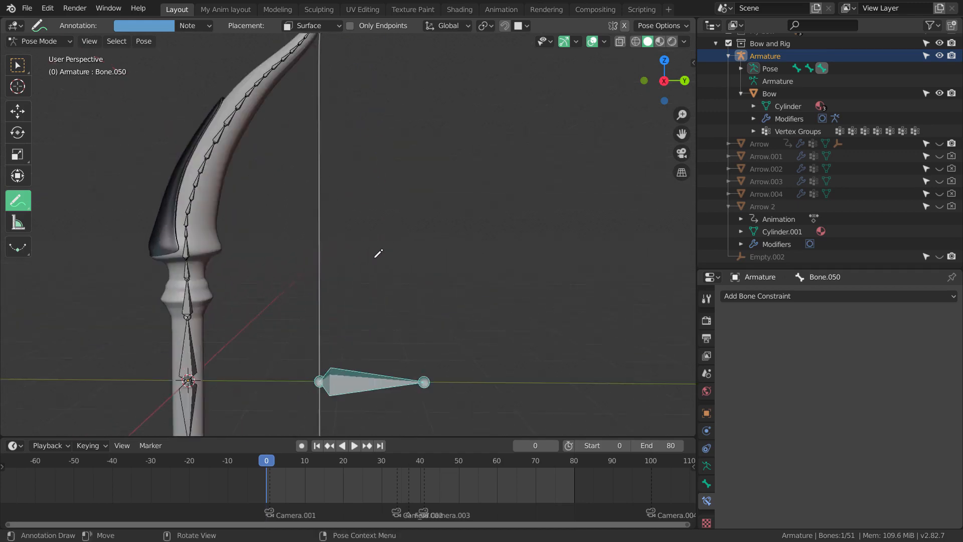
Step: Set the right orthographic view, put the armature in Edit Mode and deselect all bones
{"action": "scroll", "coordinate": [378, 253], "scroll_direction": "down", "scroll_amount": 4}
{"action": "scroll", "coordinate": [380, 234], "scroll_direction": "up", "scroll_amount": 3}
{"action": "key", "text": "KP_1"}
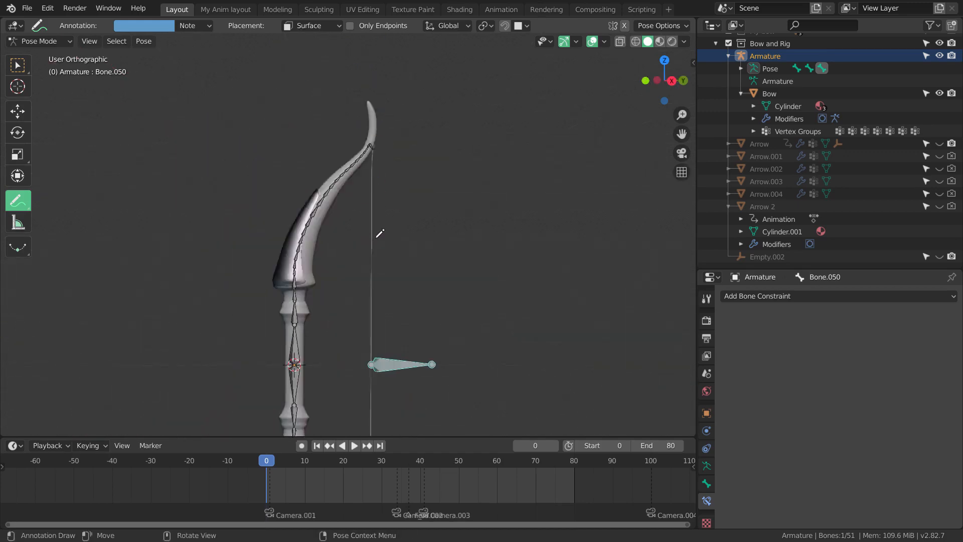
{"action": "key", "text": "KP_3"}
{"action": "scroll", "coordinate": [361, 210], "scroll_direction": "up", "scroll_amount": 1}
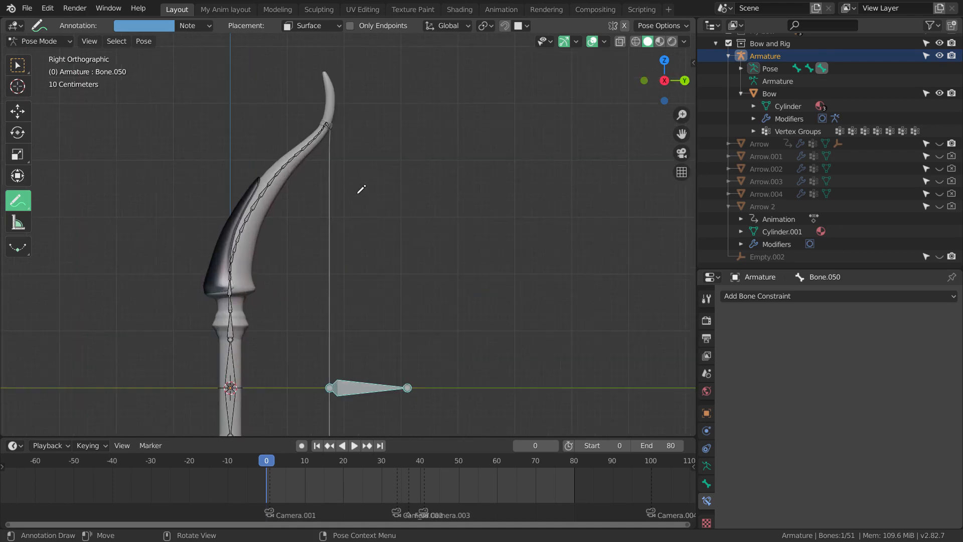
{"action": "scroll", "coordinate": [236, 122], "scroll_direction": "up", "scroll_amount": 2}
{"action": "scroll", "coordinate": [230, 146], "scroll_direction": "down", "scroll_amount": 4}
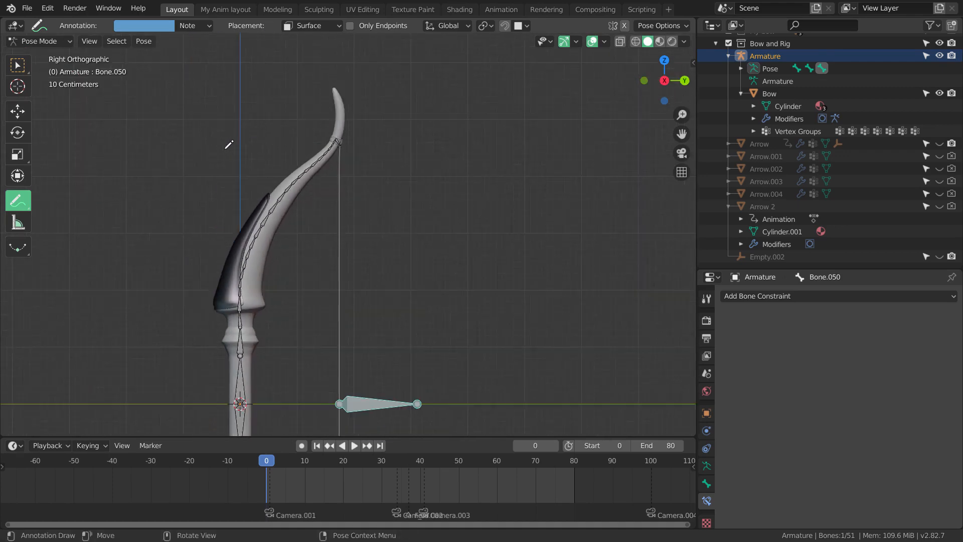
{"action": "scroll", "coordinate": [239, 140], "scroll_direction": "up", "scroll_amount": 2}
{"action": "key", "text": "Tab"}
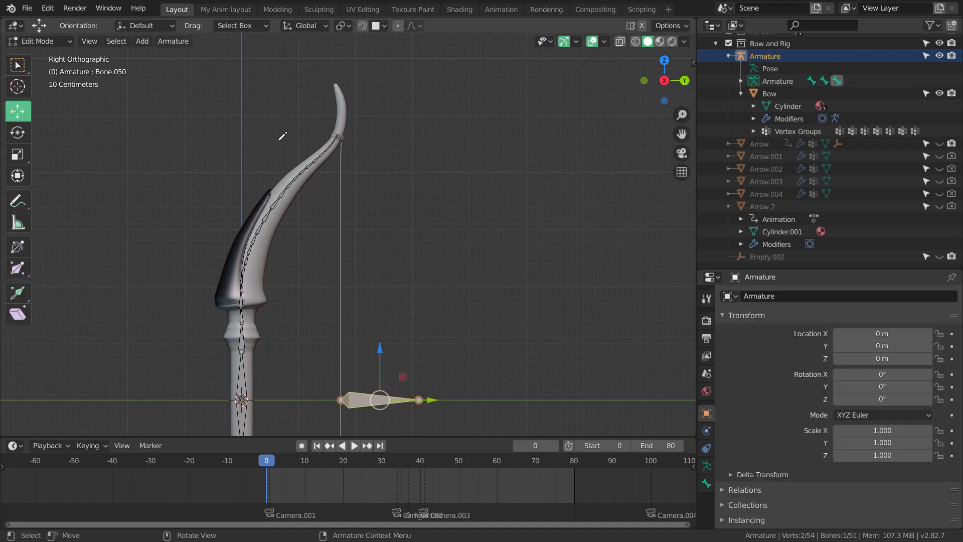
{"action": "scroll", "coordinate": [441, 221], "scroll_direction": "down", "scroll_amount": 4}
{"action": "middle_click_drag", "start_coordinate": [445, 237], "coordinate": [424, 196], "text": "shift"}
{"action": "scroll", "coordinate": [424, 198], "scroll_direction": "up", "scroll_amount": 2}
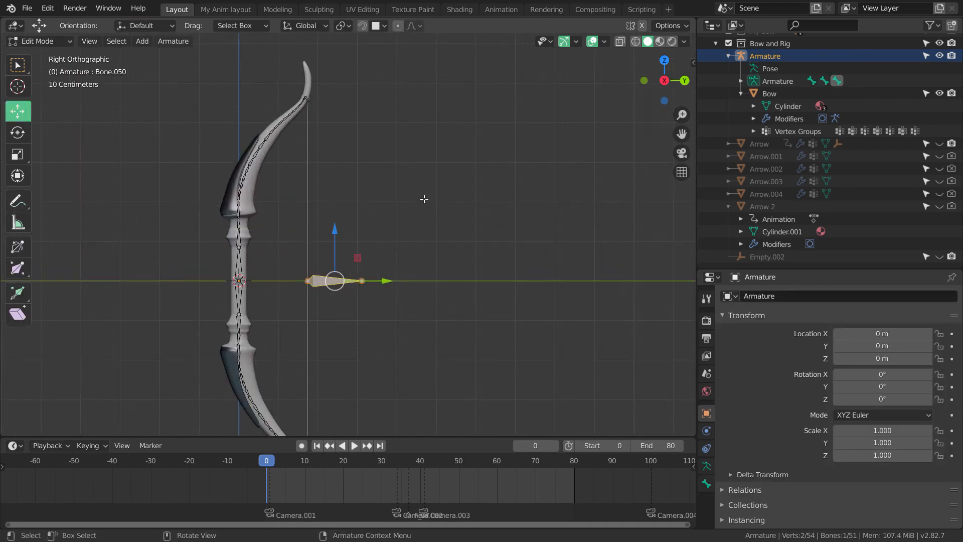
{"action": "key", "text": "alt+a"}
Step: Snap the 3D cursor to the joint at the end of the upper limb's bone chain, inside the string wrapping
{"action": "scroll", "coordinate": [423, 198], "scroll_direction": "down", "scroll_amount": 4}
{"action": "scroll", "coordinate": [404, 215], "scroll_direction": "up", "scroll_amount": 8}
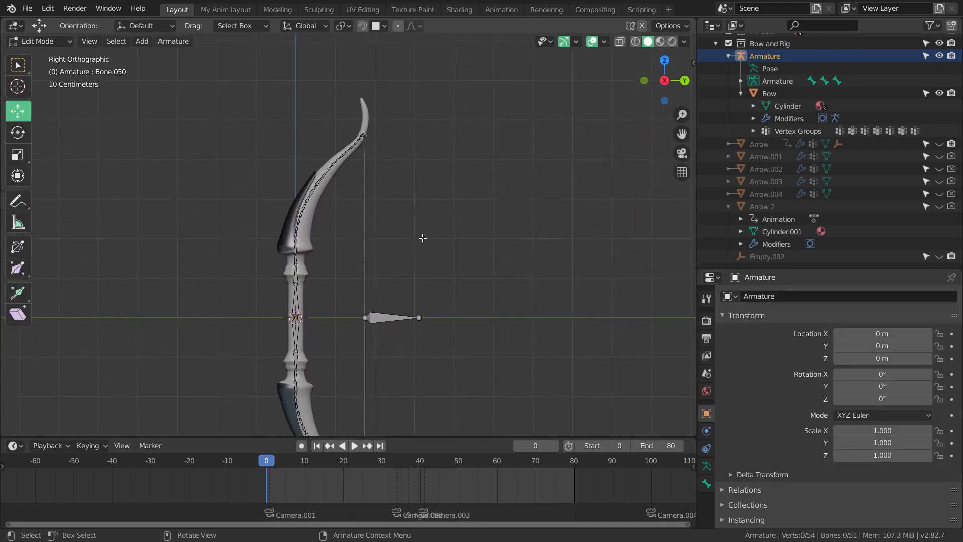
{"action": "scroll", "coordinate": [420, 214], "scroll_direction": "up", "scroll_amount": 6}
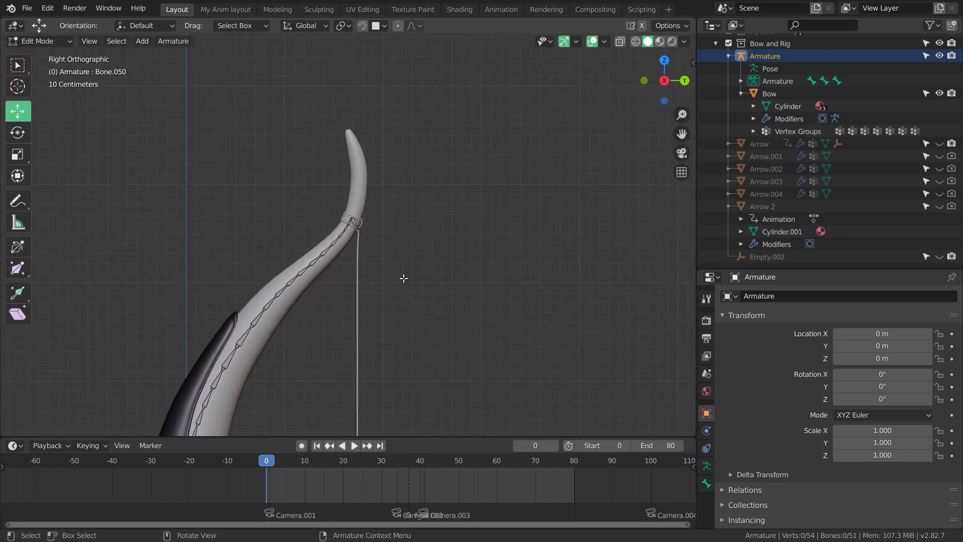
{"action": "scroll", "coordinate": [440, 268], "scroll_direction": "up", "scroll_amount": 3}
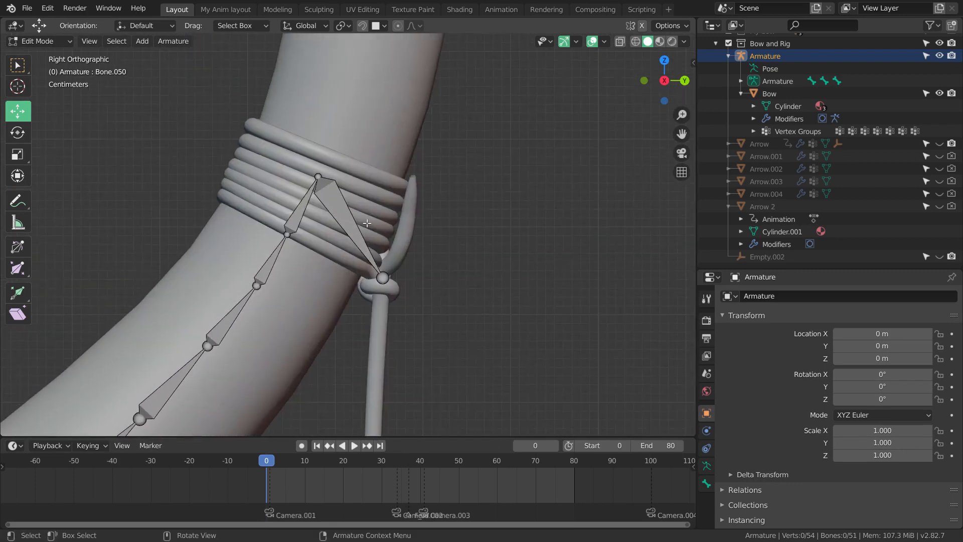
{"action": "scroll", "coordinate": [388, 235], "scroll_direction": "up", "scroll_amount": 1}
{"action": "middle_click_drag", "start_coordinate": [389, 235], "coordinate": [391, 239], "text": "shift"}
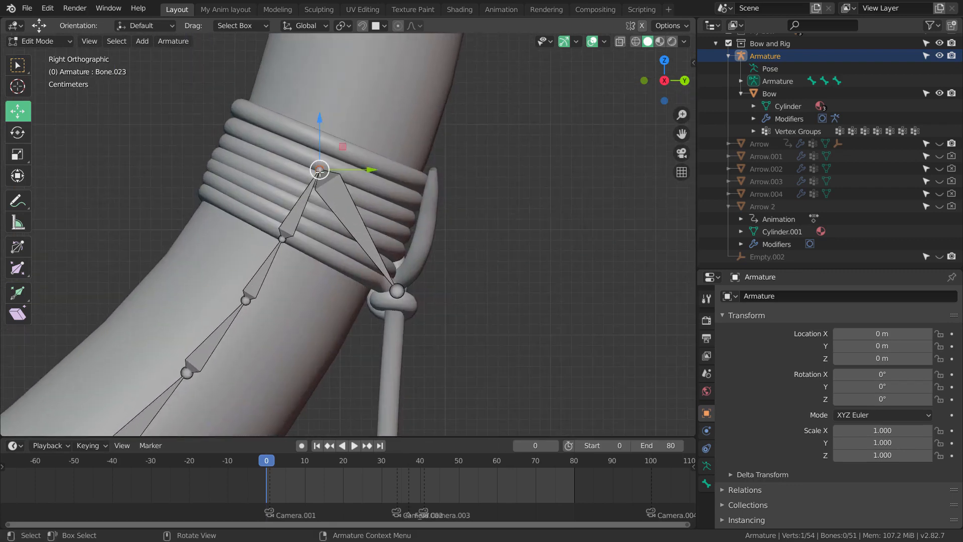
{"action": "scroll", "coordinate": [320, 171], "scroll_direction": "up", "scroll_amount": 3}
{"action": "scroll", "coordinate": [319, 171], "scroll_direction": "down", "scroll_amount": 2}
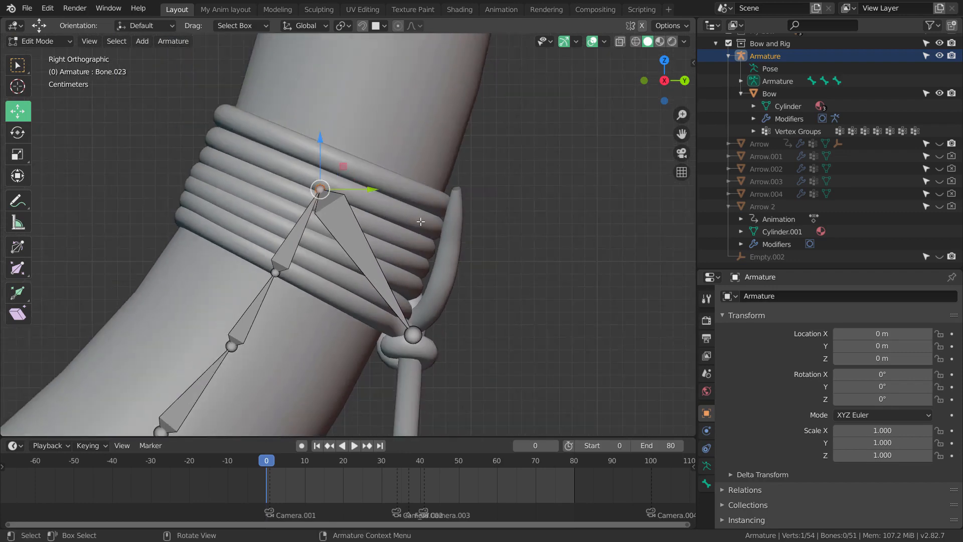
{"action": "key", "text": "shift+s"}
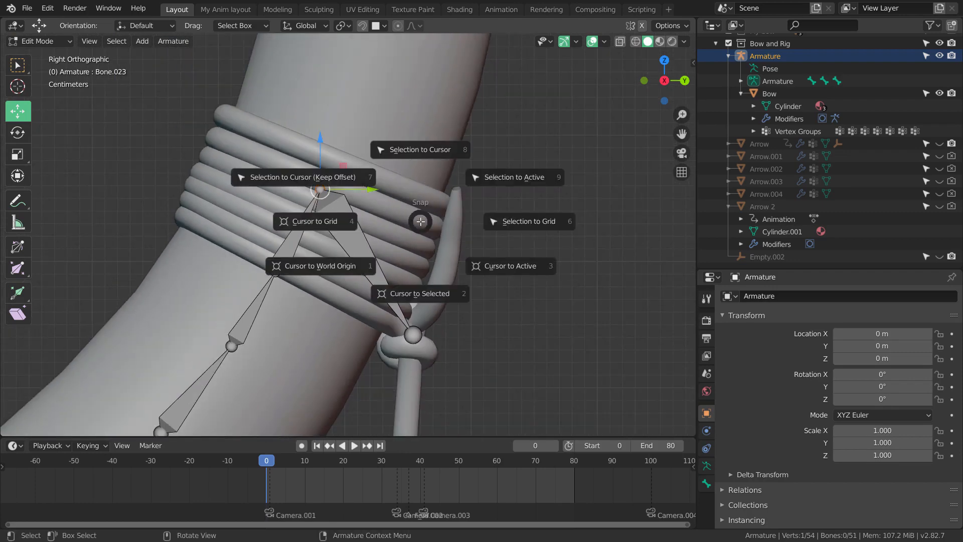
{"action": "left_click", "coordinate": [421, 294]}
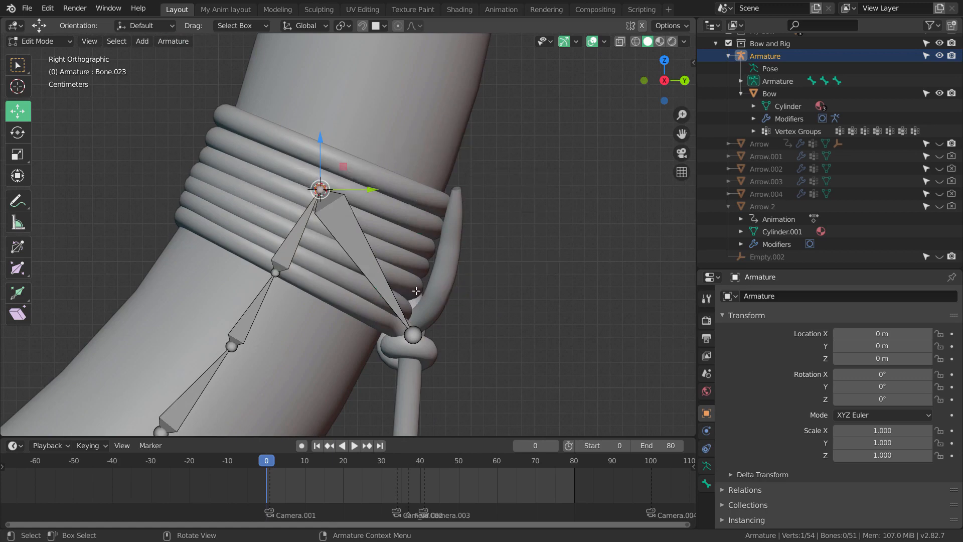
Step: Add a bone at the 3D cursor and shorten it by lowering its tip about 0.683 m along Z
{"action": "scroll", "coordinate": [416, 241], "scroll_direction": "up", "scroll_amount": 2}
{"action": "scroll", "coordinate": [415, 241], "scroll_direction": "down", "scroll_amount": 3}
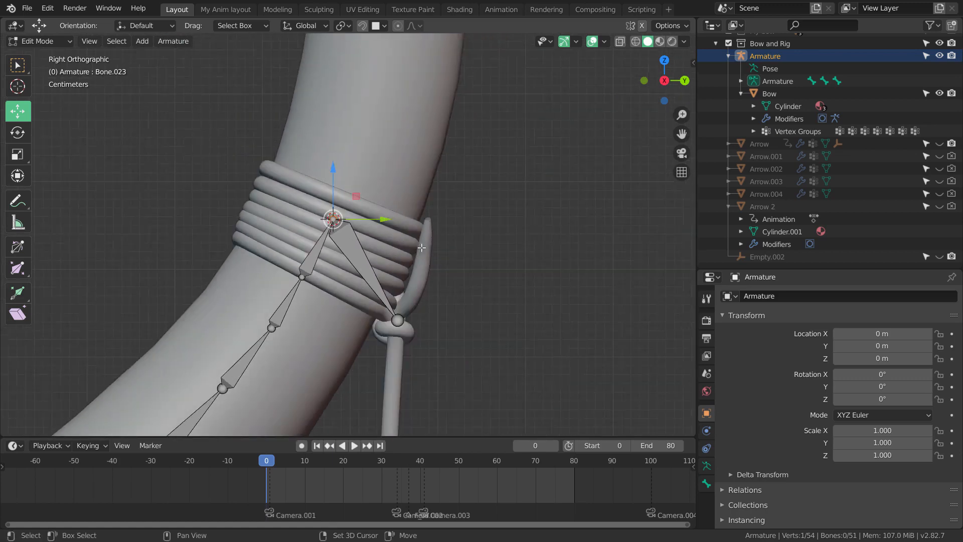
{"action": "scroll", "coordinate": [266, 202], "scroll_direction": "up", "scroll_amount": 5}
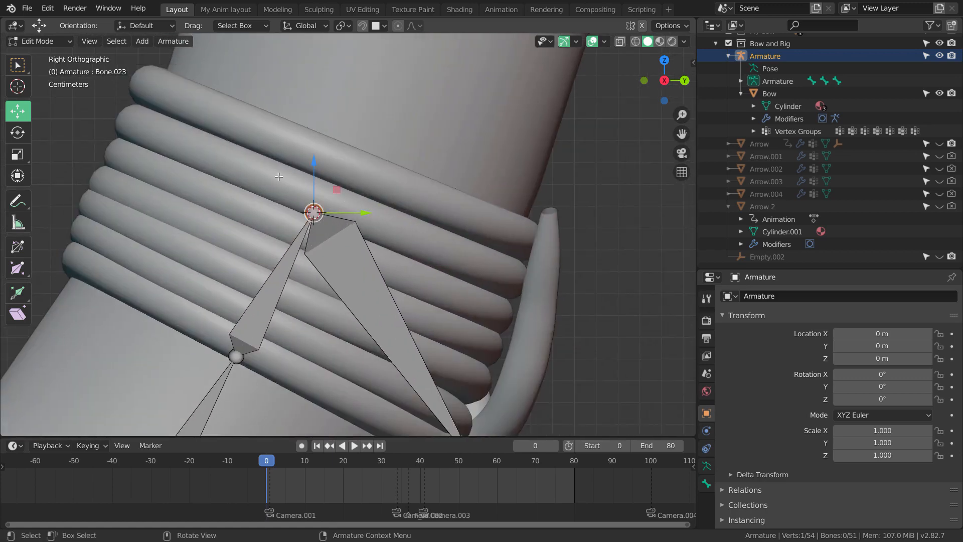
{"action": "key", "text": "shift+a"}
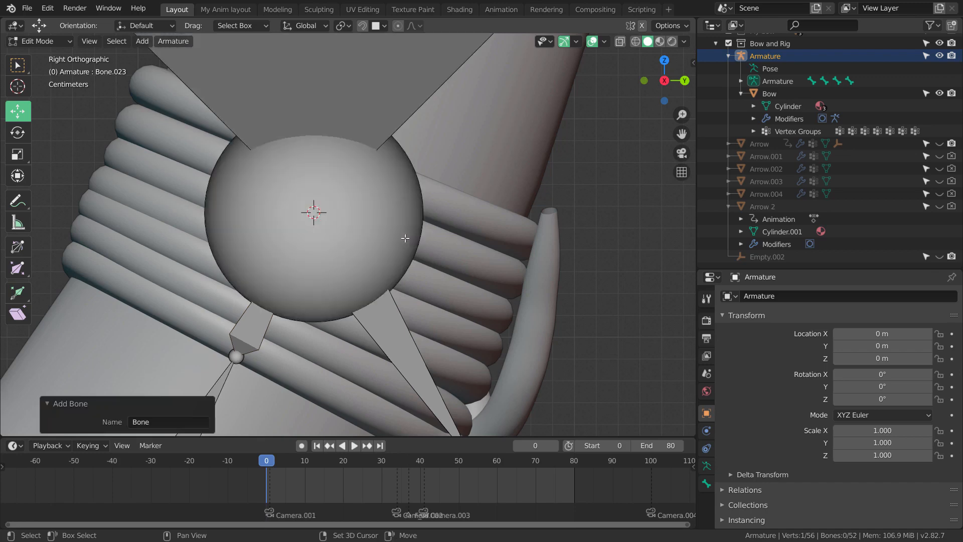
{"action": "scroll", "coordinate": [405, 238], "scroll_direction": "down", "scroll_amount": 8}
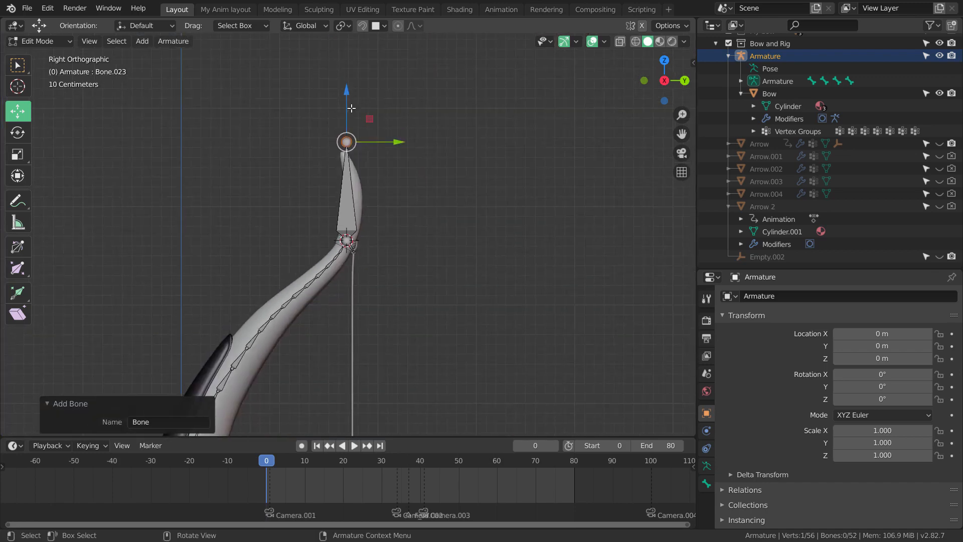
{"action": "key", "text": "g"}
{"action": "key", "text": "z"}
{"action": "left_click", "coordinate": [350, 180]}
Step: Rotate the new bone 90° to point horizontally past the bowstring, and shorten it slightly along Y
{"action": "scroll", "coordinate": [350, 180], "scroll_direction": "up", "scroll_amount": 2}
{"action": "scroll", "coordinate": [350, 180], "scroll_direction": "up", "scroll_amount": 7}
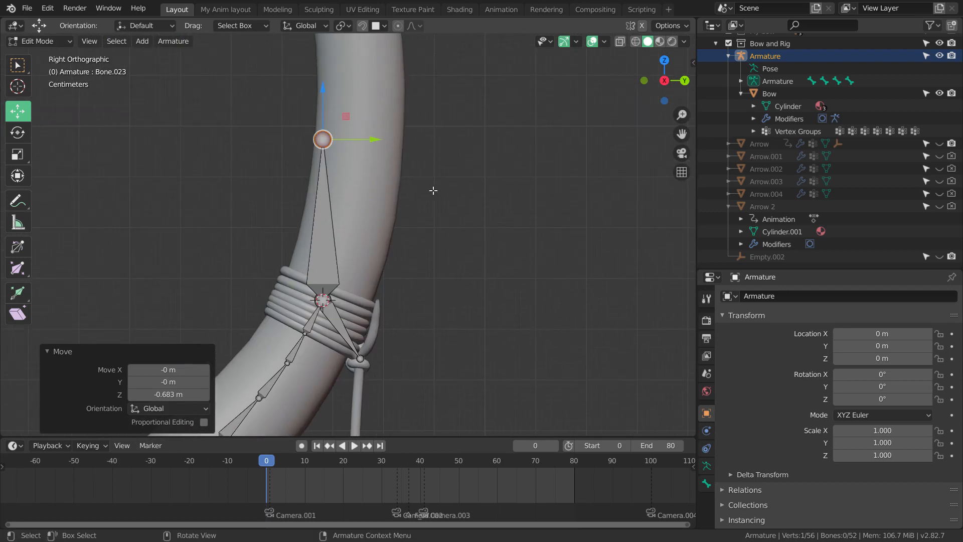
{"action": "key", "text": "r"}
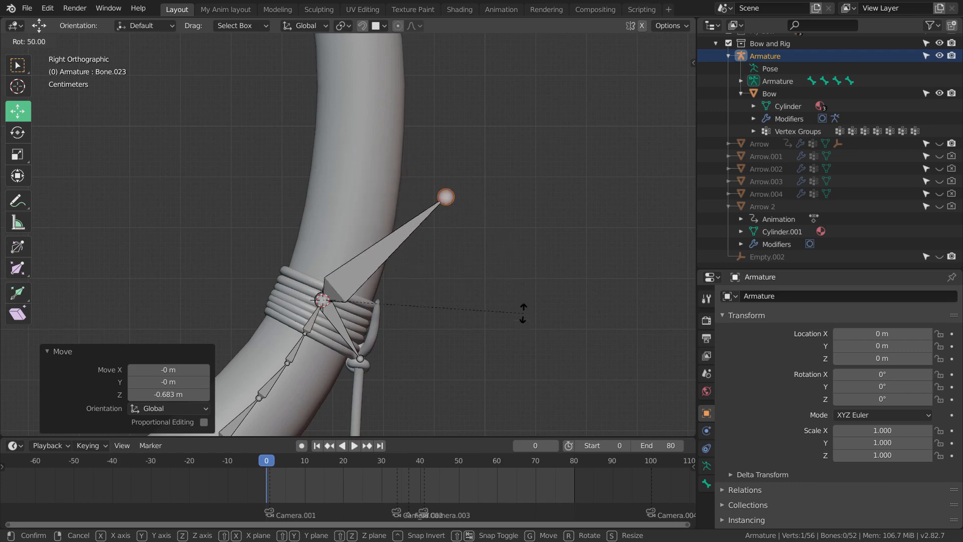
{"action": "left_click", "coordinate": [510, 74]}
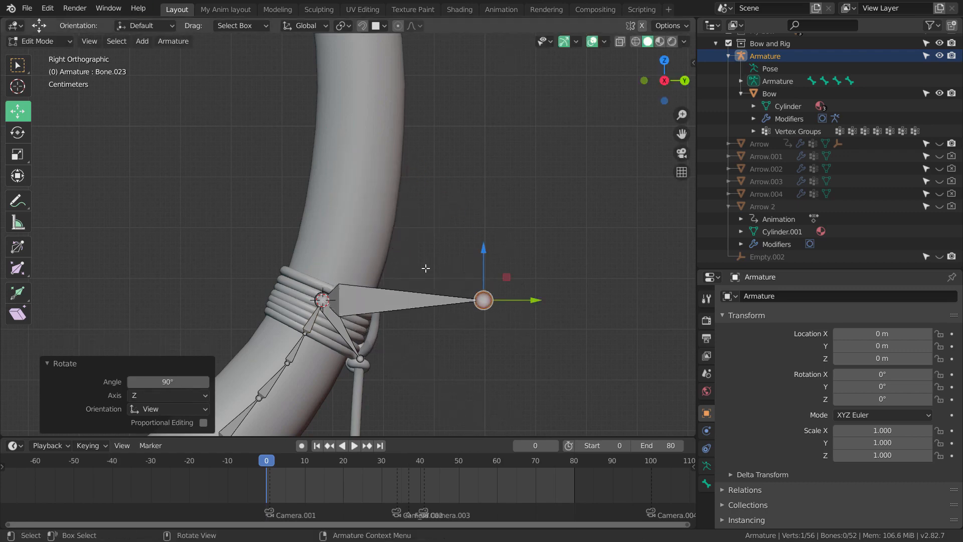
{"action": "scroll", "coordinate": [428, 199], "scroll_direction": "down", "scroll_amount": 5}
{"action": "scroll", "coordinate": [428, 198], "scroll_direction": "up", "scroll_amount": 6}
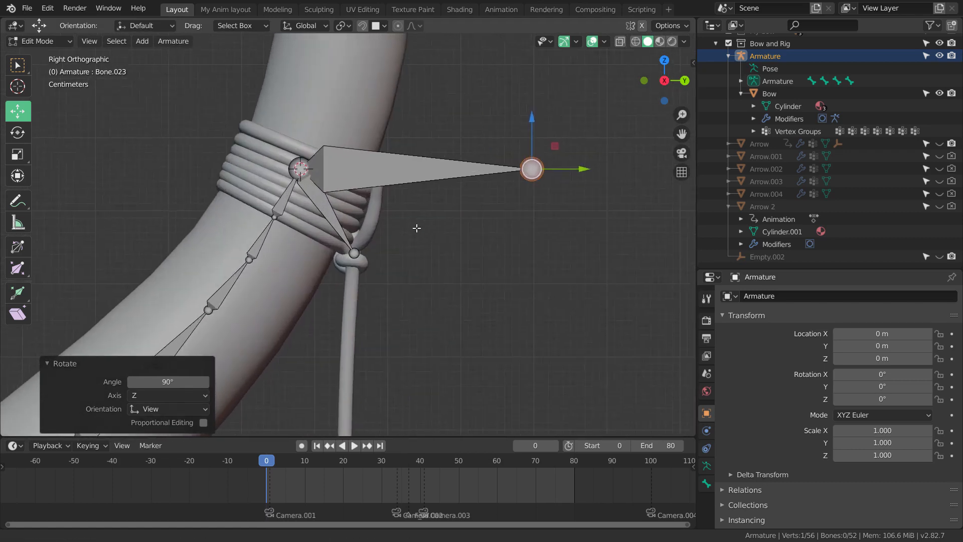
{"action": "scroll", "coordinate": [415, 229], "scroll_direction": "up", "scroll_amount": 3}
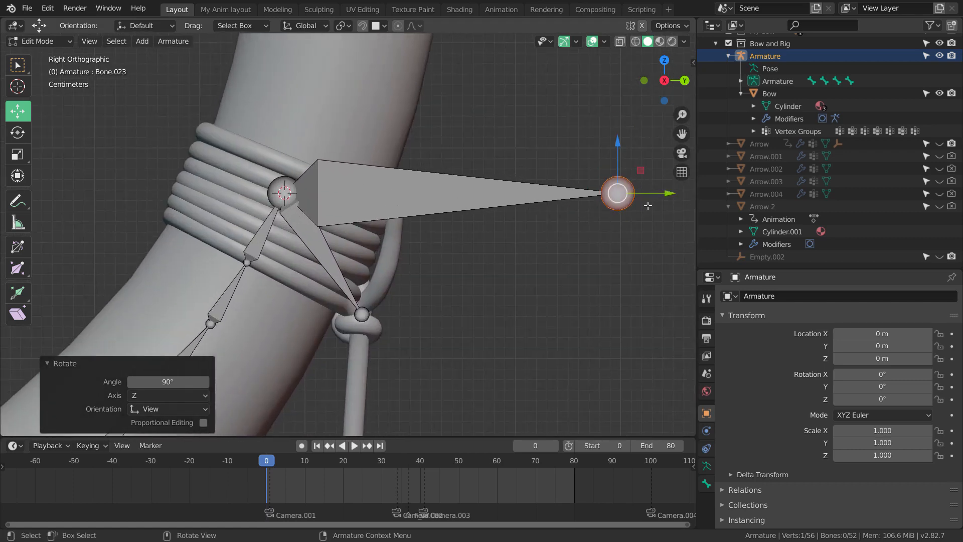
{"action": "left_click_drag", "start_coordinate": [661, 196], "coordinate": [649, 197]}
Step: Rename the new horizontal bone at the upper limb's string wrapping as Top_ik
{"action": "left_click", "coordinate": [473, 184]}
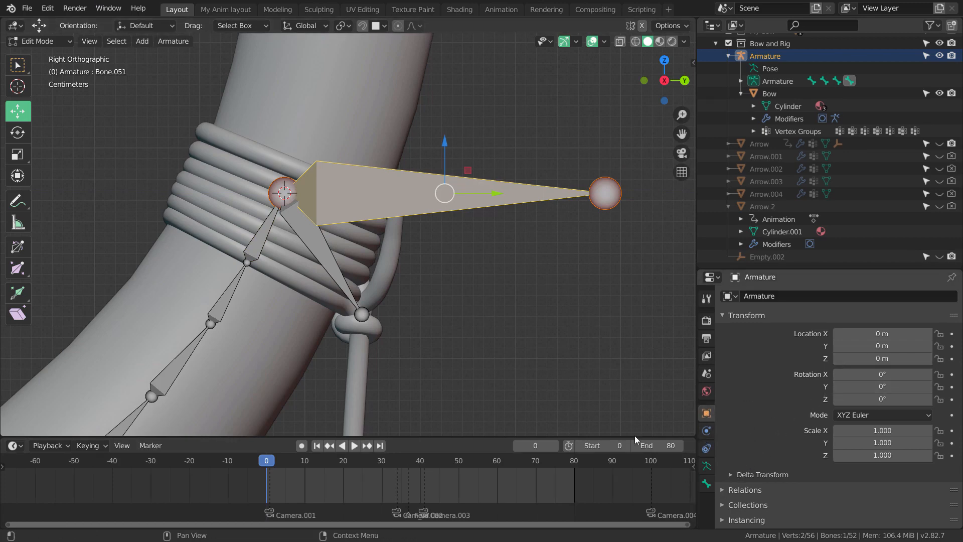
{"action": "left_click", "coordinate": [706, 482]}
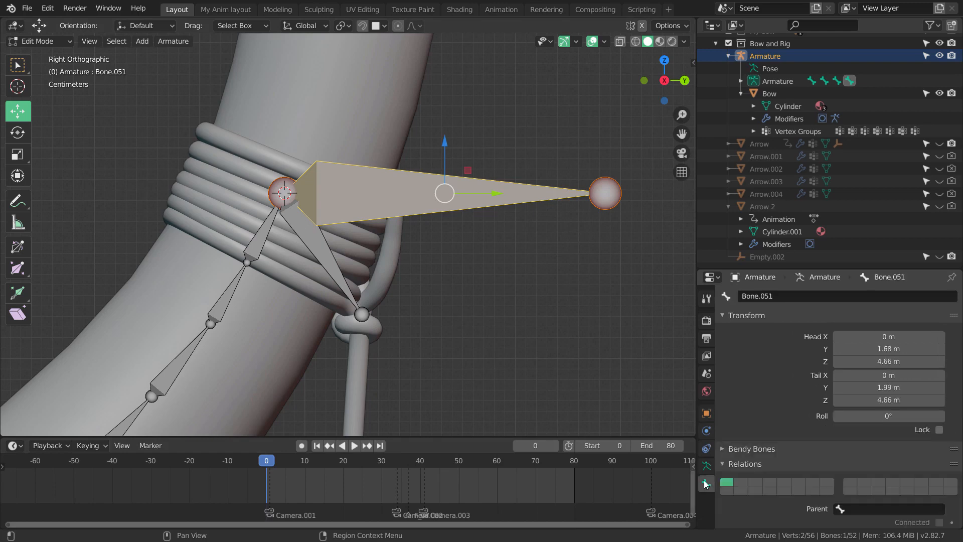
{"action": "left_click", "coordinate": [780, 297]}
{"action": "type", "text": "Top_ik"}
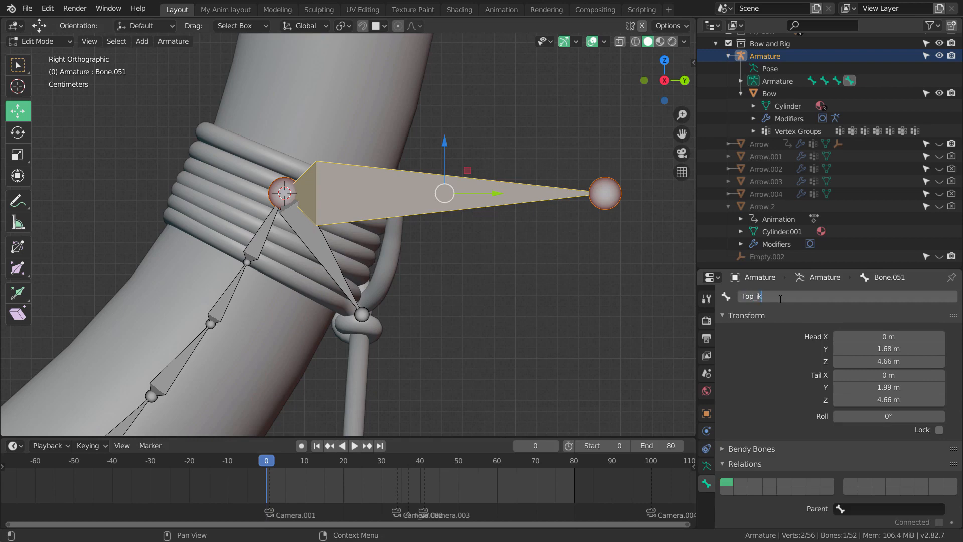
{"action": "key", "text": "Return"}
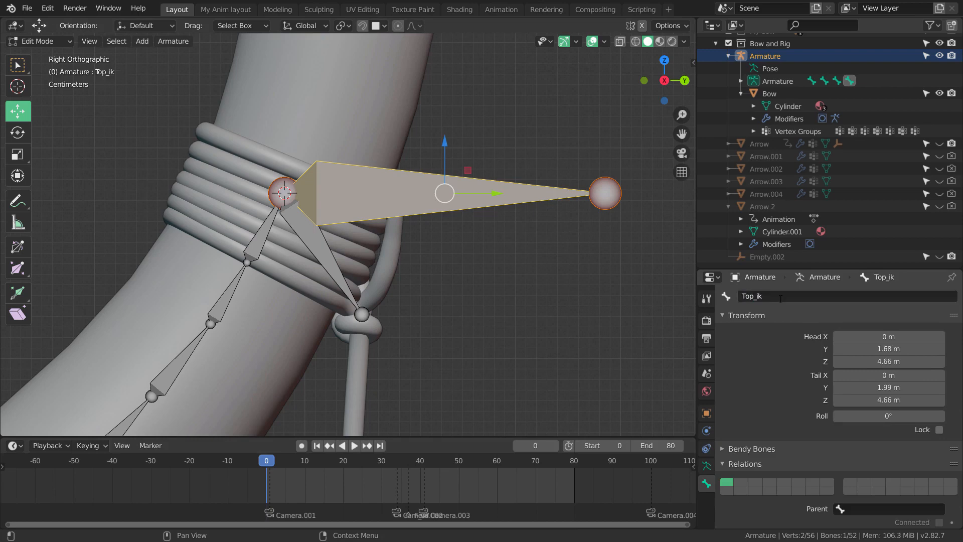
{"action": "scroll", "coordinate": [396, 238], "scroll_direction": "down", "scroll_amount": 4}
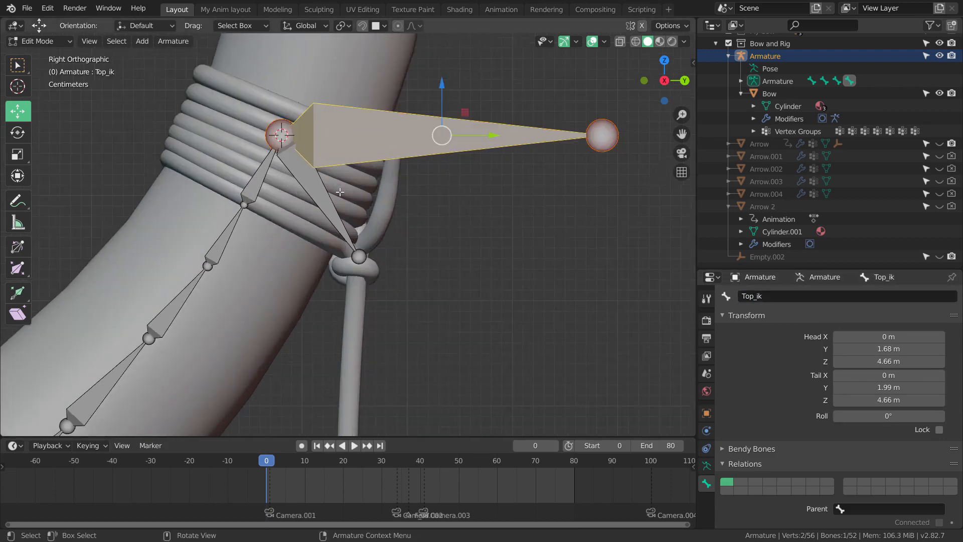
Step: Switch the armature to Pose Mode and activate the Select Box tool
{"action": "scroll", "coordinate": [391, 210], "scroll_direction": "down", "scroll_amount": 2}
{"action": "middle_click_drag", "start_coordinate": [396, 238], "coordinate": [396, 214], "text": "shift"}
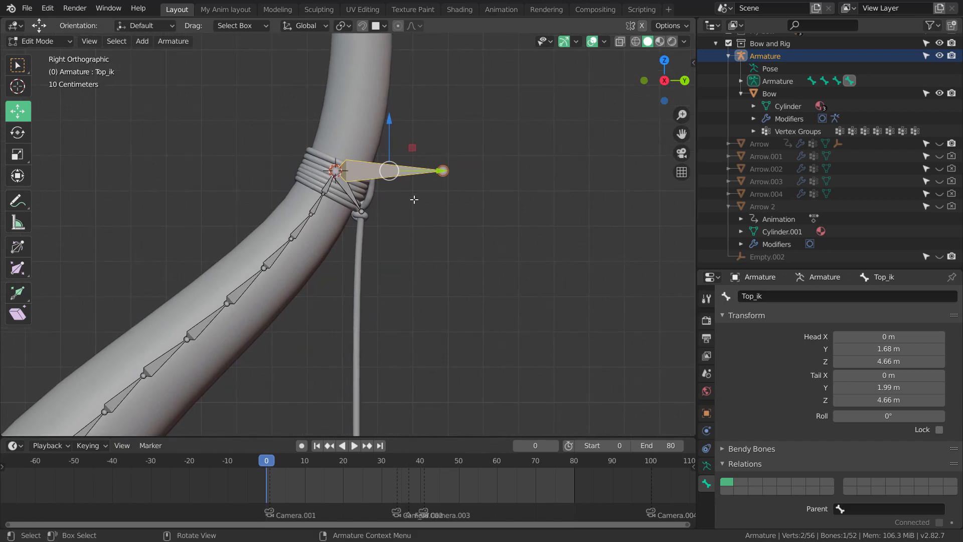
{"action": "key", "text": "ctrl+Tab"}
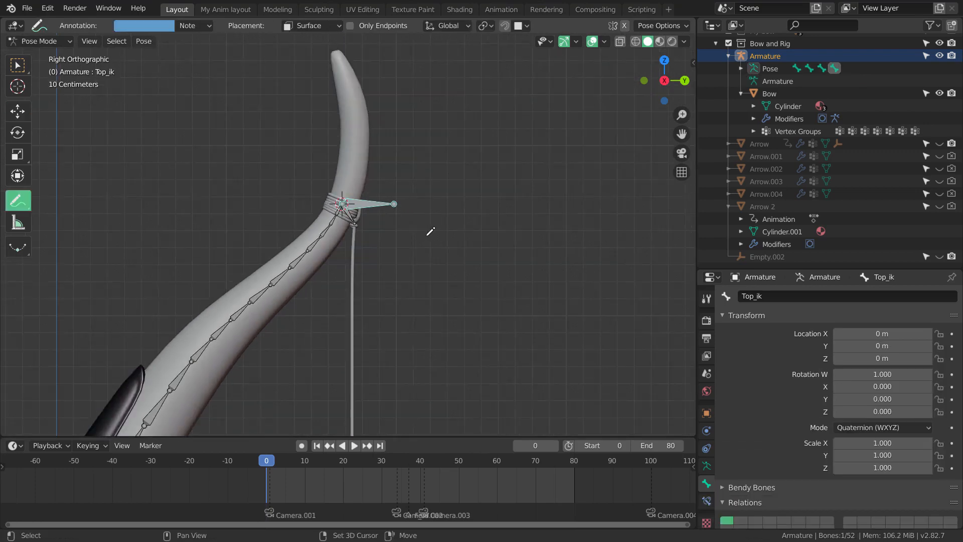
{"action": "left_click", "coordinate": [17, 65]}
Step: Examine the upper limb's bone chain where it meets the Top_ik bone inside the string wrapping
{"action": "scroll", "coordinate": [470, 210], "scroll_direction": "up", "scroll_amount": 5}
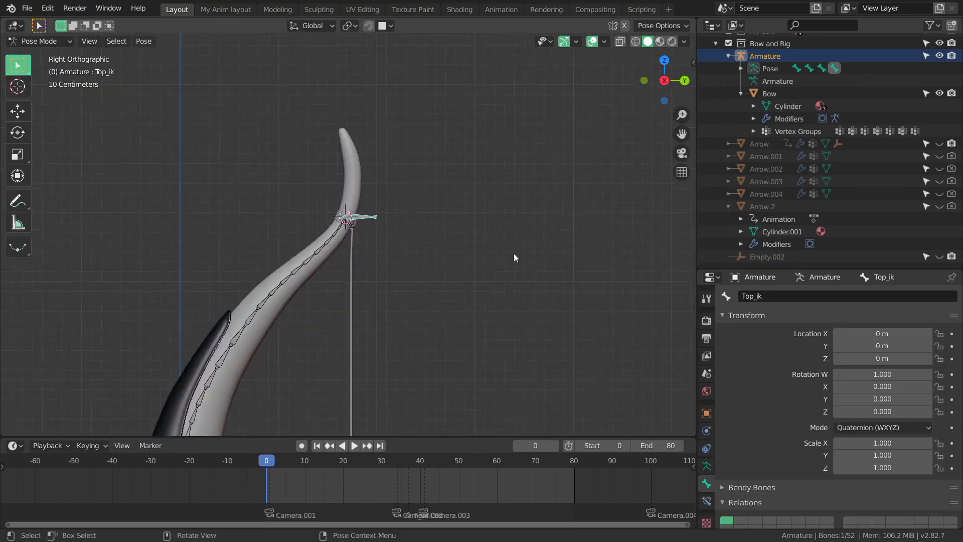
{"action": "scroll", "coordinate": [460, 220], "scroll_direction": "down", "scroll_amount": 5}
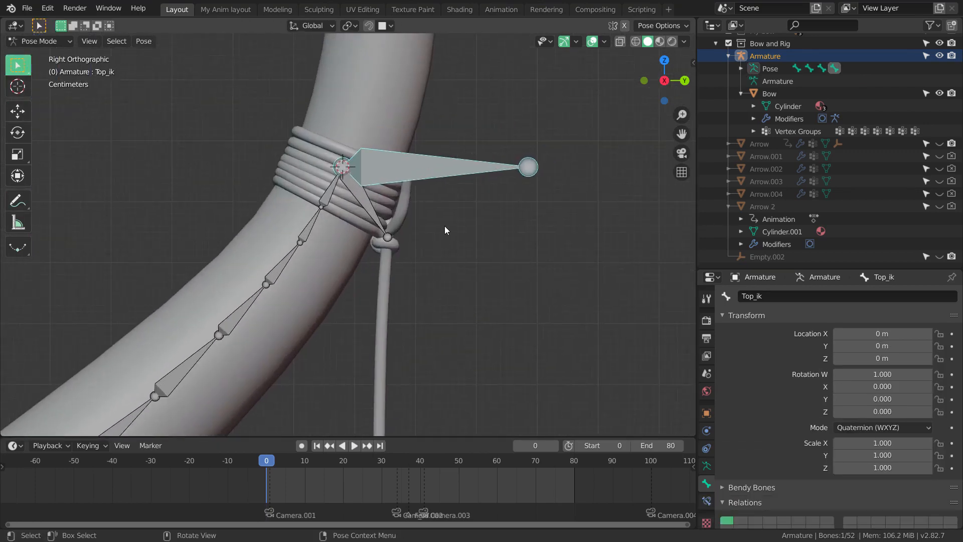
{"action": "scroll", "coordinate": [450, 205], "scroll_direction": "up", "scroll_amount": 3}
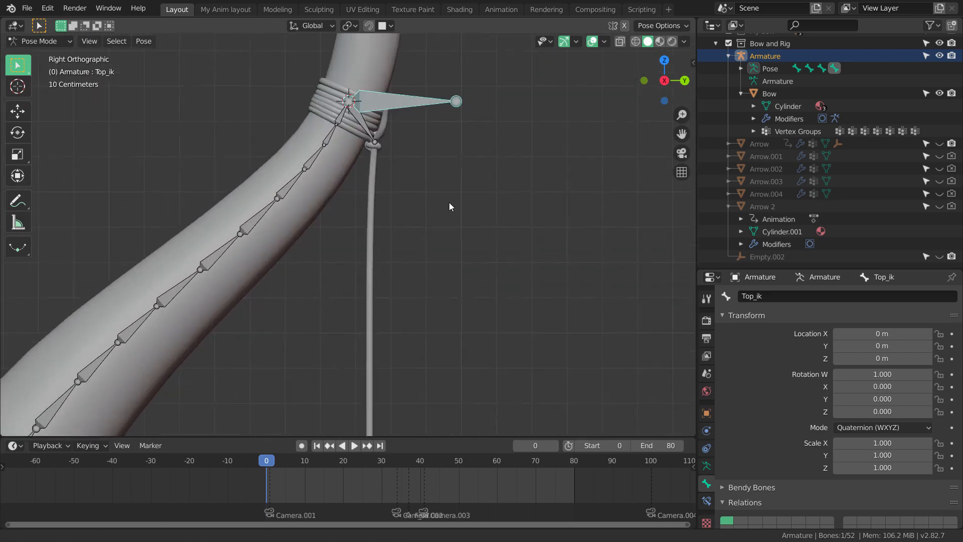
{"action": "scroll", "coordinate": [441, 202], "scroll_direction": "down", "scroll_amount": 3}
{"action": "scroll", "coordinate": [419, 240], "scroll_direction": "up", "scroll_amount": 2}
{"action": "scroll", "coordinate": [418, 246], "scroll_direction": "up", "scroll_amount": 4, "text": "shift"}
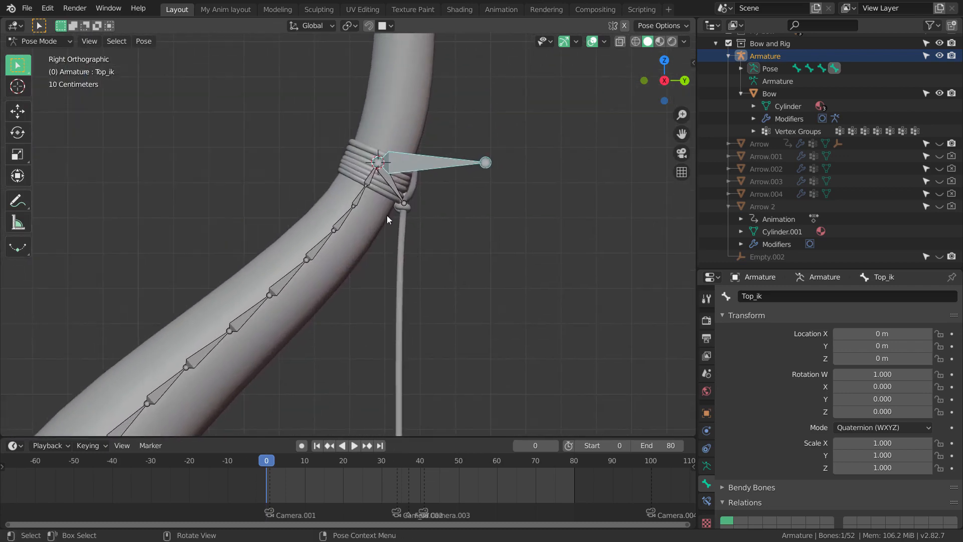
{"action": "scroll", "coordinate": [396, 226], "scroll_direction": "up", "scroll_amount": 2}
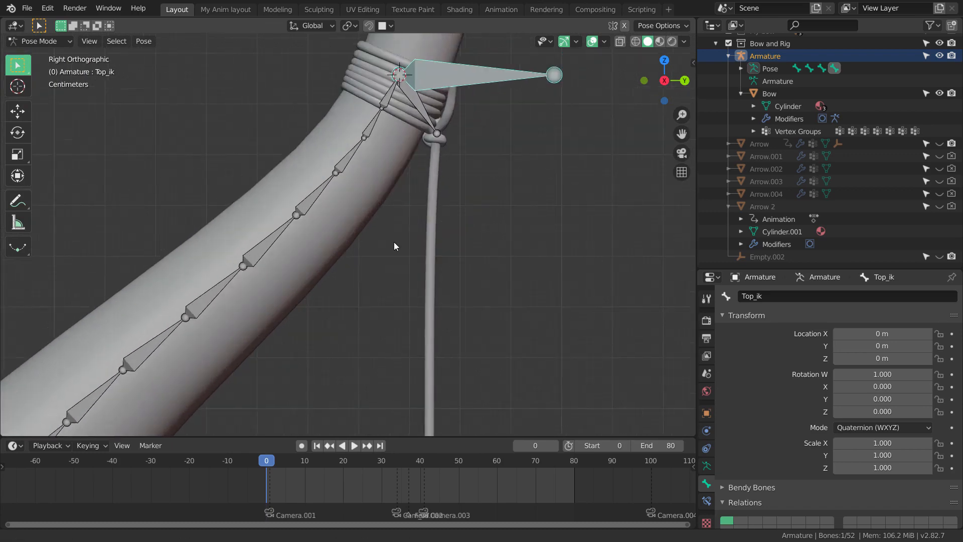
{"action": "scroll", "coordinate": [404, 188], "scroll_direction": "down", "scroll_amount": 3}
{"action": "scroll", "coordinate": [398, 228], "scroll_direction": "up", "scroll_amount": 2}
{"action": "scroll", "coordinate": [417, 221], "scroll_direction": "up", "scroll_amount": 2}
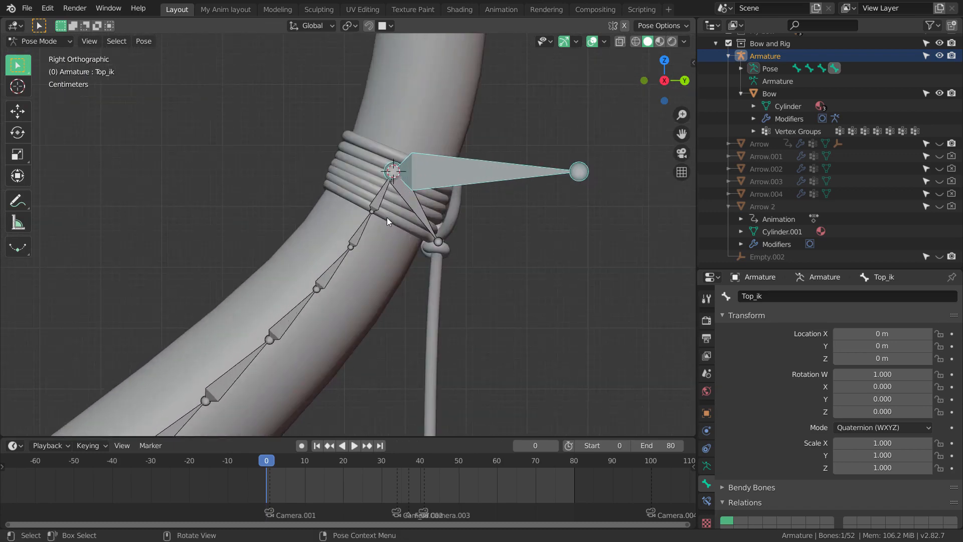
Step: Rotate the upper limb chain's last bone inside the string wrapping by 7.27° to test how the limb bends
{"action": "left_click", "coordinate": [378, 198]}
{"action": "scroll", "coordinate": [498, 245], "scroll_direction": "down", "scroll_amount": 4}
{"action": "scroll", "coordinate": [416, 225], "scroll_direction": "down", "scroll_amount": 3, "text": "shift"}
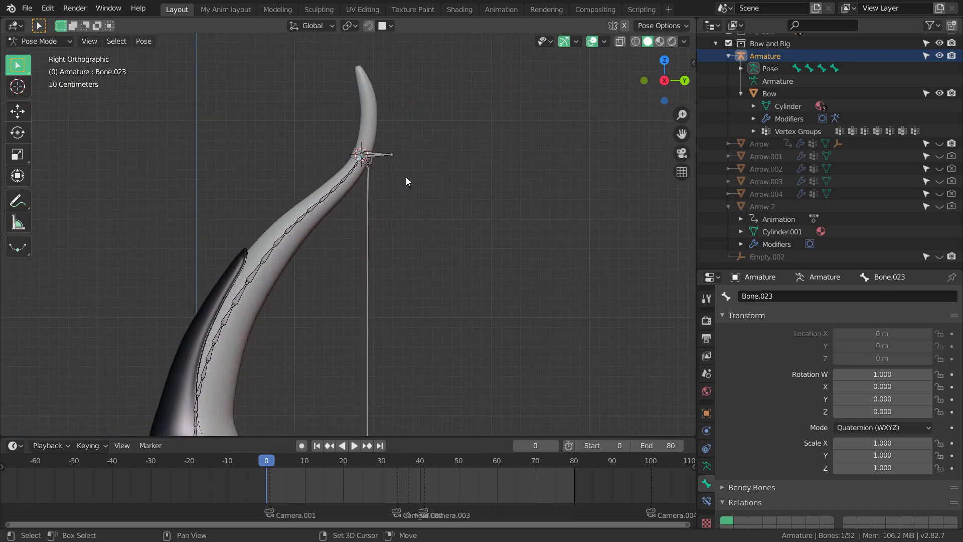
{"action": "scroll", "coordinate": [351, 211], "scroll_direction": "down", "scroll_amount": 3}
{"action": "scroll", "coordinate": [381, 151], "scroll_direction": "down", "scroll_amount": 1, "text": "shift"}
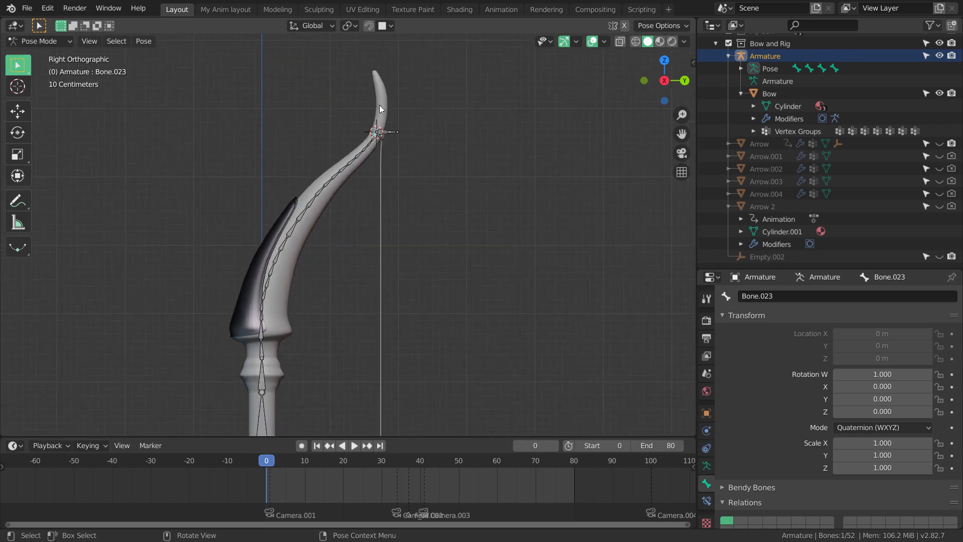
{"action": "scroll", "coordinate": [349, 192], "scroll_direction": "down", "scroll_amount": 2}
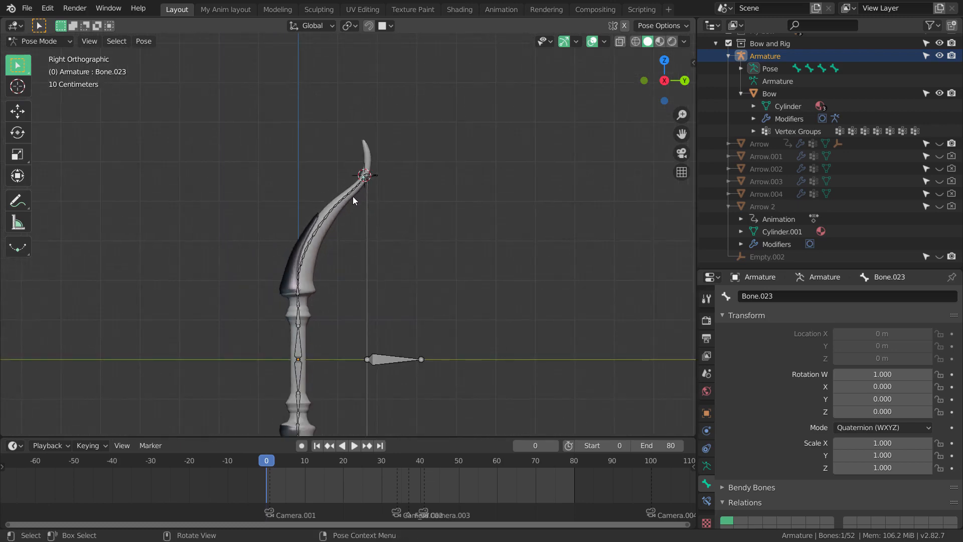
{"action": "scroll", "coordinate": [374, 148], "scroll_direction": "up", "scroll_amount": 10}
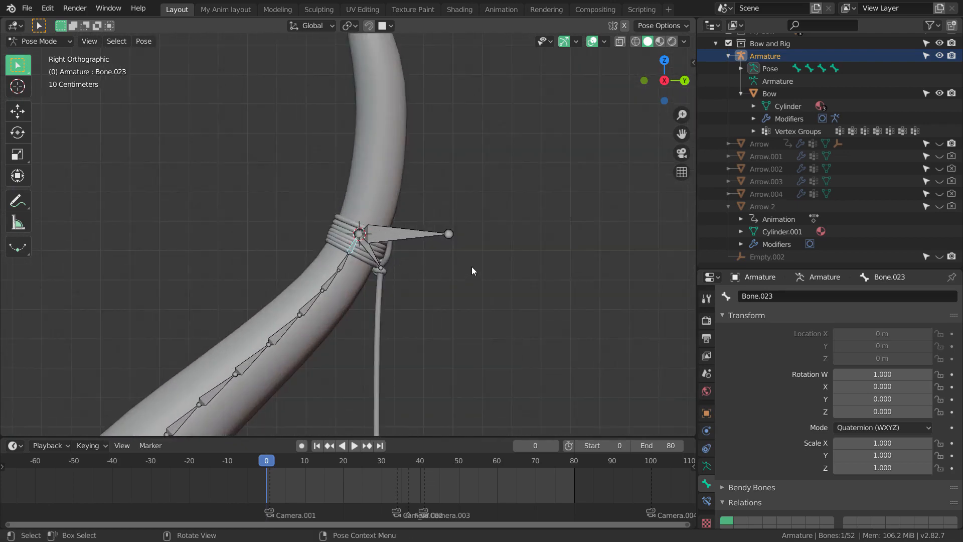
{"action": "key", "text": "r"}
{"action": "left_click", "coordinate": [345, 308]}
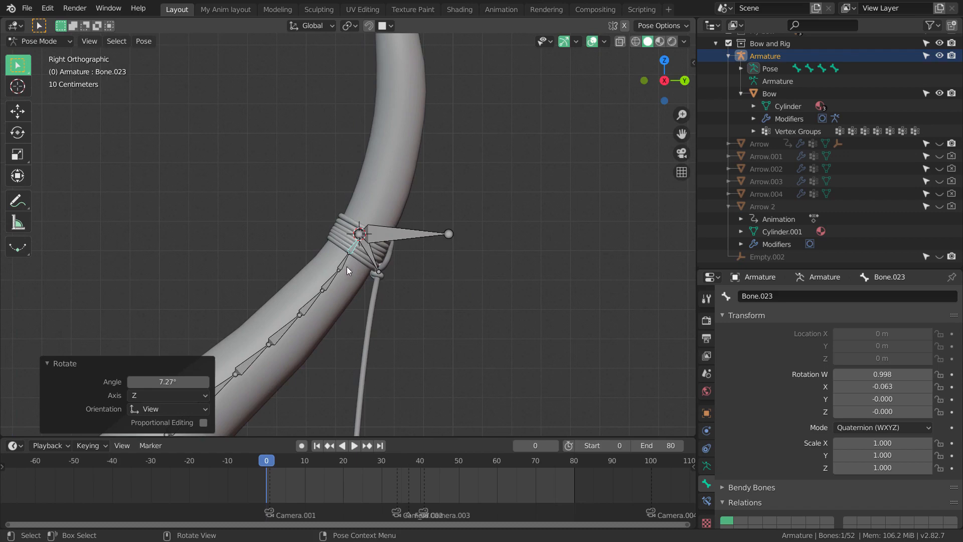
Step: Rotate the next three bones down the upper limb's chain in turn, the second by 9.17° and the third by 3.66°
{"action": "key", "text": "ctrl+z"}
{"action": "key", "text": "ctrl+z"}
{"action": "key", "text": "r"}
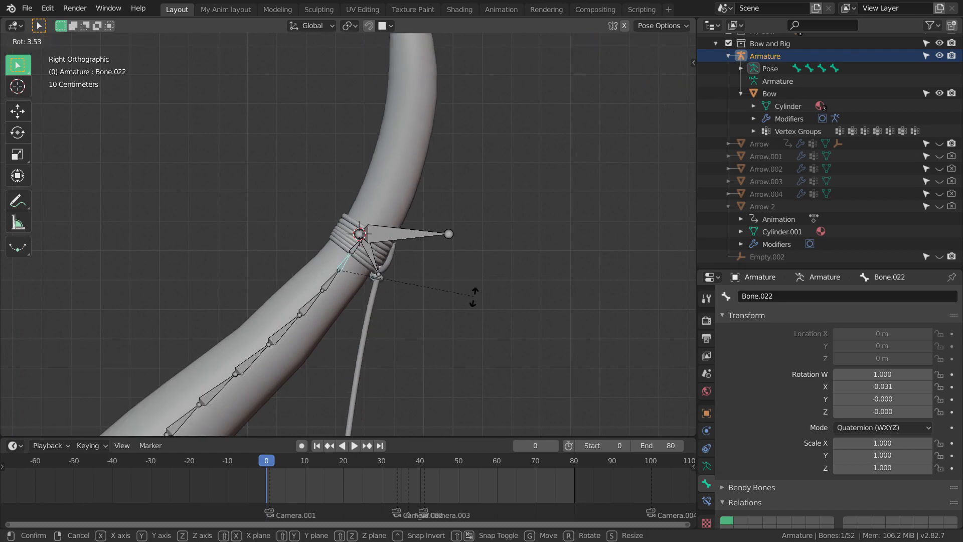
{"action": "left_click", "coordinate": [344, 324]}
{"action": "key", "text": "ctrl+z"}
{"action": "key", "text": "ctrl+z"}
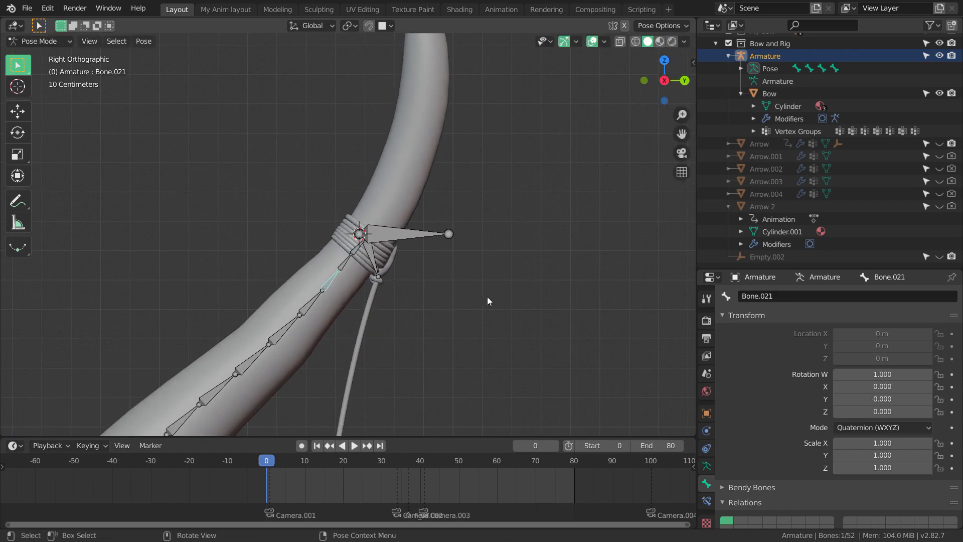
{"action": "key", "text": "r"}
{"action": "left_click", "coordinate": [484, 323]}
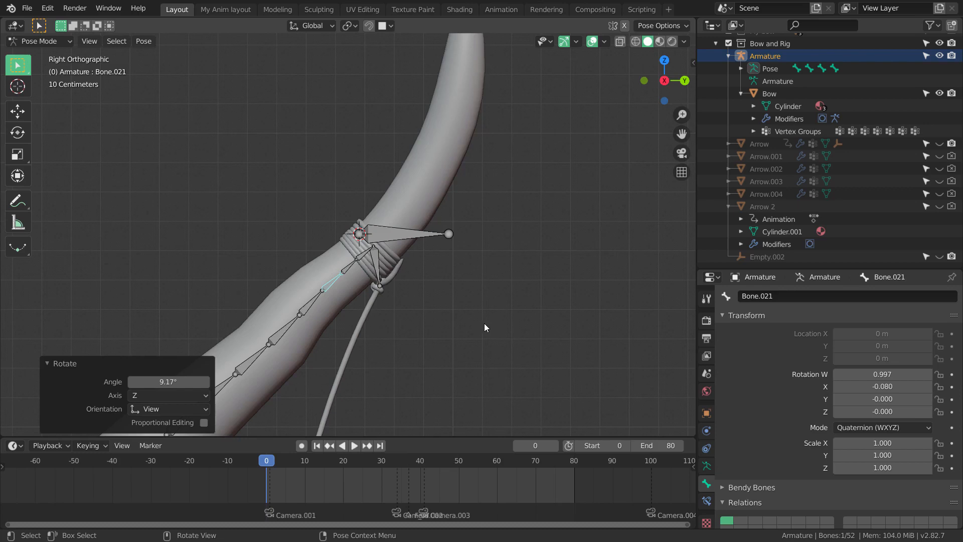
{"action": "left_click", "coordinate": [316, 300]}
{"action": "key", "text": "r"}
{"action": "left_click", "coordinate": [439, 322]}
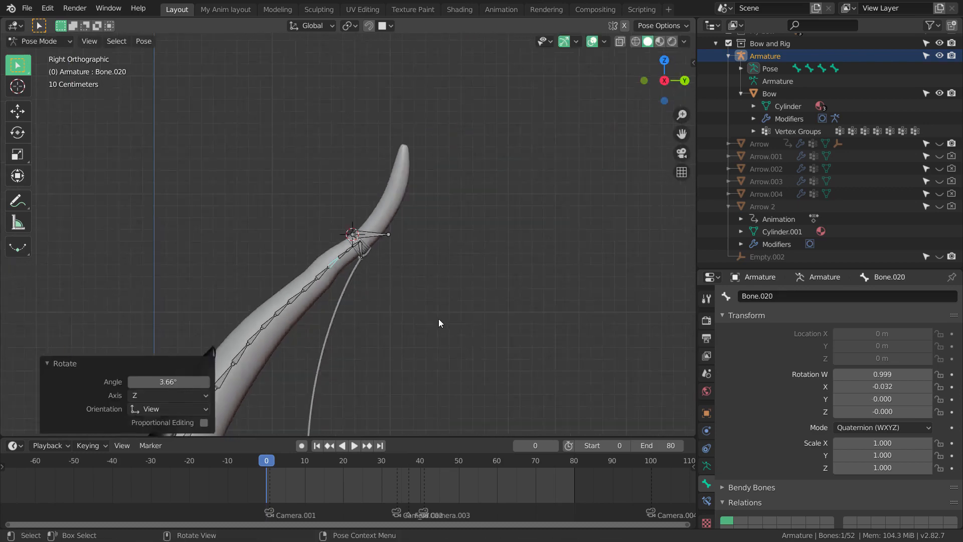
{"action": "scroll", "coordinate": [439, 322], "scroll_direction": "up", "scroll_amount": 3}
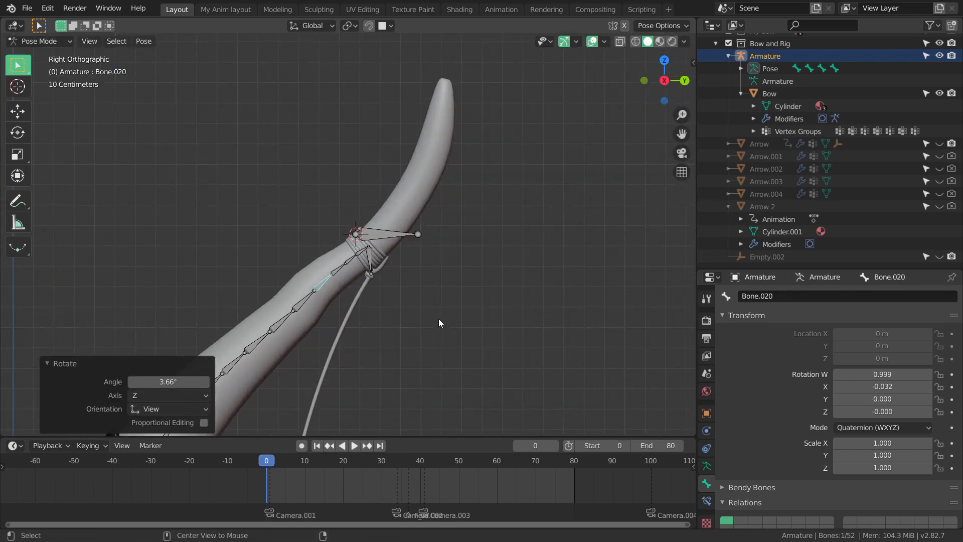
Step: Clear the pose rotation of all the armature's bones and deselect them
{"action": "key", "text": "alt"}
{"action": "key", "text": "a"}
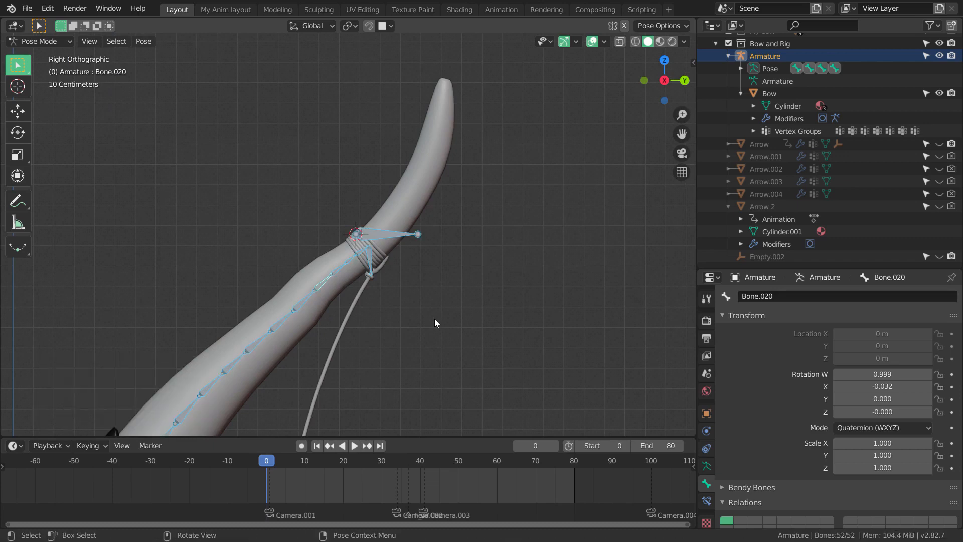
{"action": "key", "text": "alt"}
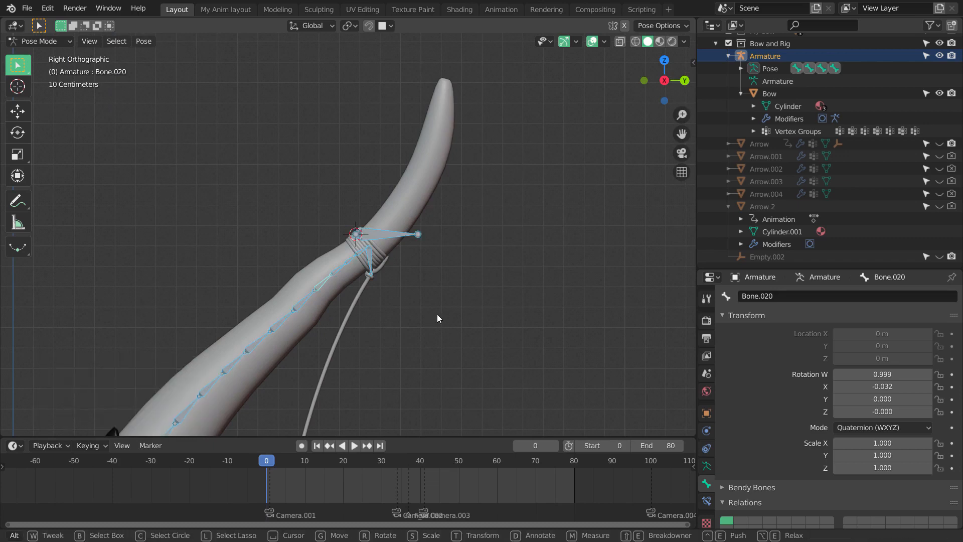
{"action": "key", "text": "alt+r"}
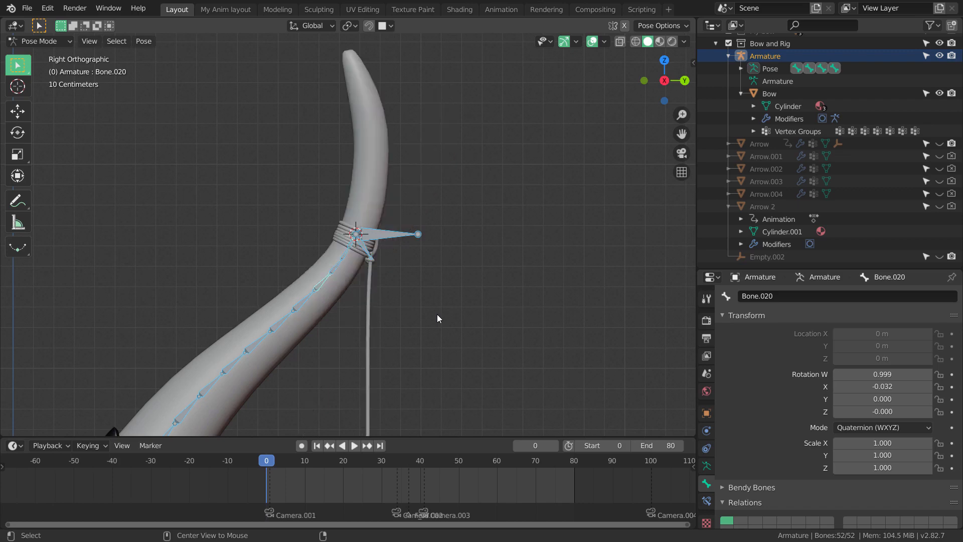
{"action": "key", "text": "alt+a"}
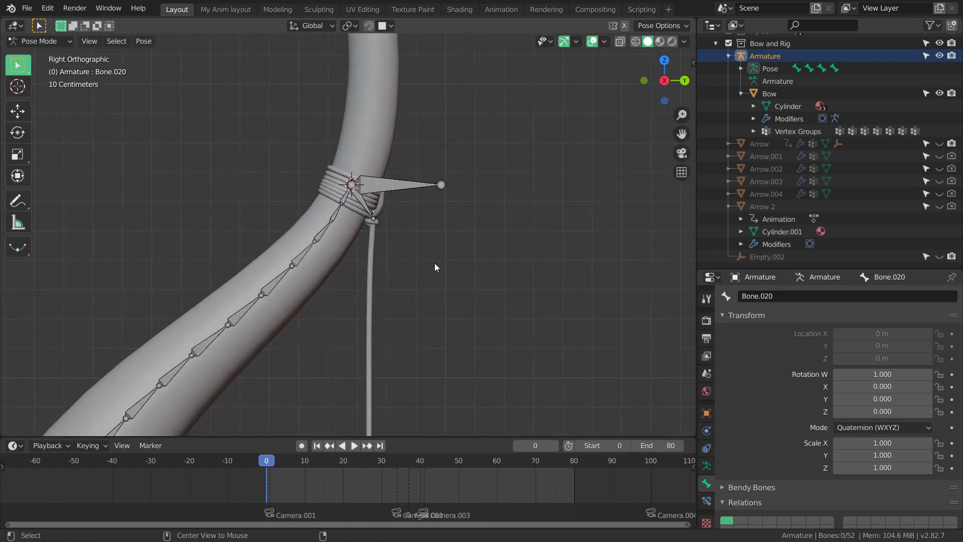
Step: Select the Top_ik bone and examine its position relative to the limb chain and the bowstring knot
{"action": "scroll", "coordinate": [431, 269], "scroll_direction": "up", "scroll_amount": 2}
{"action": "scroll", "coordinate": [424, 285], "scroll_direction": "up", "scroll_amount": 2}
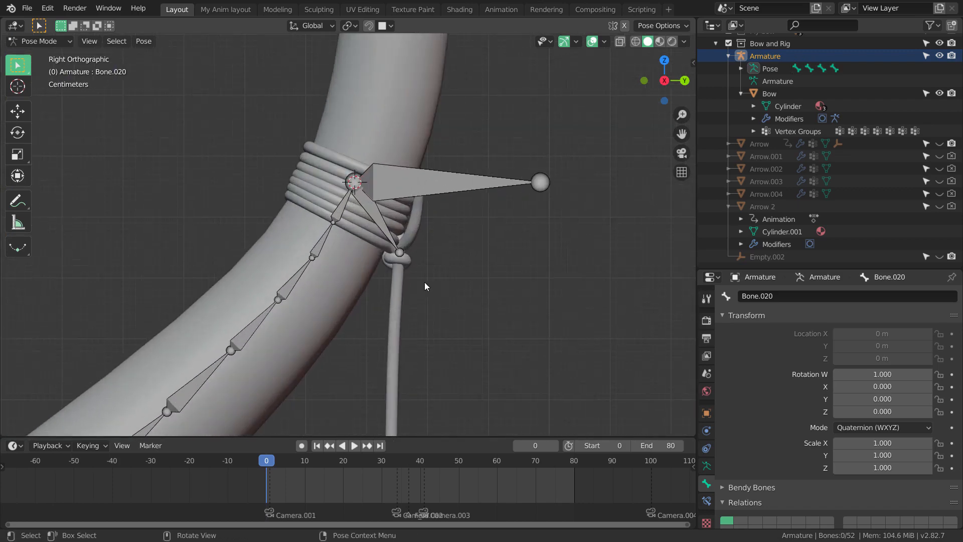
{"action": "middle_click_drag", "start_coordinate": [455, 237], "coordinate": [478, 279], "text": "shift"}
{"action": "scroll", "coordinate": [446, 264], "scroll_direction": "up", "scroll_amount": 1}
{"action": "scroll", "coordinate": [458, 265], "scroll_direction": "up", "scroll_amount": 2}
{"action": "scroll", "coordinate": [466, 274], "scroll_direction": "down", "scroll_amount": 3}
{"action": "left_click", "coordinate": [422, 230]}
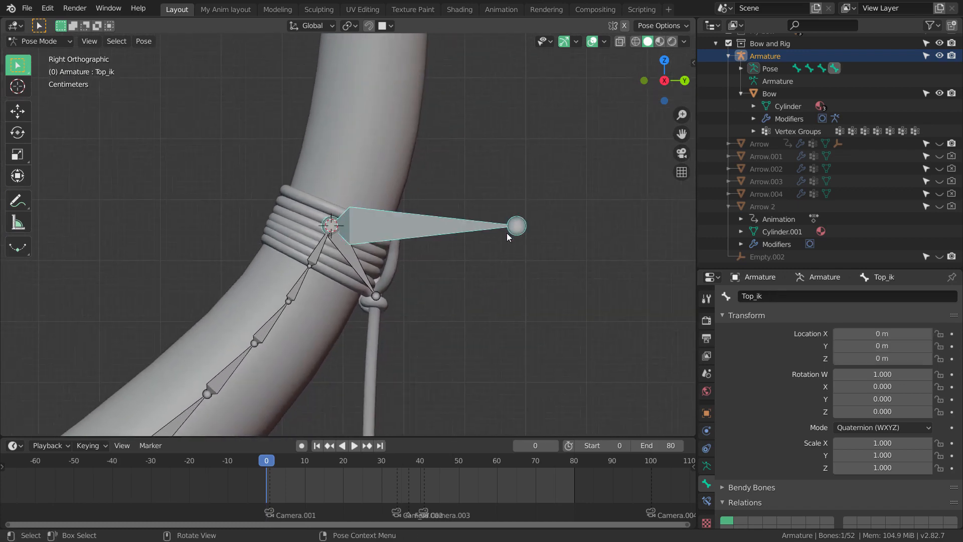
{"action": "scroll", "coordinate": [506, 236], "scroll_direction": "up", "scroll_amount": 2}
{"action": "scroll", "coordinate": [474, 258], "scroll_direction": "down", "scroll_amount": 3}
{"action": "scroll", "coordinate": [467, 265], "scroll_direction": "up", "scroll_amount": 3}
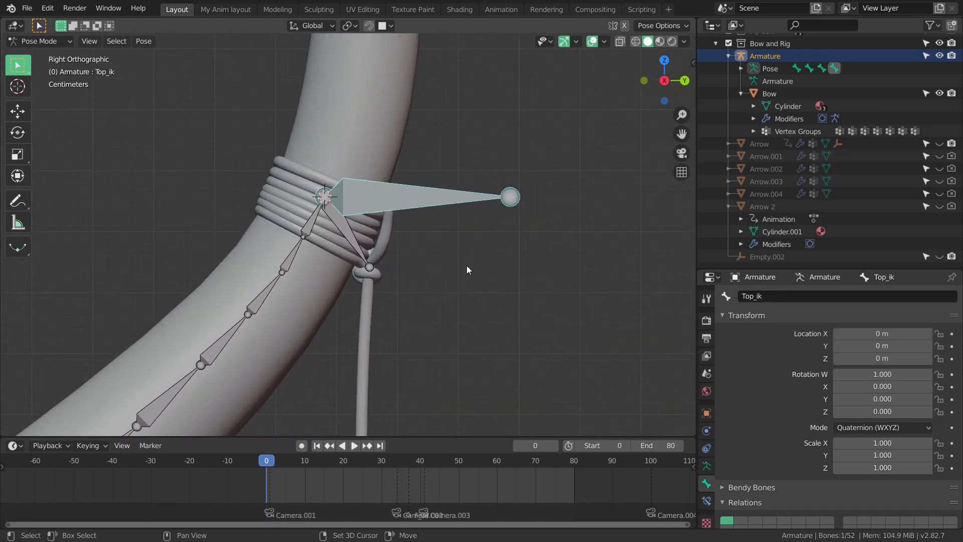
{"action": "scroll", "coordinate": [451, 276], "scroll_direction": "down", "scroll_amount": 2}
{"action": "scroll", "coordinate": [441, 260], "scroll_direction": "up", "scroll_amount": 1}
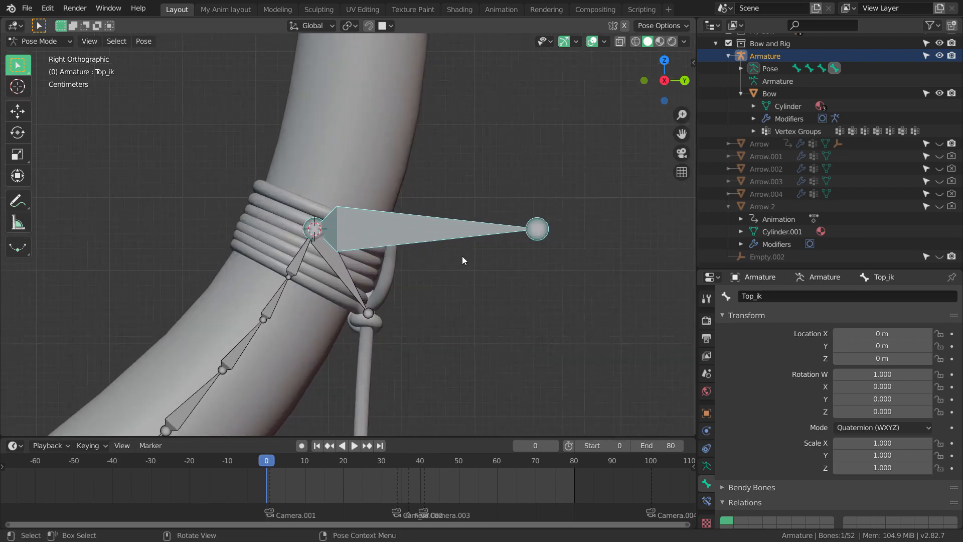
{"action": "scroll", "coordinate": [436, 206], "scroll_direction": "up", "scroll_amount": 1}
Step: Add an Inverse Kinematics bone constraint to the short bone between the limb chain's end and the bowstring knot
{"action": "left_click", "coordinate": [338, 246]}
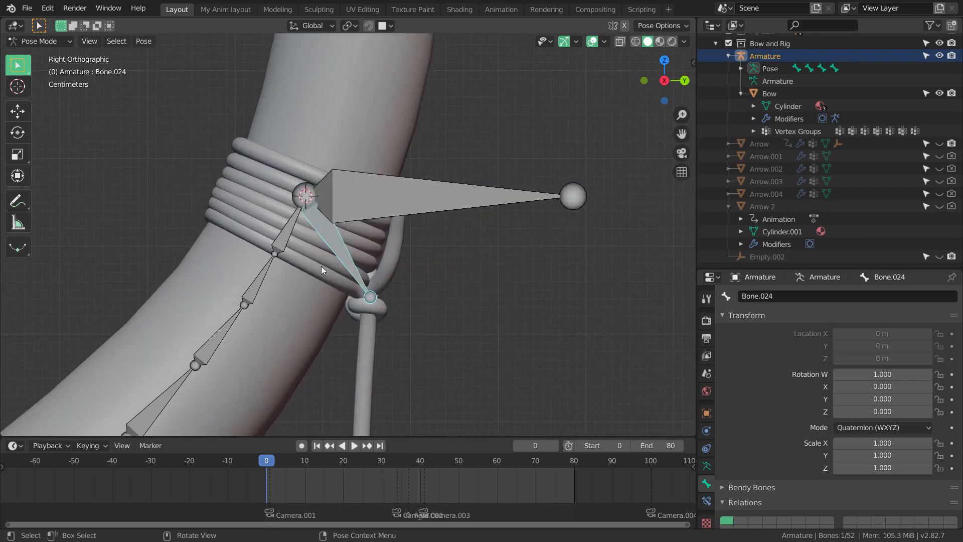
{"action": "scroll", "coordinate": [335, 268], "scroll_direction": "up", "scroll_amount": 2}
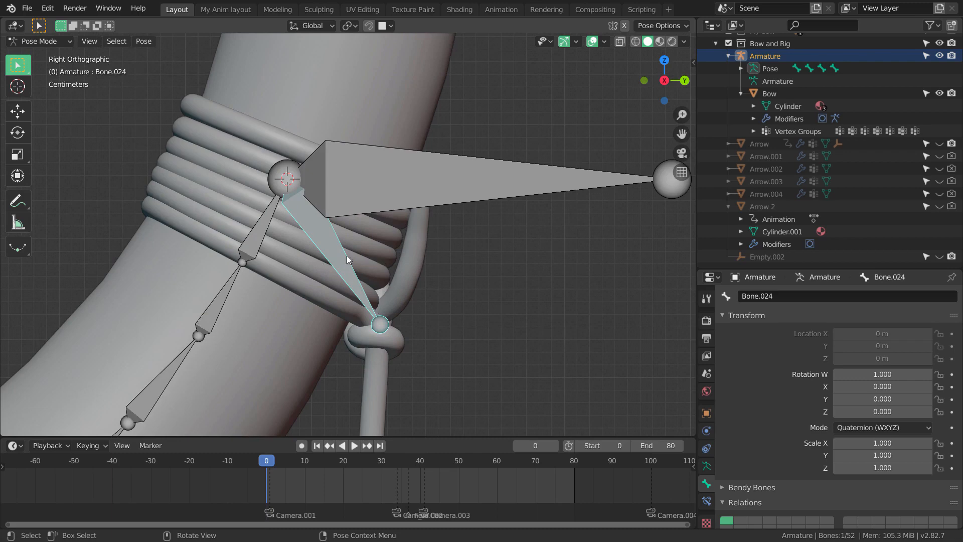
{"action": "scroll", "coordinate": [347, 255], "scroll_direction": "down", "scroll_amount": 1}
{"action": "scroll", "coordinate": [391, 272], "scroll_direction": "down", "scroll_amount": 3}
{"action": "scroll", "coordinate": [371, 269], "scroll_direction": "up", "scroll_amount": 2}
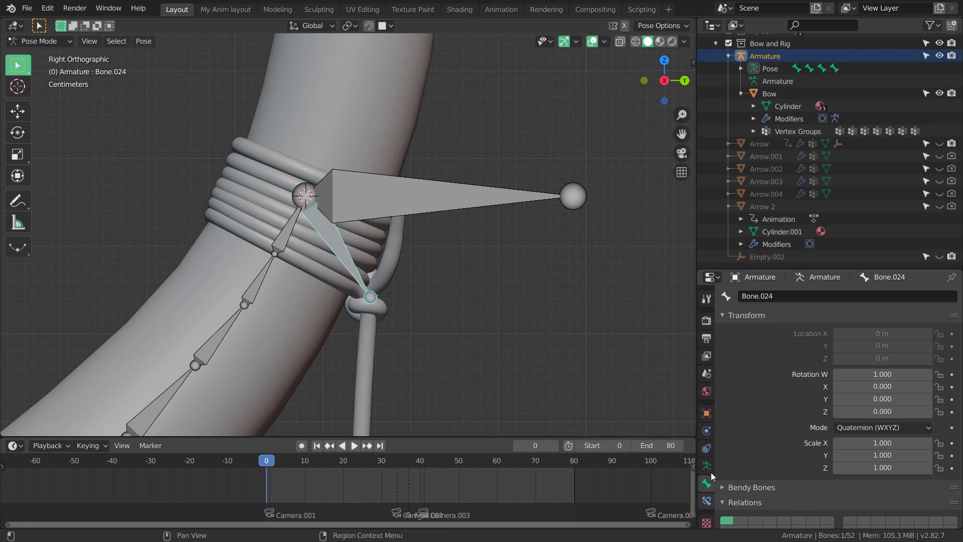
{"action": "scroll", "coordinate": [755, 391], "scroll_direction": "down", "scroll_amount": 3}
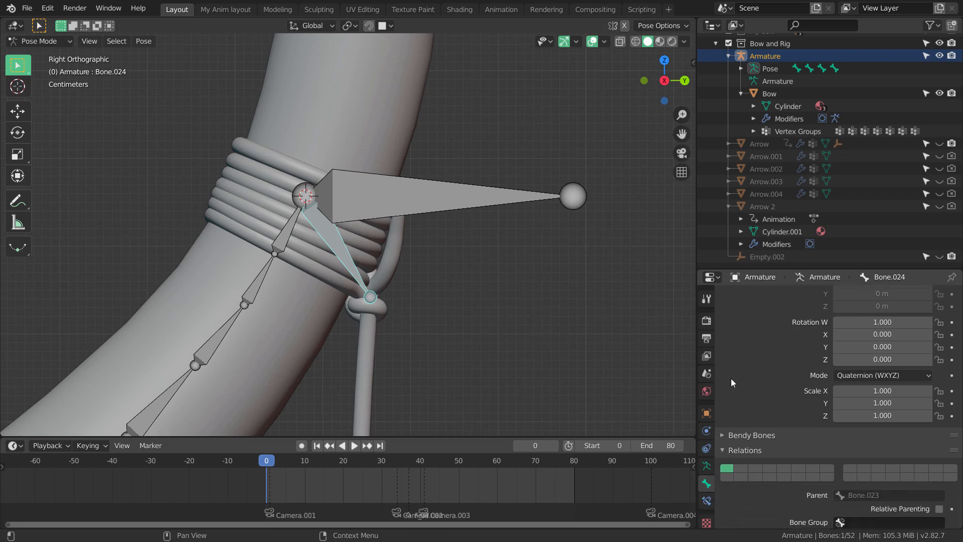
{"action": "left_click", "coordinate": [706, 501]}
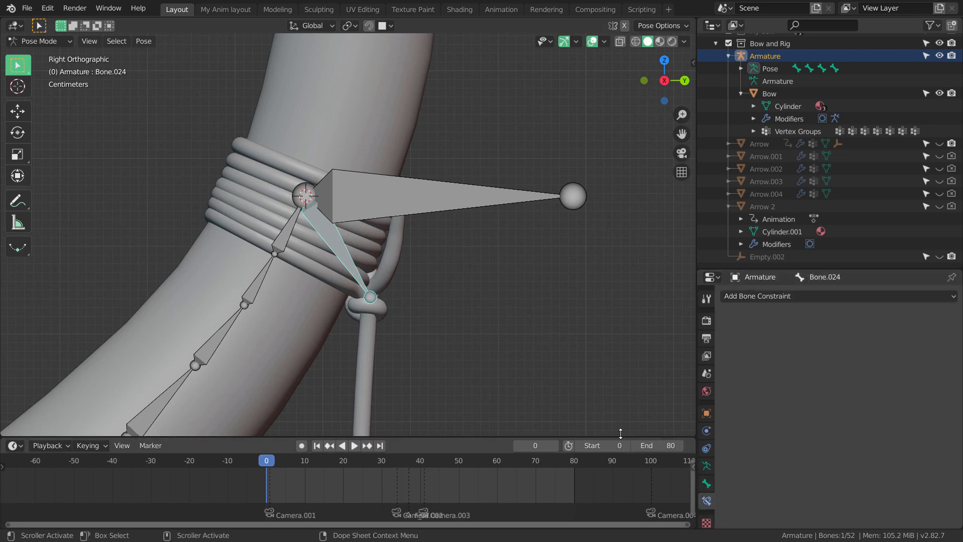
{"action": "left_click", "coordinate": [768, 297]}
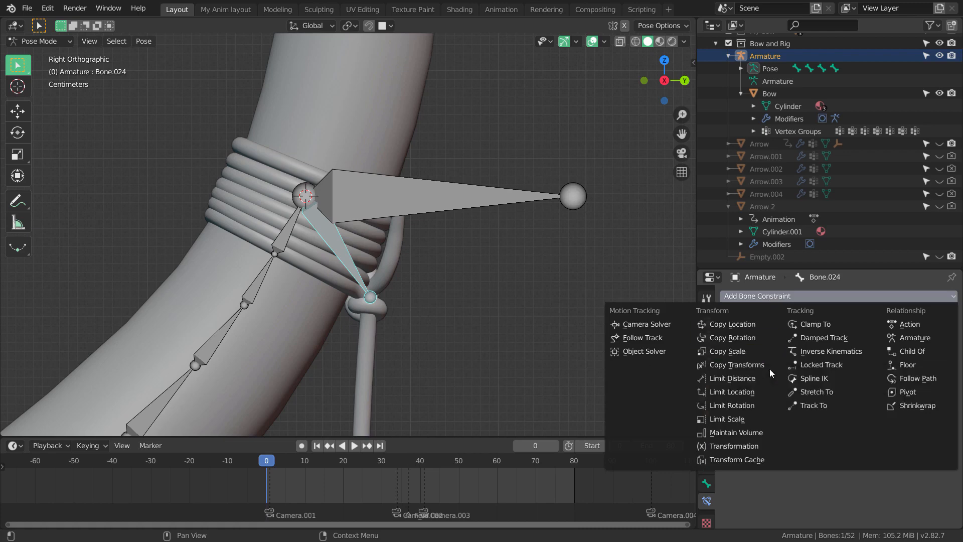
{"action": "left_click", "coordinate": [829, 351]}
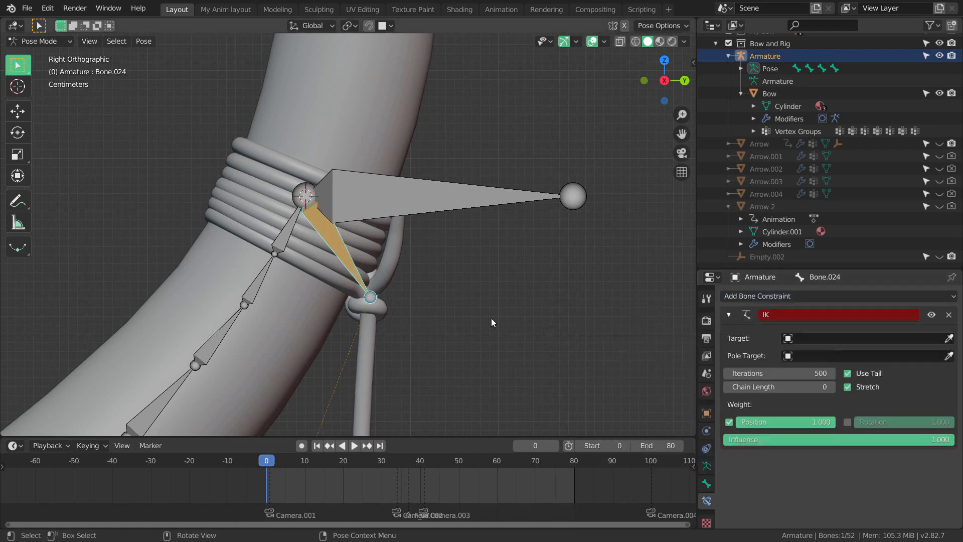
{"action": "scroll", "coordinate": [491, 317], "scroll_direction": "down", "scroll_amount": 2}
{"action": "scroll", "coordinate": [489, 271], "scroll_direction": "down", "scroll_amount": 2}
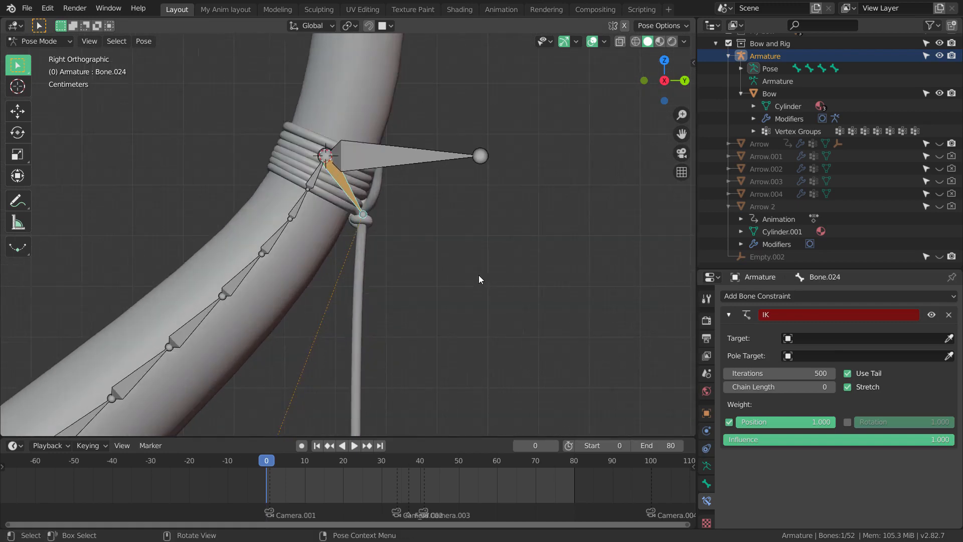
{"action": "scroll", "coordinate": [477, 301], "scroll_direction": "up", "scroll_amount": 4}
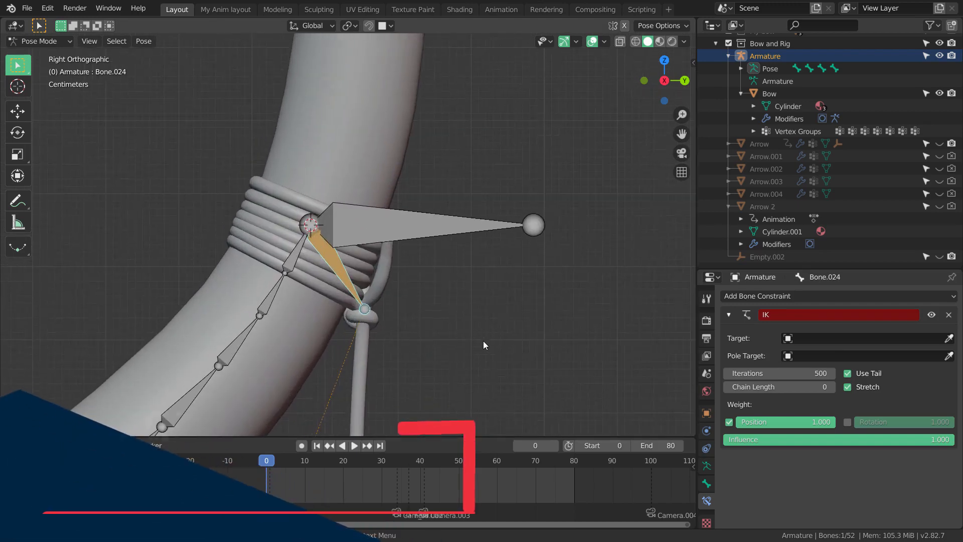
Step: Set the IK constraint's target to the Armature and its target bone to Top_ik
{"action": "left_click", "coordinate": [824, 339]}
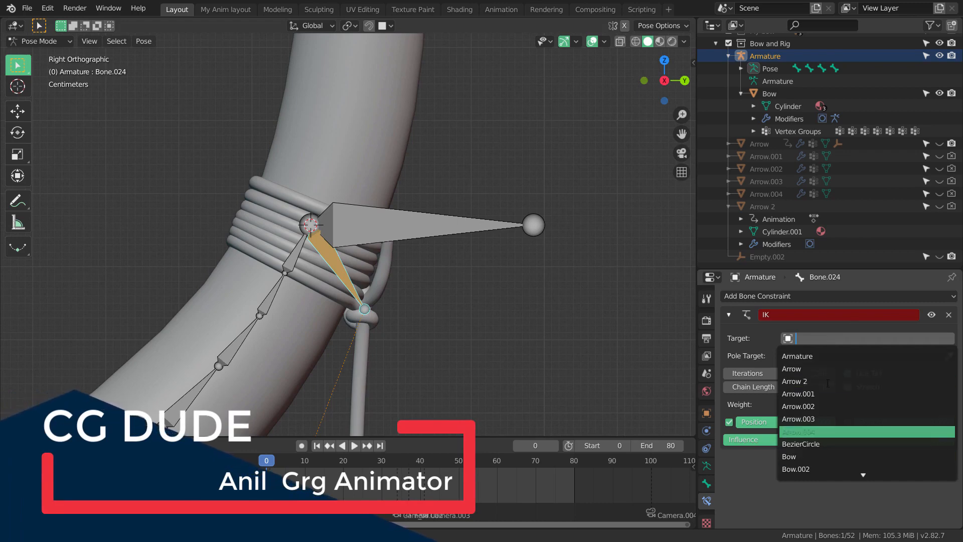
{"action": "left_click", "coordinate": [818, 356]}
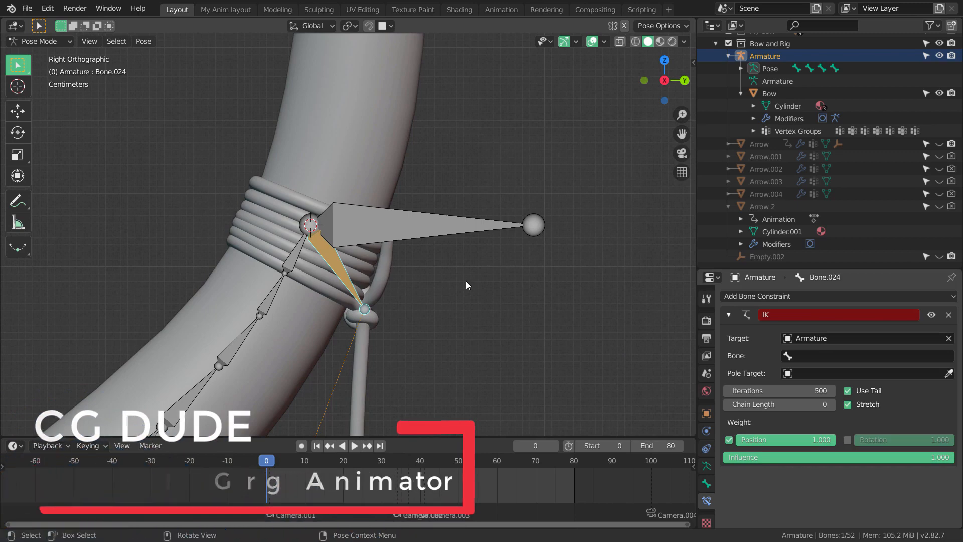
{"action": "left_click", "coordinate": [803, 357]}
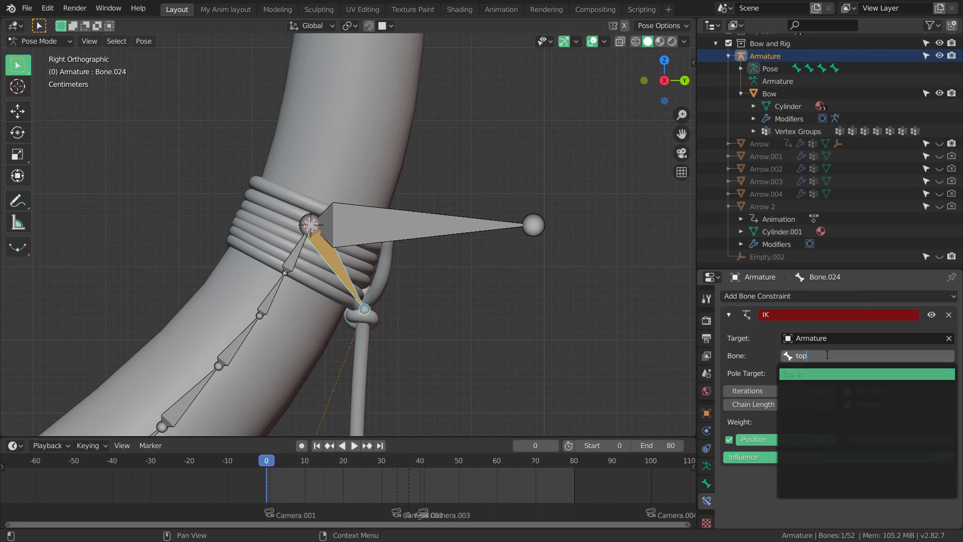
{"action": "key", "text": "BackSpace"}
{"action": "key", "text": "BackSpace"}
{"action": "key", "text": "BackSpace"}
{"action": "left_click", "coordinate": [797, 373]}
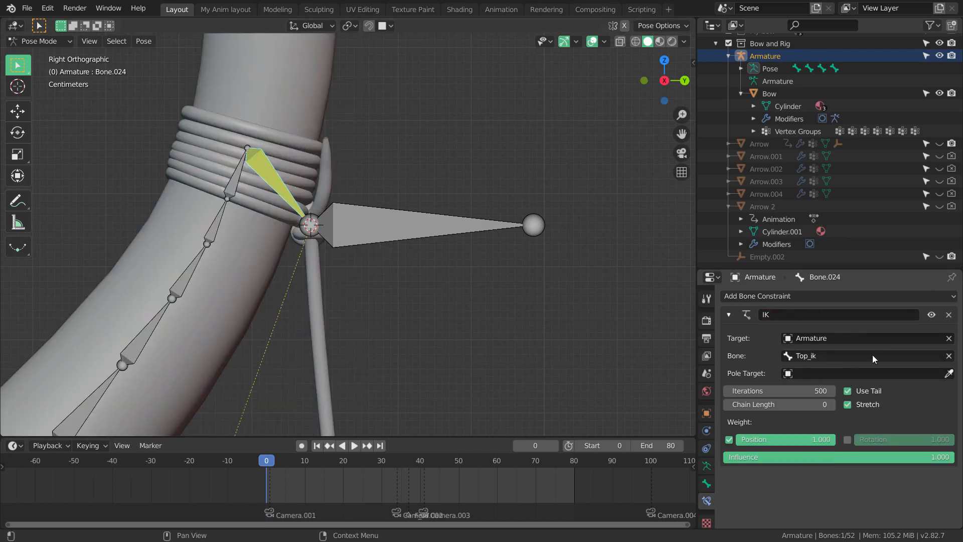
Step: Try moving the Top_ik bone to check how the upper limb follows it, cancelling the move
{"action": "scroll", "coordinate": [329, 284], "scroll_direction": "down", "scroll_amount": 9}
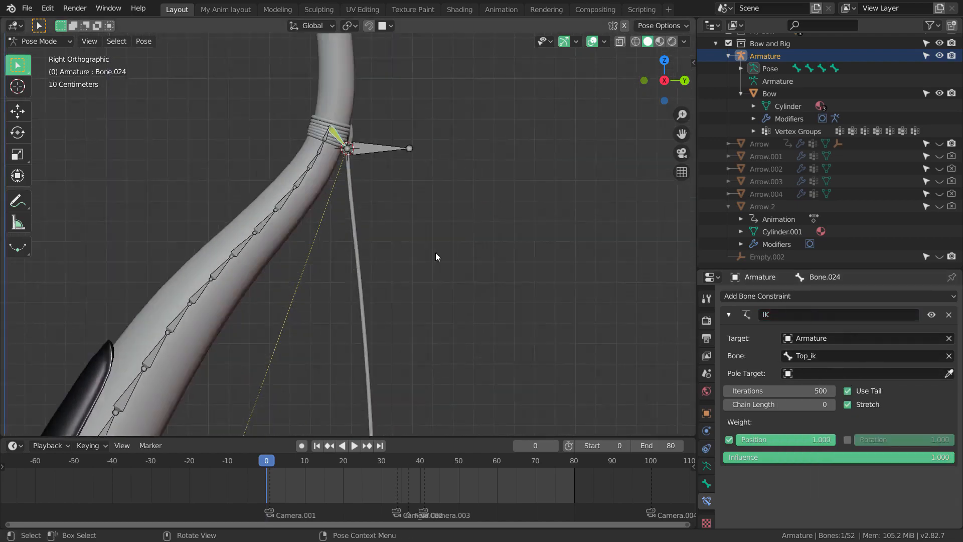
{"action": "middle_click_drag", "start_coordinate": [441, 335], "coordinate": [438, 282], "text": "shift"}
{"action": "scroll", "coordinate": [437, 306], "scroll_direction": "down", "scroll_amount": 4}
{"action": "scroll", "coordinate": [437, 282], "scroll_direction": "up", "scroll_amount": 1}
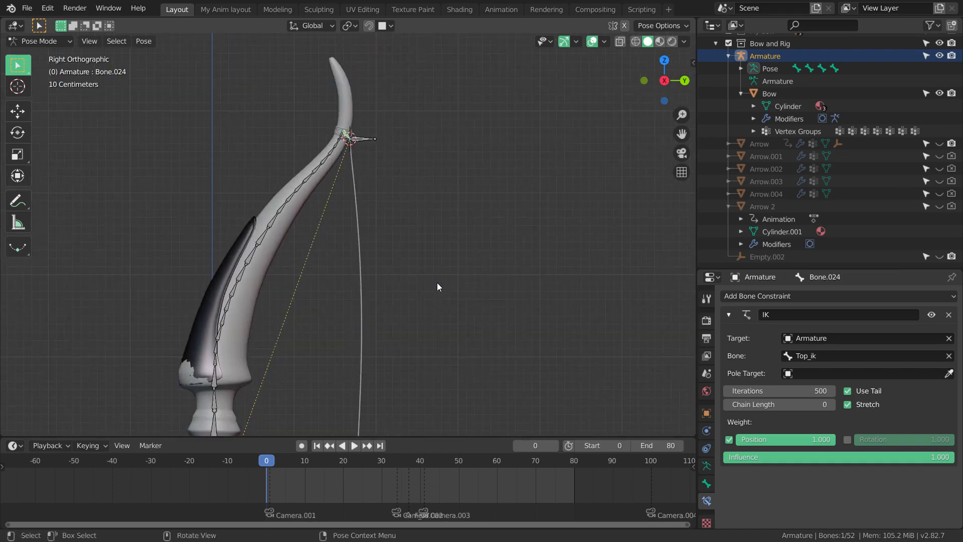
{"action": "middle_click_drag", "start_coordinate": [335, 96], "coordinate": [340, 122], "text": "shift"}
{"action": "scroll", "coordinate": [346, 151], "scroll_direction": "up", "scroll_amount": 4}
{"action": "middle_click_drag", "start_coordinate": [351, 176], "coordinate": [386, 195], "text": "shift"}
{"action": "scroll", "coordinate": [396, 191], "scroll_direction": "up", "scroll_amount": 1}
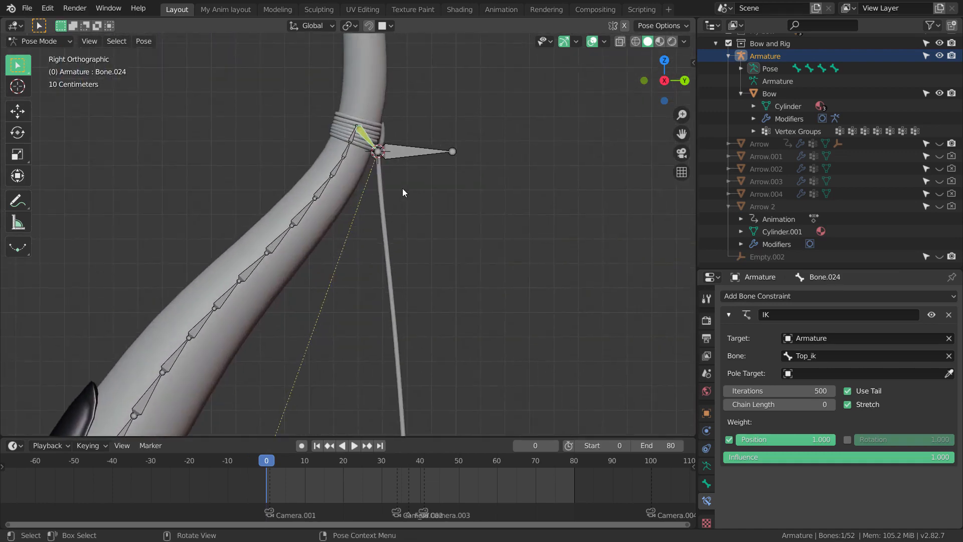
{"action": "left_click", "coordinate": [409, 151]}
{"action": "scroll", "coordinate": [469, 216], "scroll_direction": "down", "scroll_amount": 8}
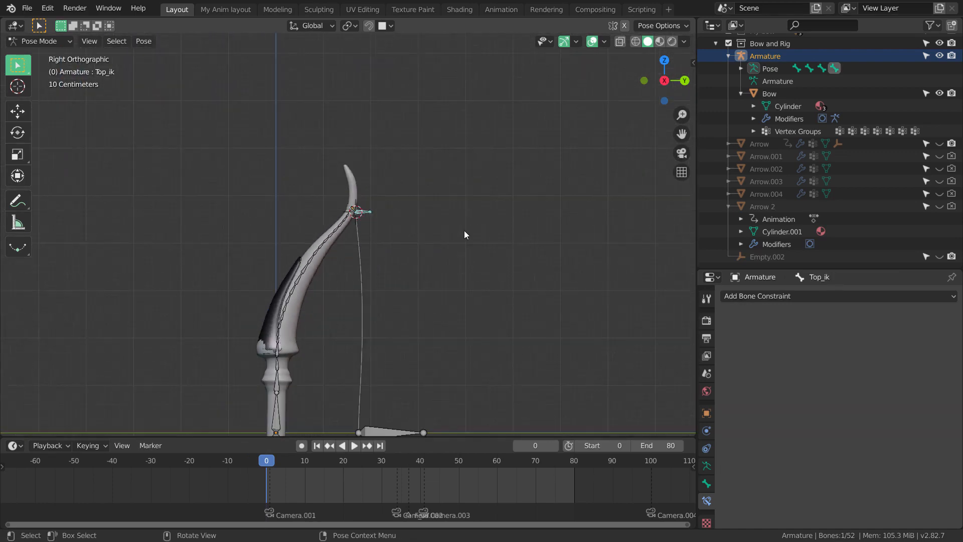
{"action": "key", "text": "g"}
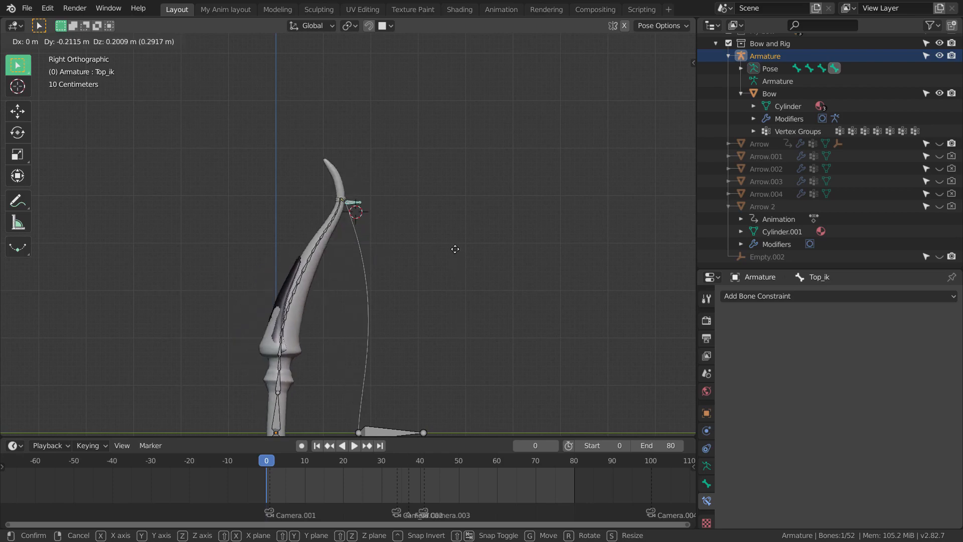
{"action": "right_click", "coordinate": [463, 292]}
Step: Select the IK-constrained bone at the upper limb's tip and examine its bone chain down to the bow's handle
{"action": "scroll", "coordinate": [458, 328], "scroll_direction": "down", "scroll_amount": 5}
{"action": "scroll", "coordinate": [438, 298], "scroll_direction": "up", "scroll_amount": 8}
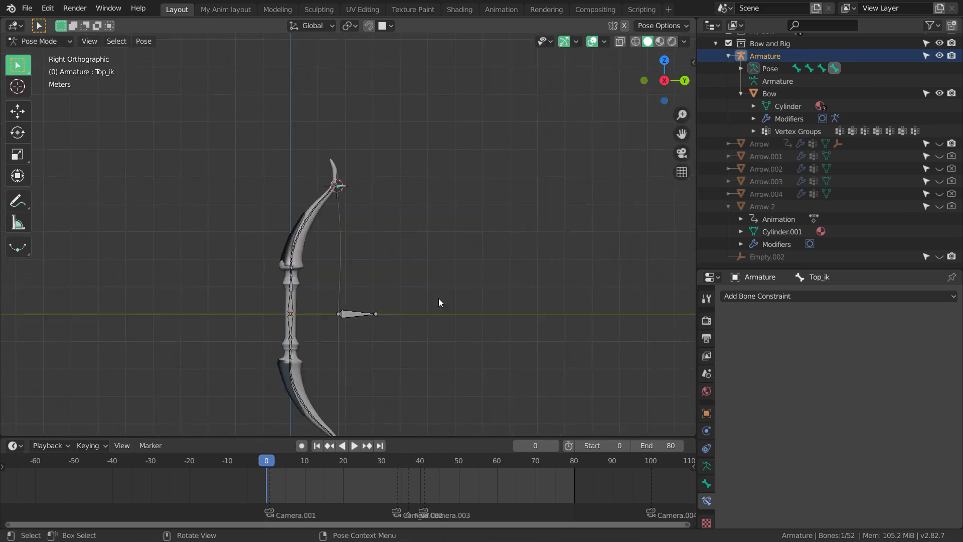
{"action": "mouse_move", "coordinate": [414, 308]}
{"action": "middle_mouse_down", "text": "shift"}
{"action": "mouse_move", "coordinate": [408, 276]}
{"action": "mouse_move", "coordinate": [423, 306]}
{"action": "middle_mouse_up", "text": "shift"}
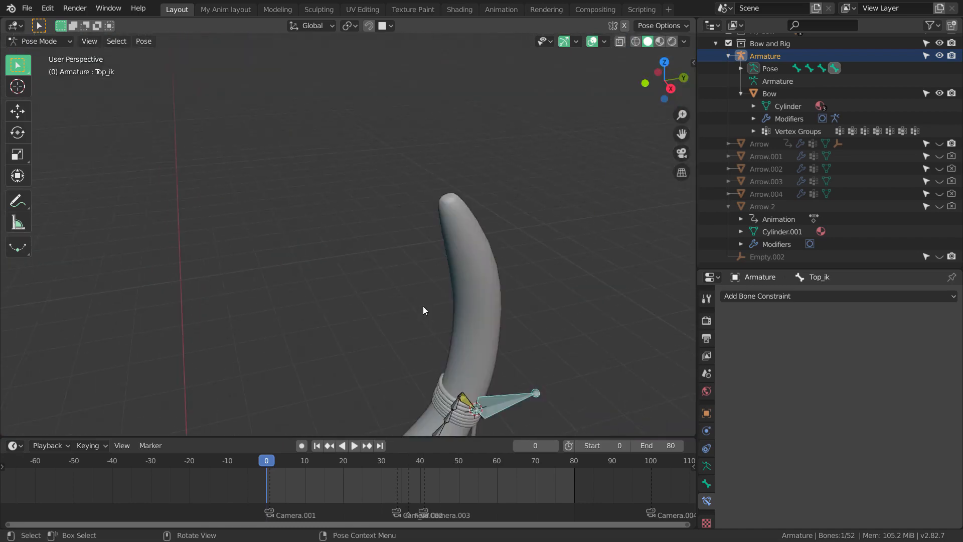
{"action": "key", "text": "KP_3"}
{"action": "scroll", "coordinate": [423, 306], "scroll_direction": "up", "scroll_amount": 3}
{"action": "middle_click_drag", "start_coordinate": [340, 224], "coordinate": [358, 262], "text": "shift"}
{"action": "scroll", "coordinate": [357, 262], "scroll_direction": "up", "scroll_amount": 3}
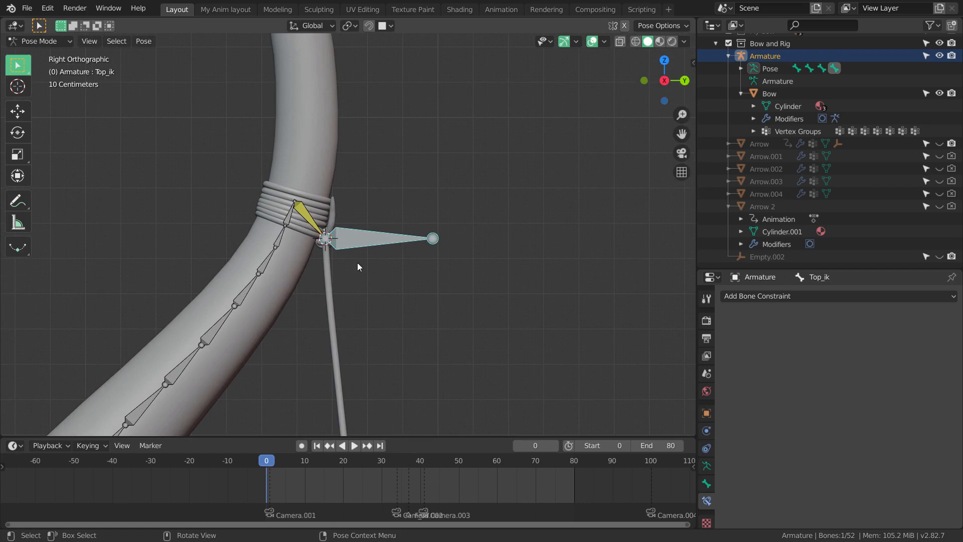
{"action": "left_click", "coordinate": [309, 219]}
{"action": "scroll", "coordinate": [406, 286], "scroll_direction": "down", "scroll_amount": 4}
{"action": "middle_click_drag", "start_coordinate": [421, 335], "coordinate": [426, 273], "text": "shift"}
{"action": "middle_click_drag", "start_coordinate": [462, 320], "coordinate": [464, 282], "text": "shift"}
{"action": "scroll", "coordinate": [354, 326], "scroll_direction": "down", "scroll_amount": 3}
{"action": "middle_click_drag", "start_coordinate": [354, 326], "coordinate": [359, 292], "text": "shift"}
{"action": "middle_click_drag", "start_coordinate": [440, 342], "coordinate": [435, 272], "text": "shift"}
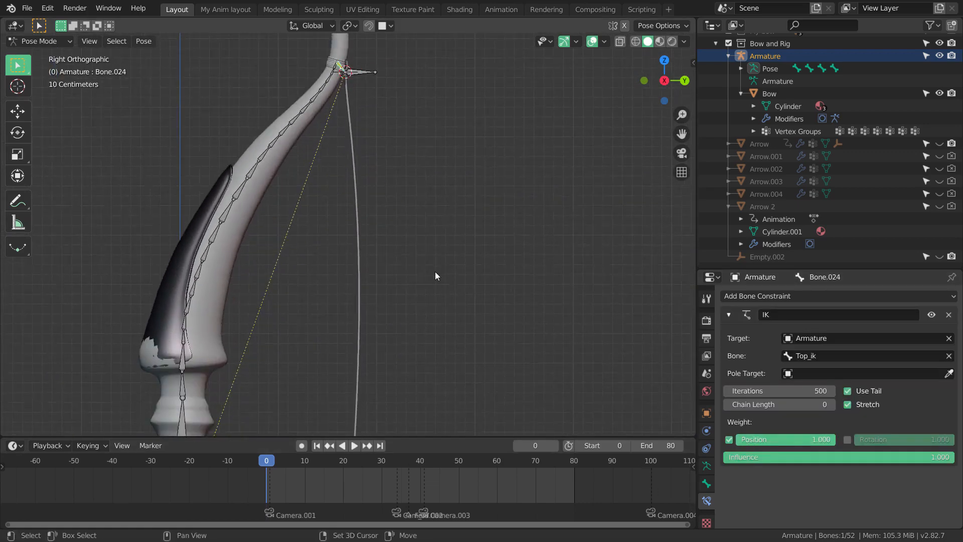
{"action": "scroll", "coordinate": [432, 275], "scroll_direction": "down", "scroll_amount": 3}
{"action": "middle_click_drag", "start_coordinate": [354, 349], "coordinate": [420, 319], "text": "shift"}
{"action": "scroll", "coordinate": [371, 296], "scroll_direction": "up", "scroll_amount": 2}
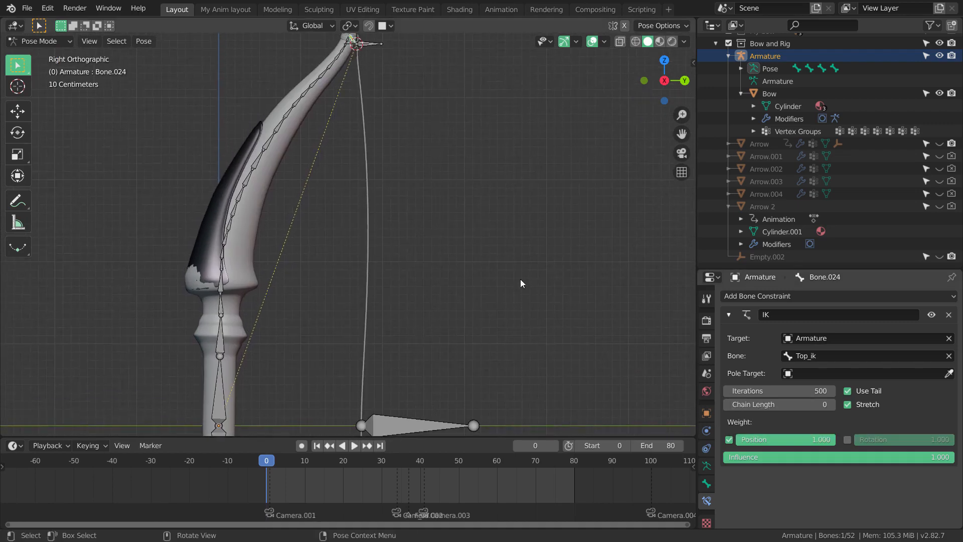
Step: Set the chain length of the limb tip's IK constraint to 25
{"action": "left_click", "coordinate": [830, 404]}
{"action": "left_click", "coordinate": [831, 404]}
{"action": "left_click", "coordinate": [831, 404]}
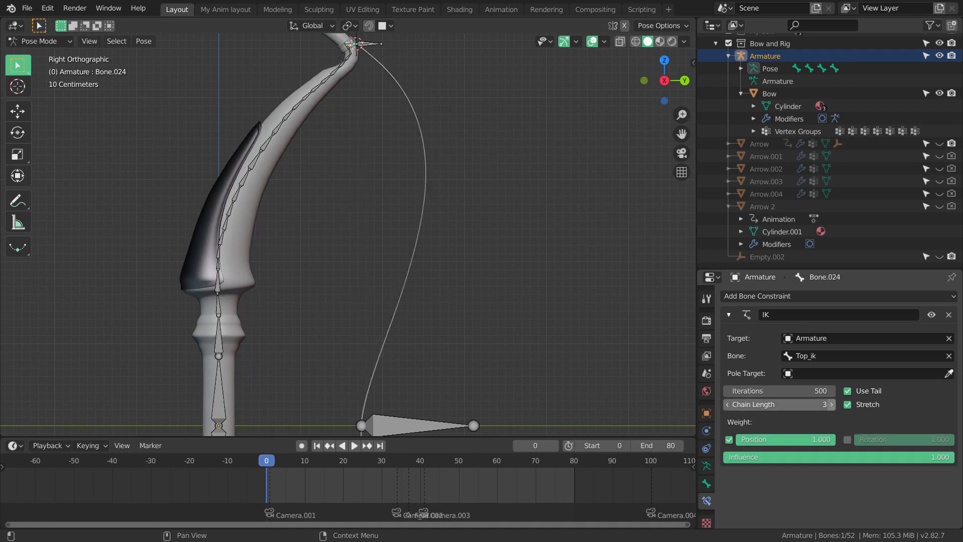
{"action": "left_click", "coordinate": [831, 404]}
{"action": "left_click", "coordinate": [831, 405]}
{"action": "left_click", "coordinate": [830, 404]}
{"action": "left_click", "coordinate": [830, 404]}
{"action": "left_click", "coordinate": [831, 404]}
{"action": "left_click", "coordinate": [831, 404]}
{"action": "left_click", "coordinate": [830, 404]}
{"action": "left_click", "coordinate": [830, 404]}
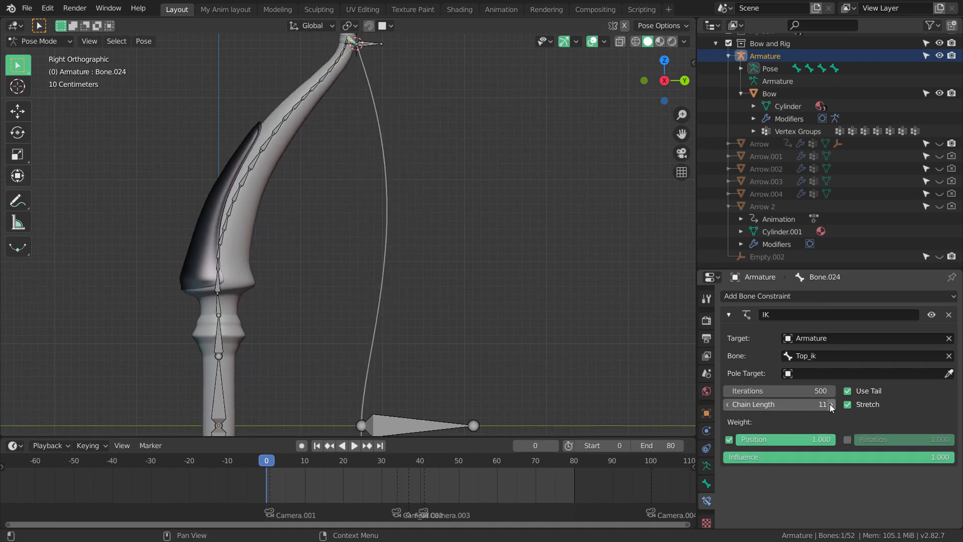
{"action": "left_click", "coordinate": [830, 404]}
{"action": "left_click", "coordinate": [830, 404]}
{"action": "left_click", "coordinate": [831, 404]}
{"action": "left_click", "coordinate": [830, 404]}
{"action": "left_click", "coordinate": [830, 404]}
{"action": "left_click", "coordinate": [830, 404]}
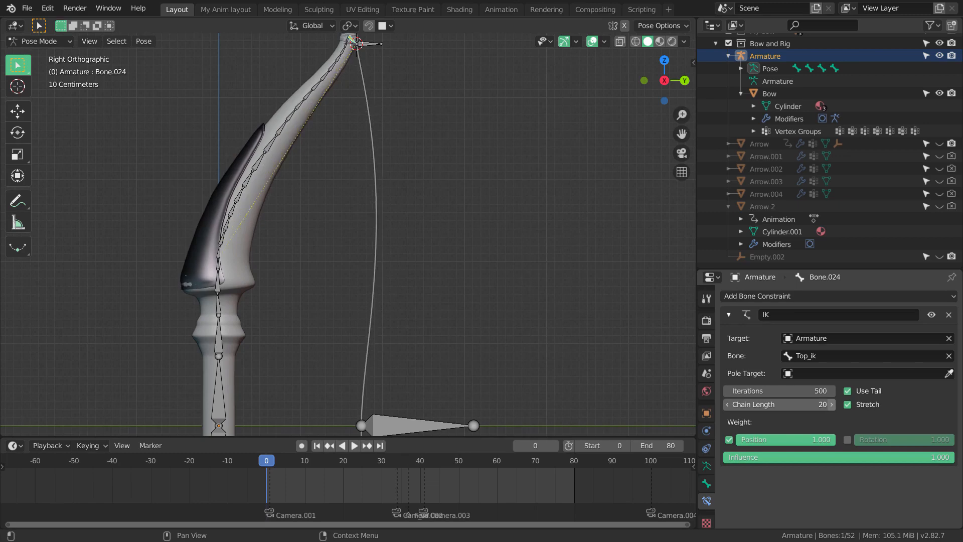
{"action": "left_click", "coordinate": [830, 405]}
{"action": "left_click", "coordinate": [830, 404]}
{"action": "left_click", "coordinate": [830, 404]}
{"action": "left_click", "coordinate": [830, 405]}
{"action": "left_click", "coordinate": [830, 404]}
{"action": "left_click", "coordinate": [831, 404]}
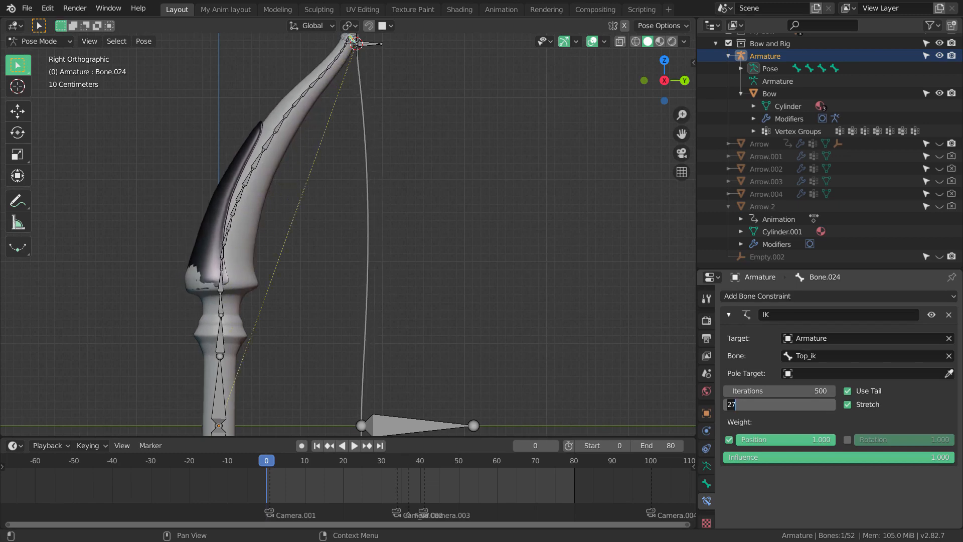
{"action": "key", "text": "Return"}
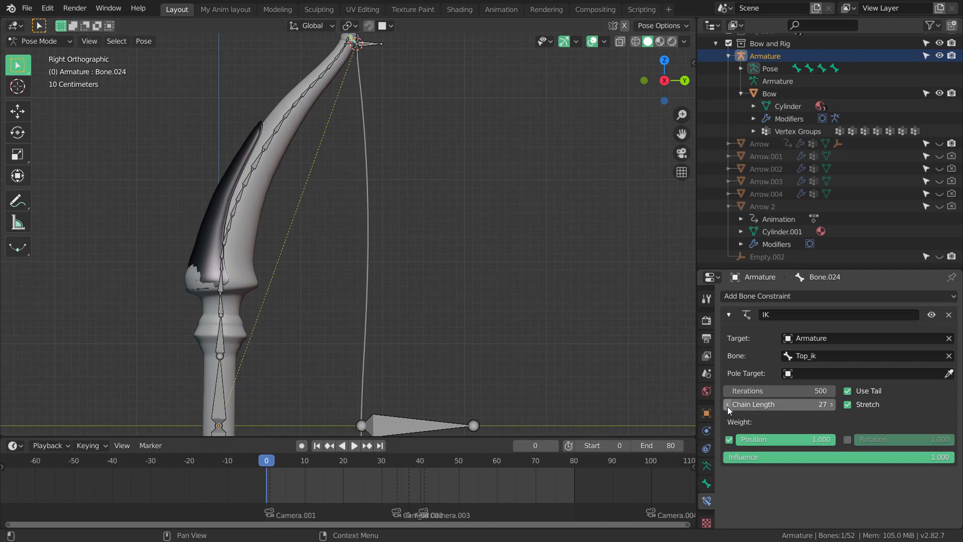
Step: Try moving Top_ik again to test how the limb bends with the shortened IK chain, cancelling the move
{"action": "scroll", "coordinate": [438, 289], "scroll_direction": "down", "scroll_amount": 3}
{"action": "middle_click_drag", "start_coordinate": [438, 289], "coordinate": [427, 251], "text": "shift"}
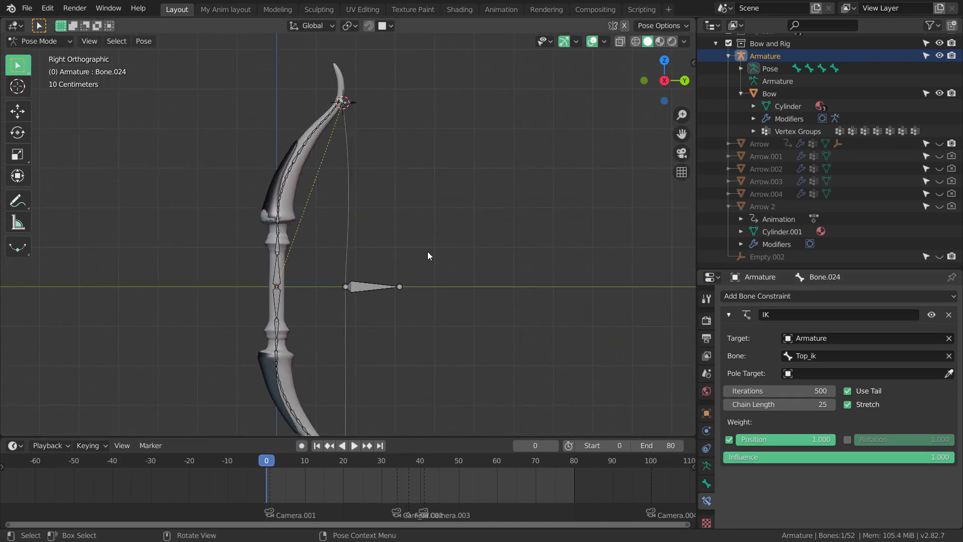
{"action": "scroll", "coordinate": [427, 251], "scroll_direction": "up", "scroll_amount": 2}
{"action": "scroll", "coordinate": [441, 232], "scroll_direction": "up", "scroll_amount": 1}
{"action": "scroll", "coordinate": [444, 235], "scroll_direction": "up", "scroll_amount": 3}
{"action": "scroll", "coordinate": [389, 242], "scroll_direction": "up", "scroll_amount": 2}
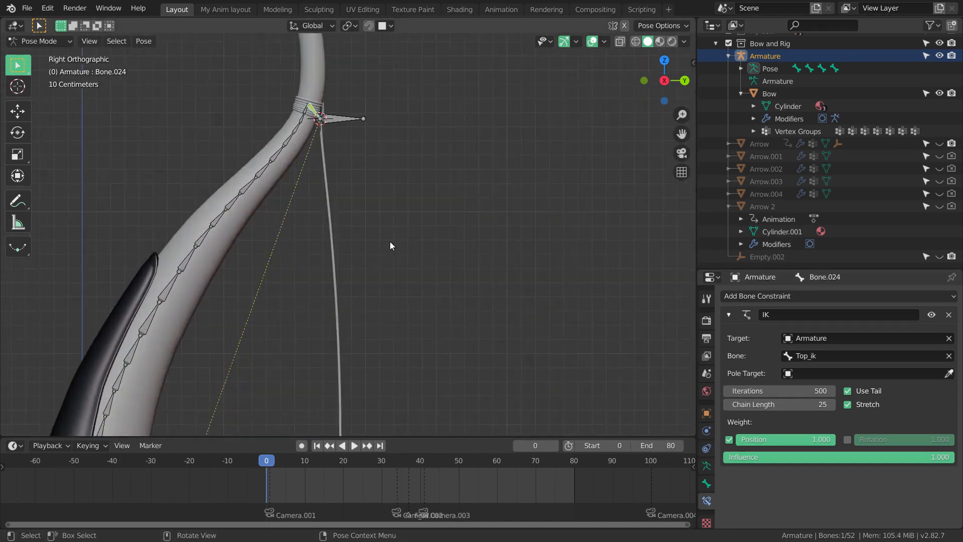
{"action": "scroll", "coordinate": [347, 165], "scroll_direction": "up", "scroll_amount": 1}
{"action": "left_click", "coordinate": [348, 134]}
{"action": "scroll", "coordinate": [401, 202], "scroll_direction": "down", "scroll_amount": 4}
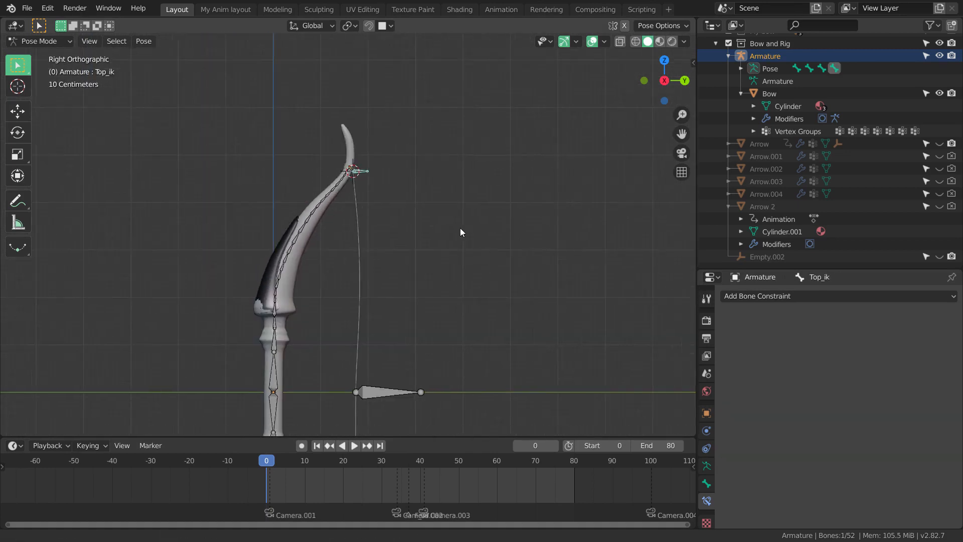
{"action": "key", "text": "g"}
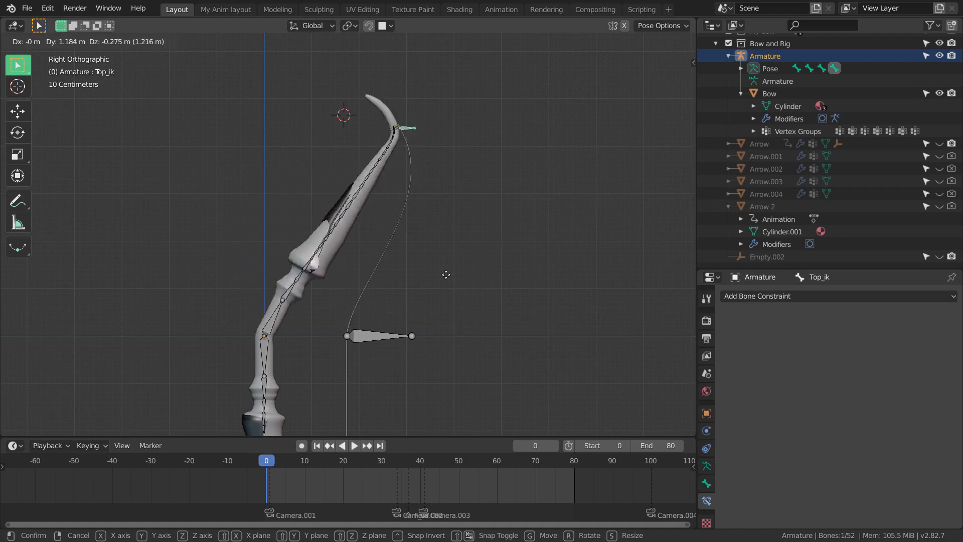
{"action": "right_click", "coordinate": [494, 266]}
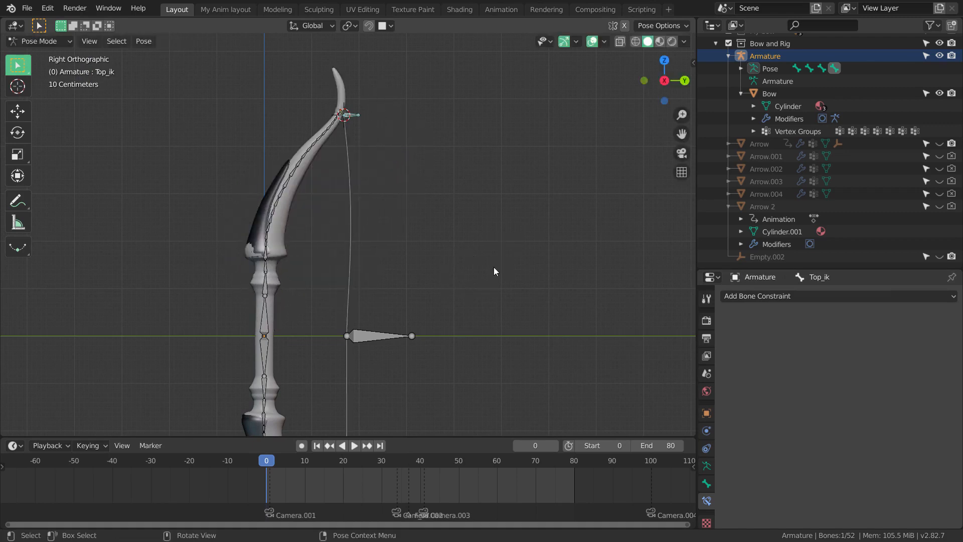
Step: Move the Top_ik bone by about -0.022 m along Y and -0.125 m along Z
{"action": "scroll", "coordinate": [461, 263], "scroll_direction": "up", "scroll_amount": 1}
{"action": "scroll", "coordinate": [462, 264], "scroll_direction": "down", "scroll_amount": 2}
{"action": "middle_click_drag", "start_coordinate": [466, 279], "coordinate": [470, 323], "text": "shift"}
{"action": "scroll", "coordinate": [444, 238], "scroll_direction": "up", "scroll_amount": 3}
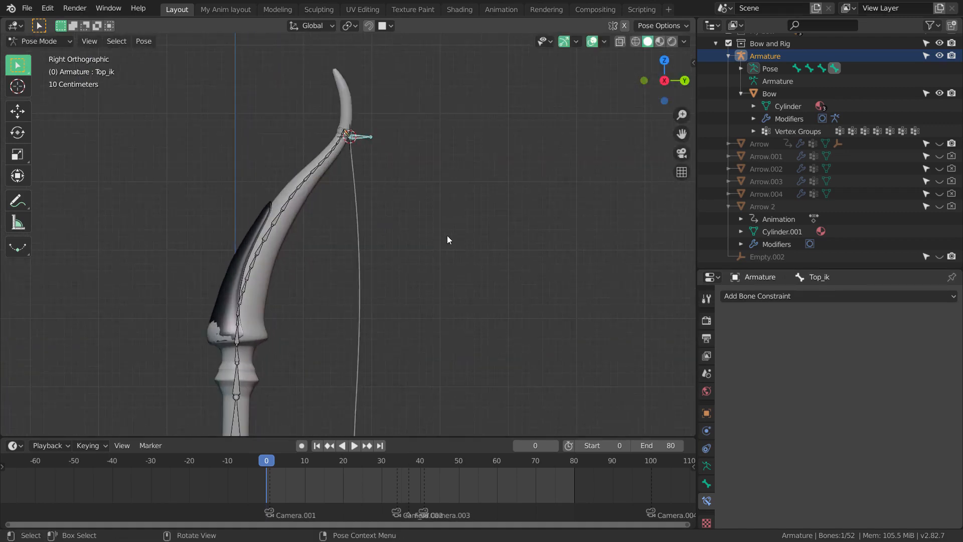
{"action": "key", "text": "g"}
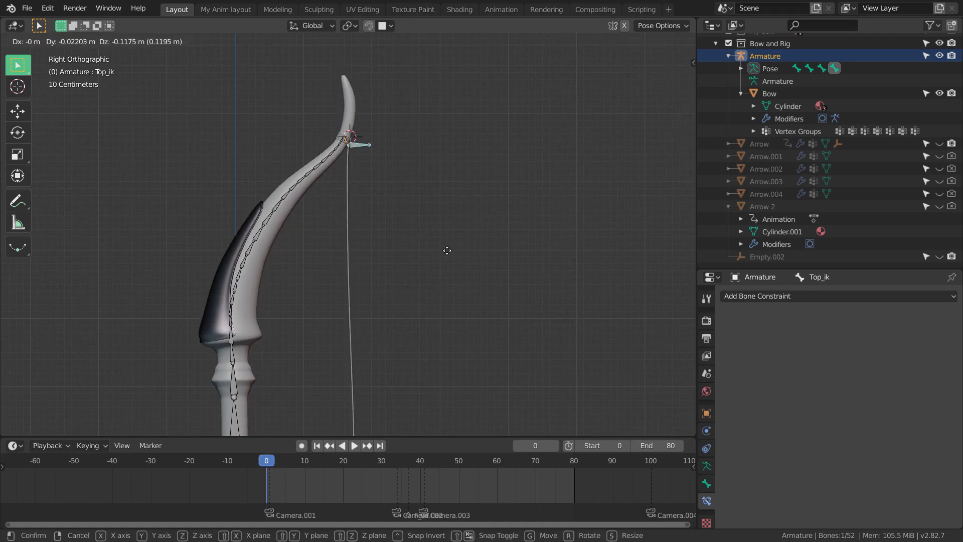
{"action": "left_click", "coordinate": [447, 273]}
Step: Select the bowstring's middle bone and try moving it, cancelling the move
{"action": "scroll", "coordinate": [443, 286], "scroll_direction": "down", "scroll_amount": 3}
{"action": "scroll", "coordinate": [444, 286], "scroll_direction": "up", "scroll_amount": 1}
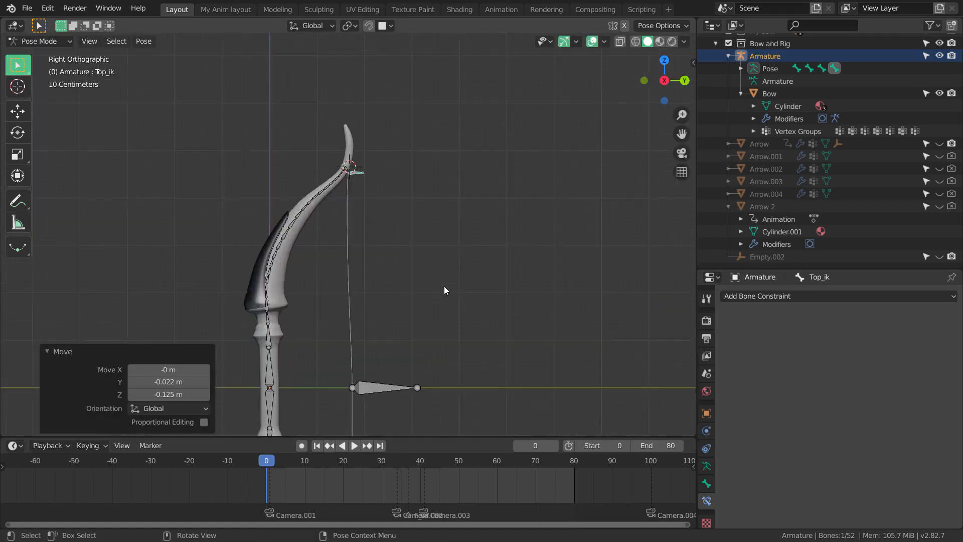
{"action": "scroll", "coordinate": [444, 289], "scroll_direction": "up", "scroll_amount": 2}
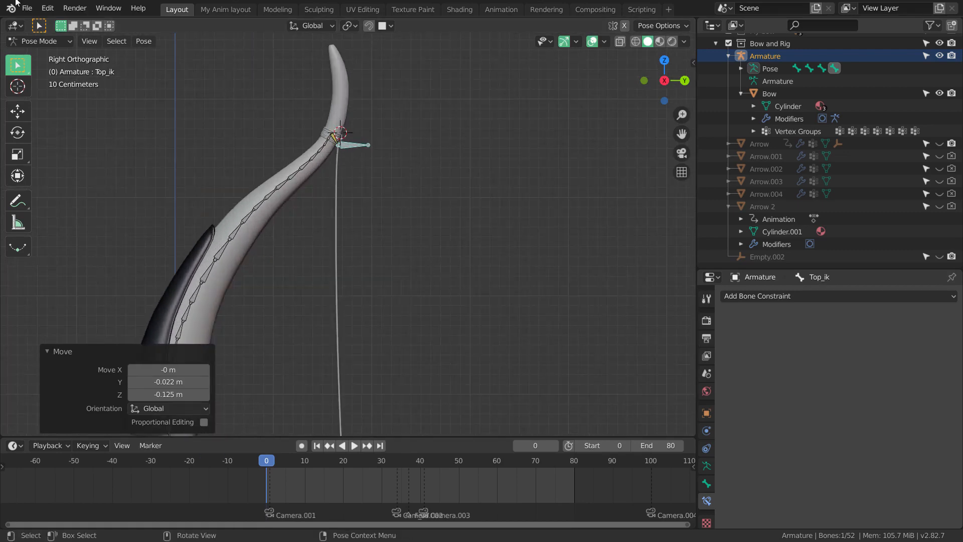
{"action": "scroll", "coordinate": [374, 242], "scroll_direction": "up", "scroll_amount": 3}
{"action": "scroll", "coordinate": [402, 256], "scroll_direction": "down", "scroll_amount": 7}
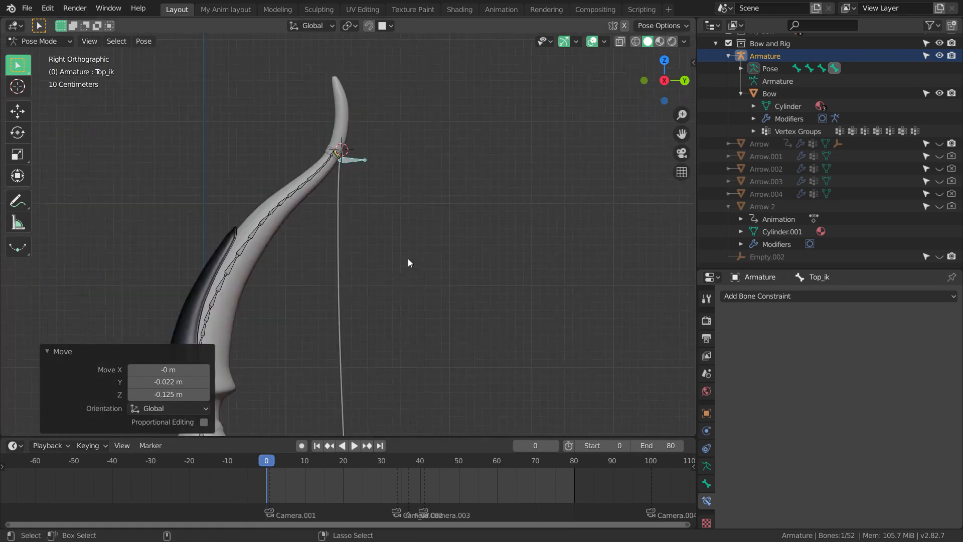
{"action": "scroll", "coordinate": [399, 281], "scroll_direction": "up", "scroll_amount": 2}
{"action": "middle_click_drag", "start_coordinate": [402, 314], "coordinate": [398, 222], "text": "shift"}
{"action": "scroll", "coordinate": [399, 226], "scroll_direction": "down", "scroll_amount": 5}
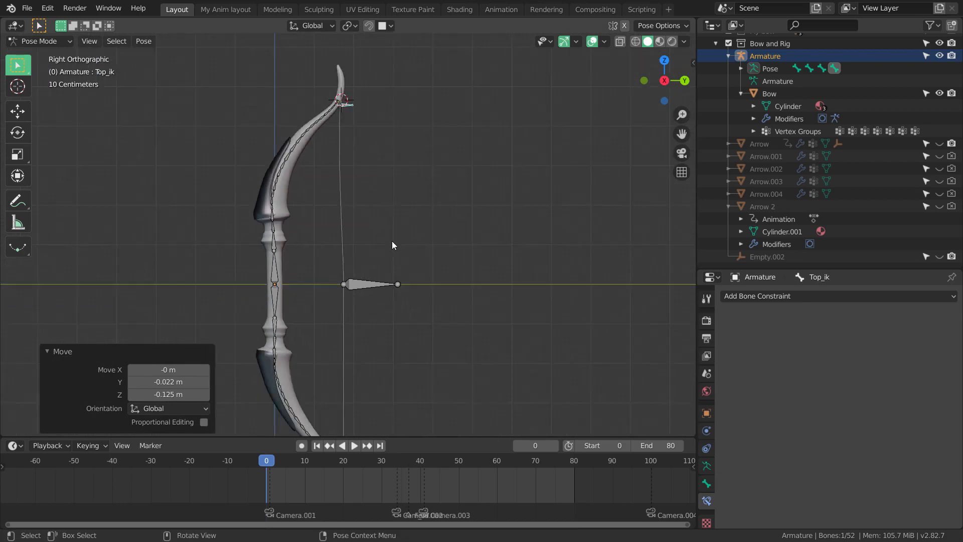
{"action": "scroll", "coordinate": [392, 241], "scroll_direction": "up", "scroll_amount": 2}
{"action": "left_click", "coordinate": [422, 265]}
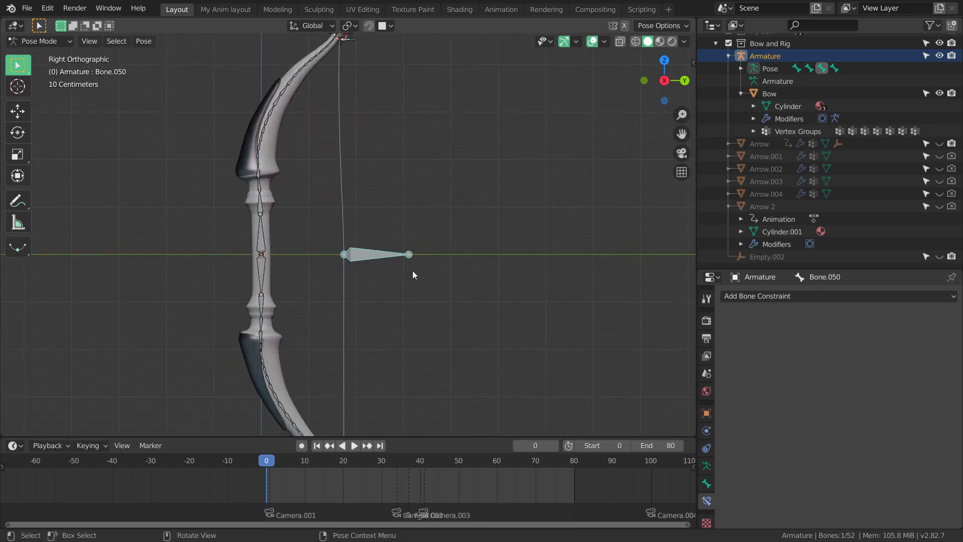
{"action": "key", "text": "g"}
{"action": "right_click", "coordinate": [430, 261]}
Step: Examine the posed upper limb and the line of the bowstring from the tip down to the handle
{"action": "scroll", "coordinate": [327, 157], "scroll_direction": "down", "scroll_amount": 2}
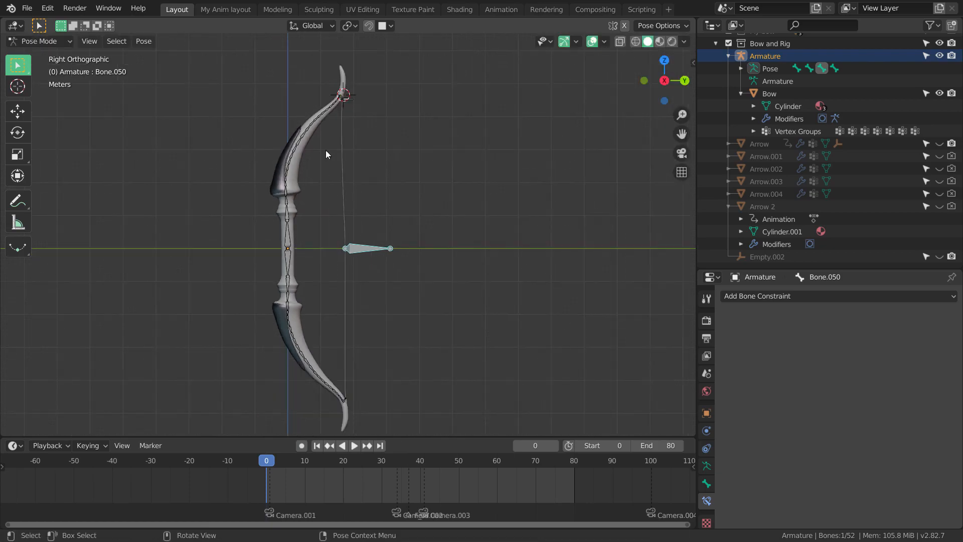
{"action": "scroll", "coordinate": [399, 226], "scroll_direction": "up", "scroll_amount": 6}
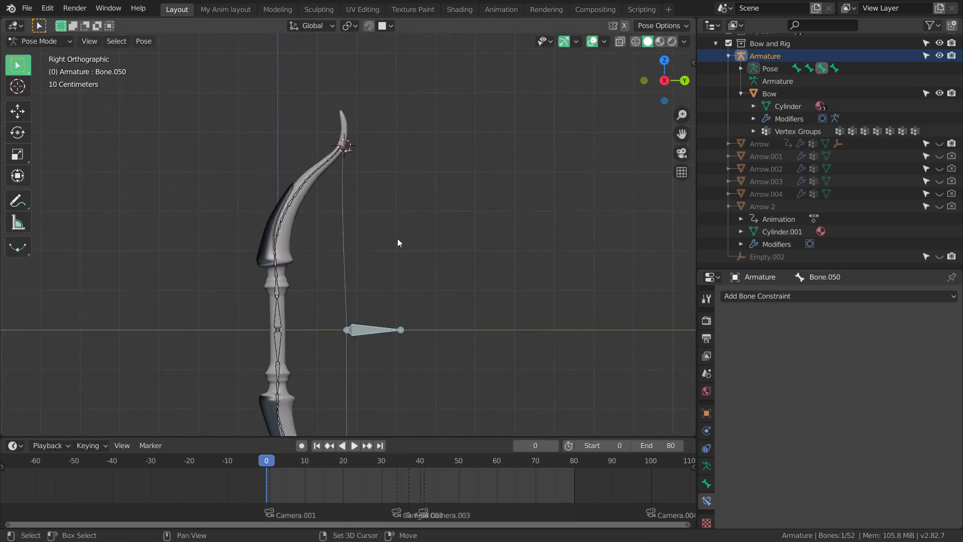
{"action": "scroll", "coordinate": [393, 223], "scroll_direction": "down", "scroll_amount": 3}
{"action": "scroll", "coordinate": [390, 224], "scroll_direction": "up", "scroll_amount": 4}
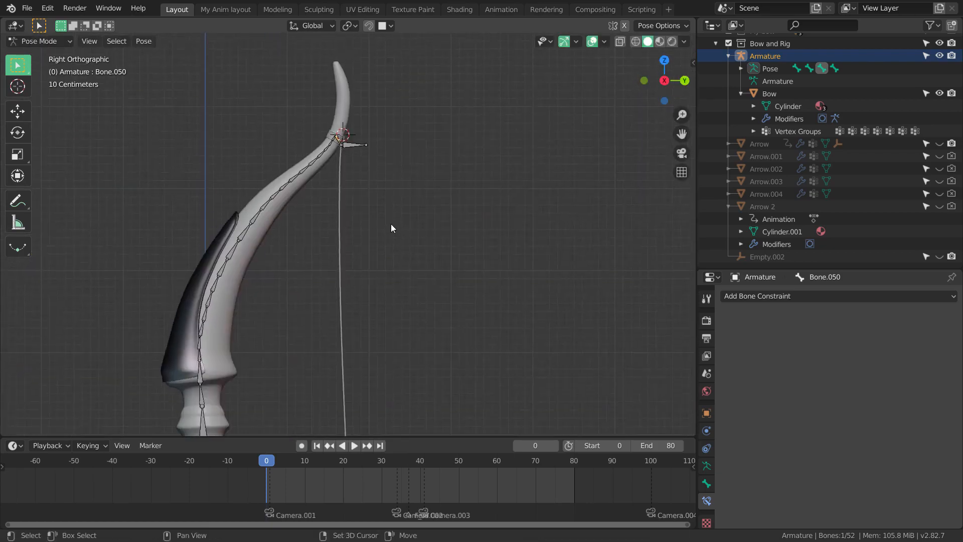
{"action": "scroll", "coordinate": [395, 196], "scroll_direction": "down", "scroll_amount": 3}
{"action": "scroll", "coordinate": [398, 197], "scroll_direction": "up", "scroll_amount": 3}
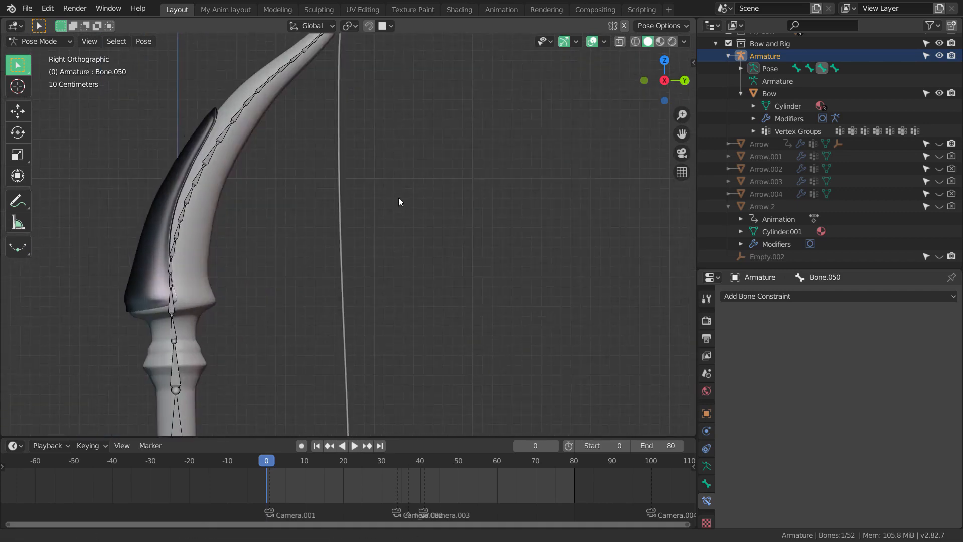
Step: Rename the bone at the middle of the bowstring to "string bone"
{"action": "scroll", "coordinate": [401, 203], "scroll_direction": "down", "scroll_amount": 4}
{"action": "scroll", "coordinate": [382, 204], "scroll_direction": "up", "scroll_amount": 4}
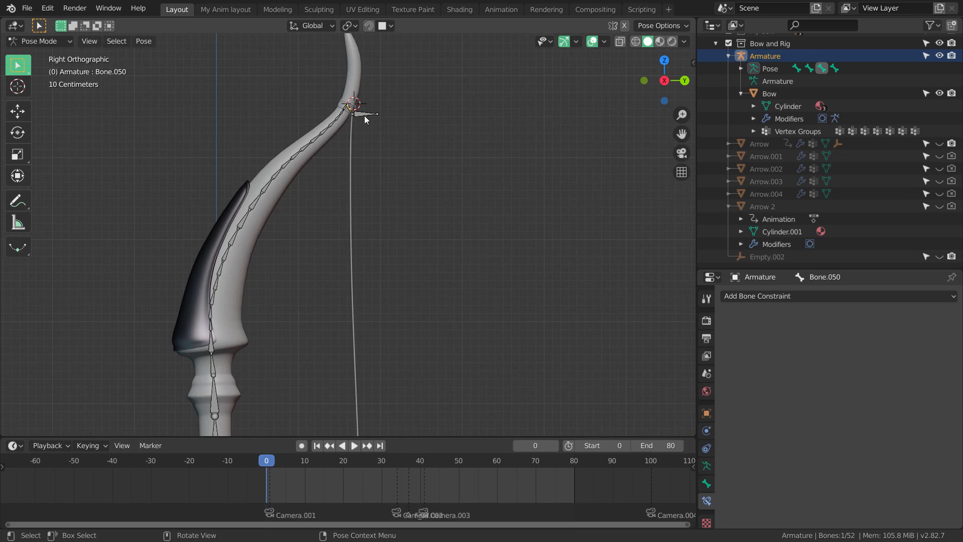
{"action": "left_click", "coordinate": [365, 116]}
{"action": "scroll", "coordinate": [422, 218], "scroll_direction": "down", "scroll_amount": 4}
{"action": "middle_click_drag", "start_coordinate": [424, 218], "coordinate": [407, 125], "text": "shift"}
{"action": "scroll", "coordinate": [404, 195], "scroll_direction": "up", "scroll_amount": 4}
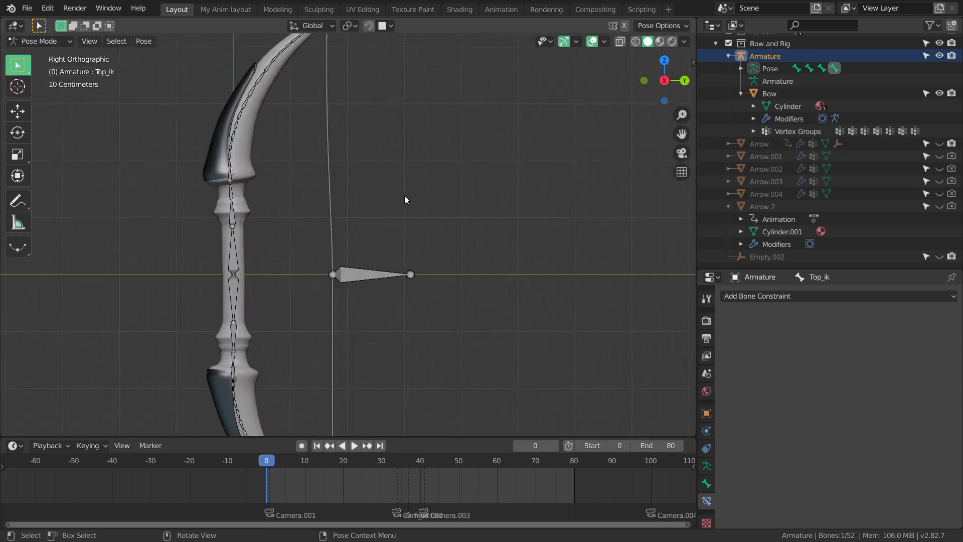
{"action": "left_click", "coordinate": [357, 301]}
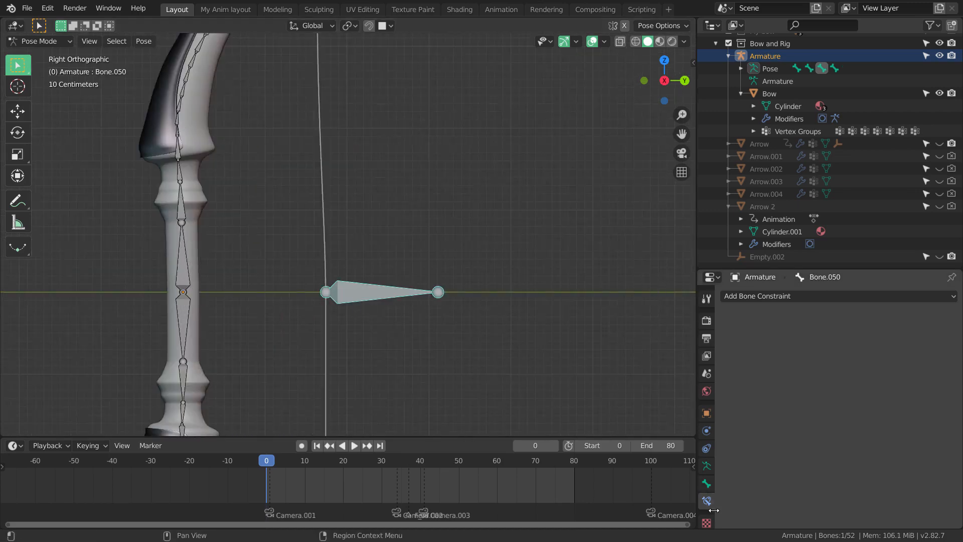
{"action": "left_click", "coordinate": [709, 485]}
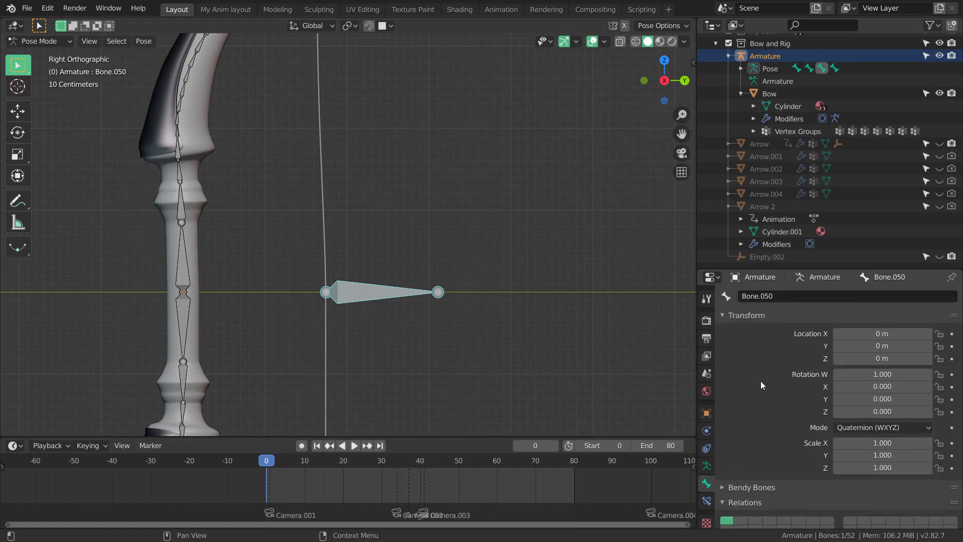
{"action": "left_click", "coordinate": [788, 300]}
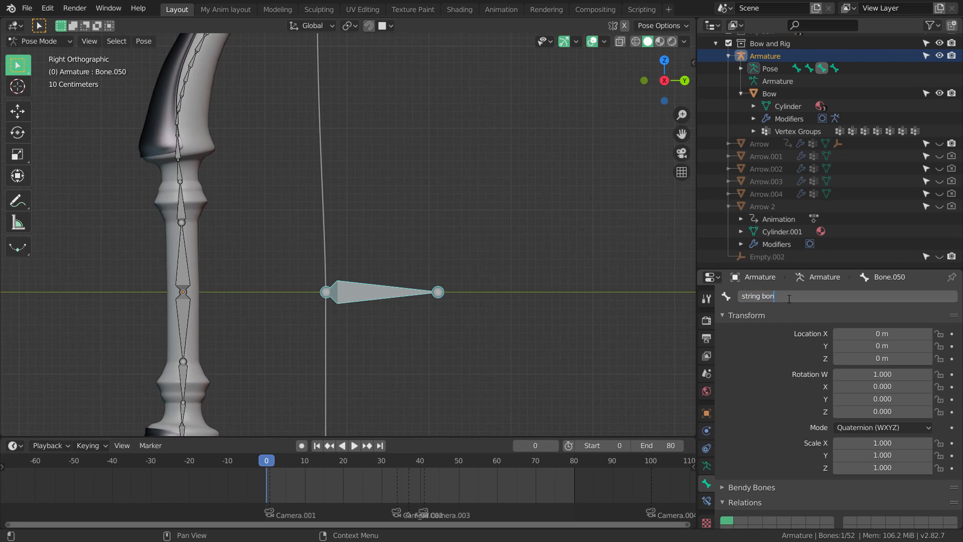
{"action": "key", "text": "Return"}
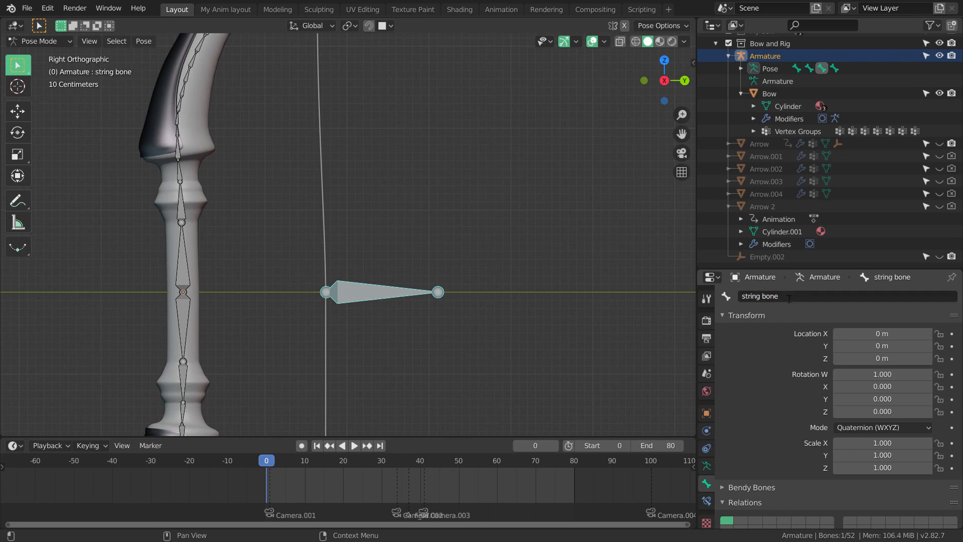
Step: Add a Limit Distance constraint to the Top_ik bone at the upper limb's tip
{"action": "scroll", "coordinate": [352, 150], "scroll_direction": "down", "scroll_amount": 5}
{"action": "scroll", "coordinate": [388, 208], "scroll_direction": "up", "scroll_amount": 8}
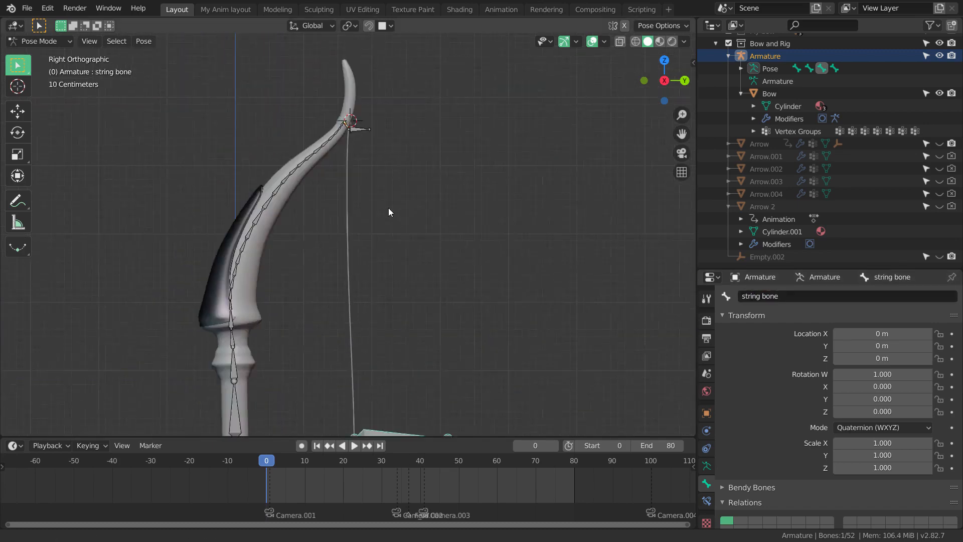
{"action": "scroll", "coordinate": [402, 197], "scroll_direction": "up", "scroll_amount": 2}
{"action": "middle_click_drag", "start_coordinate": [407, 212], "coordinate": [385, 113], "text": "shift"}
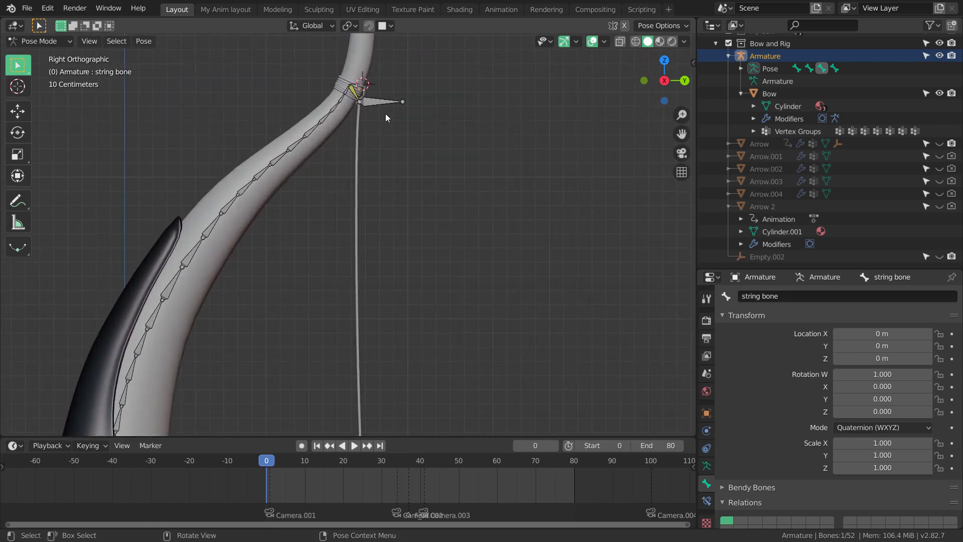
{"action": "left_click", "coordinate": [378, 99]}
{"action": "scroll", "coordinate": [404, 176], "scroll_direction": "down", "scroll_amount": 6}
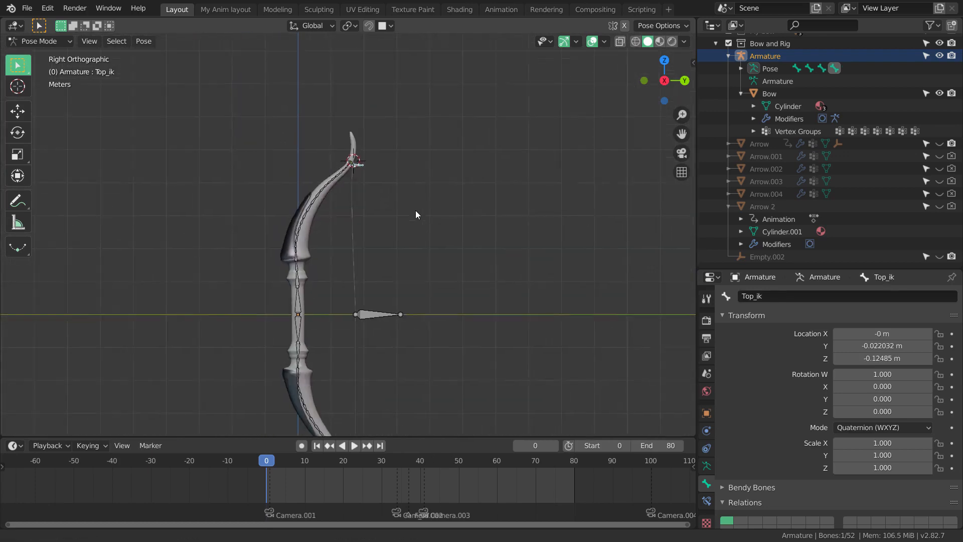
{"action": "scroll", "coordinate": [421, 220], "scroll_direction": "up", "scroll_amount": 3}
{"action": "scroll", "coordinate": [424, 220], "scroll_direction": "up", "scroll_amount": 3}
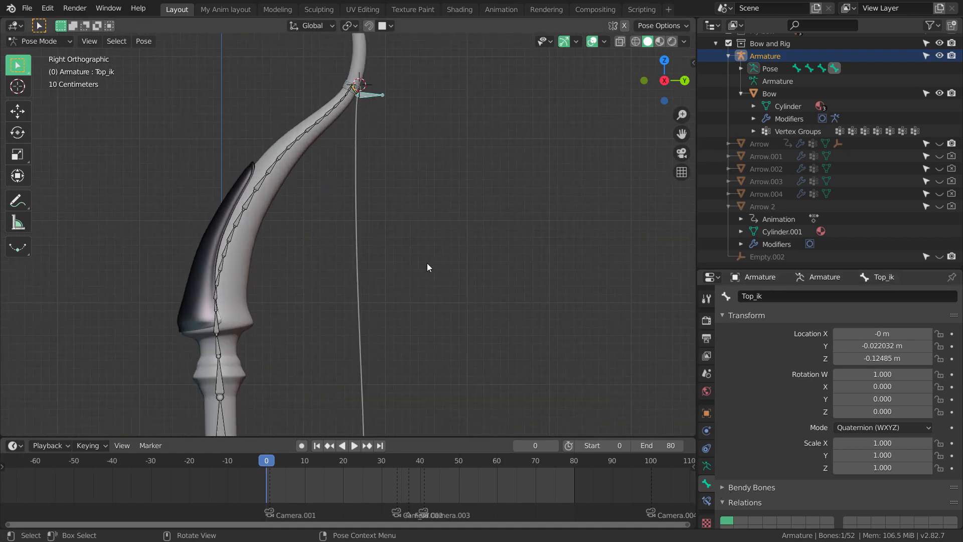
{"action": "left_click", "coordinate": [706, 501]}
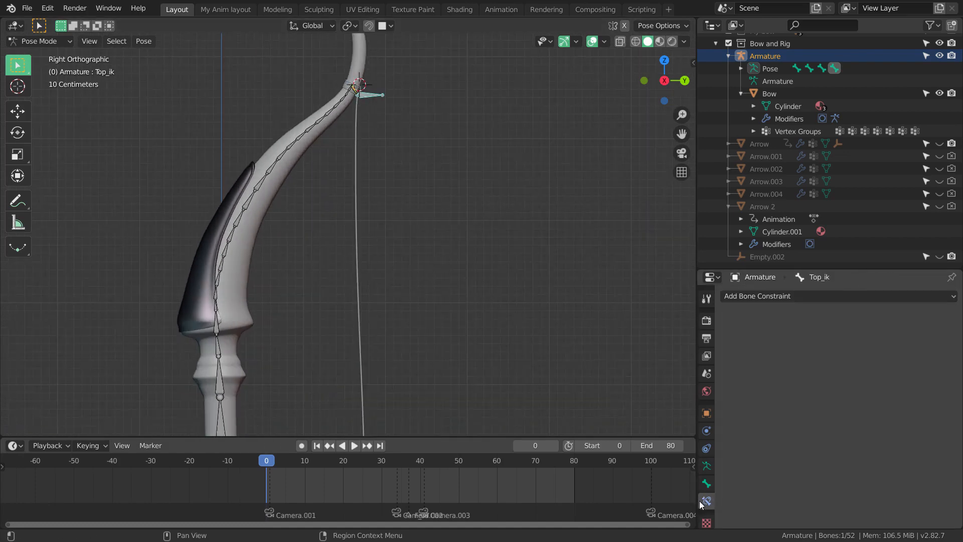
{"action": "left_click", "coordinate": [770, 296]}
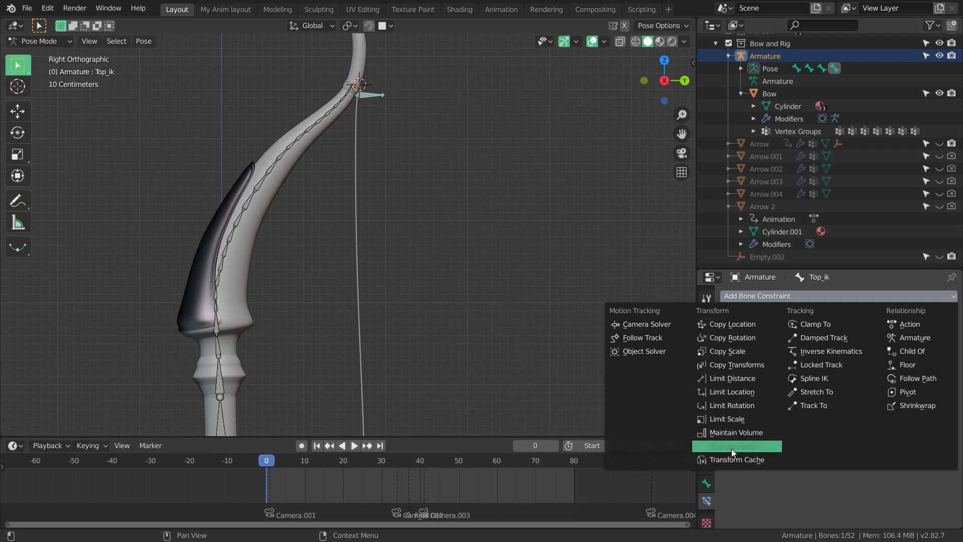
{"action": "left_click", "coordinate": [726, 378]}
Step: Set the Limit Distance constraint's target to Armature and its bone to string bone
{"action": "scroll", "coordinate": [406, 215], "scroll_direction": "down", "scroll_amount": 4}
{"action": "scroll", "coordinate": [436, 239], "scroll_direction": "up", "scroll_amount": 3}
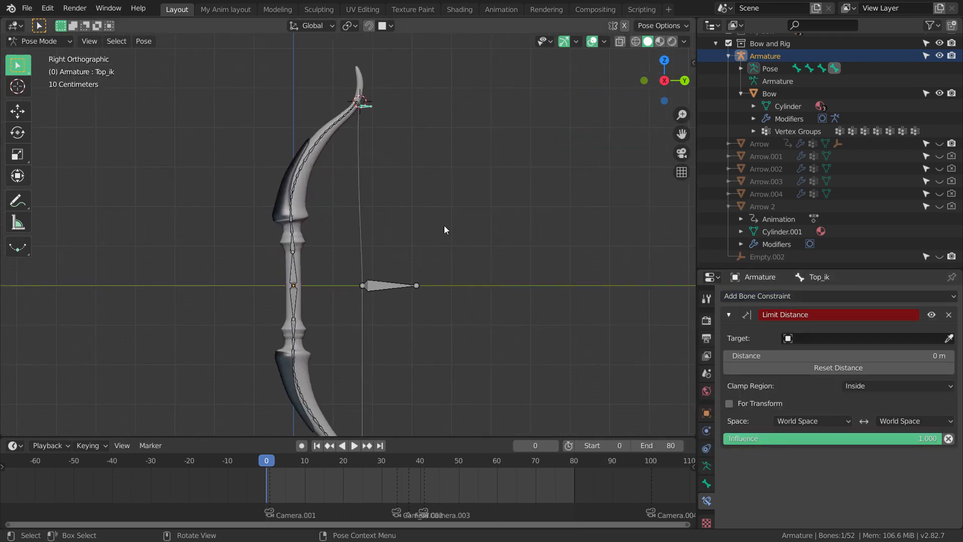
{"action": "middle_click_drag", "start_coordinate": [412, 312], "coordinate": [411, 303], "text": "shift"}
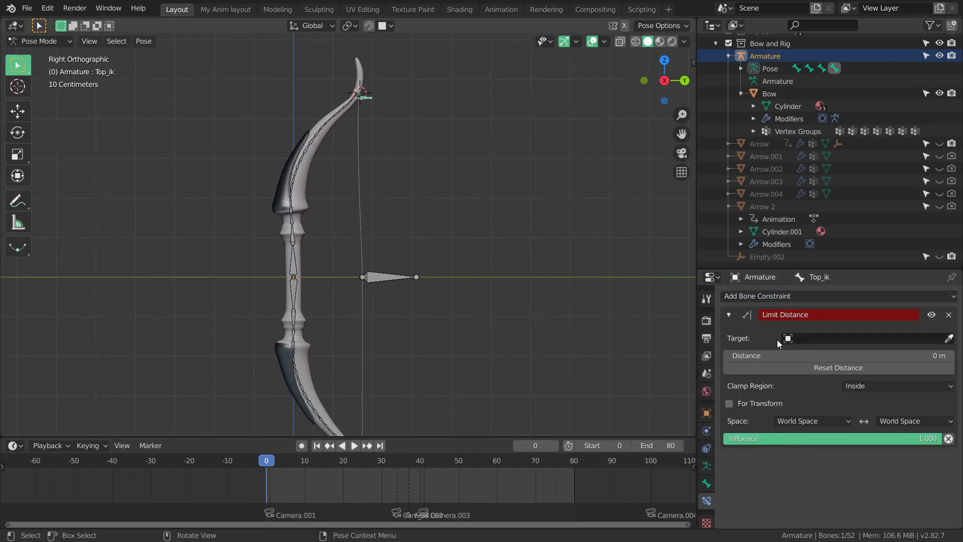
{"action": "left_click", "coordinate": [832, 340]}
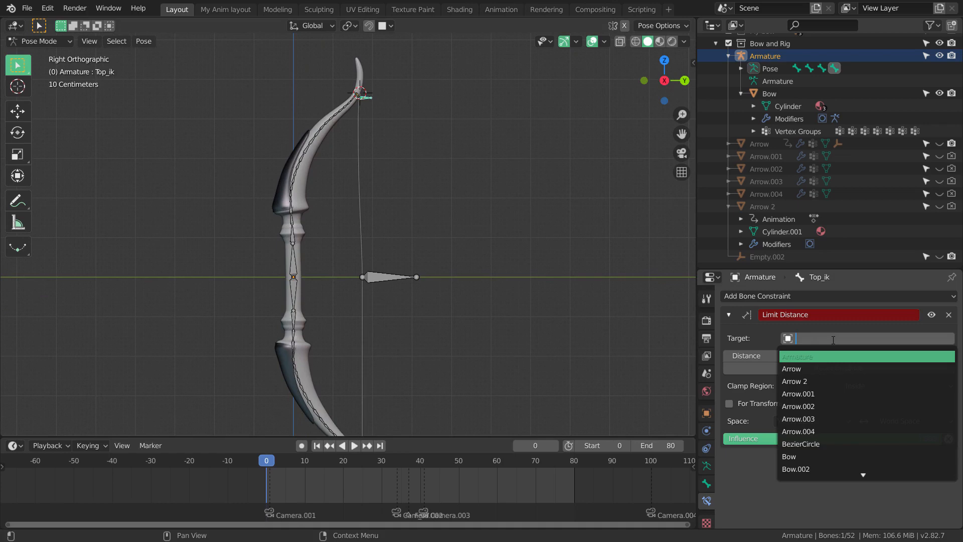
{"action": "left_click", "coordinate": [830, 356]}
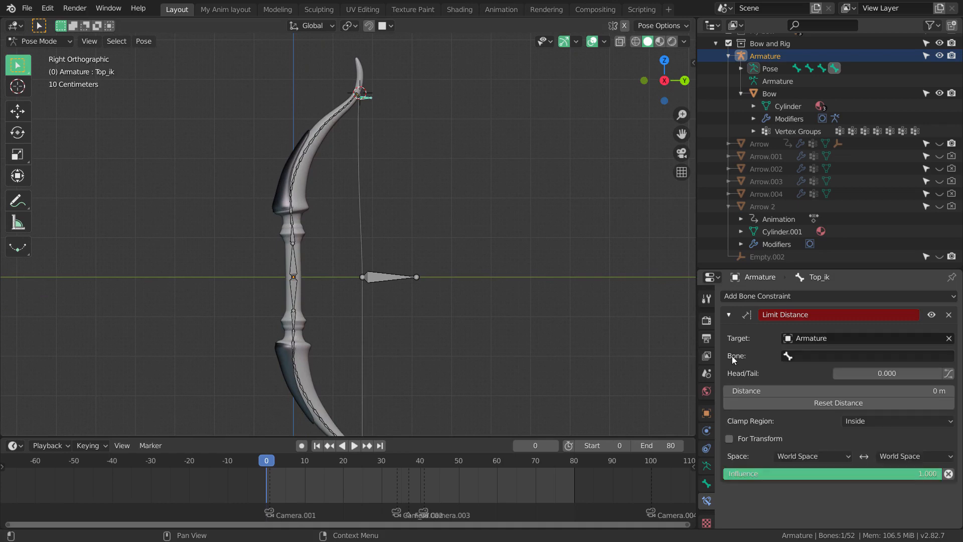
{"action": "left_click", "coordinate": [851, 357]}
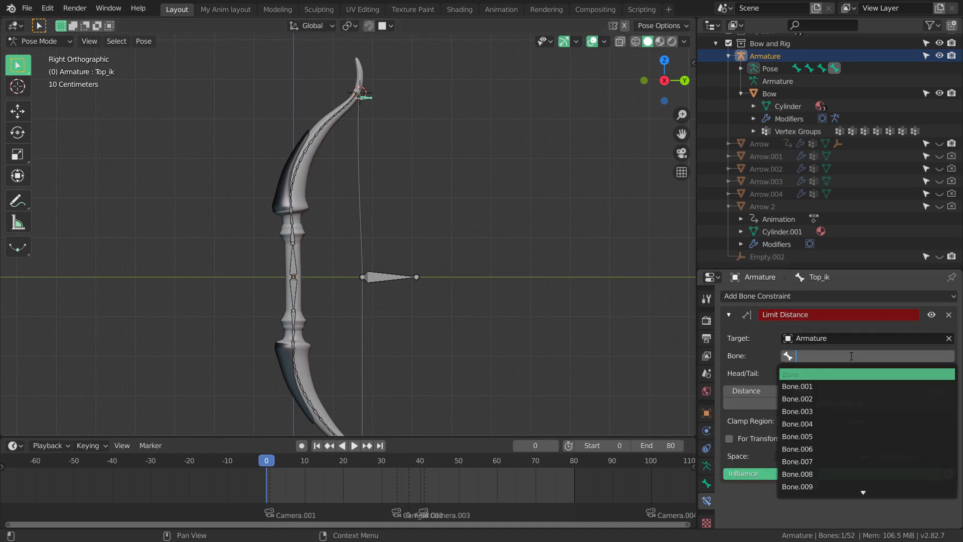
{"action": "type", "text": "st"}
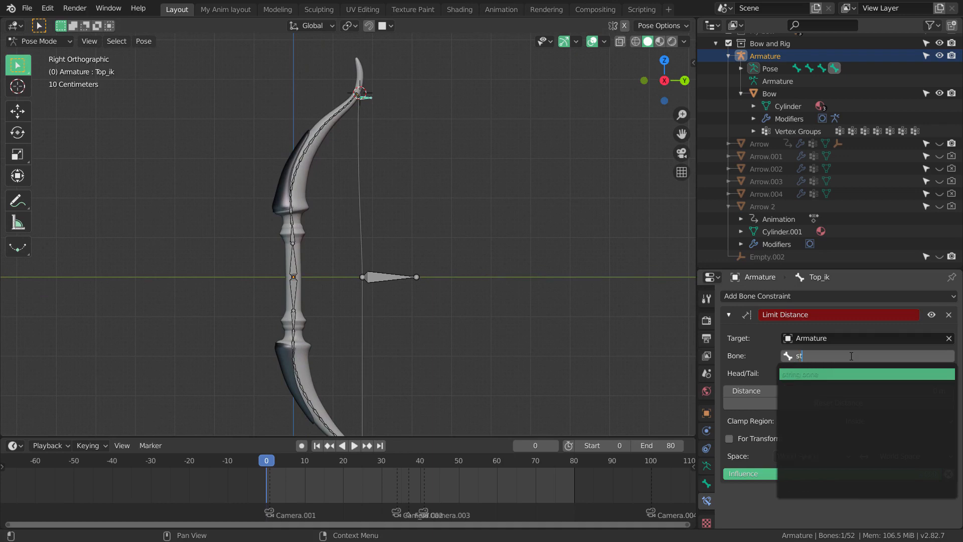
{"action": "left_click", "coordinate": [822, 374]}
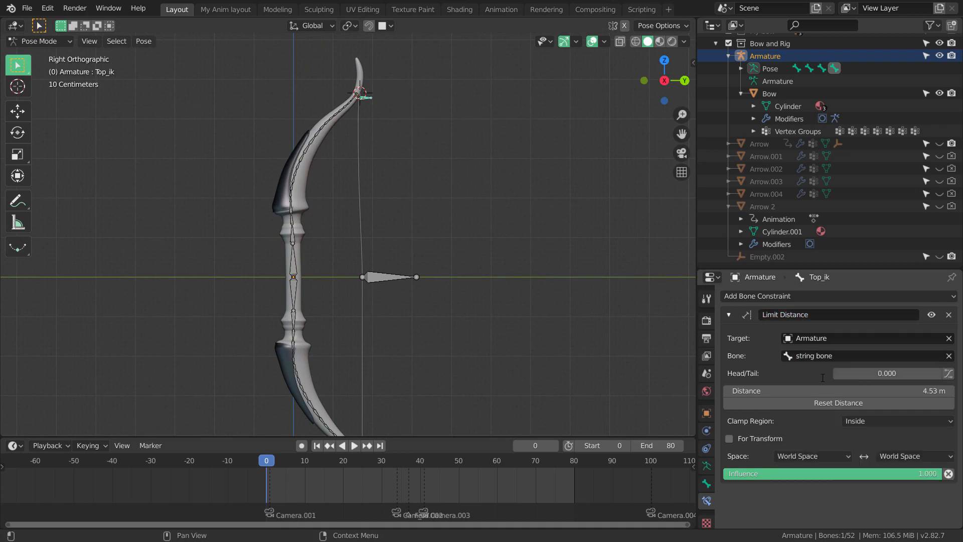
Step: Select the string bone and try pulling it about 2.2 m along Y to test the distance limit, cancelling each move
{"action": "scroll", "coordinate": [317, 225], "scroll_direction": "up", "scroll_amount": 2}
{"action": "middle_click_drag", "start_coordinate": [394, 184], "coordinate": [374, 199], "text": "shift"}
{"action": "scroll", "coordinate": [378, 227], "scroll_direction": "down", "scroll_amount": 1}
{"action": "left_click", "coordinate": [376, 298]}
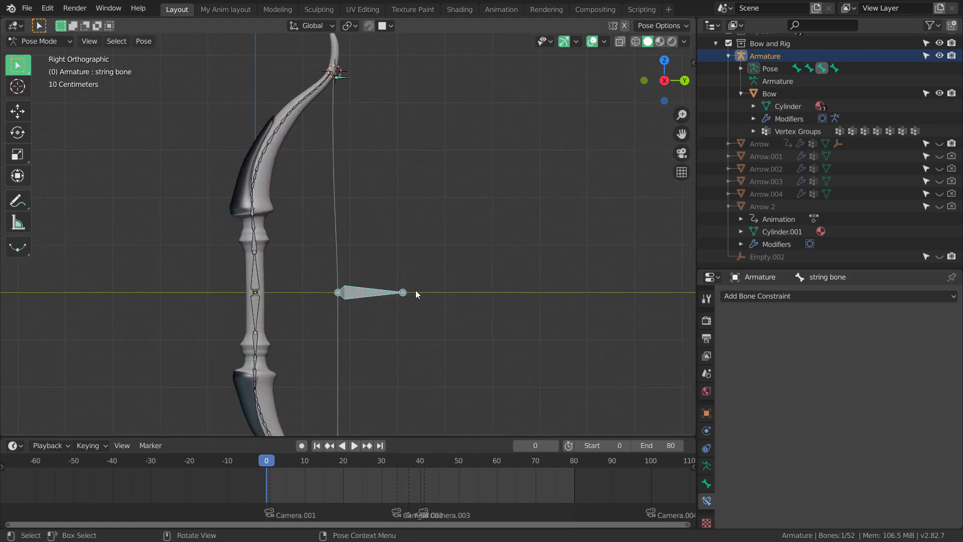
{"action": "key", "text": "g"}
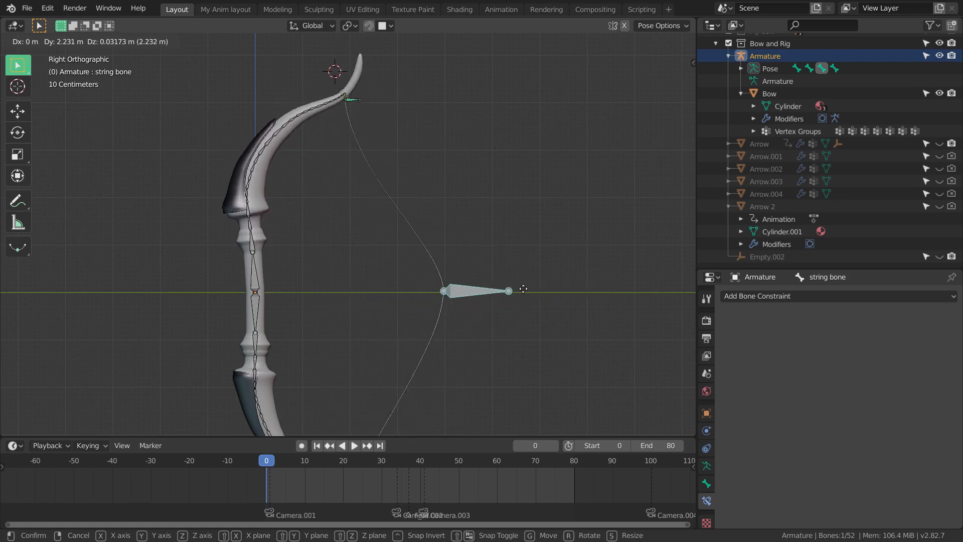
{"action": "key", "text": "Escape"}
{"action": "key", "text": "g"}
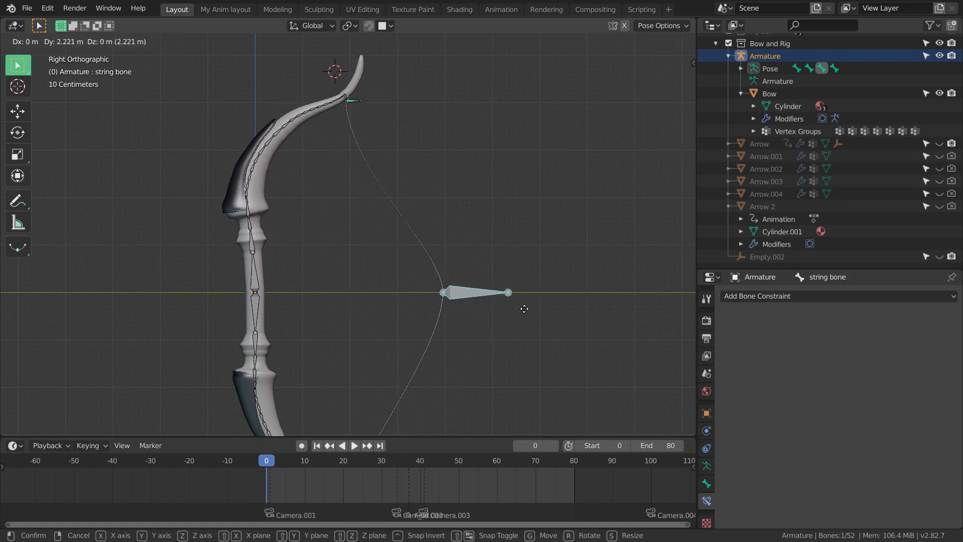
{"action": "key", "text": "Escape"}
{"action": "key", "text": "g"}
{"action": "key", "text": "Escape"}
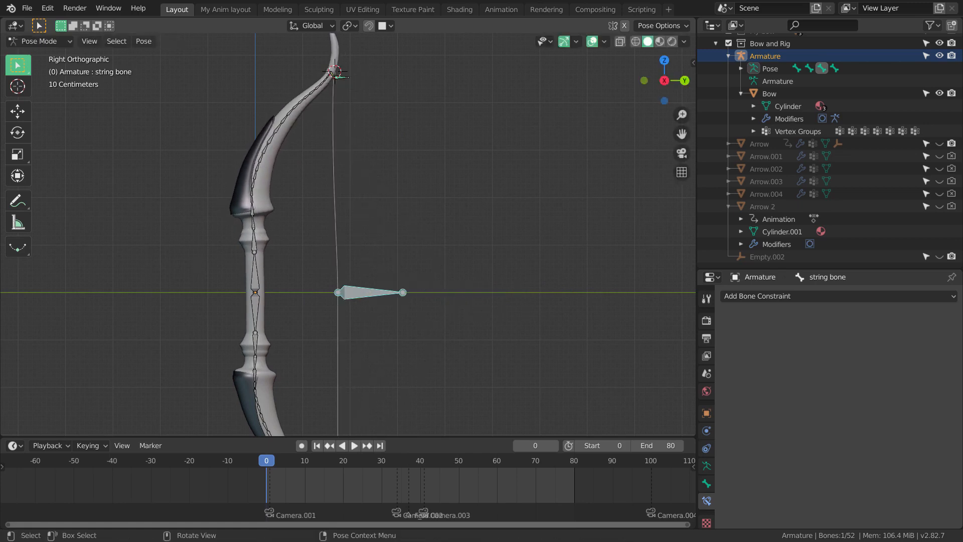
Step: Try moving the string bone again, away from the handle and up towards the limb tip, without keeping the moves
{"action": "scroll", "coordinate": [263, 81], "scroll_direction": "up", "scroll_amount": 1}
{"action": "middle_click_drag", "start_coordinate": [393, 135], "coordinate": [404, 165], "text": "shift"}
{"action": "scroll", "coordinate": [400, 169], "scroll_direction": "down", "scroll_amount": 1}
{"action": "middle_click_drag", "start_coordinate": [419, 217], "coordinate": [412, 176], "text": "shift"}
{"action": "scroll", "coordinate": [425, 213], "scroll_direction": "down", "scroll_amount": 1}
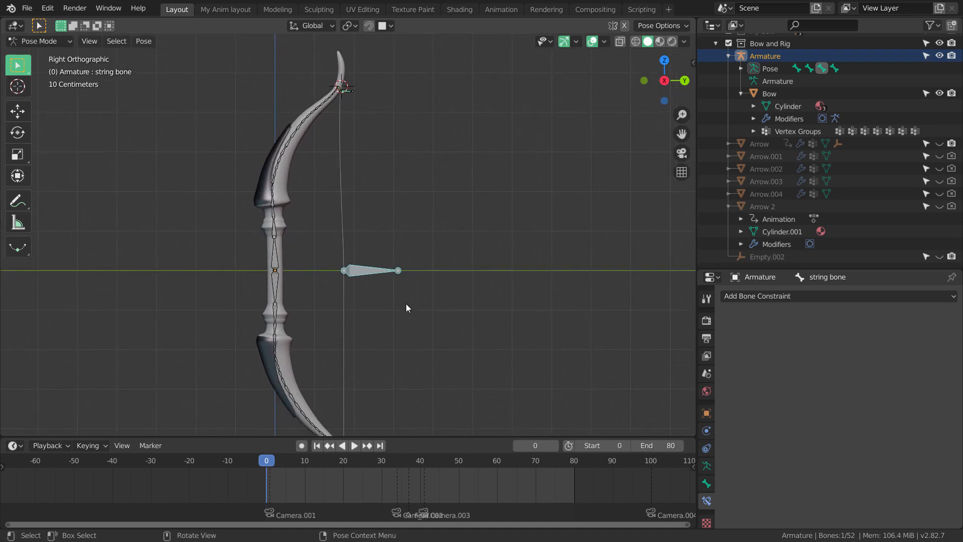
{"action": "key", "text": "g"}
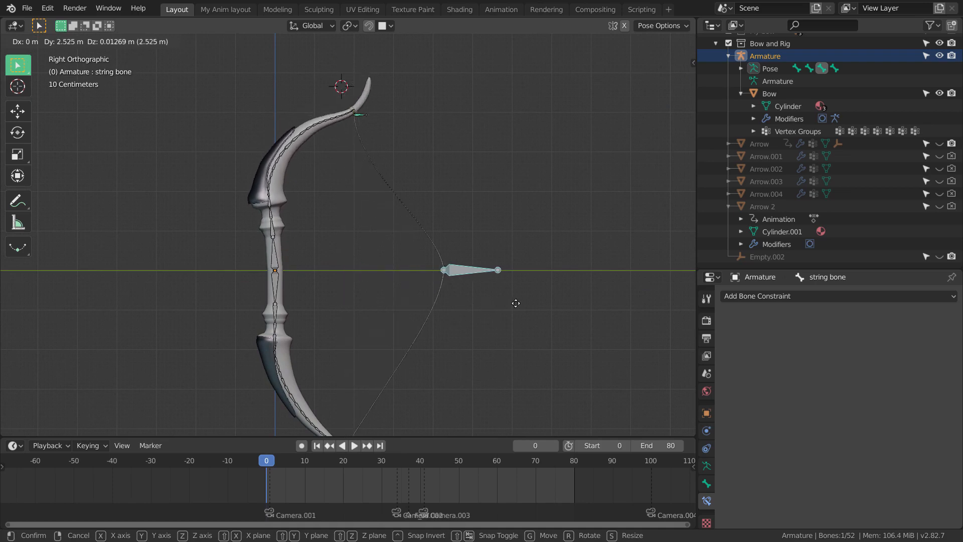
{"action": "left_click", "coordinate": [359, 278]}
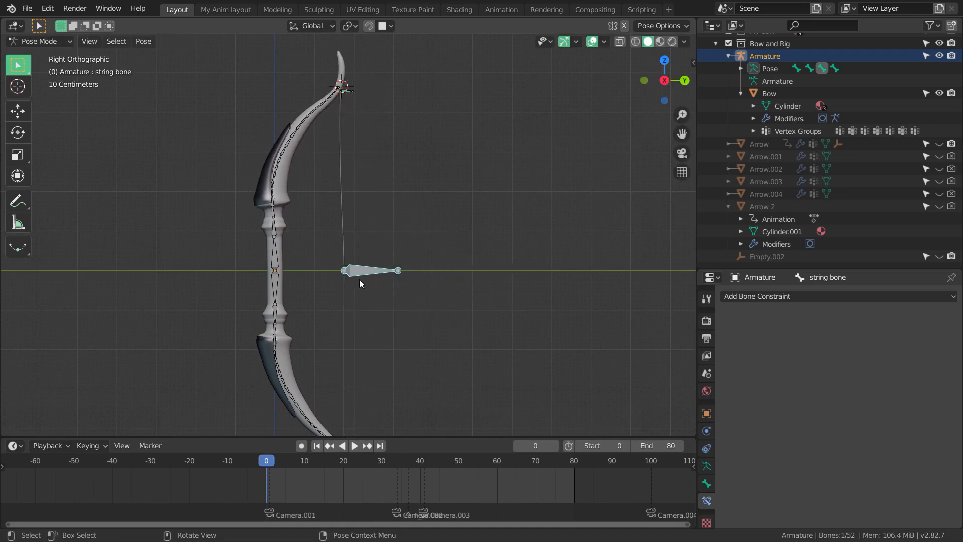
{"action": "key", "text": "g"}
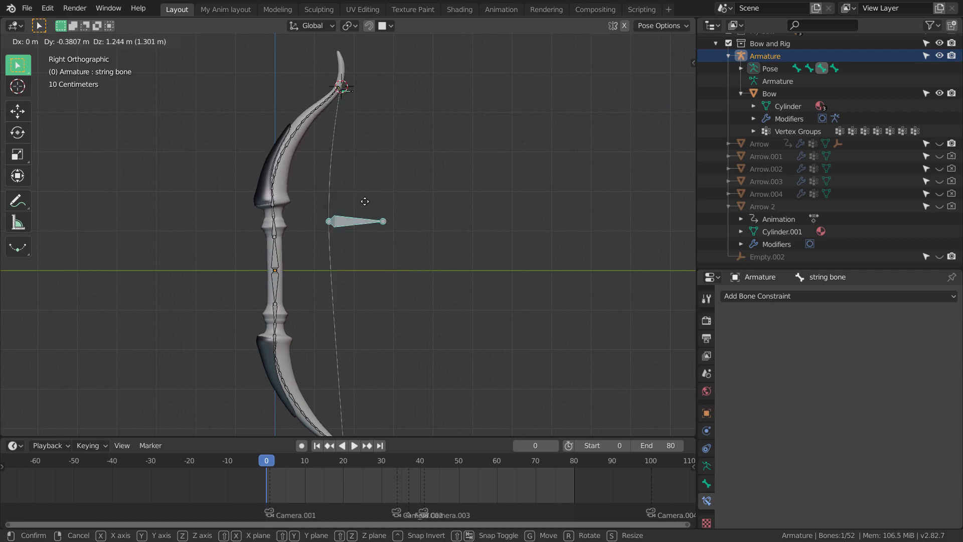
{"action": "right_click", "coordinate": [419, 283]}
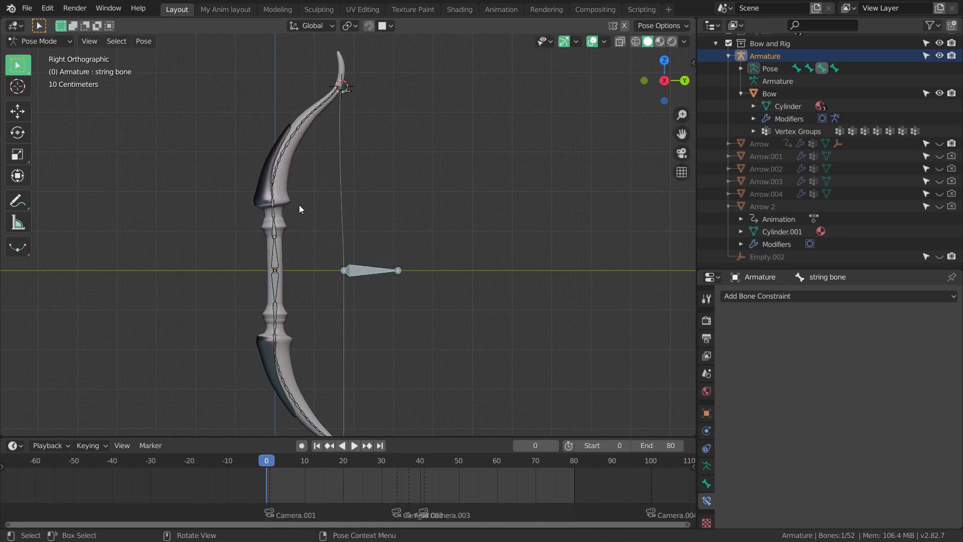
{"action": "key", "text": "g"}
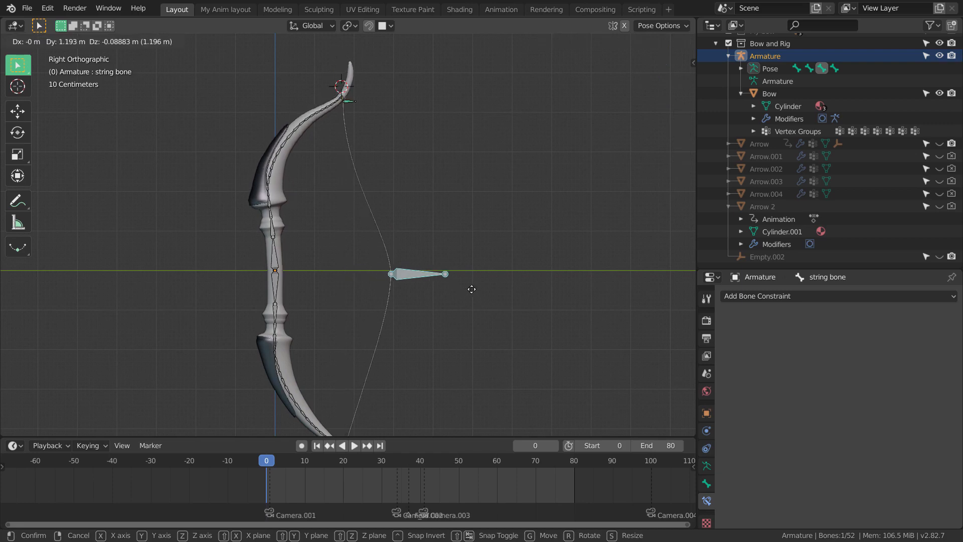
{"action": "right_click", "coordinate": [451, 290]}
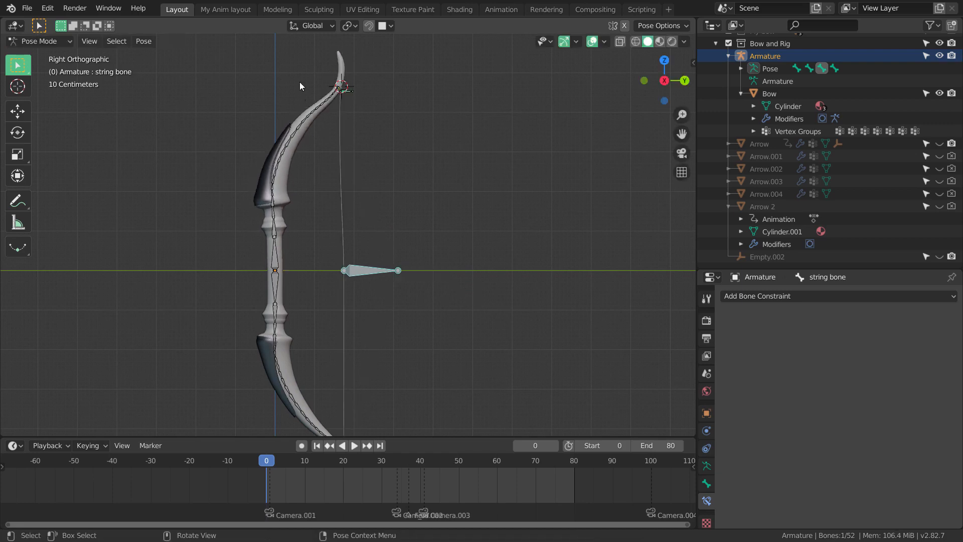
Step: Remove the Limit Distance constraint from the Top_ik bone
{"action": "scroll", "coordinate": [359, 115], "scroll_direction": "up", "scroll_amount": 2}
{"action": "scroll", "coordinate": [363, 127], "scroll_direction": "up", "scroll_amount": 2, "text": "shift"}
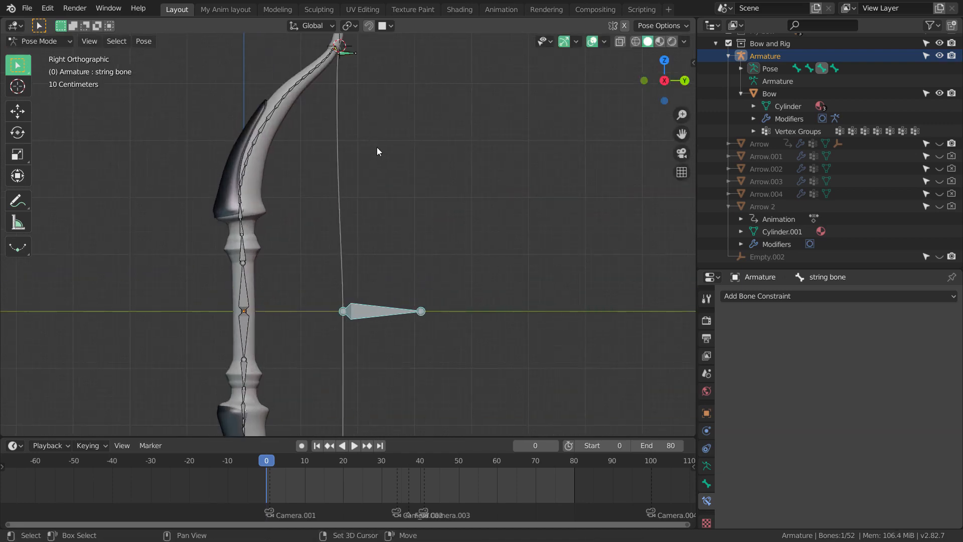
{"action": "scroll", "coordinate": [377, 150], "scroll_direction": "up", "scroll_amount": 3, "text": "shift"}
{"action": "scroll", "coordinate": [400, 189], "scroll_direction": "up", "scroll_amount": 3}
{"action": "scroll", "coordinate": [402, 155], "scroll_direction": "up", "scroll_amount": 2, "text": "shift"}
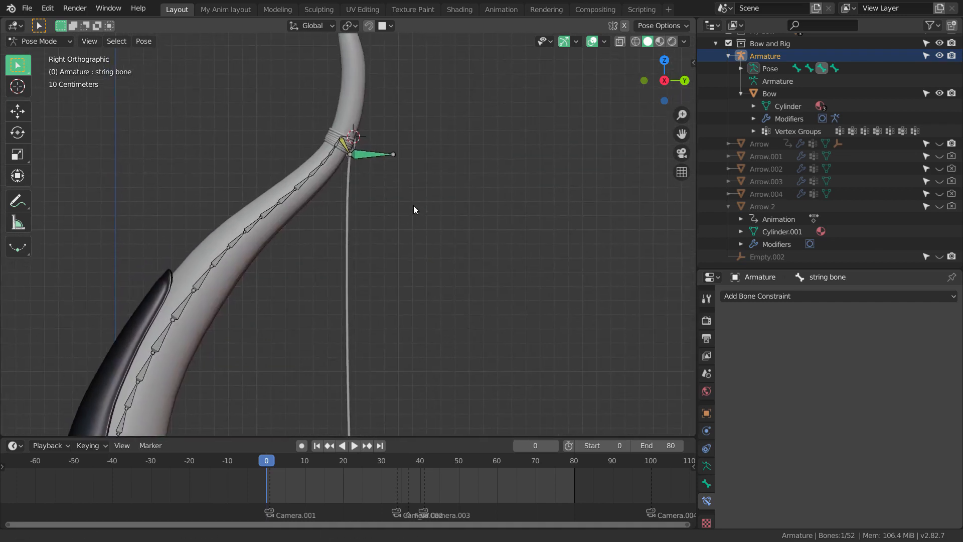
{"action": "scroll", "coordinate": [416, 208], "scroll_direction": "up", "scroll_amount": 5}
{"action": "scroll", "coordinate": [401, 170], "scroll_direction": "up", "scroll_amount": 2, "text": "shift"}
{"action": "left_click", "coordinate": [393, 130]}
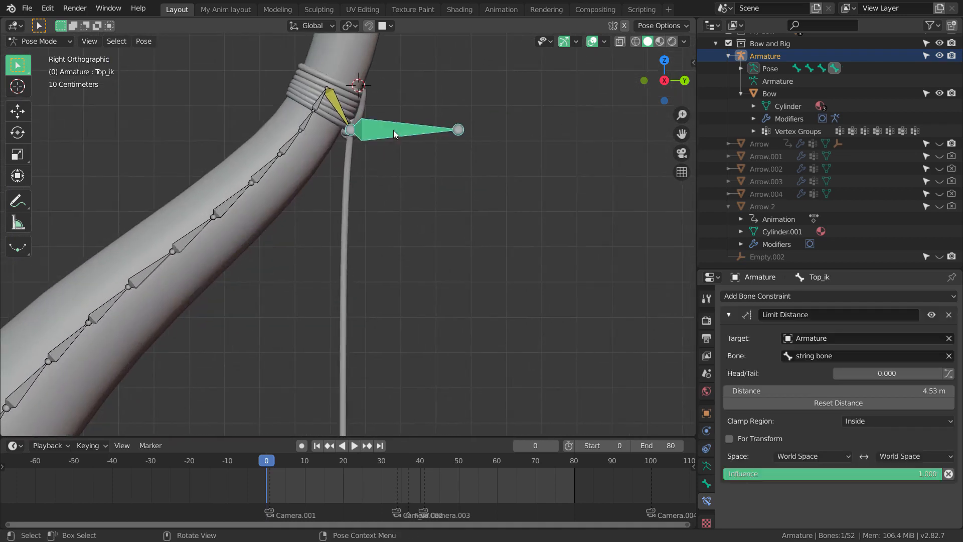
{"action": "left_click", "coordinate": [948, 315]}
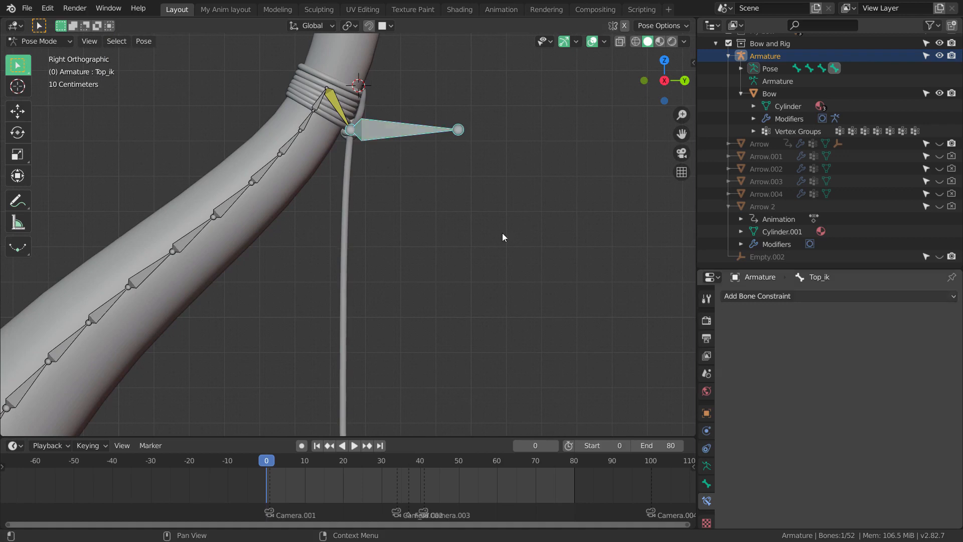
{"action": "scroll", "coordinate": [445, 224], "scroll_direction": "down", "scroll_amount": 2}
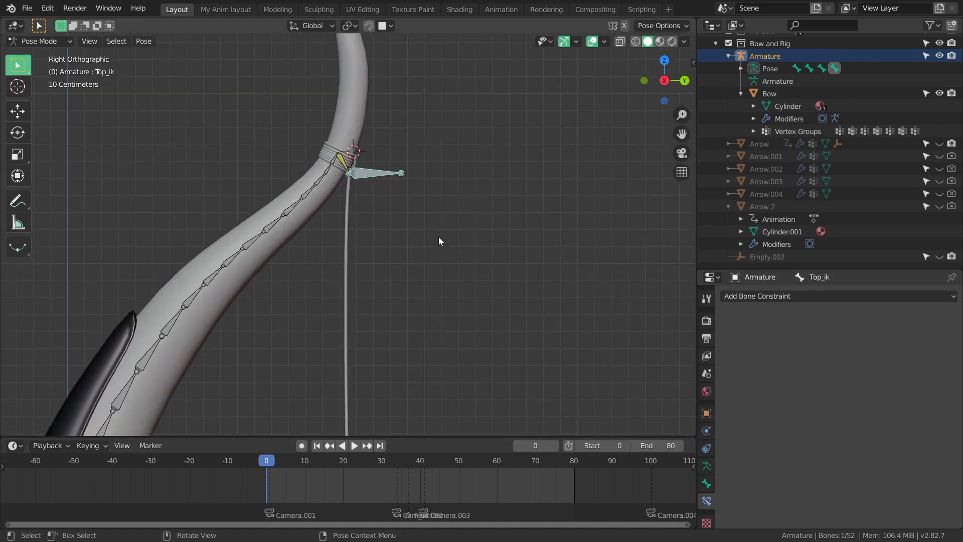
Step: In Edit Mode, move the Top_ik bone about 0.12 m down and 0.078 m along Y, onto the outer end of the limb's last bone
{"action": "scroll", "coordinate": [420, 242], "scroll_direction": "up", "scroll_amount": 2}
{"action": "middle_click_drag", "start_coordinate": [438, 237], "coordinate": [415, 252], "text": "shift"}
{"action": "scroll", "coordinate": [420, 242], "scroll_direction": "down", "scroll_amount": 3}
{"action": "scroll", "coordinate": [412, 215], "scroll_direction": "up", "scroll_amount": 3}
{"action": "scroll", "coordinate": [402, 246], "scroll_direction": "up", "scroll_amount": 2}
{"action": "scroll", "coordinate": [414, 251], "scroll_direction": "up", "scroll_amount": 2}
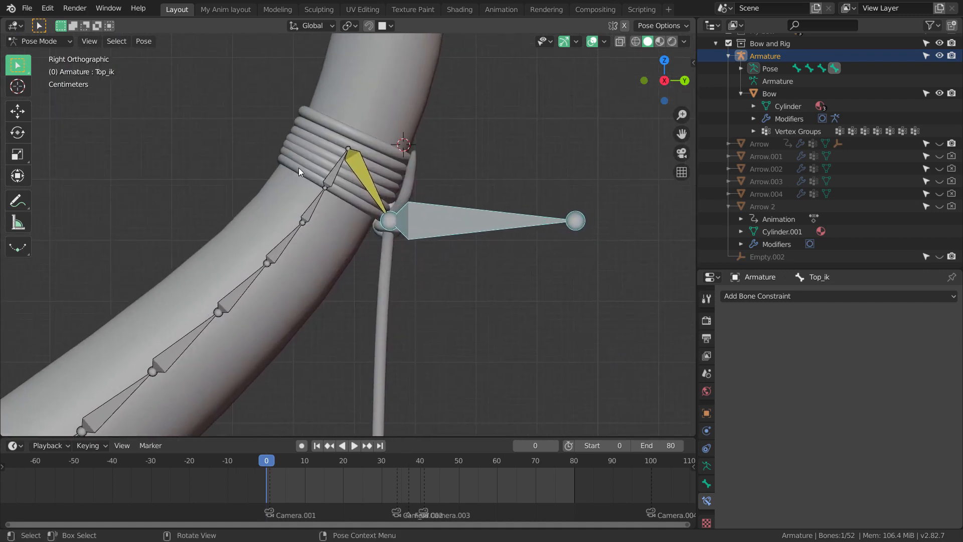
{"action": "key", "text": "Tab"}
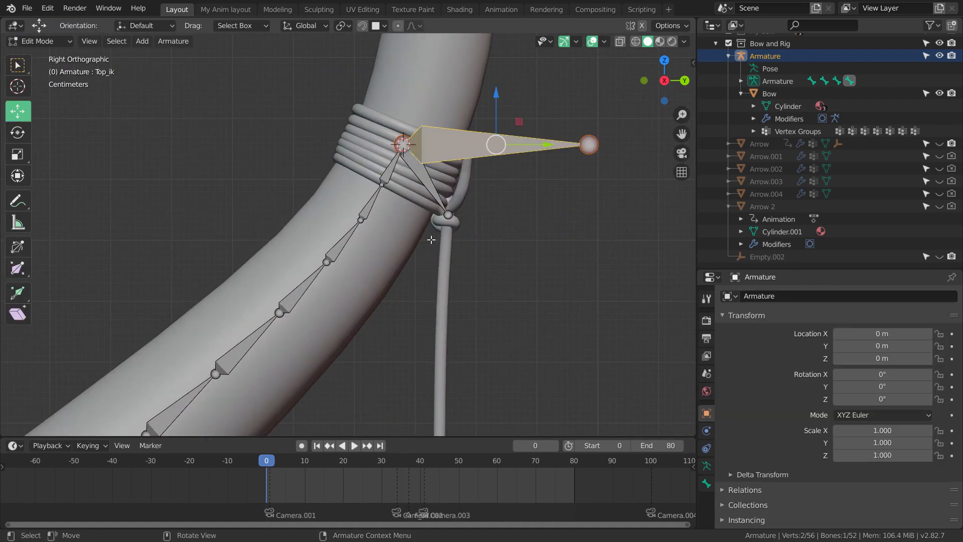
{"action": "scroll", "coordinate": [404, 216], "scroll_direction": "down", "scroll_amount": 3}
{"action": "scroll", "coordinate": [404, 209], "scroll_direction": "up", "scroll_amount": 1}
{"action": "scroll", "coordinate": [408, 200], "scroll_direction": "down", "scroll_amount": 1}
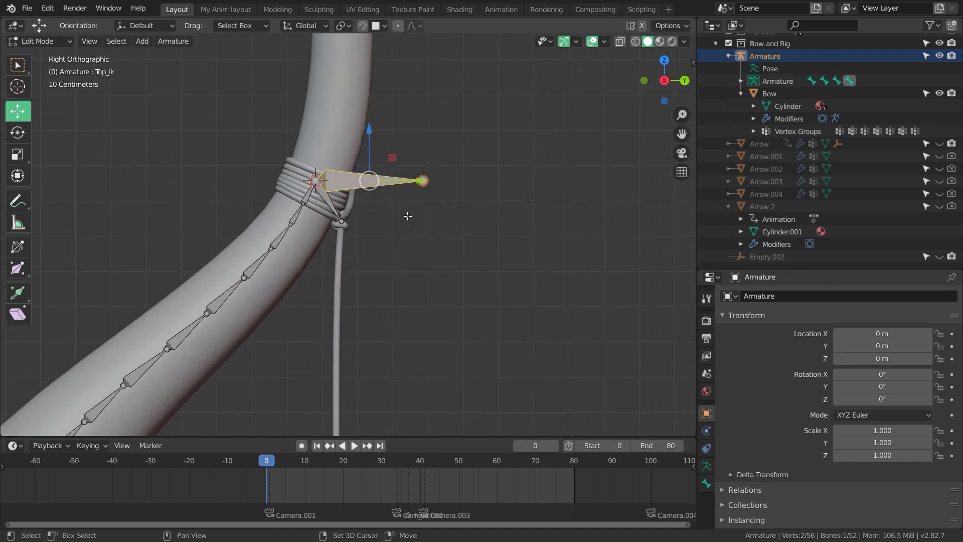
{"action": "scroll", "coordinate": [404, 213], "scroll_direction": "up", "scroll_amount": 5}
{"action": "scroll", "coordinate": [405, 220], "scroll_direction": "down", "scroll_amount": 3}
{"action": "middle_click_drag", "start_coordinate": [398, 219], "coordinate": [398, 195], "text": "shift"}
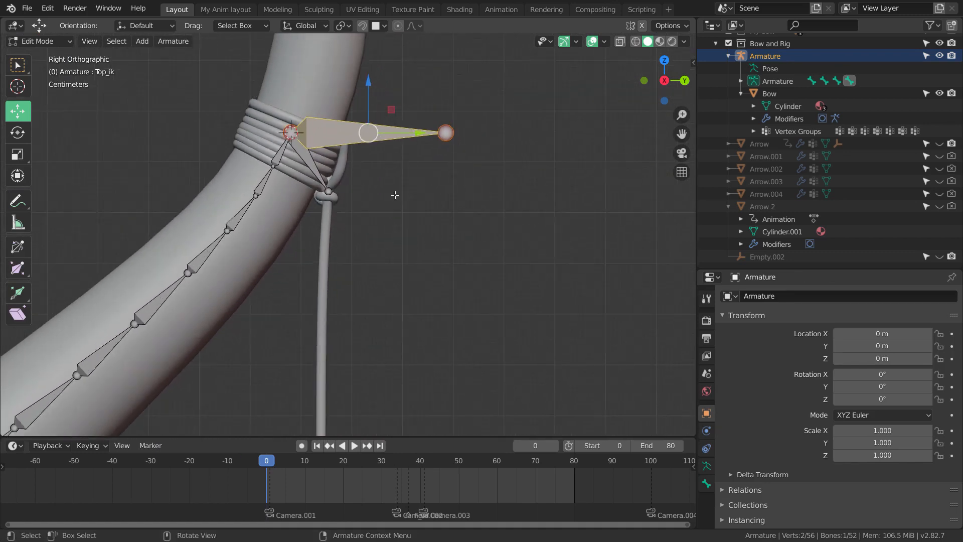
{"action": "scroll", "coordinate": [381, 171], "scroll_direction": "up", "scroll_amount": 1}
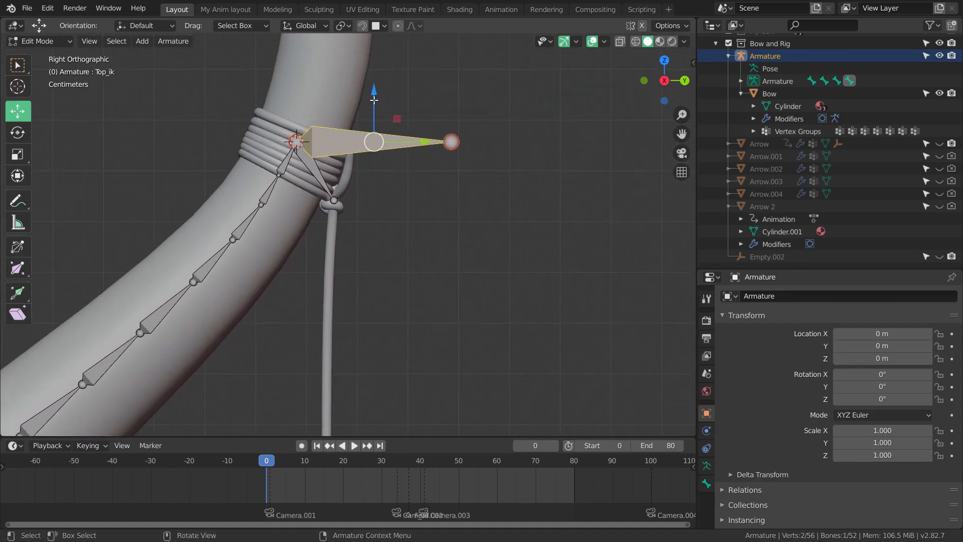
{"action": "left_click_drag", "start_coordinate": [374, 100], "coordinate": [374, 151]}
{"action": "scroll", "coordinate": [378, 169], "scroll_direction": "up", "scroll_amount": 2}
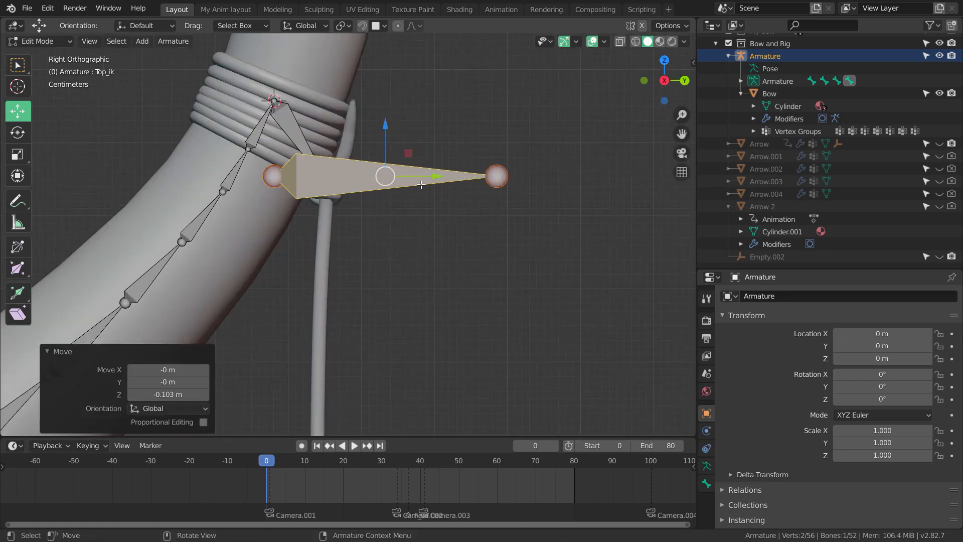
{"action": "left_click_drag", "start_coordinate": [445, 181], "coordinate": [501, 181]}
{"action": "scroll", "coordinate": [452, 152], "scroll_direction": "up", "scroll_amount": 2}
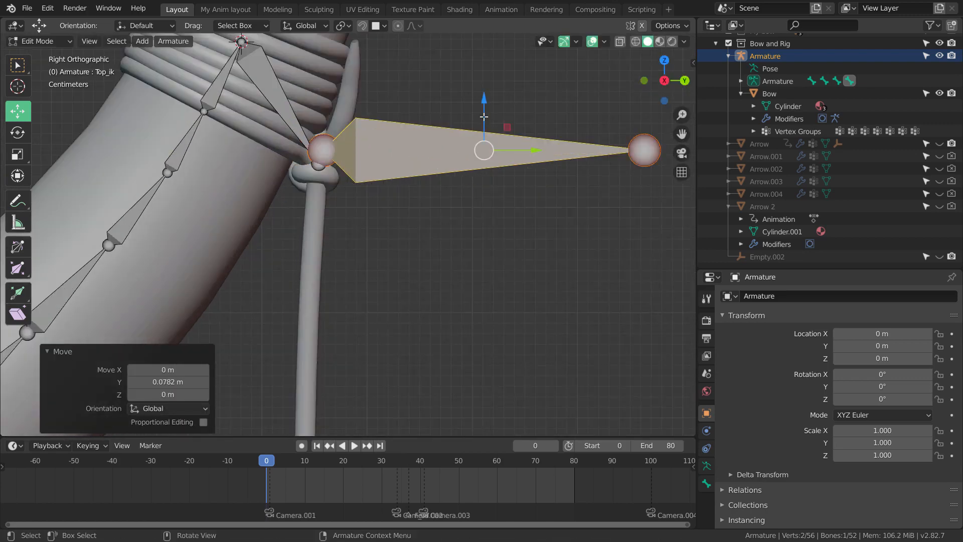
{"action": "left_click_drag", "start_coordinate": [483, 117], "coordinate": [483, 133]}
{"action": "scroll", "coordinate": [415, 177], "scroll_direction": "down", "scroll_amount": 1}
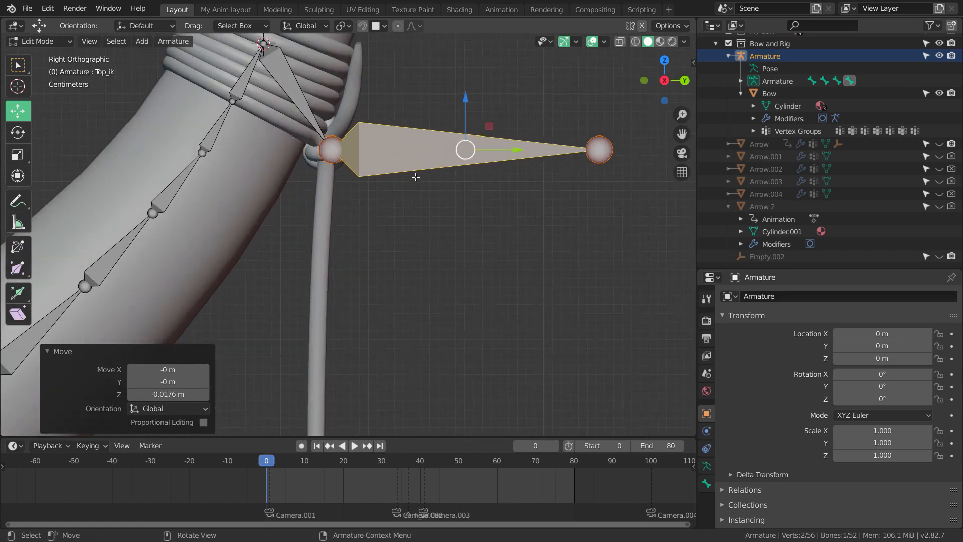
{"action": "scroll", "coordinate": [415, 176], "scroll_direction": "down", "scroll_amount": 7}
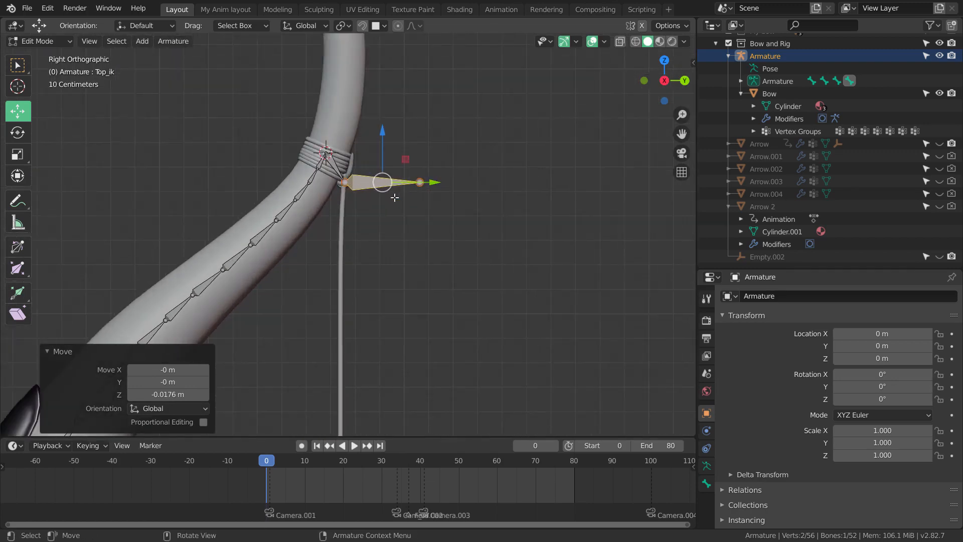
Step: Snap the 3D cursor to the Top_ik bone's head and add a new bone there
{"action": "scroll", "coordinate": [395, 198], "scroll_direction": "up", "scroll_amount": 5}
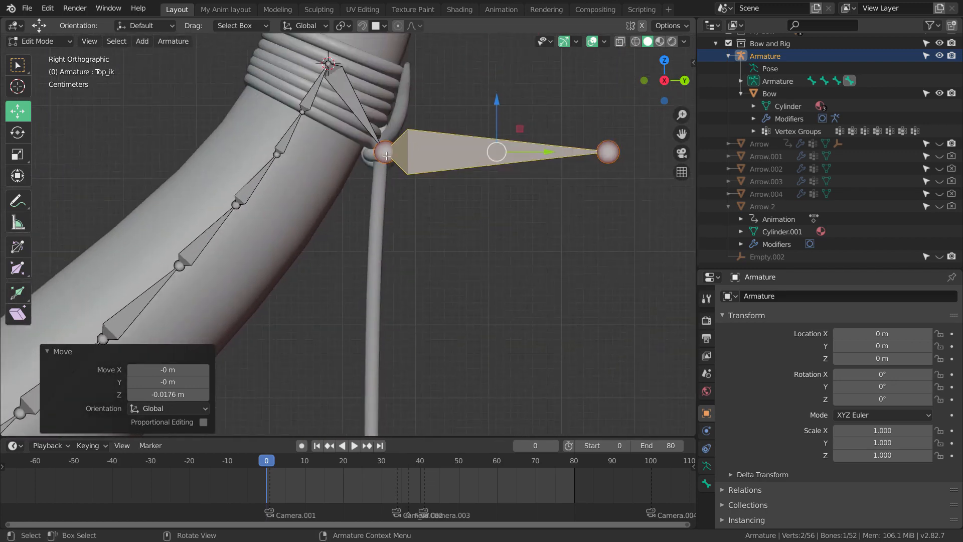
{"action": "left_click", "coordinate": [386, 155]}
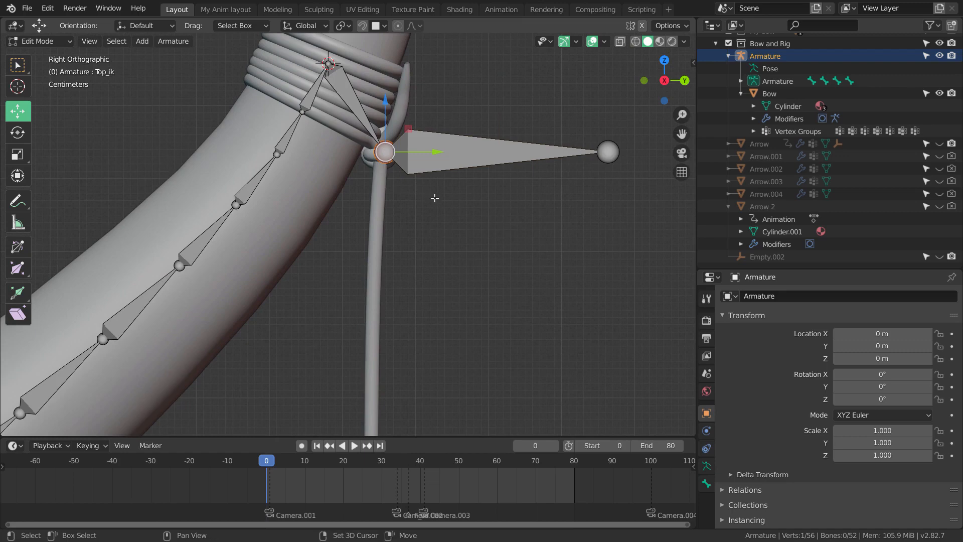
{"action": "key", "text": "shift+s"}
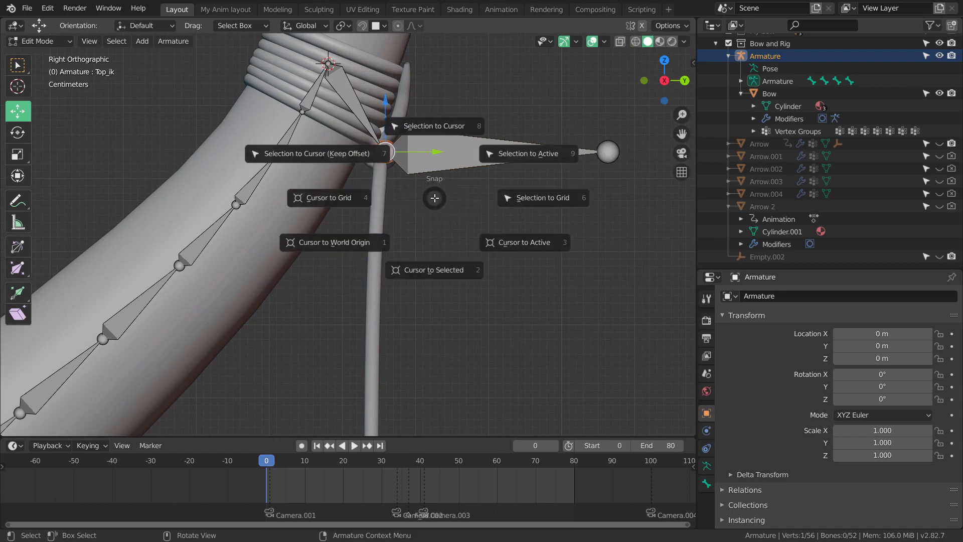
{"action": "left_click", "coordinate": [430, 271]}
{"action": "scroll", "coordinate": [426, 261], "scroll_direction": "down", "scroll_amount": 5}
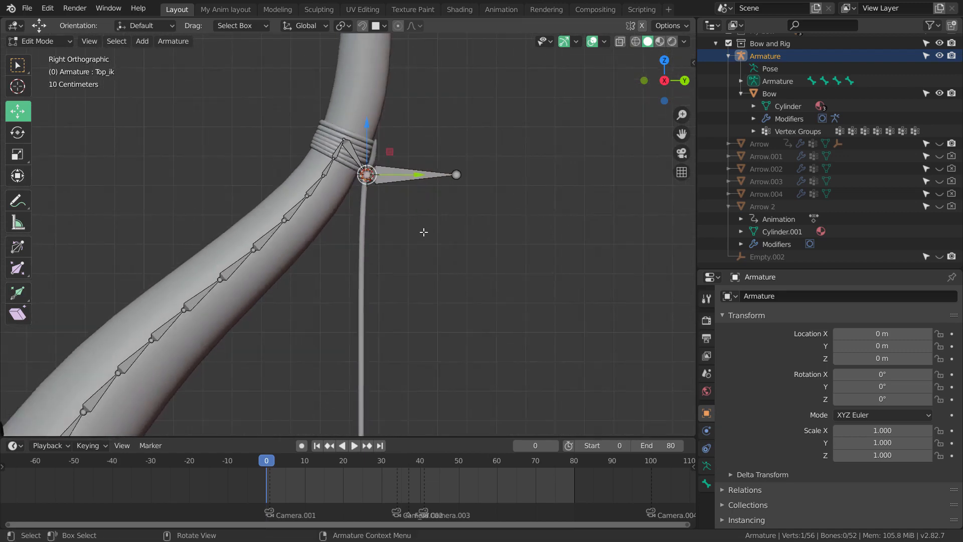
{"action": "key", "text": "shift+a"}
{"action": "scroll", "coordinate": [423, 232], "scroll_direction": "down", "scroll_amount": 6}
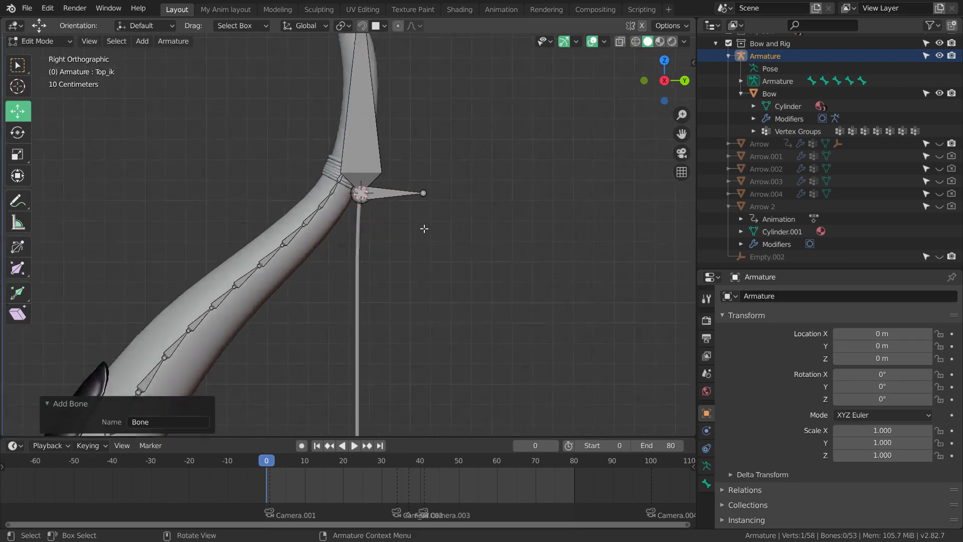
{"action": "scroll", "coordinate": [385, 173], "scroll_direction": "up", "scroll_amount": 3}
{"action": "middle_click_drag", "start_coordinate": [385, 173], "coordinate": [388, 190], "text": "shift"}
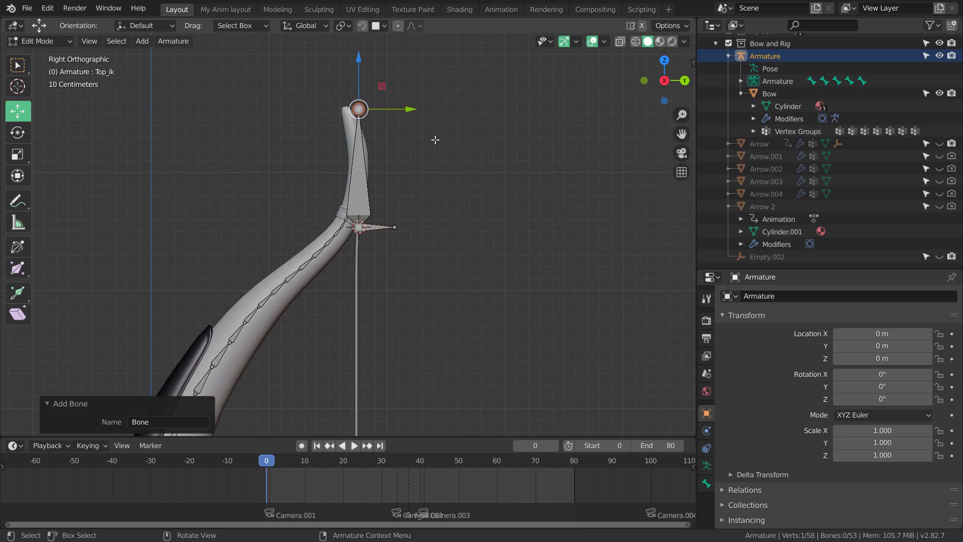
Step: Rotate the new bone's tail by -135° in the side view so it points down along the limb
{"action": "key", "text": "r"}
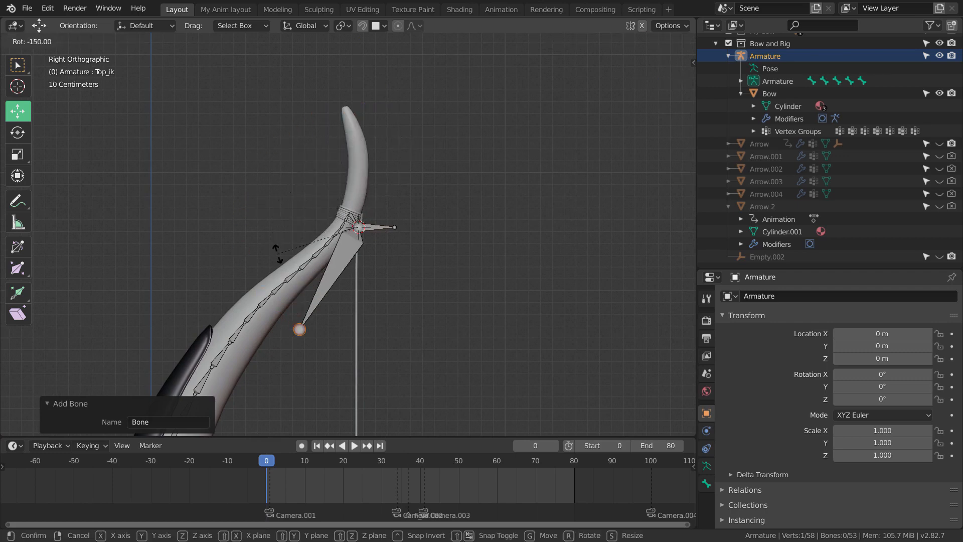
{"action": "left_click", "coordinate": [245, 235]}
{"action": "scroll", "coordinate": [359, 260], "scroll_direction": "down", "scroll_amount": 4}
{"action": "scroll", "coordinate": [370, 197], "scroll_direction": "up", "scroll_amount": 3}
{"action": "middle_click_drag", "start_coordinate": [346, 265], "coordinate": [368, 198], "text": "shift"}
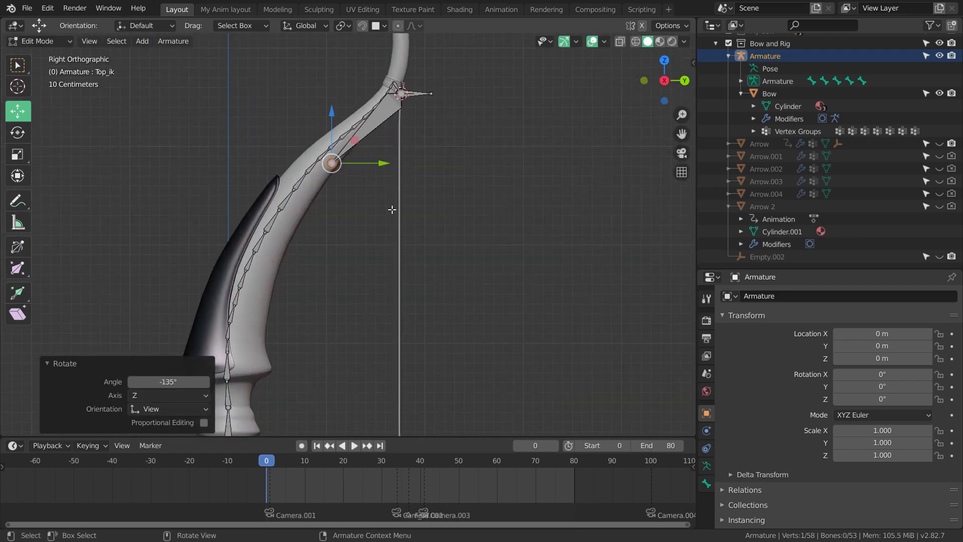
Step: Move the new bone's tail about -0.964 m along Y and -2.07 m along Z, to the limb's base above the handle
{"action": "key", "text": "g"}
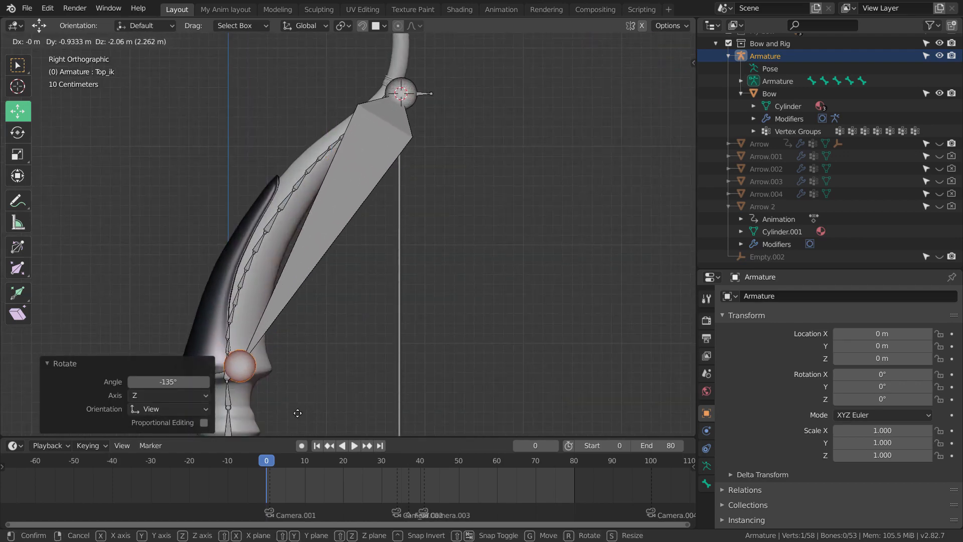
{"action": "left_click", "coordinate": [291, 416]}
{"action": "scroll", "coordinate": [290, 416], "scroll_direction": "down", "scroll_amount": 3}
{"action": "scroll", "coordinate": [356, 201], "scroll_direction": "up", "scroll_amount": 3}
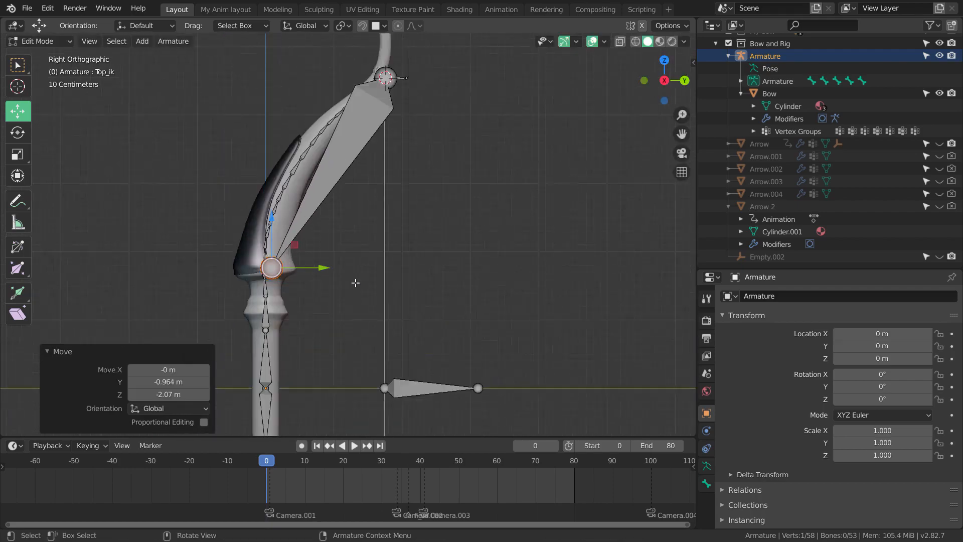
{"action": "scroll", "coordinate": [356, 200], "scroll_direction": "up", "scroll_amount": 2}
{"action": "middle_click_drag", "start_coordinate": [355, 195], "coordinate": [361, 239], "text": "shift"}
{"action": "scroll", "coordinate": [361, 239], "scroll_direction": "down", "scroll_amount": 1}
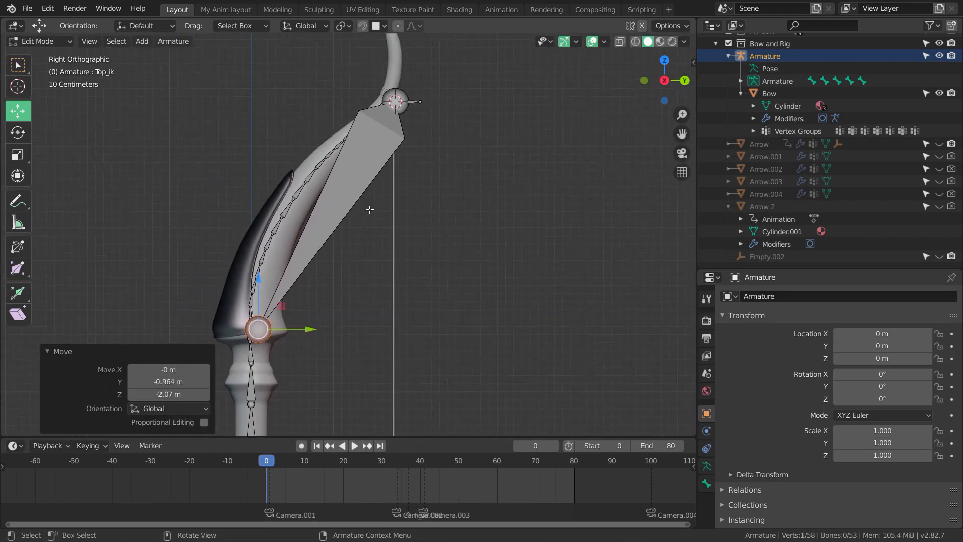
Step: Switch the direction of the new long bone so it runs from the limb's base to the string knot
{"action": "left_click", "coordinate": [361, 188]}
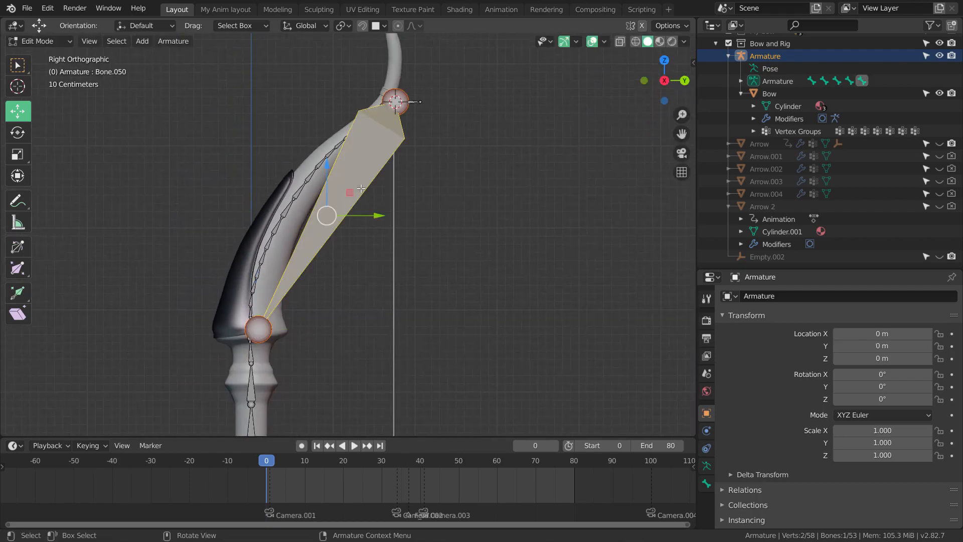
{"action": "right_click", "coordinate": [466, 218]}
{"action": "mouse_move", "coordinate": [422, 196]}
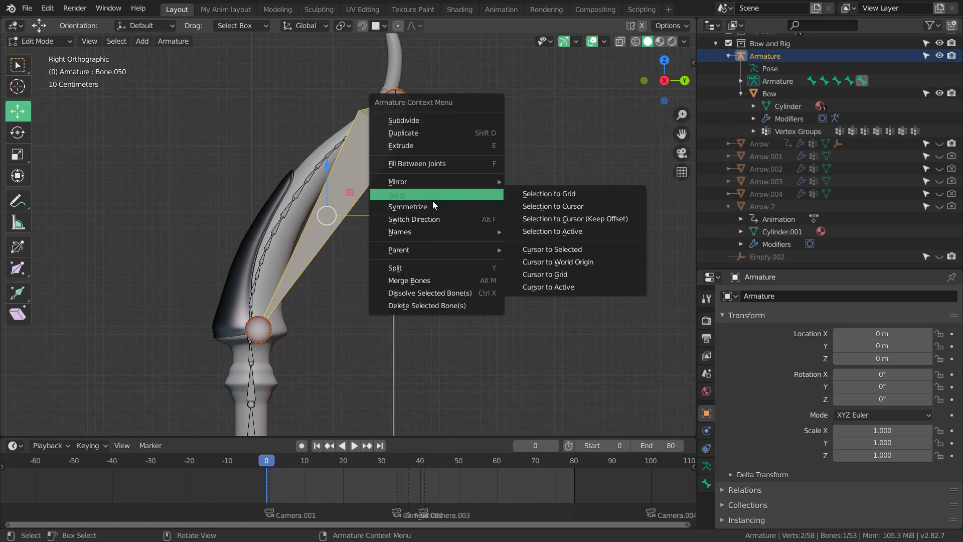
{"action": "left_click", "coordinate": [429, 219]}
{"action": "scroll", "coordinate": [429, 221], "scroll_direction": "down", "scroll_amount": 2}
{"action": "scroll", "coordinate": [397, 252], "scroll_direction": "up", "scroll_amount": 4}
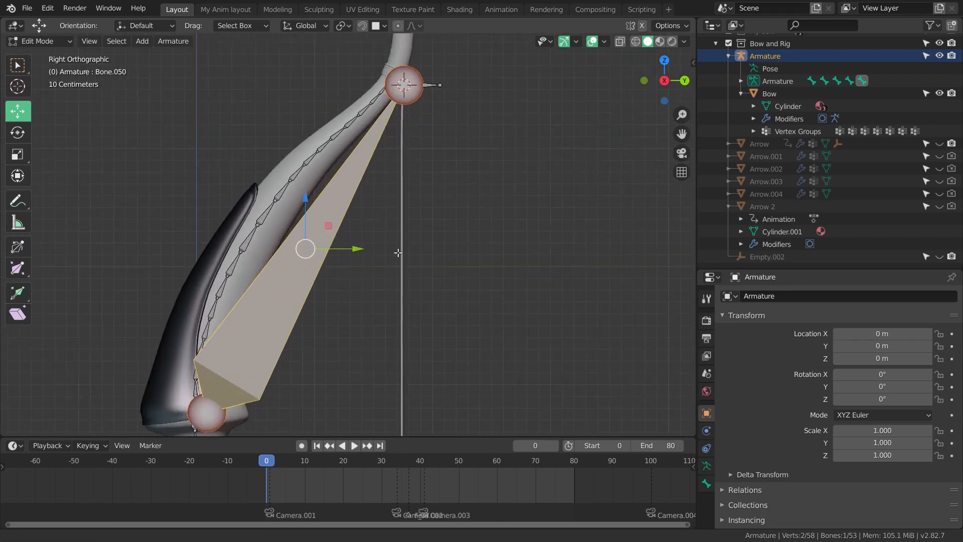
Step: Select the Top_ik bone and try moving it away from the long bone's tip, cancelling the move
{"action": "middle_click_drag", "start_coordinate": [398, 253], "coordinate": [378, 319], "text": "shift"}
{"action": "scroll", "coordinate": [411, 224], "scroll_direction": "up", "scroll_amount": 3}
{"action": "middle_click_drag", "start_coordinate": [410, 224], "coordinate": [403, 258], "text": "shift"}
{"action": "scroll", "coordinate": [408, 234], "scroll_direction": "down", "scroll_amount": 3}
{"action": "scroll", "coordinate": [414, 220], "scroll_direction": "up", "scroll_amount": 3}
{"action": "middle_click_drag", "start_coordinate": [423, 201], "coordinate": [419, 213], "text": "shift"}
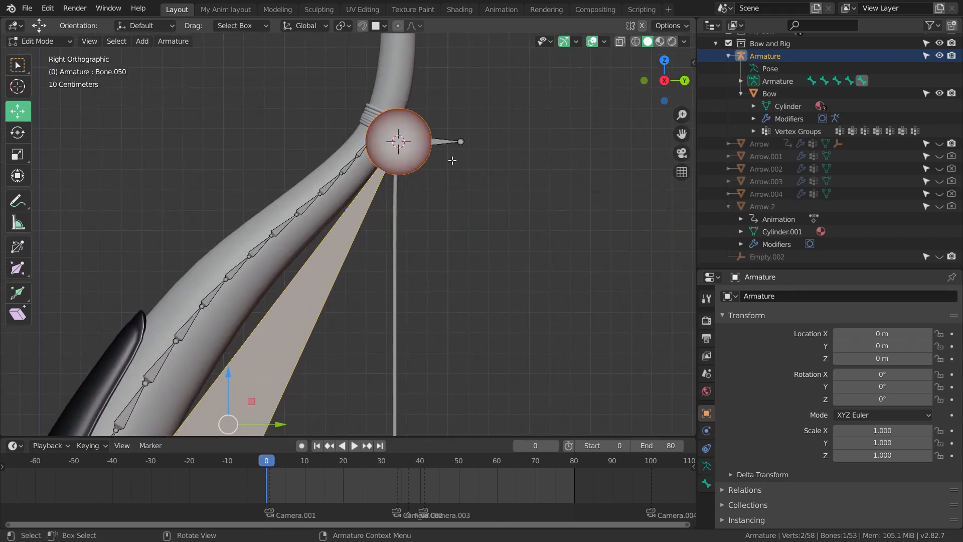
{"action": "left_click", "coordinate": [453, 141]}
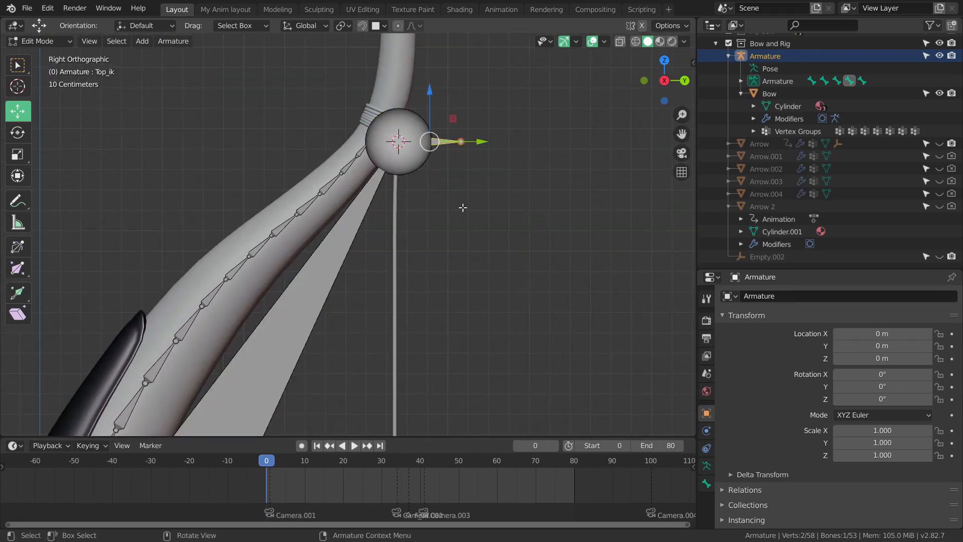
{"action": "key", "text": "g"}
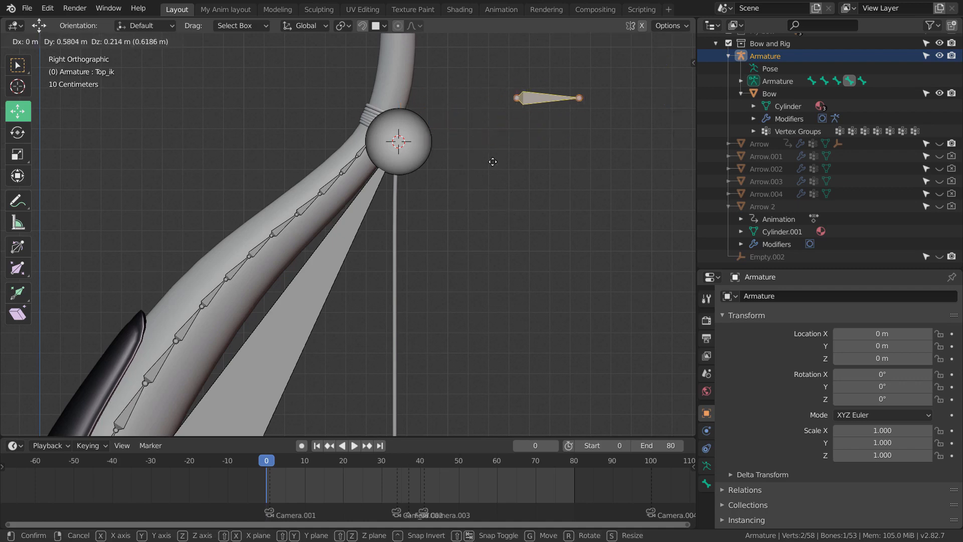
{"action": "right_click", "coordinate": [492, 162]}
{"action": "scroll", "coordinate": [507, 156], "scroll_direction": "up", "scroll_amount": 2}
{"action": "scroll", "coordinate": [508, 155], "scroll_direction": "down", "scroll_amount": 2}
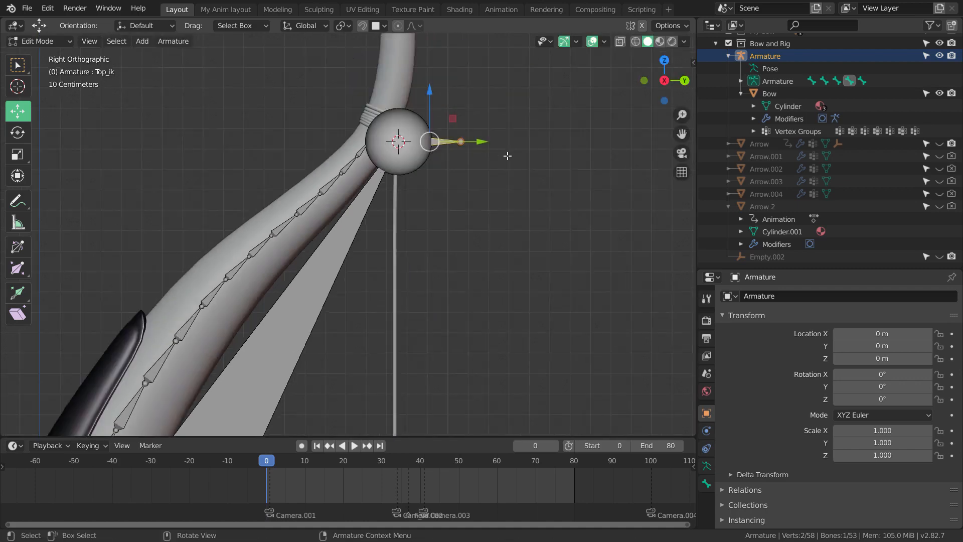
{"action": "scroll", "coordinate": [508, 156], "scroll_direction": "up", "scroll_amount": 2}
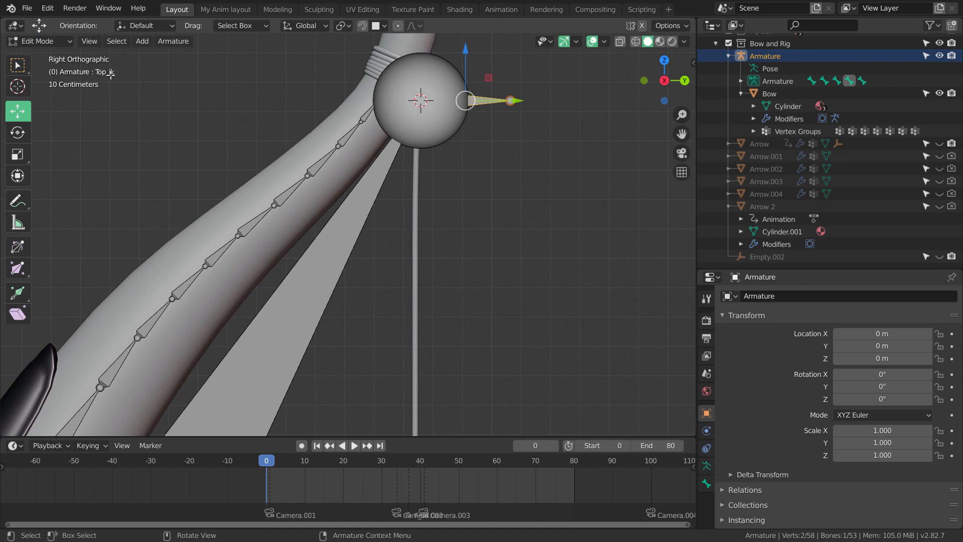
{"action": "scroll", "coordinate": [508, 166], "scroll_direction": "down", "scroll_amount": 2}
{"action": "scroll", "coordinate": [512, 165], "scroll_direction": "up", "scroll_amount": 3}
{"action": "scroll", "coordinate": [516, 201], "scroll_direction": "down", "scroll_amount": 3}
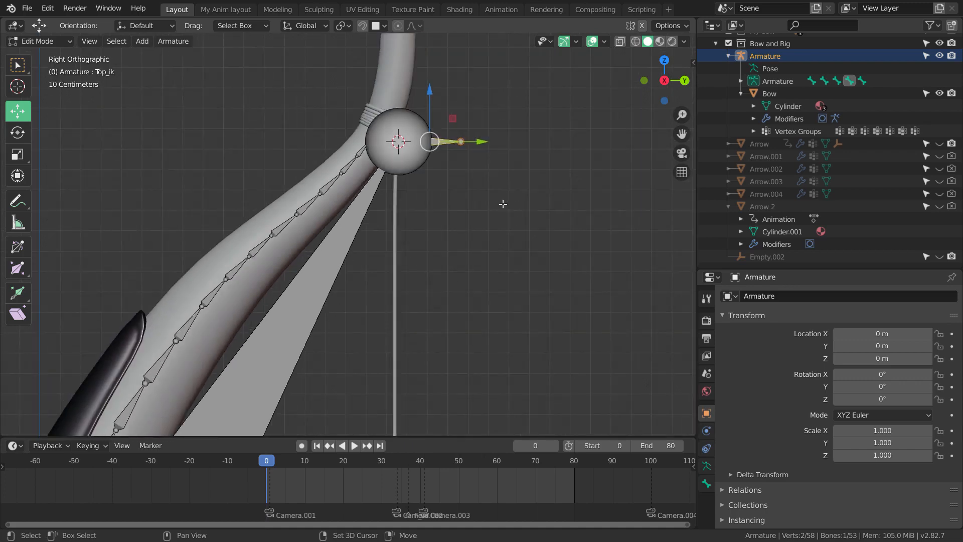
{"action": "scroll", "coordinate": [438, 196], "scroll_direction": "up", "scroll_amount": 2}
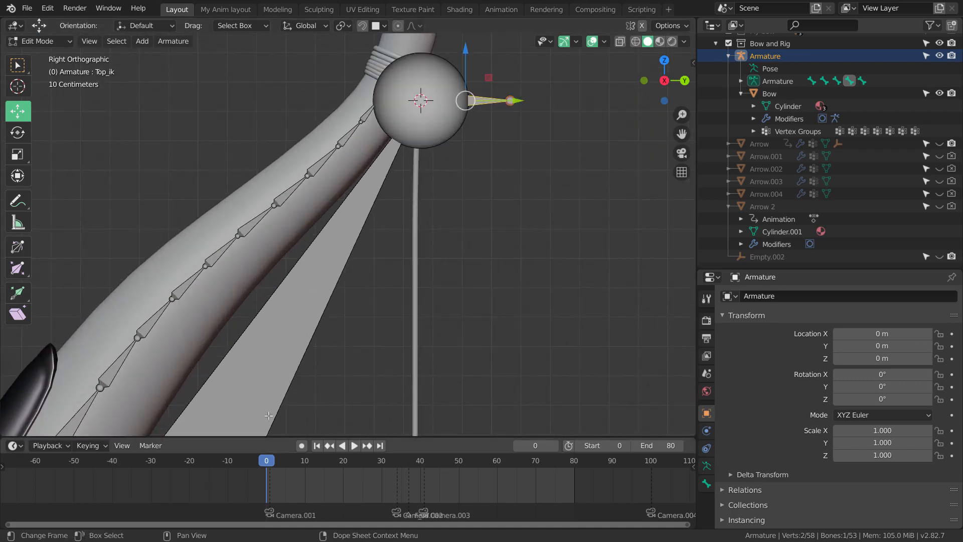
Step: Rename the long bone running from the limb's base to the string knot as Top rotation
{"action": "left_click", "coordinate": [303, 295]}
{"action": "scroll", "coordinate": [321, 310], "scroll_direction": "down", "scroll_amount": 4}
{"action": "scroll", "coordinate": [325, 250], "scroll_direction": "up", "scroll_amount": 2}
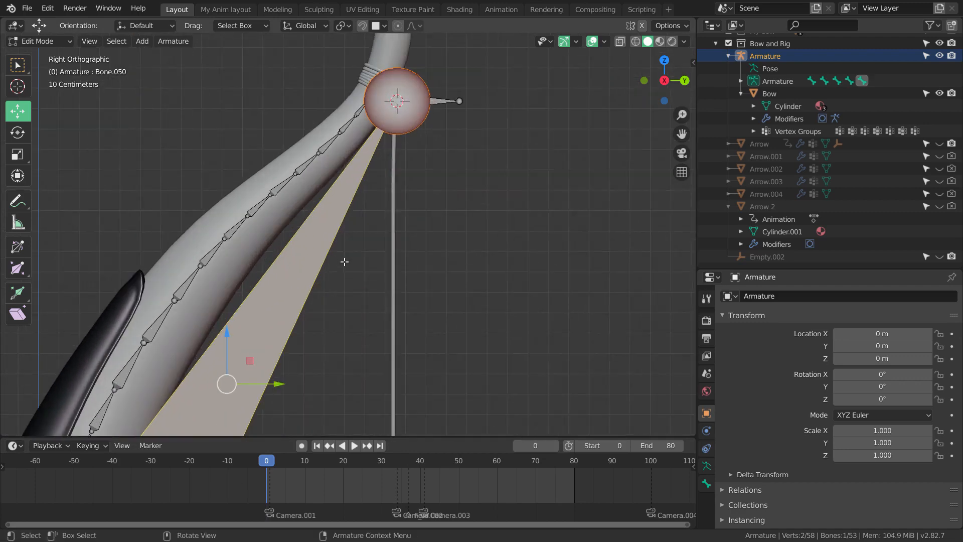
{"action": "scroll", "coordinate": [361, 271], "scroll_direction": "down", "scroll_amount": 2}
{"action": "middle_click_drag", "start_coordinate": [390, 280], "coordinate": [398, 239], "text": "shift"}
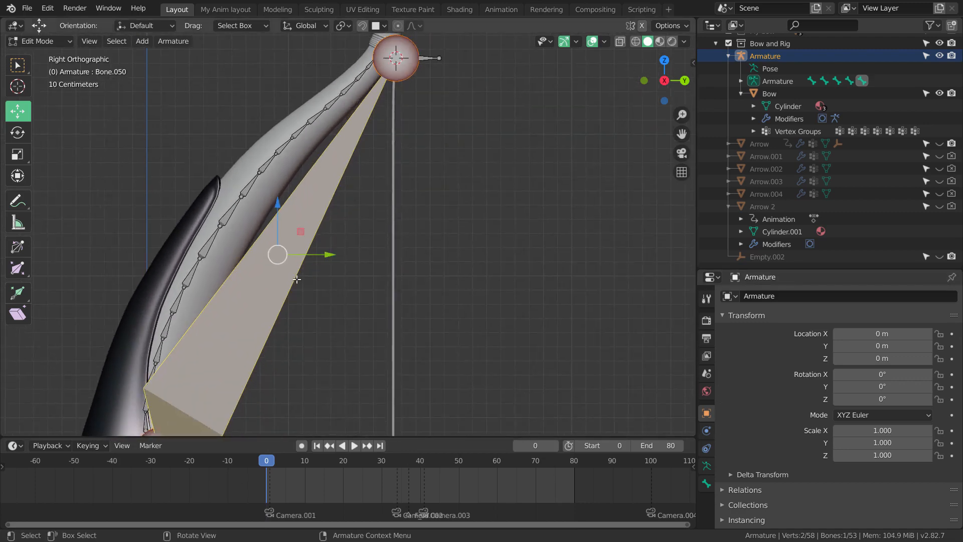
{"action": "left_click", "coordinate": [706, 466]}
{"action": "left_click", "coordinate": [707, 483]}
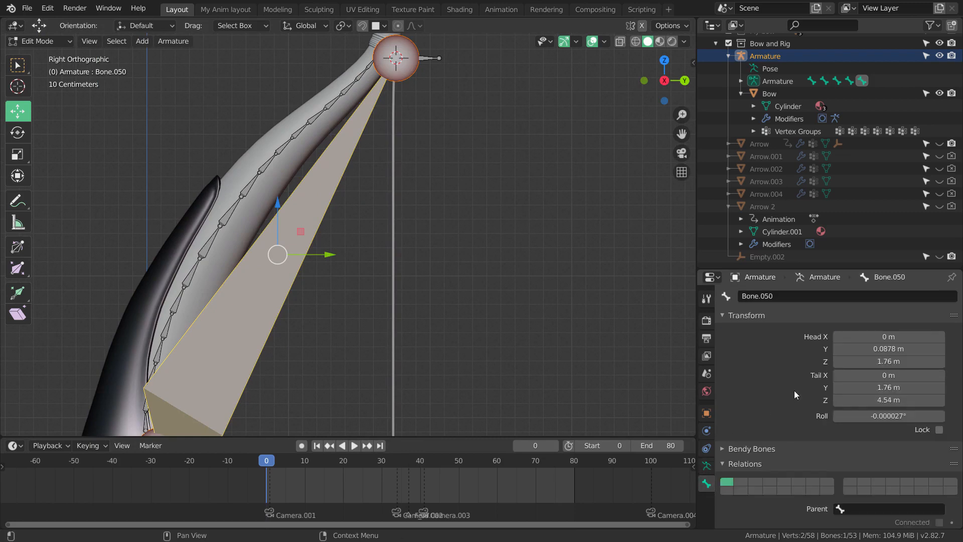
{"action": "left_click", "coordinate": [784, 296]}
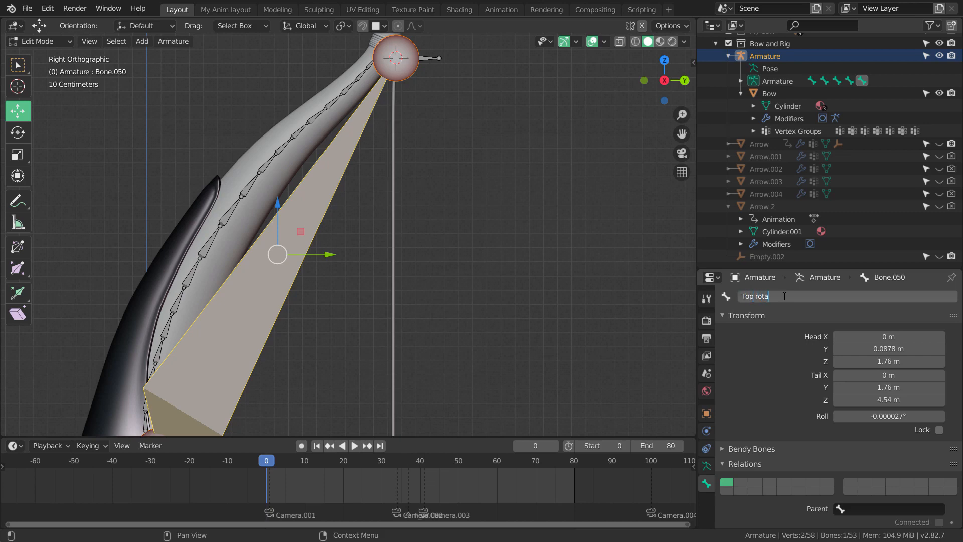
{"action": "type", "text": "Top rotation"}
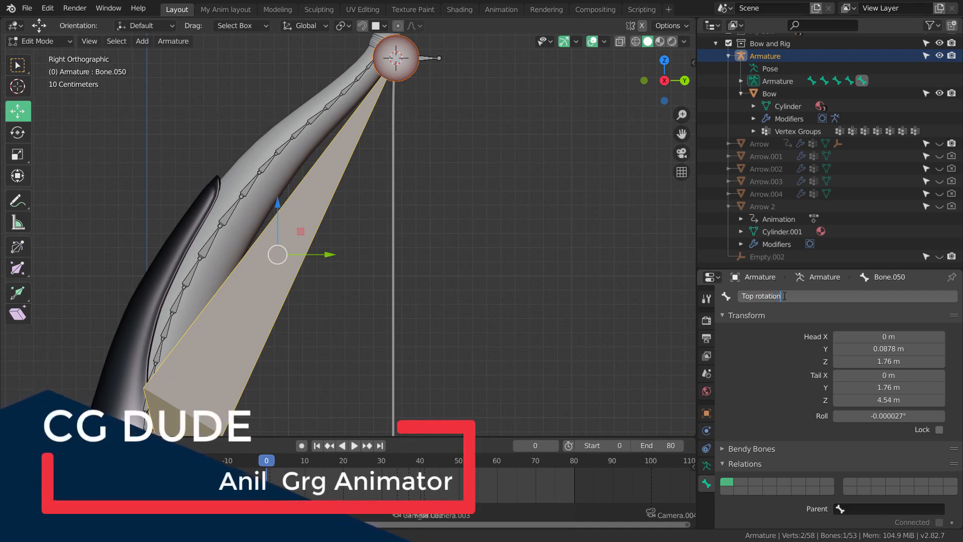
{"action": "key", "text": "Return"}
Step: Parent the Top_ik bone to the Top rotation bone with Keep Offset
{"action": "scroll", "coordinate": [441, 195], "scroll_direction": "down", "scroll_amount": 2}
{"action": "scroll", "coordinate": [441, 195], "scroll_direction": "up", "scroll_amount": 2}
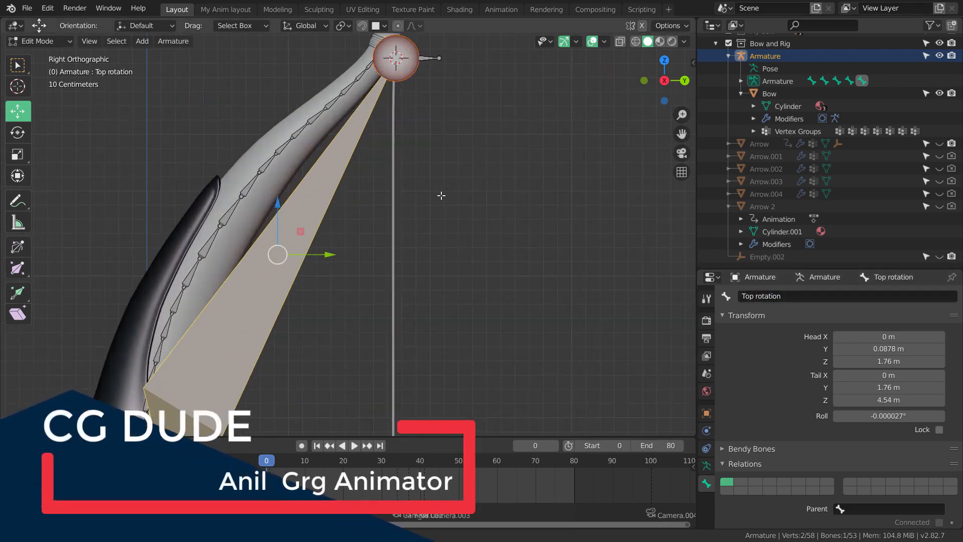
{"action": "scroll", "coordinate": [441, 195], "scroll_direction": "down", "scroll_amount": 3}
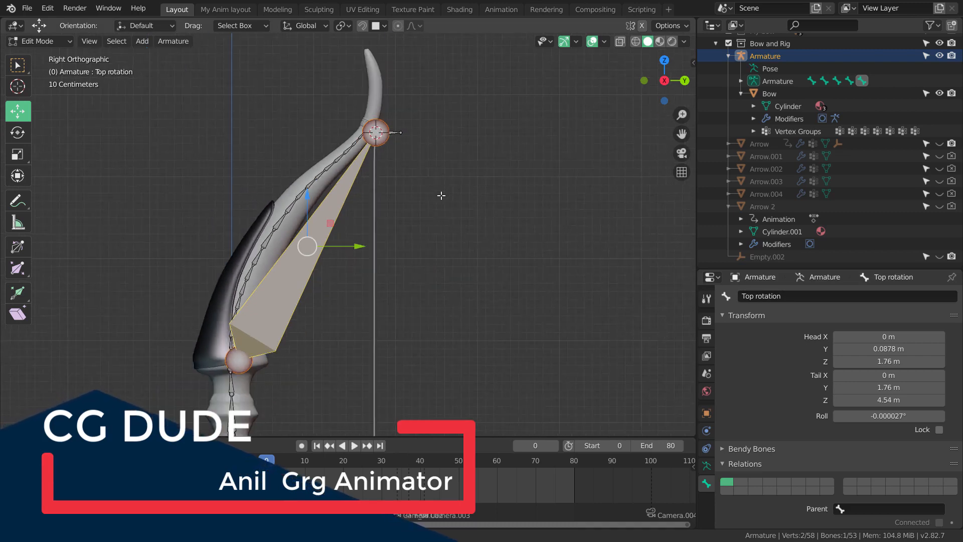
{"action": "scroll", "coordinate": [441, 195], "scroll_direction": "up", "scroll_amount": 4}
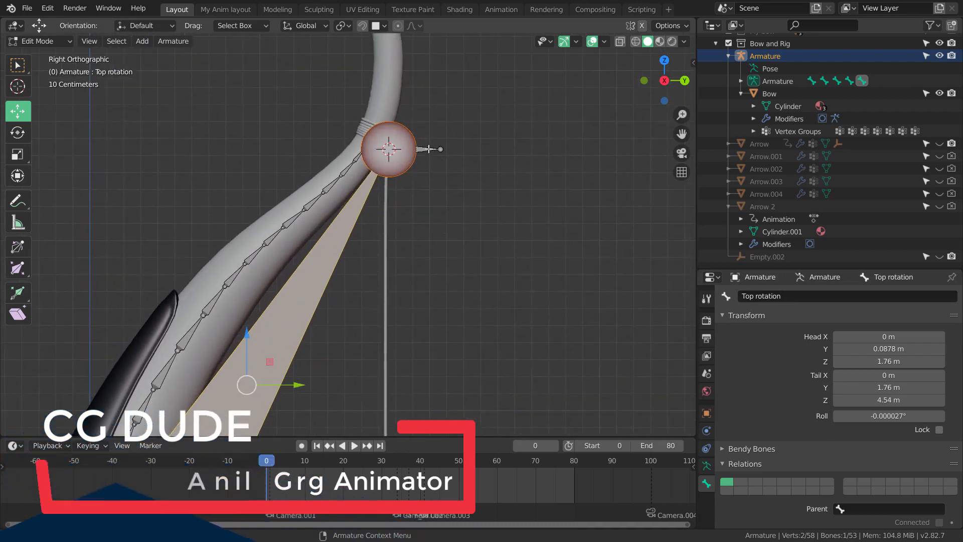
{"action": "left_click", "coordinate": [429, 149]}
{"action": "scroll", "coordinate": [486, 236], "scroll_direction": "down", "scroll_amount": 2}
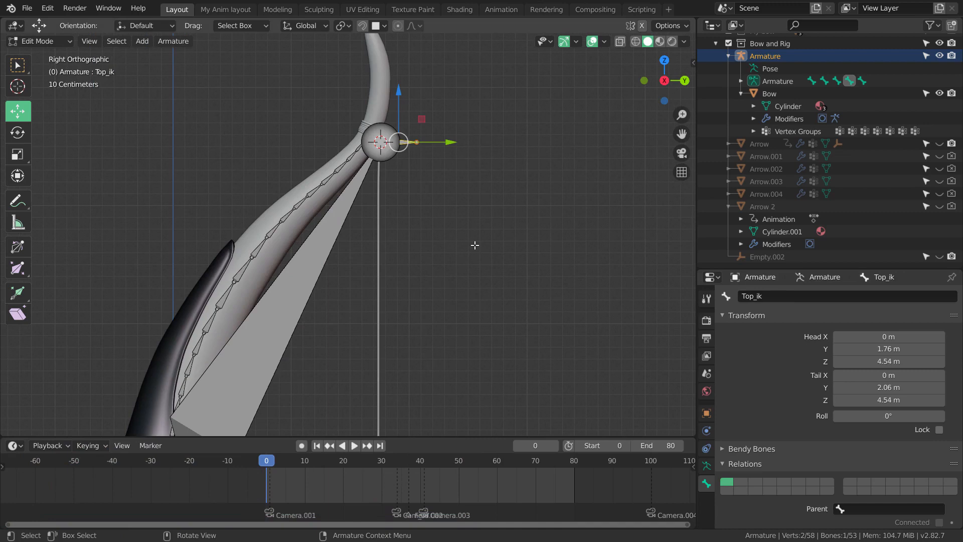
{"action": "left_click", "coordinate": [312, 268], "text": "shift"}
{"action": "scroll", "coordinate": [462, 266], "scroll_direction": "up", "scroll_amount": 2}
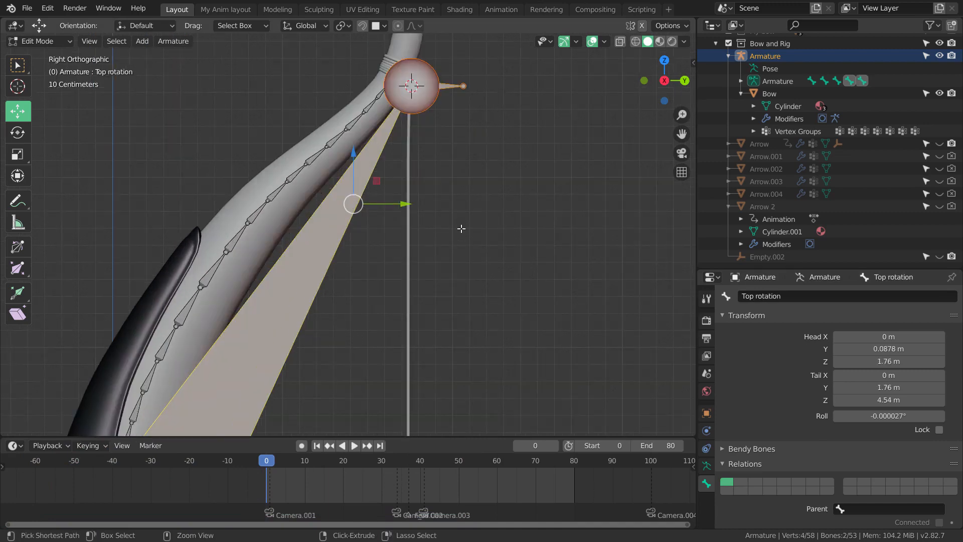
{"action": "key", "text": "ctrl+p"}
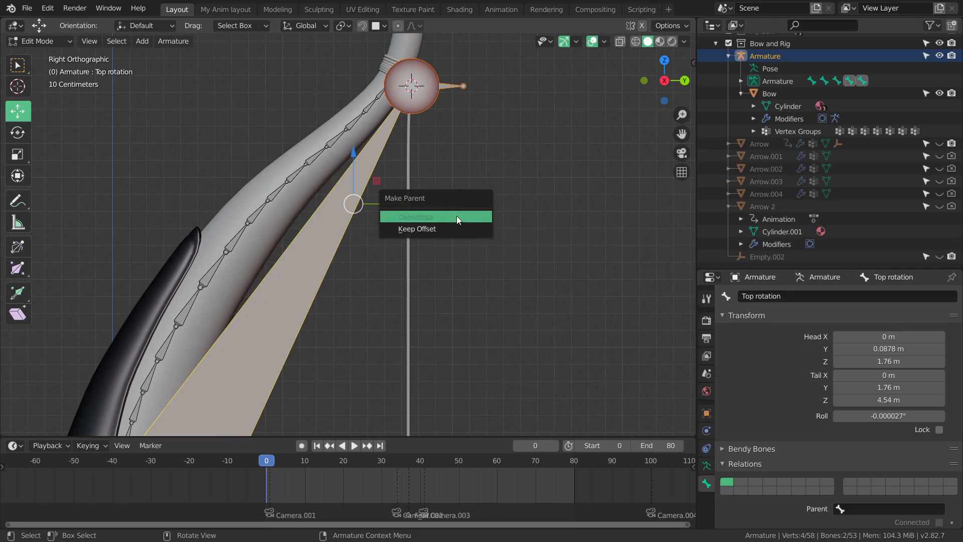
{"action": "left_click", "coordinate": [455, 228]}
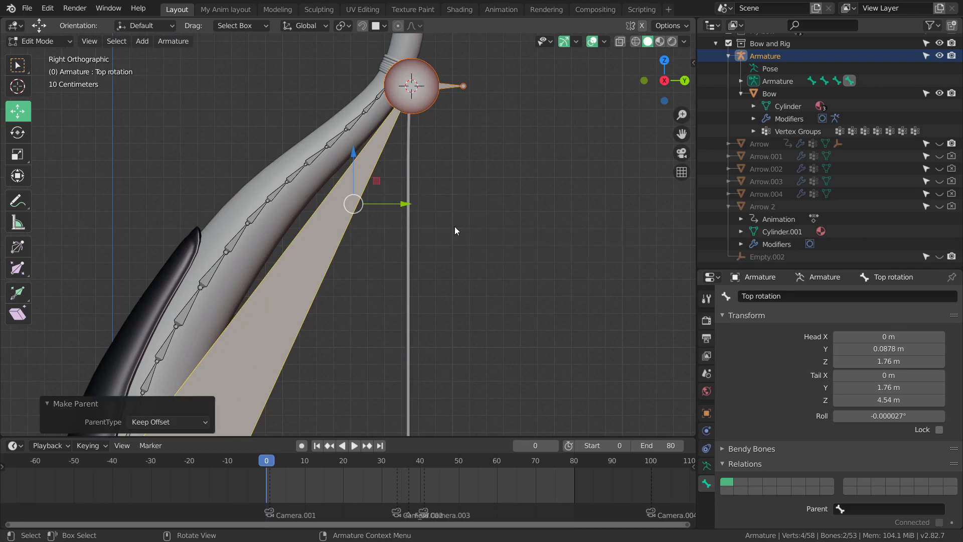
{"action": "scroll", "coordinate": [464, 246], "scroll_direction": "down", "scroll_amount": 3}
{"action": "scroll", "coordinate": [464, 246], "scroll_direction": "up", "scroll_amount": 4}
{"action": "scroll", "coordinate": [461, 213], "scroll_direction": "down", "scroll_amount": 3}
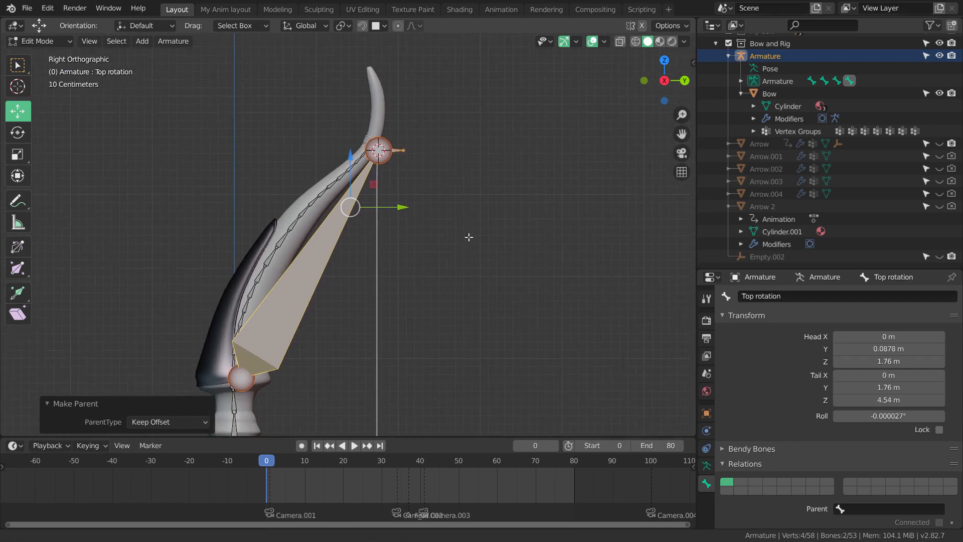
{"action": "scroll", "coordinate": [481, 215], "scroll_direction": "up", "scroll_amount": 4}
{"action": "scroll", "coordinate": [489, 241], "scroll_direction": "down", "scroll_amount": 3}
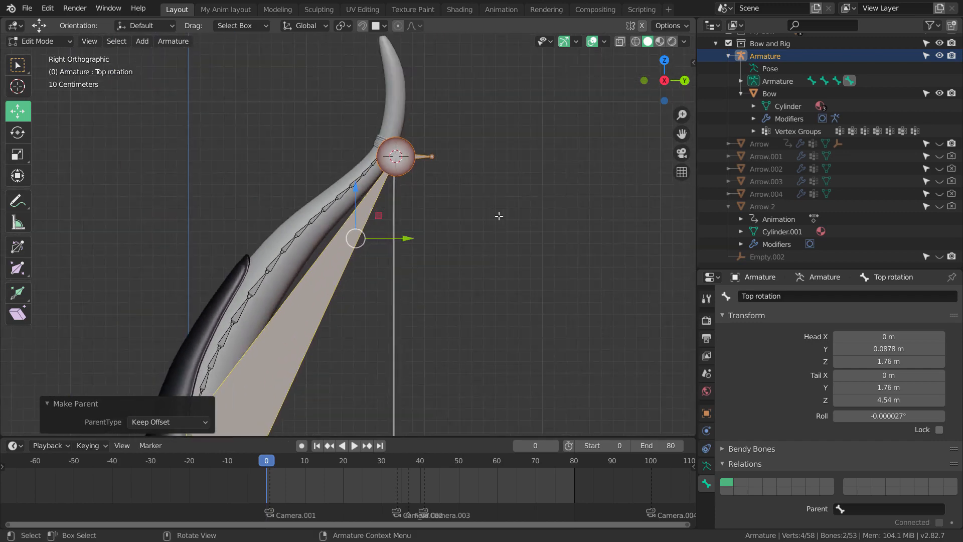
{"action": "scroll", "coordinate": [498, 216], "scroll_direction": "up", "scroll_amount": 2}
{"action": "scroll", "coordinate": [501, 221], "scroll_direction": "down", "scroll_amount": 2}
{"action": "scroll", "coordinate": [504, 204], "scroll_direction": "up", "scroll_amount": 1}
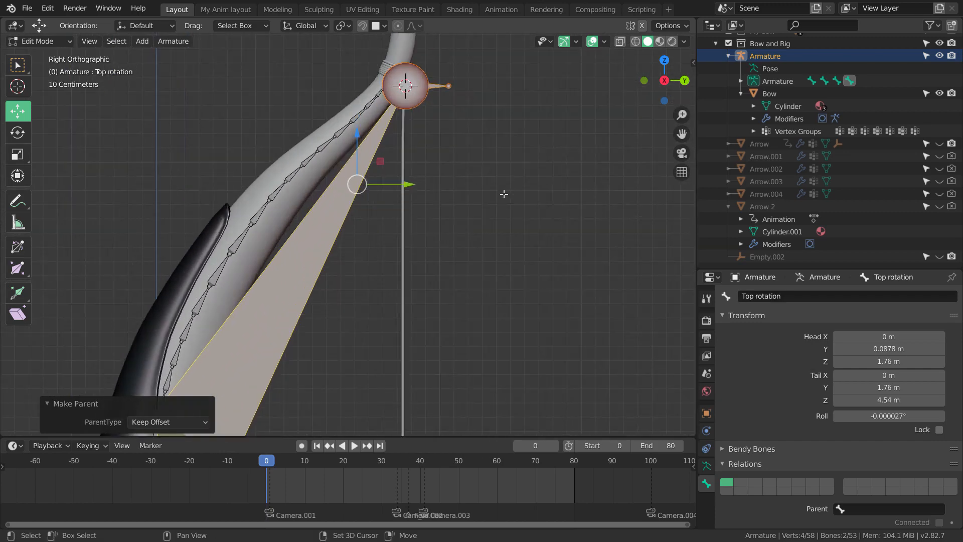
{"action": "scroll", "coordinate": [503, 193], "scroll_direction": "up", "scroll_amount": 1, "text": "shift"}
{"action": "scroll", "coordinate": [505, 221], "scroll_direction": "down", "scroll_amount": 1}
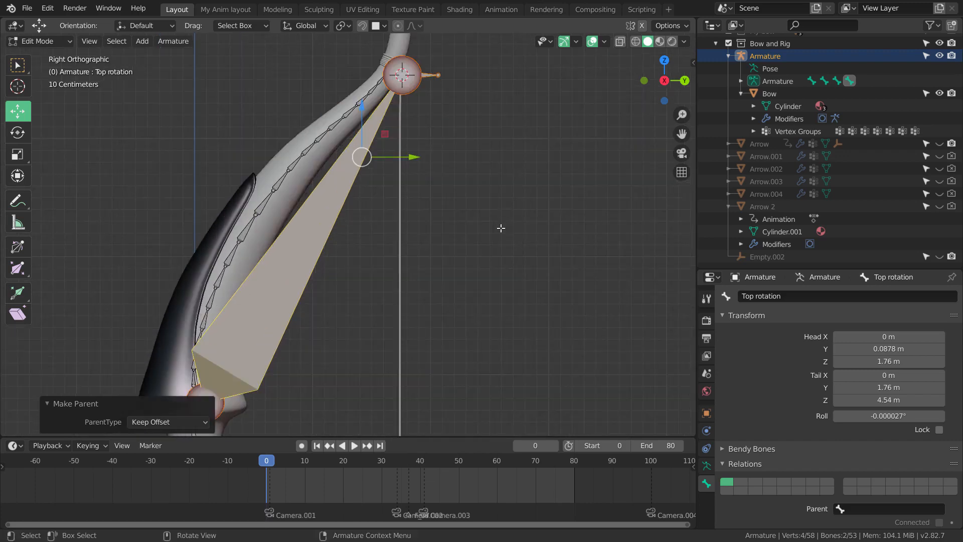
{"action": "scroll", "coordinate": [503, 213], "scroll_direction": "down", "scroll_amount": 1}
{"action": "scroll", "coordinate": [495, 208], "scroll_direction": "down", "scroll_amount": 1}
{"action": "scroll", "coordinate": [490, 172], "scroll_direction": "up", "scroll_amount": 1, "text": "shift"}
{"action": "scroll", "coordinate": [490, 172], "scroll_direction": "down", "scroll_amount": 2}
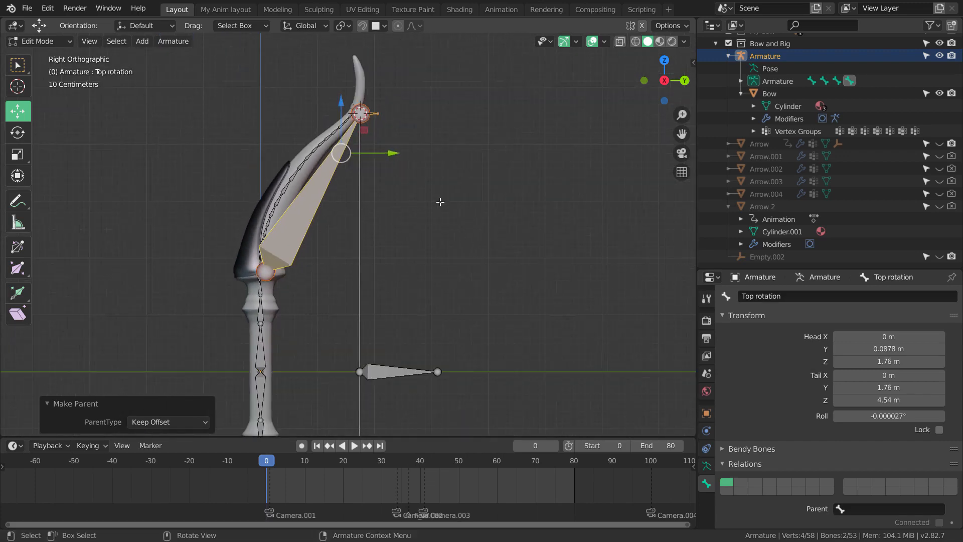
Step: Test pulling the string bone away from the bow in Pose Mode, leaving it at its rest position
{"action": "key", "text": "ctrl+Tab"}
{"action": "scroll", "coordinate": [456, 218], "scroll_direction": "down", "scroll_amount": 2}
{"action": "left_click", "coordinate": [354, 280]}
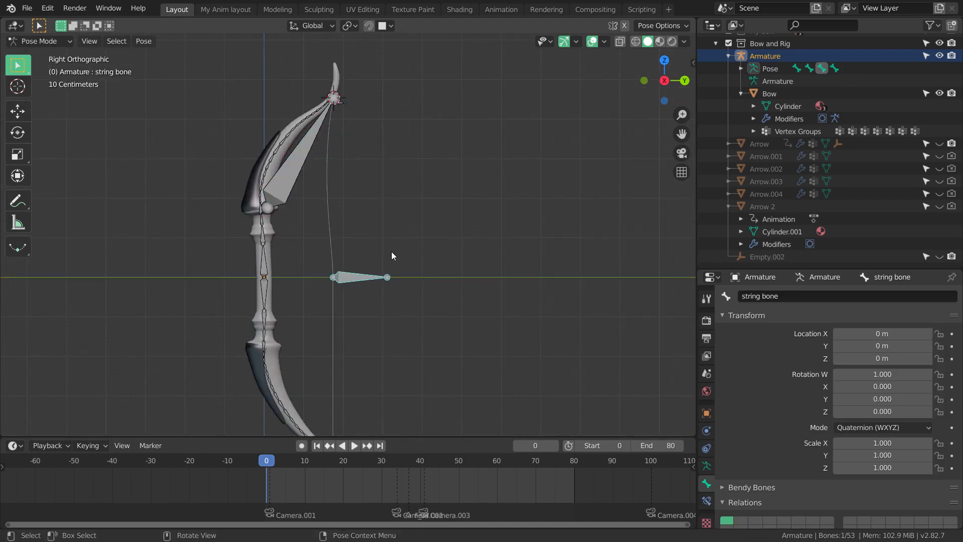
{"action": "middle_click_drag", "start_coordinate": [435, 276], "coordinate": [443, 296], "text": "shift"}
{"action": "key", "text": "g"}
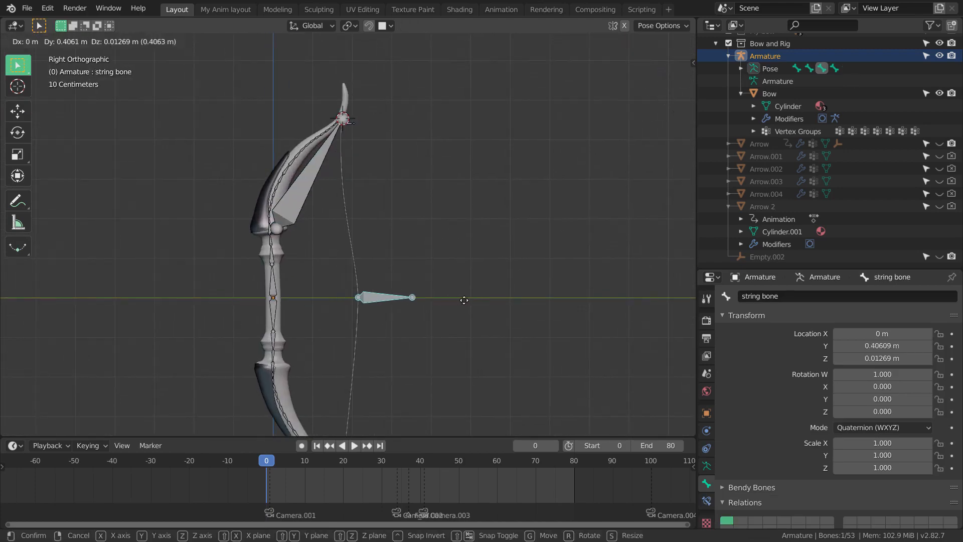
{"action": "left_click", "coordinate": [430, 304]}
{"action": "scroll", "coordinate": [406, 200], "scroll_direction": "up", "scroll_amount": 3}
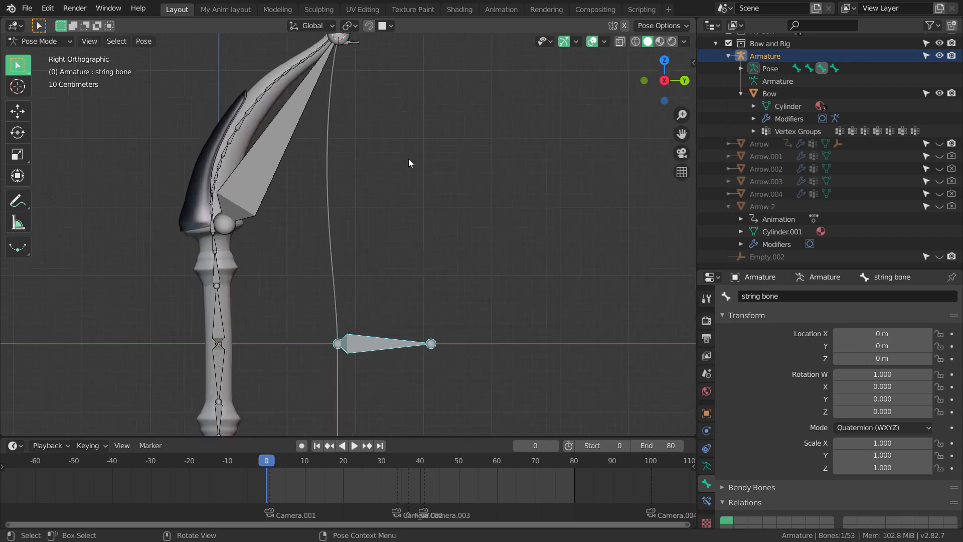
Step: Test rotating the Top rotation bone toward the string in Pose Mode, cancelling the rotation
{"action": "scroll", "coordinate": [309, 175], "scroll_direction": "down", "scroll_amount": 1}
{"action": "left_click", "coordinate": [309, 175]}
{"action": "middle_click_drag", "start_coordinate": [448, 159], "coordinate": [454, 192], "text": "shift"}
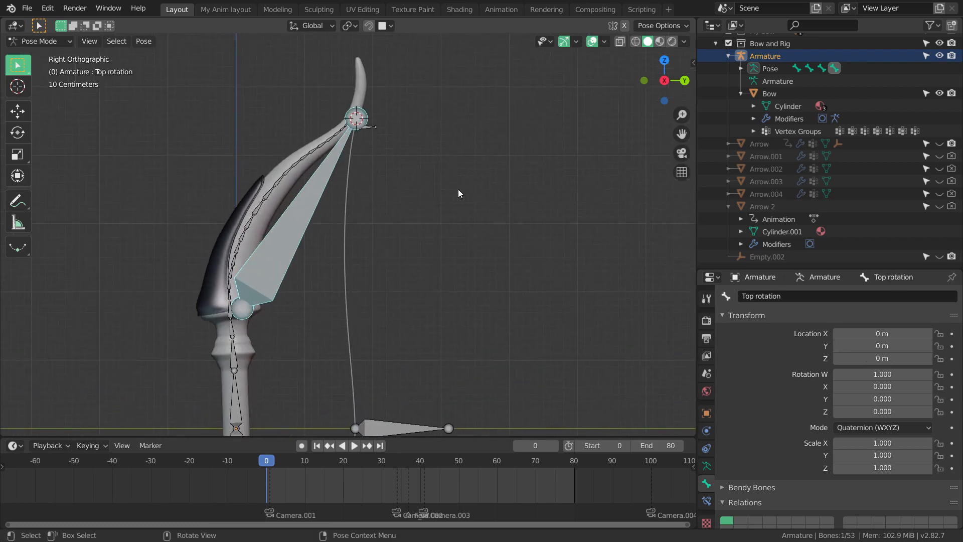
{"action": "key", "text": "r"}
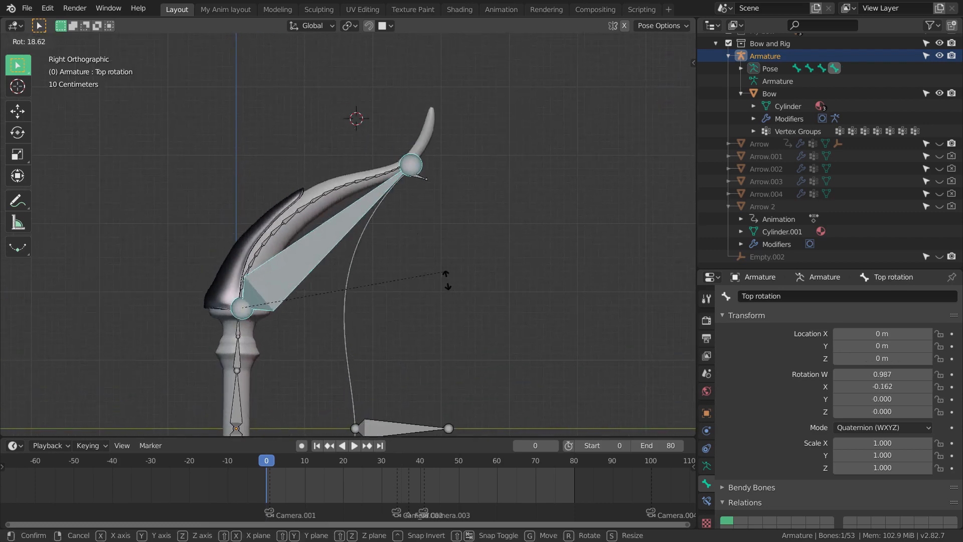
{"action": "right_click", "coordinate": [473, 210]}
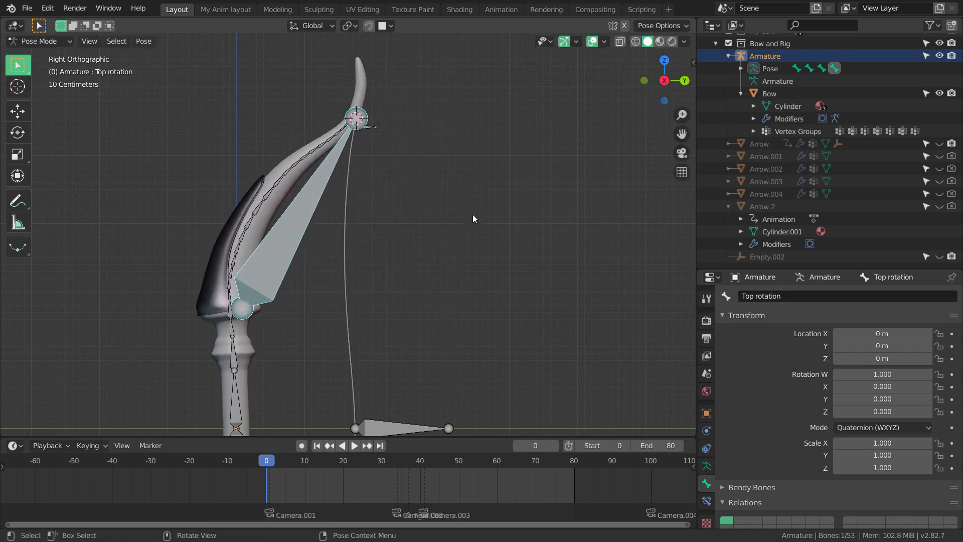
Step: In Edit Mode, move the Top rotation bone's head about 0.012 m along Y and 0.031 m along Z
{"action": "scroll", "coordinate": [456, 223], "scroll_direction": "up", "scroll_amount": 2}
{"action": "scroll", "coordinate": [453, 227], "scroll_direction": "down", "scroll_amount": 3}
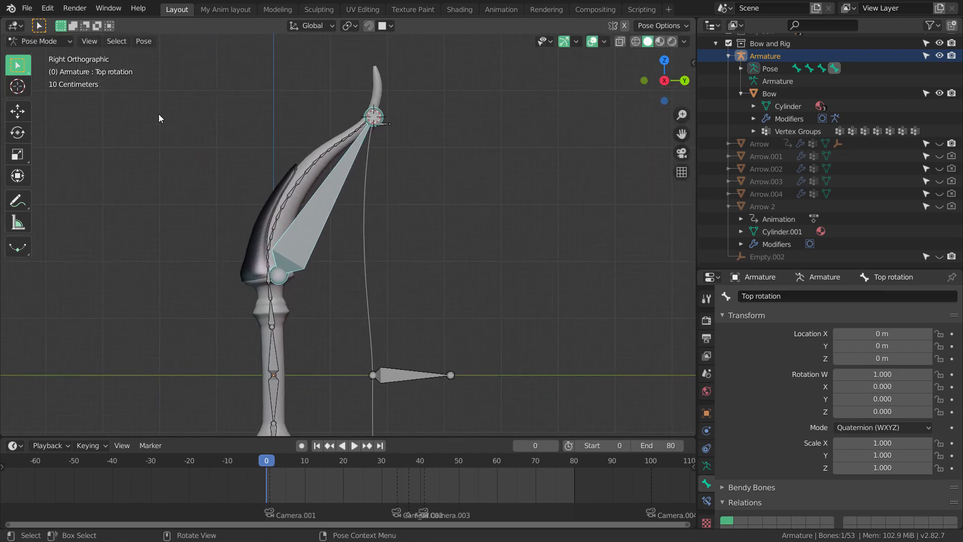
{"action": "key", "text": "Tab"}
{"action": "scroll", "coordinate": [393, 208], "scroll_direction": "up", "scroll_amount": 2}
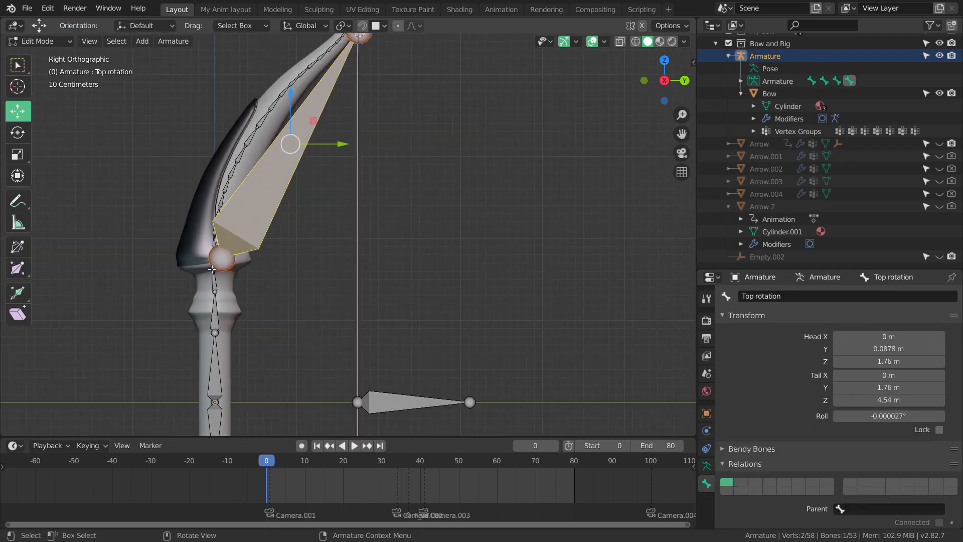
{"action": "left_click", "coordinate": [219, 265]}
{"action": "key", "text": "g"}
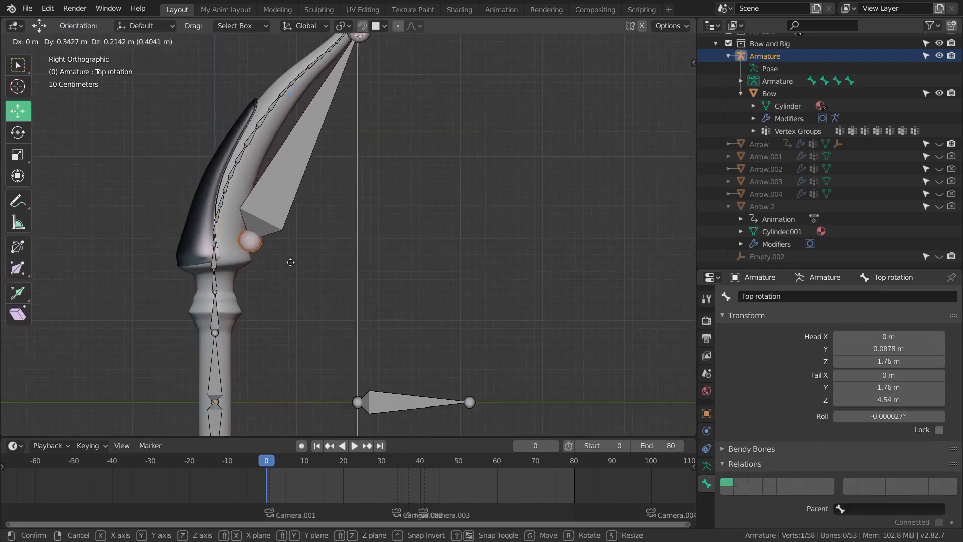
{"action": "left_click", "coordinate": [273, 257]}
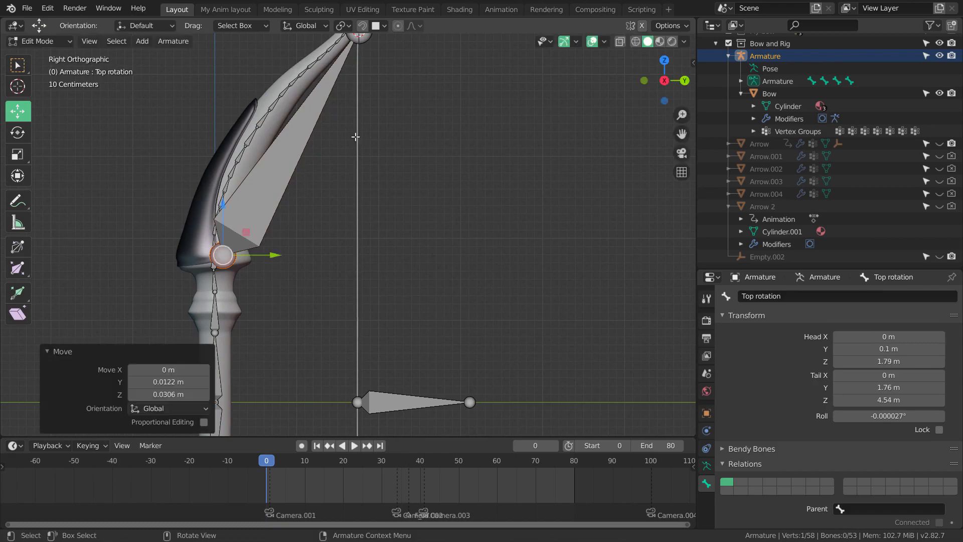
Step: Move the Top rotation bone's tail at the string knot about -0.089 m along Y and 0.06 m along Z
{"action": "scroll", "coordinate": [409, 173], "scroll_direction": "up", "scroll_amount": 4}
{"action": "scroll", "coordinate": [385, 107], "scroll_direction": "up", "scroll_amount": 2}
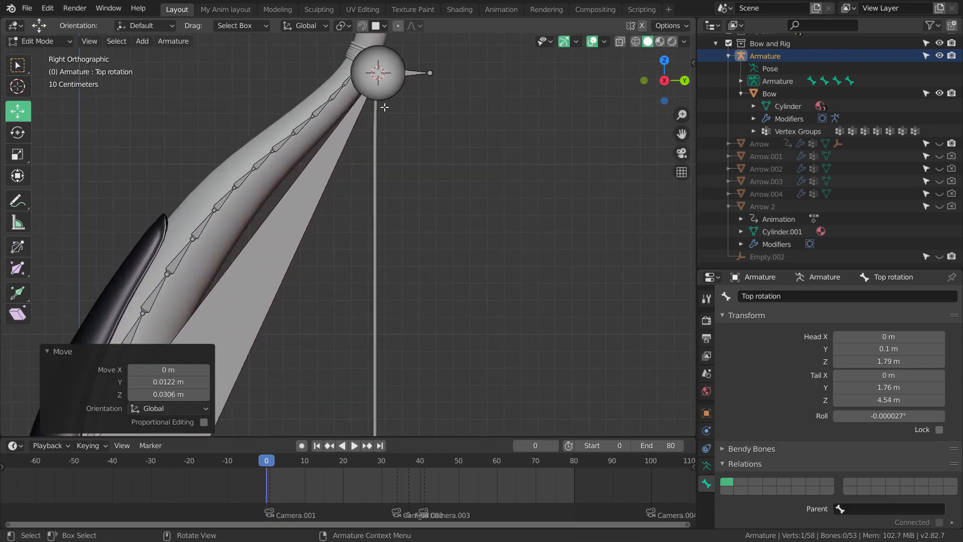
{"action": "left_click", "coordinate": [380, 73]}
{"action": "scroll", "coordinate": [380, 95], "scroll_direction": "down", "scroll_amount": 2}
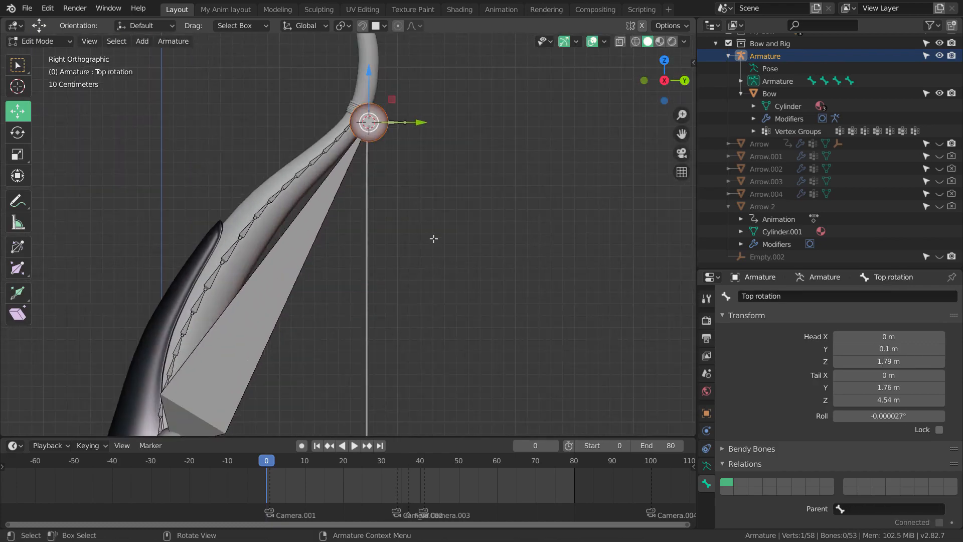
{"action": "key", "text": "g"}
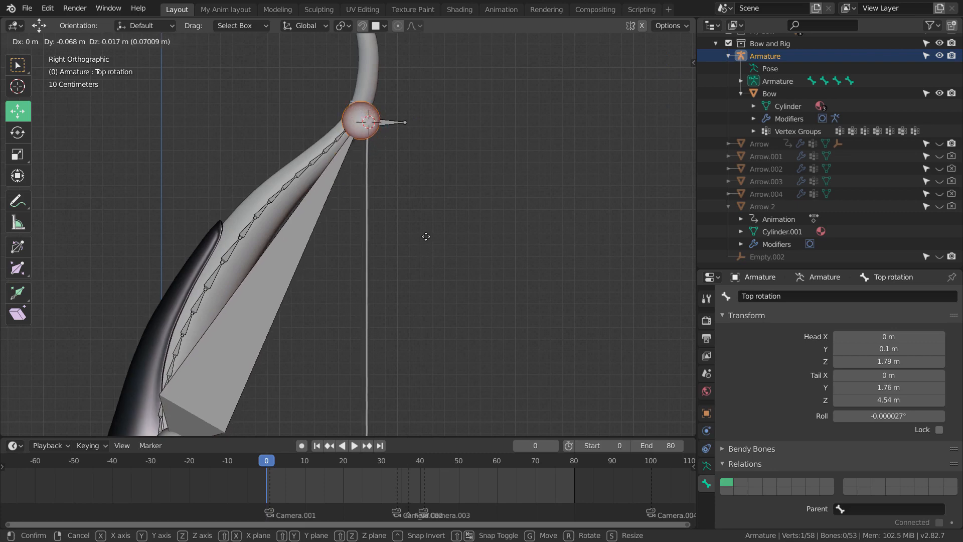
{"action": "left_click", "coordinate": [426, 236]}
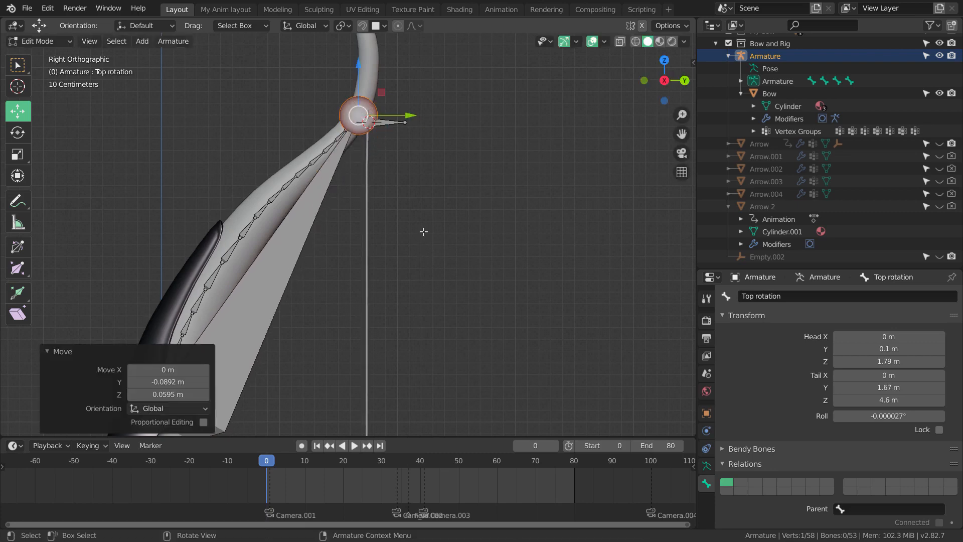
Step: Return to Pose Mode and test the adjusted Top rotation bone's swing toward the string, cancelling the rotation
{"action": "scroll", "coordinate": [424, 231], "scroll_direction": "down", "scroll_amount": 4}
{"action": "key", "text": "ctrl+Tab"}
{"action": "scroll", "coordinate": [401, 235], "scroll_direction": "up", "scroll_amount": 2}
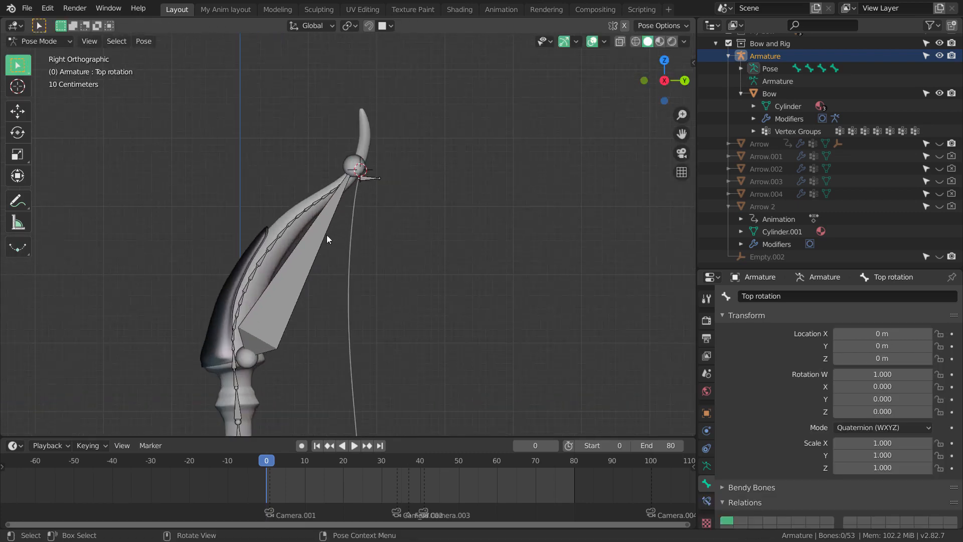
{"action": "left_click", "coordinate": [327, 235]}
{"action": "key", "text": "r"}
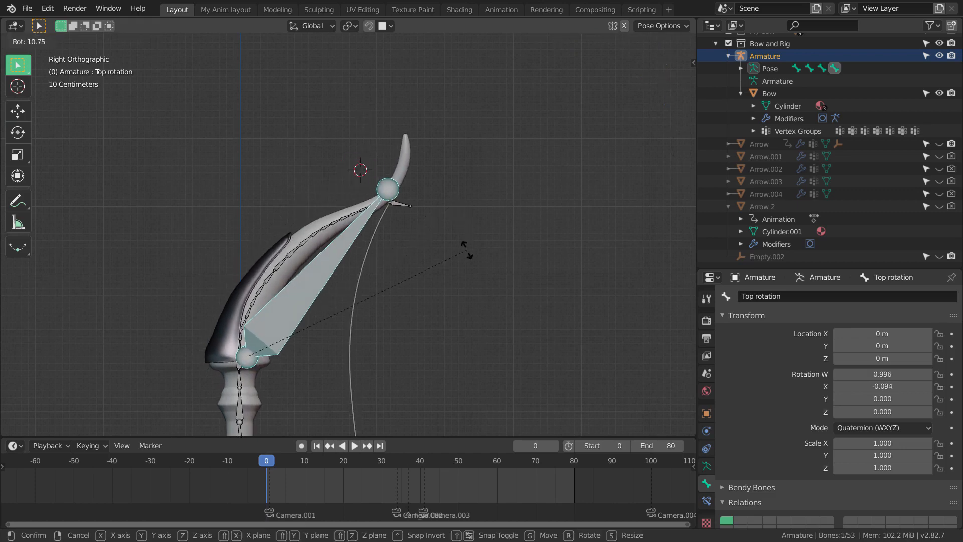
{"action": "key", "text": "Escape"}
Step: In Pose Mode, move the Top_ik bone about -0.038 m along Y and 0.153 m along Z at the upper string knot
{"action": "scroll", "coordinate": [384, 155], "scroll_direction": "up", "scroll_amount": 3}
{"action": "left_click", "coordinate": [389, 139]}
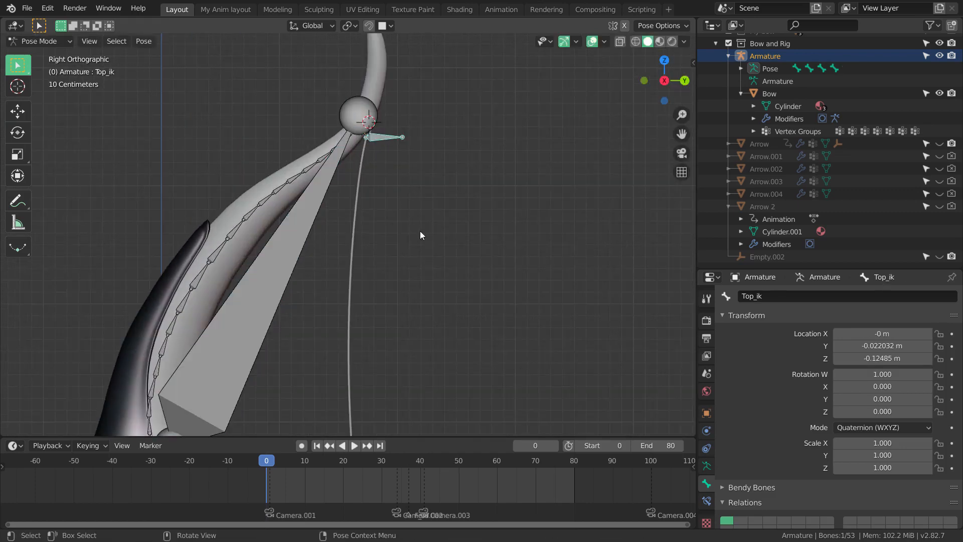
{"action": "key", "text": "g"}
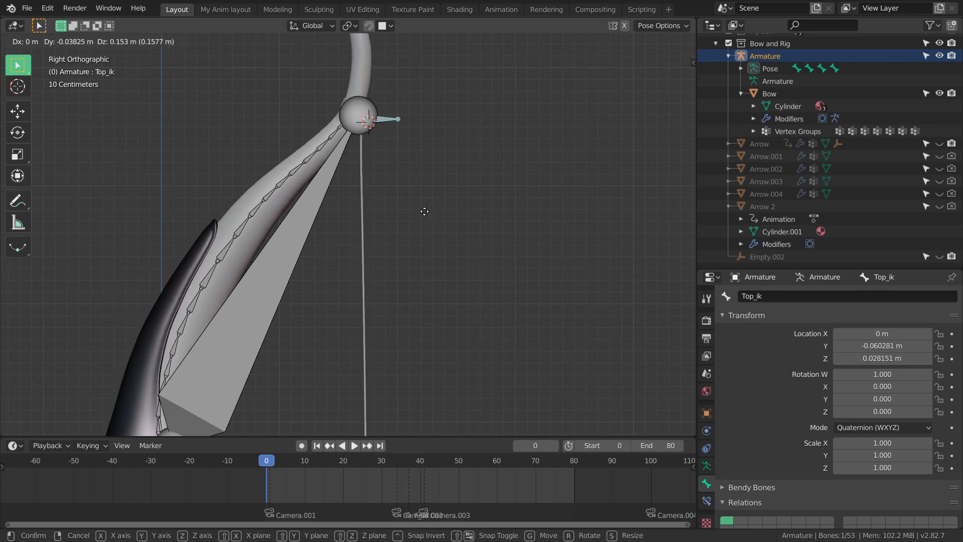
{"action": "left_click", "coordinate": [424, 211]}
{"action": "scroll", "coordinate": [417, 230], "scroll_direction": "down", "scroll_amount": 3}
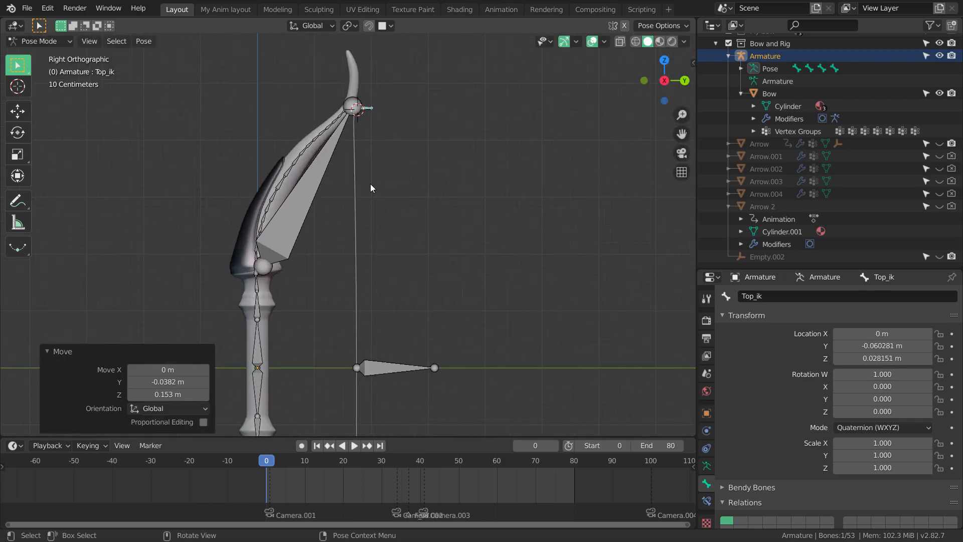
Step: Test rotating the Top rotation bone in Pose Mode, cancelling the rotation
{"action": "left_click", "coordinate": [317, 179]}
{"action": "key", "text": "r"}
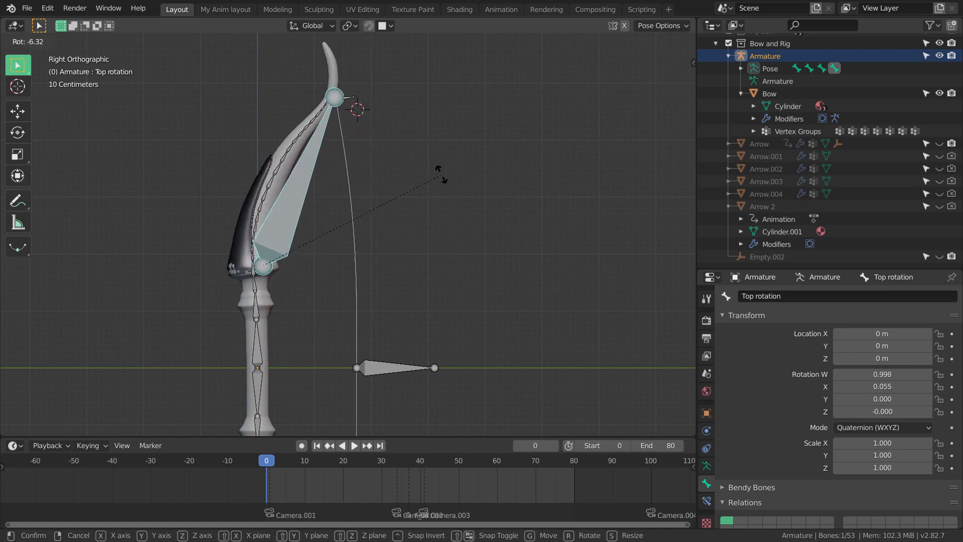
{"action": "right_click", "coordinate": [437, 207]}
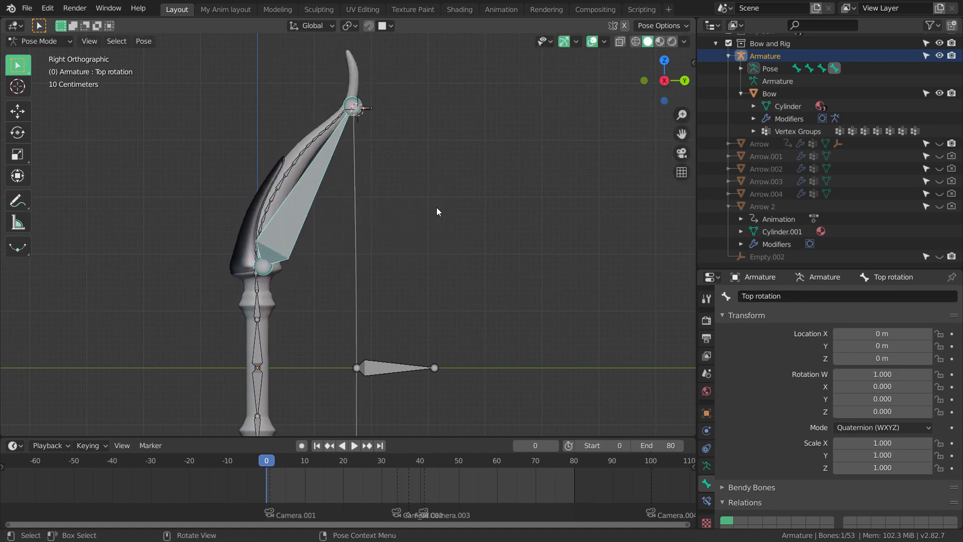
{"action": "scroll", "coordinate": [435, 190], "scroll_direction": "up", "scroll_amount": 3}
{"action": "scroll", "coordinate": [412, 207], "scroll_direction": "down", "scroll_amount": 1}
{"action": "middle_click_drag", "start_coordinate": [424, 151], "coordinate": [419, 234], "text": "shift"}
{"action": "scroll", "coordinate": [408, 201], "scroll_direction": "down", "scroll_amount": 2}
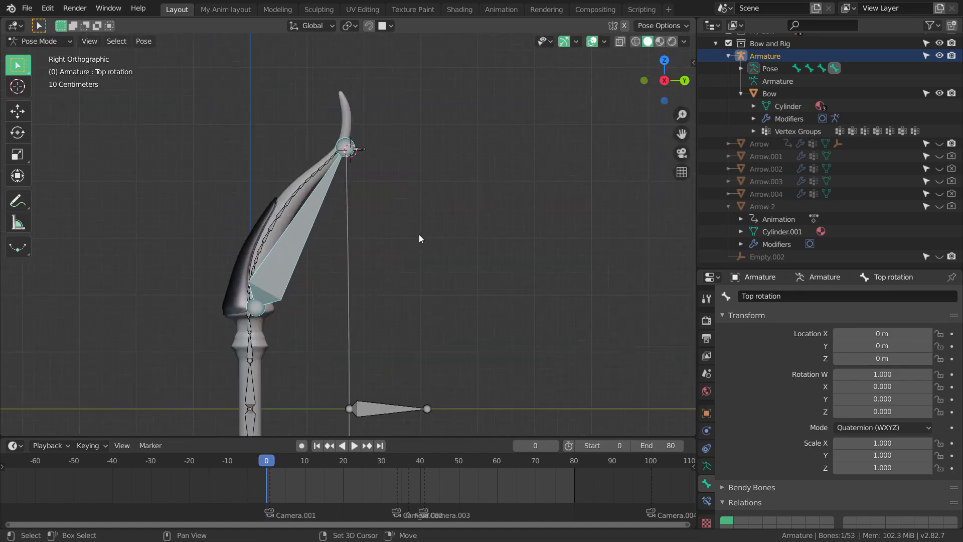
{"action": "scroll", "coordinate": [418, 223], "scroll_direction": "up", "scroll_amount": 2}
{"action": "scroll", "coordinate": [416, 212], "scroll_direction": "down", "scroll_amount": 5}
{"action": "scroll", "coordinate": [419, 231], "scroll_direction": "up", "scroll_amount": 7}
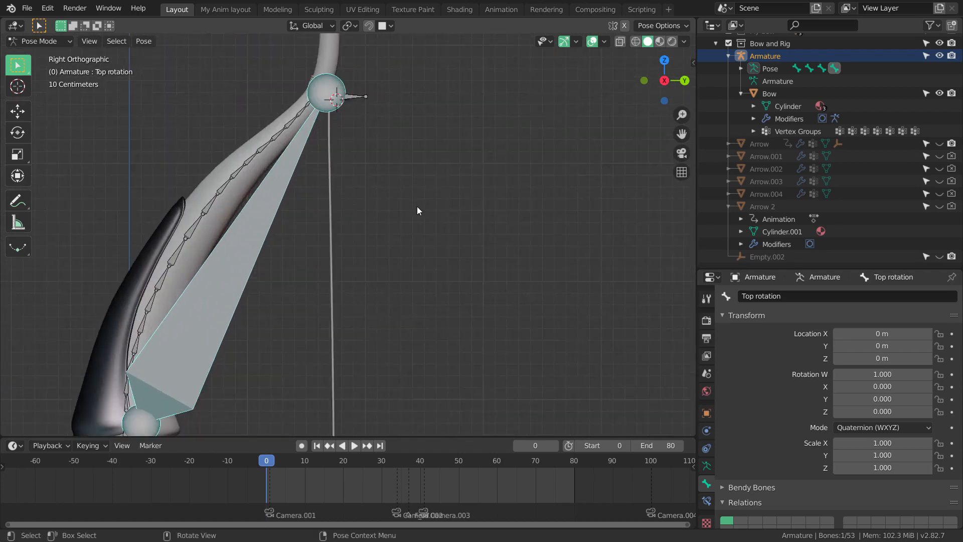
{"action": "scroll", "coordinate": [420, 231], "scroll_direction": "down", "scroll_amount": 4}
{"action": "scroll", "coordinate": [423, 196], "scroll_direction": "up", "scroll_amount": 2}
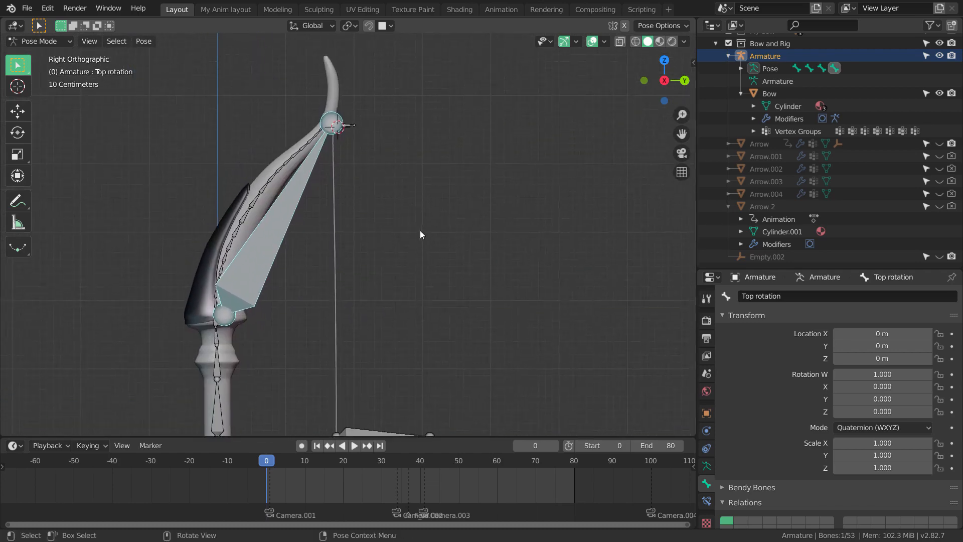
Step: In Edit Mode, duplicate the Top_ik bone in place at the upper string knot
{"action": "scroll", "coordinate": [420, 235], "scroll_direction": "up", "scroll_amount": 7}
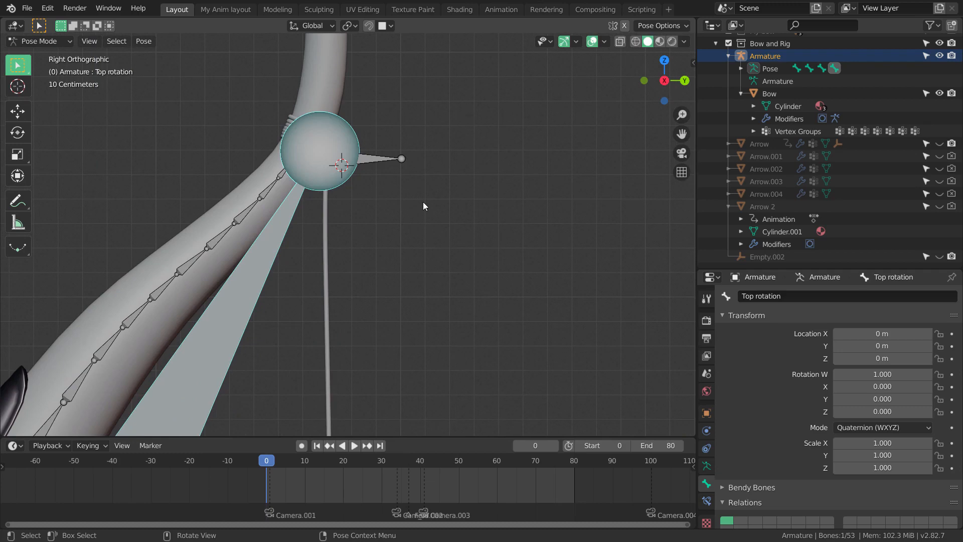
{"action": "key", "text": "Tab"}
{"action": "scroll", "coordinate": [432, 205], "scroll_direction": "up", "scroll_amount": 3}
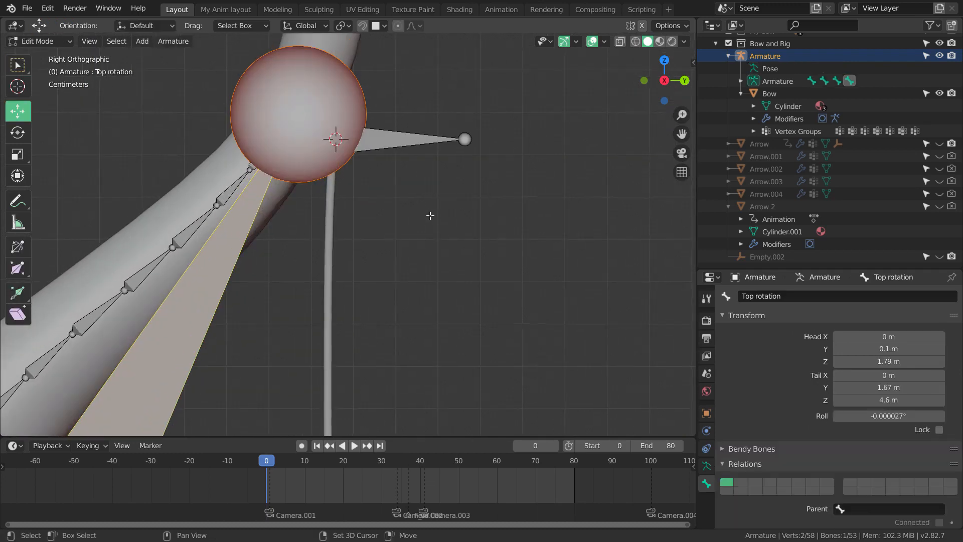
{"action": "scroll", "coordinate": [416, 206], "scroll_direction": "down", "scroll_amount": 4}
{"action": "scroll", "coordinate": [396, 193], "scroll_direction": "up", "scroll_amount": 5}
{"action": "scroll", "coordinate": [389, 186], "scroll_direction": "up", "scroll_amount": 2}
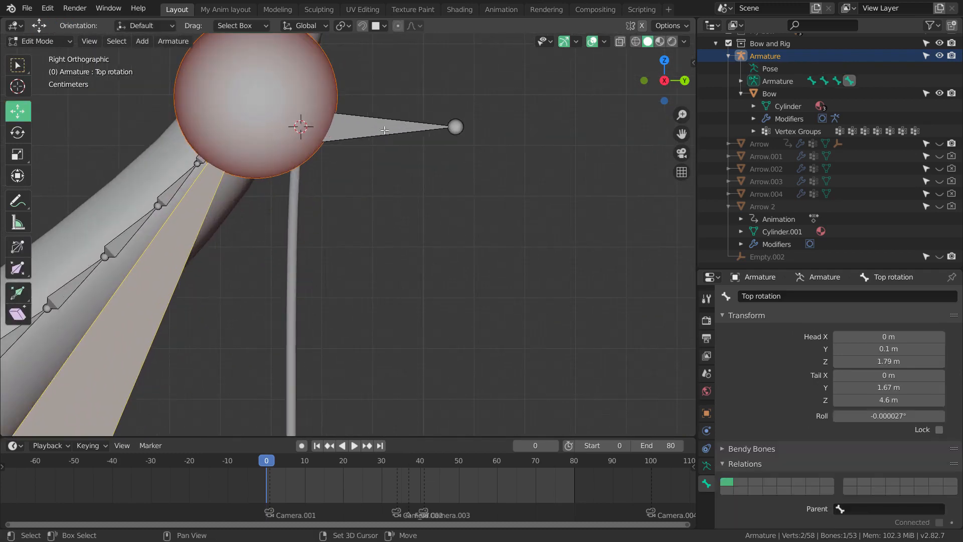
{"action": "left_click", "coordinate": [385, 130], "text": "shift"}
{"action": "scroll", "coordinate": [431, 182], "scroll_direction": "down", "scroll_amount": 5}
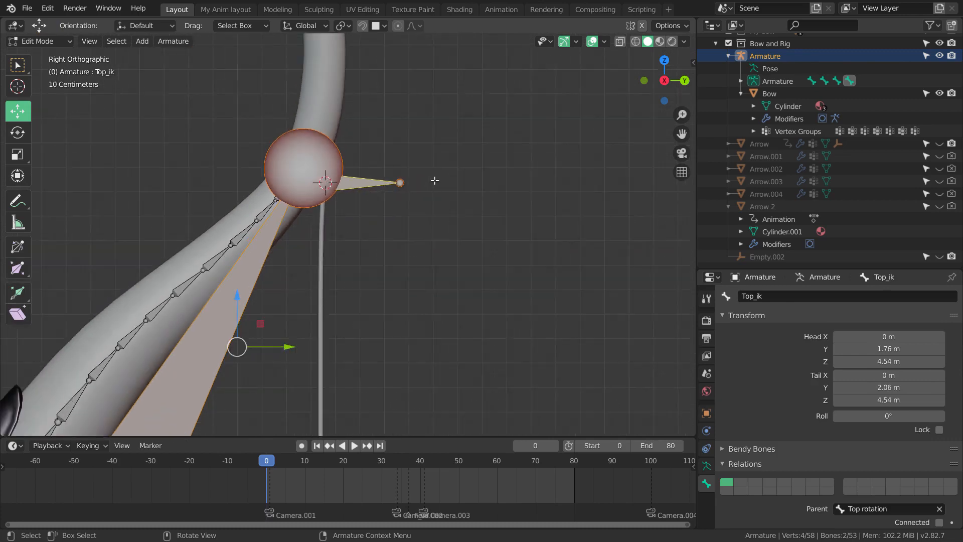
{"action": "scroll", "coordinate": [419, 236], "scroll_direction": "up", "scroll_amount": 3}
{"action": "left_click", "coordinate": [369, 208]}
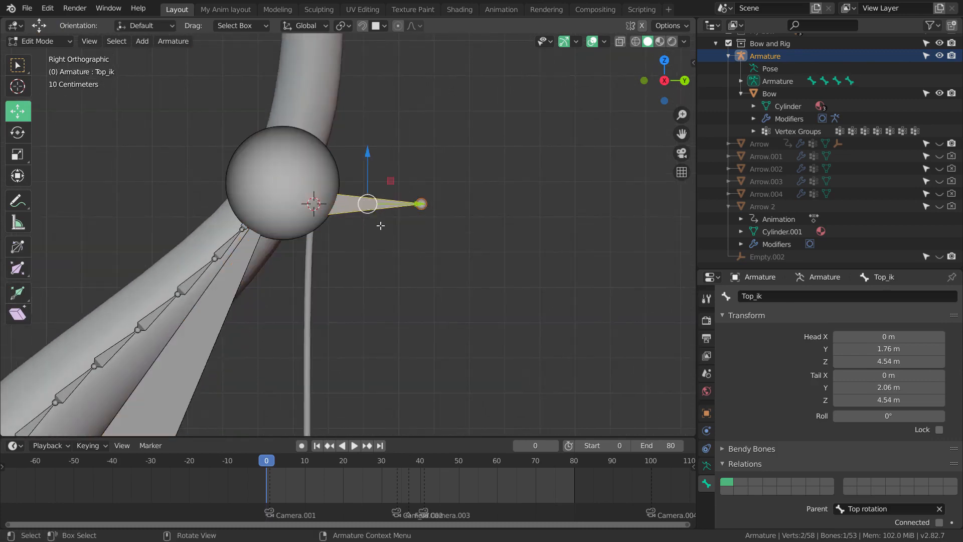
{"action": "scroll", "coordinate": [396, 225], "scroll_direction": "up", "scroll_amount": 1}
{"action": "key", "text": "shift+d"}
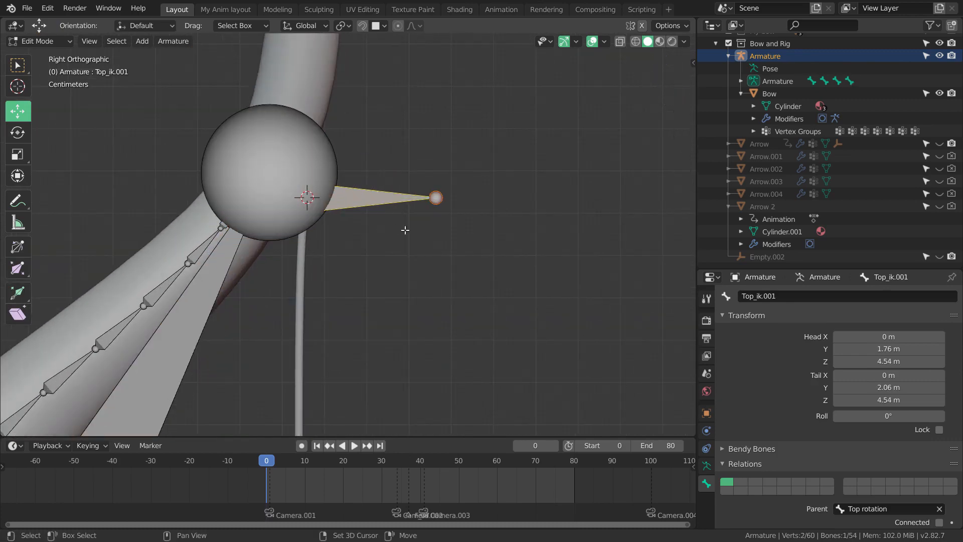
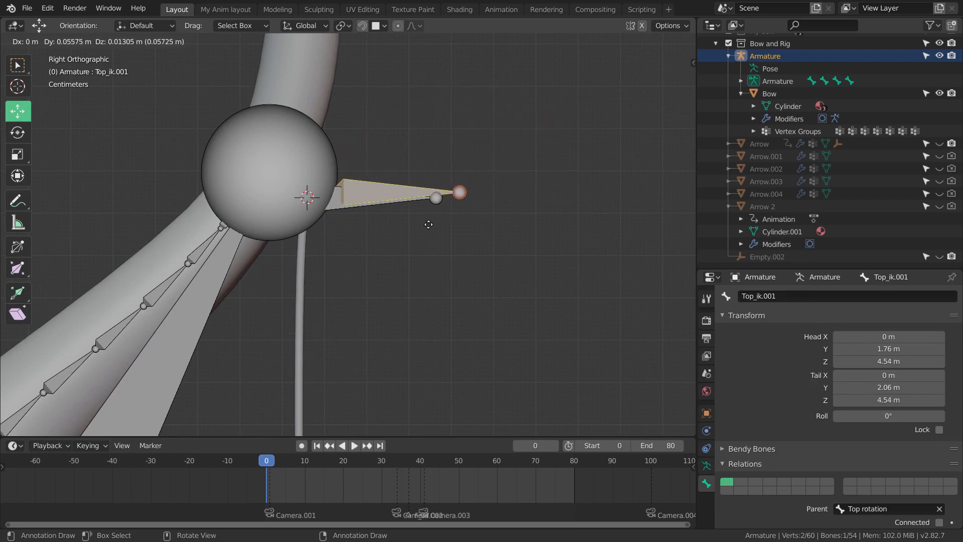
{"action": "key", "text": "Escape"}
Step: Shorten the original Top_ik bone by moving its tail about -0.148 m along Y
{"action": "left_click", "coordinate": [438, 198]}
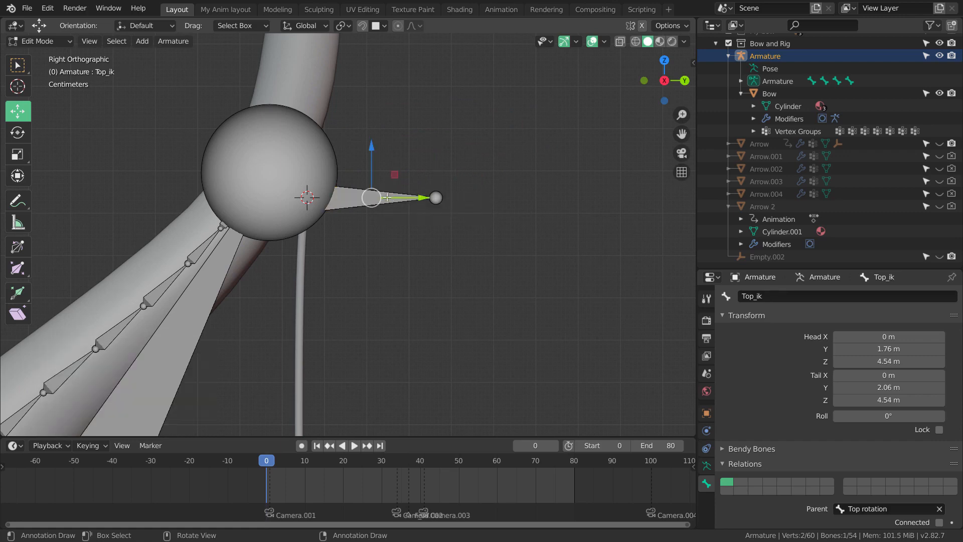
{"action": "left_click_drag", "start_coordinate": [371, 177], "coordinate": [371, 151]}
{"action": "key", "text": "ctrl+z"}
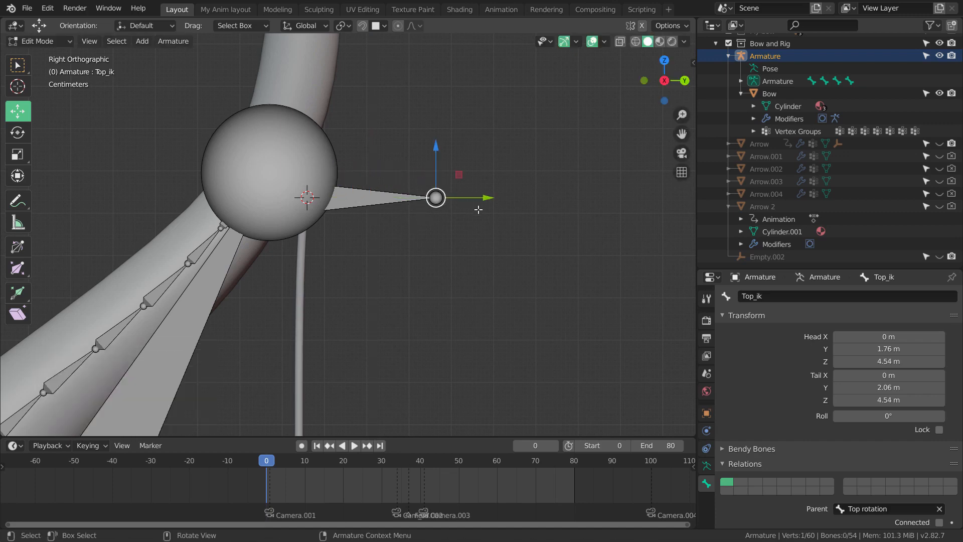
{"action": "left_click_drag", "start_coordinate": [483, 200], "coordinate": [422, 199]}
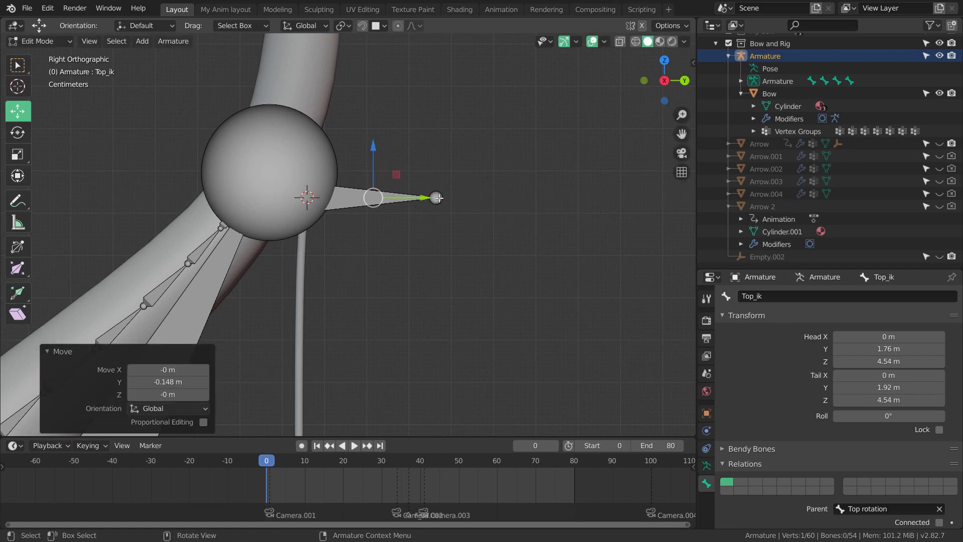
Step: Lengthen the duplicated Top_ik bone by moving its tail about 0.0735 m along Y, and select the whole duplicate
{"action": "key", "text": "shift+d"}
{"action": "key", "text": "y"}
{"action": "left_click", "coordinate": [499, 198]}
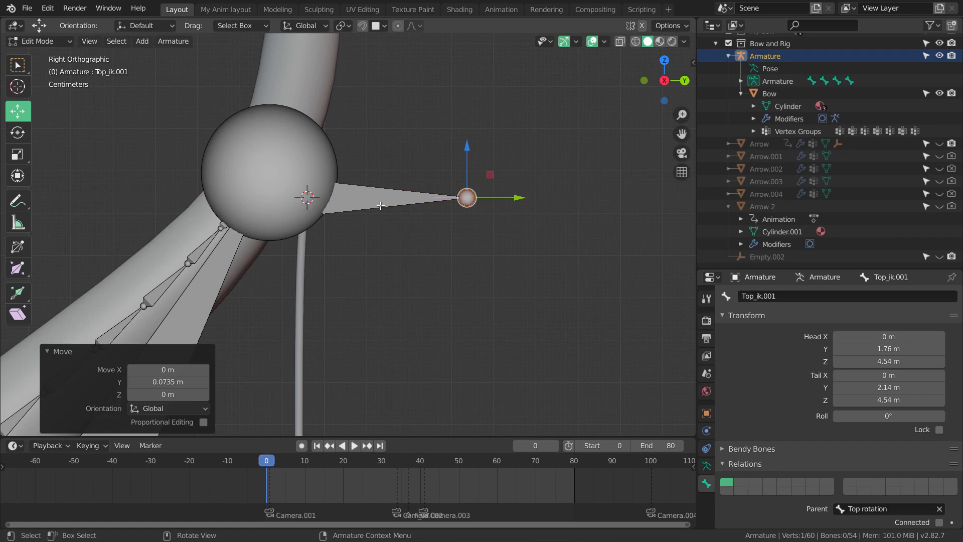
{"action": "left_click", "coordinate": [324, 188]}
{"action": "scroll", "coordinate": [517, 261], "scroll_direction": "down", "scroll_amount": 2}
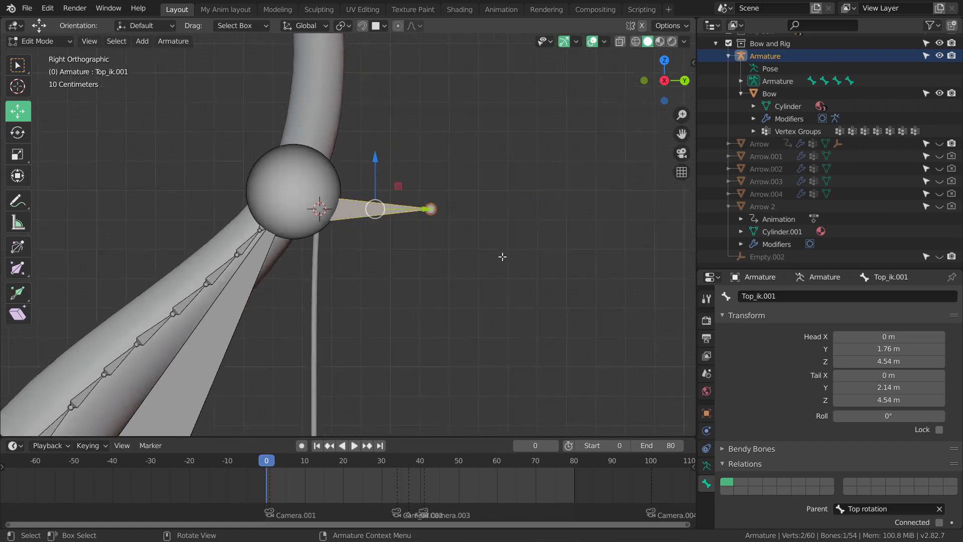
{"action": "scroll", "coordinate": [492, 248], "scroll_direction": "up", "scroll_amount": 4}
{"action": "scroll", "coordinate": [482, 238], "scroll_direction": "down", "scroll_amount": 4}
Step: Try moving the duplicated Top_ik bone about 0.099 m up along Z, and undo the move
{"action": "left_click_drag", "start_coordinate": [376, 168], "coordinate": [387, 150]}
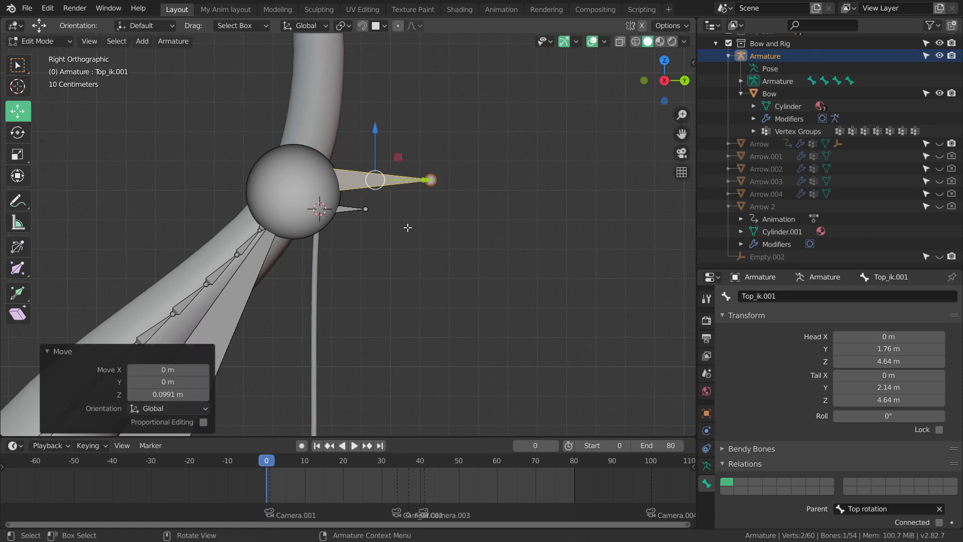
{"action": "key", "text": "ctrl+z"}
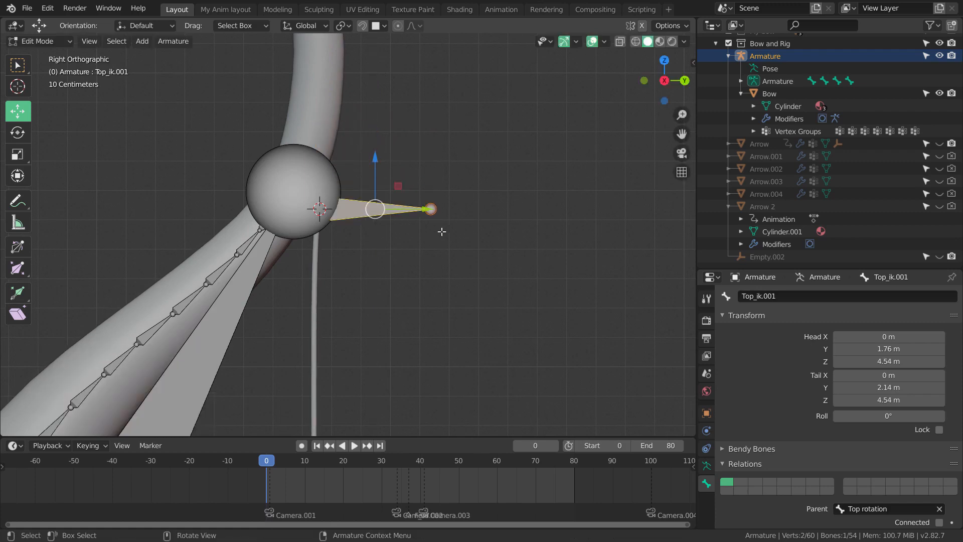
{"action": "scroll", "coordinate": [443, 231], "scroll_direction": "up", "scroll_amount": 2}
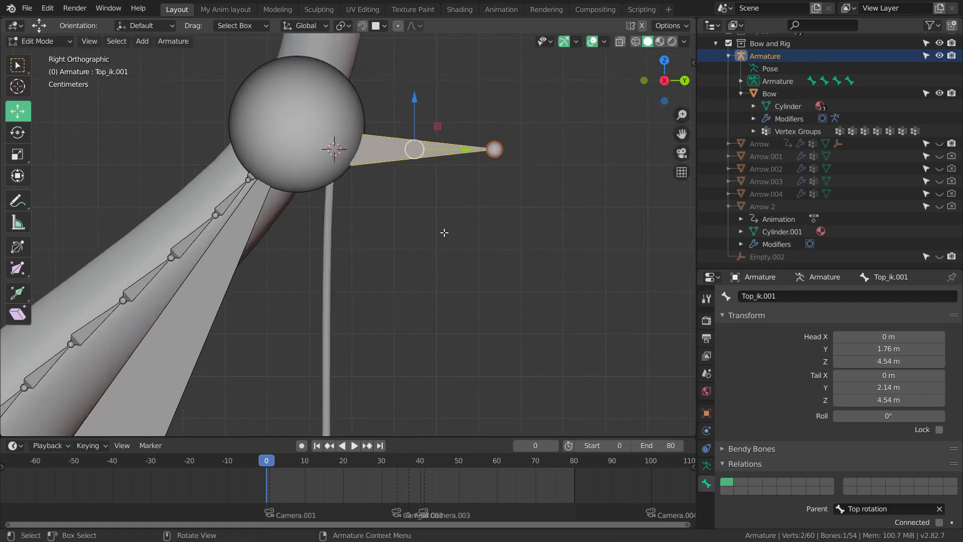
Step: Clear the duplicated Top_ik bone's parent so it is independent of the Top rotation bone
{"action": "key", "text": "alt"}
{"action": "scroll", "coordinate": [448, 221], "scroll_direction": "down", "scroll_amount": 6}
{"action": "scroll", "coordinate": [441, 202], "scroll_direction": "up", "scroll_amount": 3}
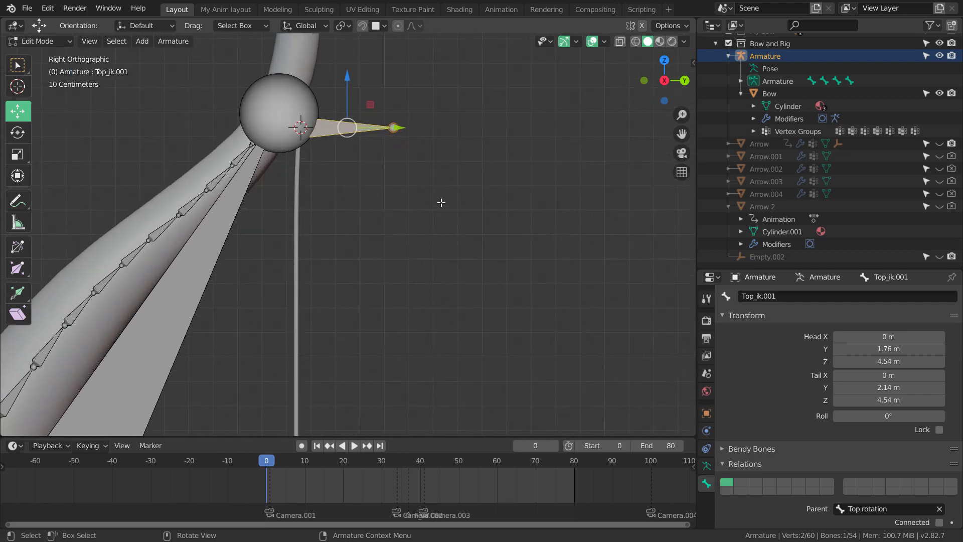
{"action": "key", "text": "alt+p"}
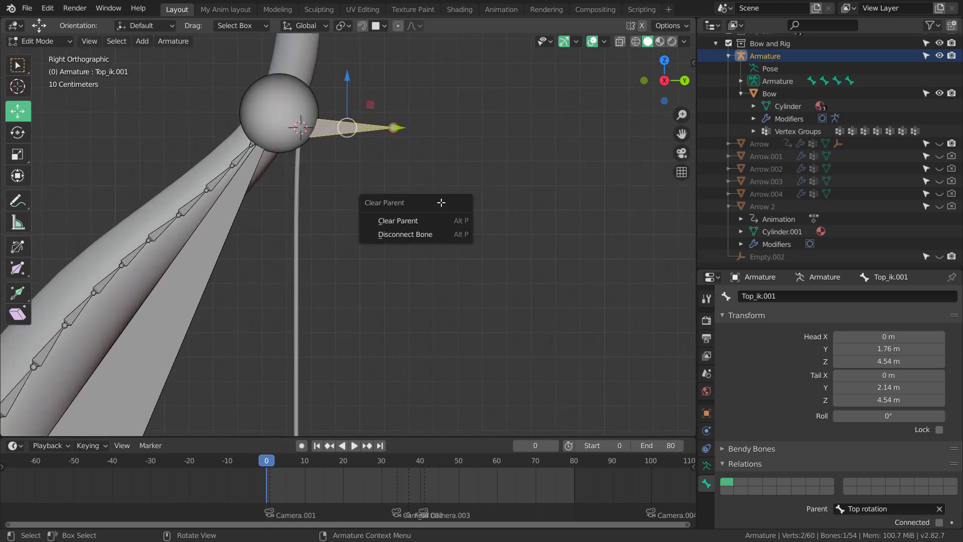
{"action": "left_click", "coordinate": [440, 221]}
{"action": "scroll", "coordinate": [413, 206], "scroll_direction": "down", "scroll_amount": 2}
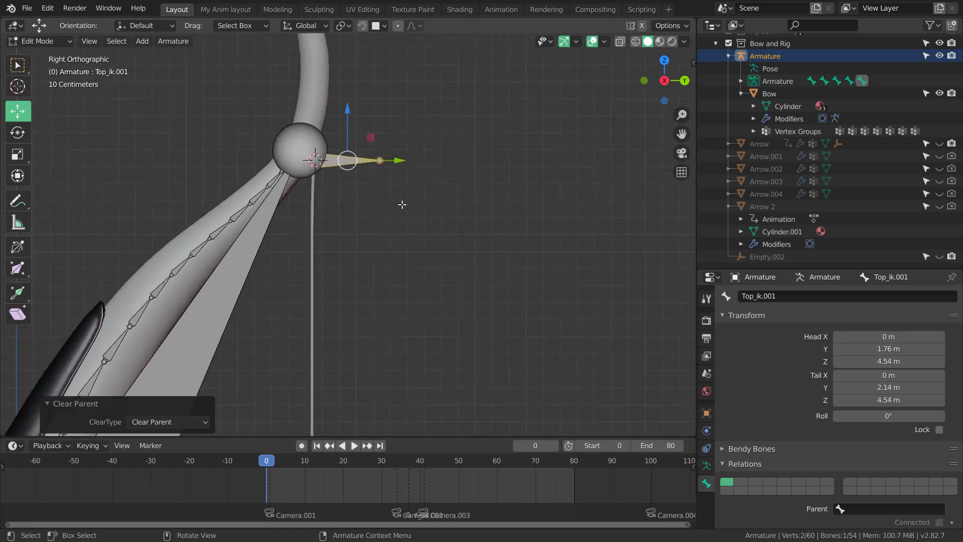
Step: Test moving the unparented duplicate bone freely away from the string knot, cancelling the move
{"action": "key", "text": "g"}
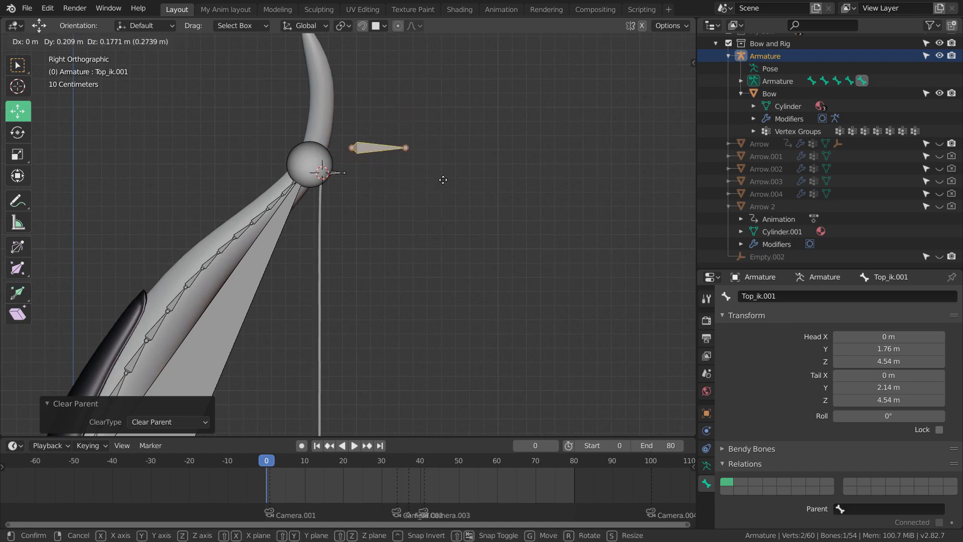
{"action": "right_click", "coordinate": [428, 205]}
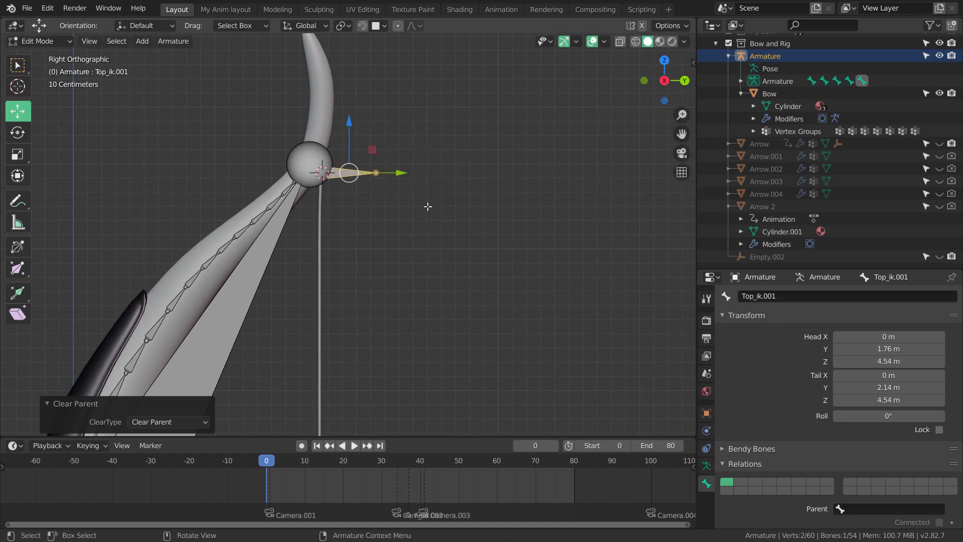
{"action": "scroll", "coordinate": [428, 207], "scroll_direction": "up", "scroll_amount": 1}
{"action": "middle_click_drag", "start_coordinate": [427, 208], "coordinate": [436, 206], "text": "shift"}
{"action": "scroll", "coordinate": [436, 213], "scroll_direction": "up", "scroll_amount": 1}
{"action": "scroll", "coordinate": [436, 223], "scroll_direction": "down", "scroll_amount": 2}
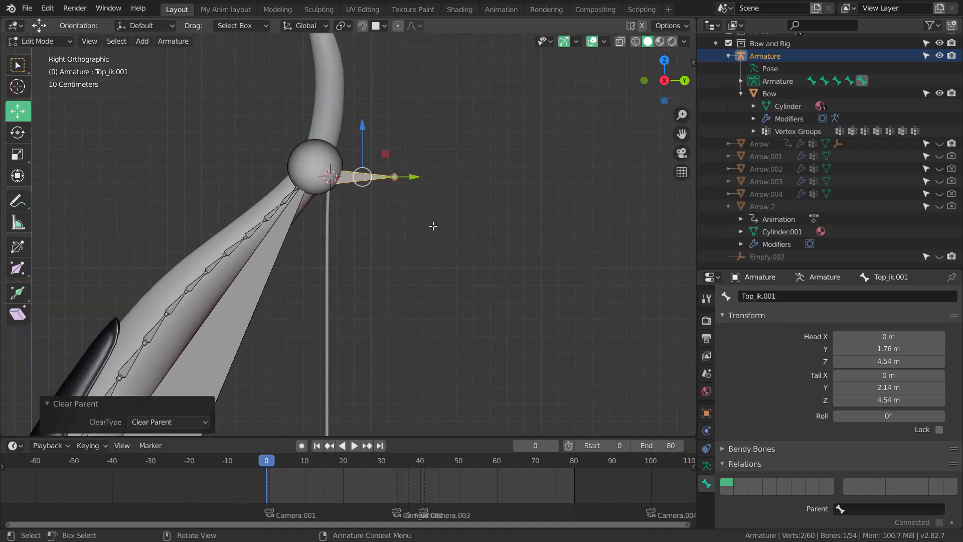
Step: Try shifting the unparented duplicate bone about 0.094 m up along Z, and undo the shift
{"action": "scroll", "coordinate": [435, 221], "scroll_direction": "up", "scroll_amount": 2}
{"action": "scroll", "coordinate": [439, 235], "scroll_direction": "up", "scroll_amount": 1}
{"action": "scroll", "coordinate": [447, 217], "scroll_direction": "down", "scroll_amount": 1}
{"action": "middle_click_drag", "start_coordinate": [451, 232], "coordinate": [433, 182], "text": "shift"}
{"action": "scroll", "coordinate": [447, 217], "scroll_direction": "up", "scroll_amount": 3}
{"action": "scroll", "coordinate": [441, 150], "scroll_direction": "down", "scroll_amount": 3}
{"action": "scroll", "coordinate": [433, 176], "scroll_direction": "up", "scroll_amount": 2}
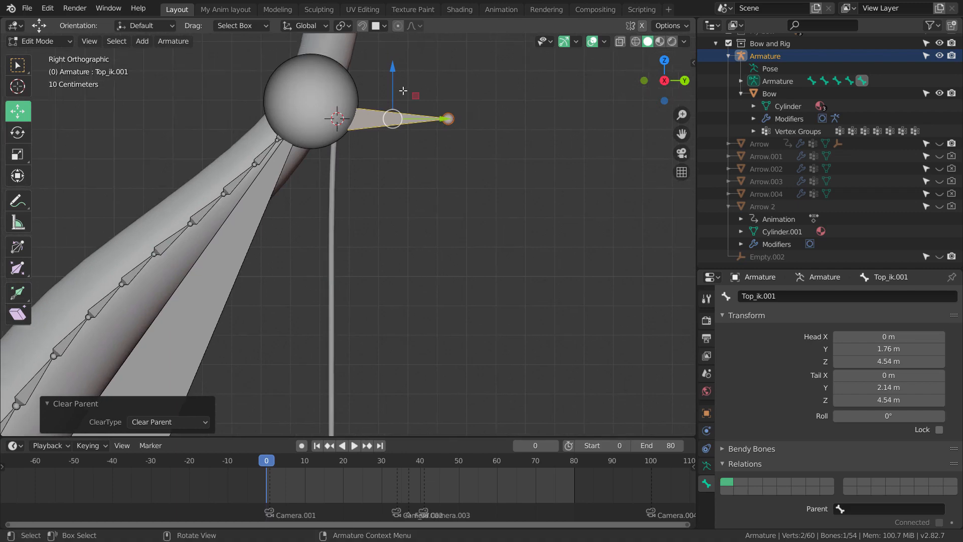
{"action": "left_click_drag", "start_coordinate": [391, 83], "coordinate": [398, 56]}
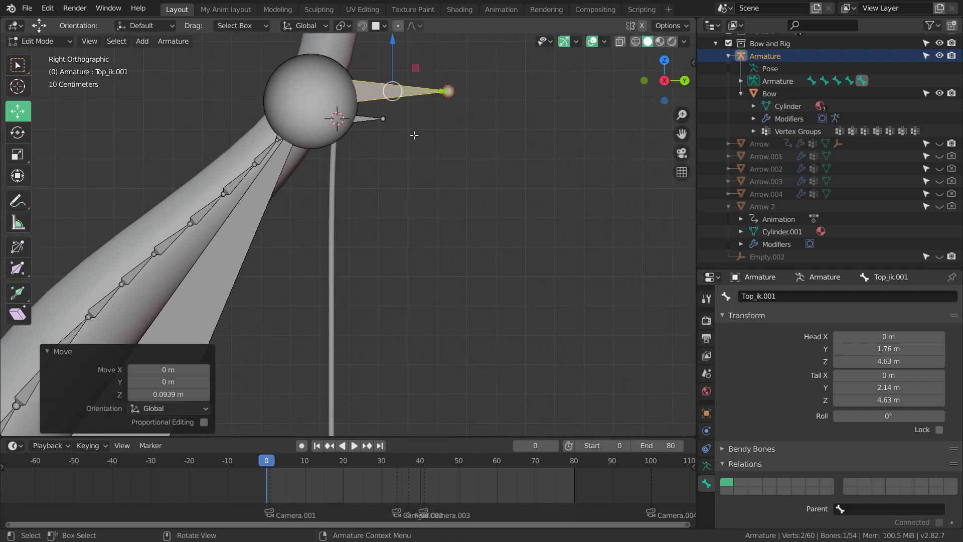
{"action": "key", "text": "ctrl+z"}
Step: Examine the rig from the upper string knot down to the grip and the string bone
{"action": "scroll", "coordinate": [414, 146], "scroll_direction": "down", "scroll_amount": 2}
{"action": "scroll", "coordinate": [404, 161], "scroll_direction": "up", "scroll_amount": 2}
{"action": "scroll", "coordinate": [401, 166], "scroll_direction": "down", "scroll_amount": 2}
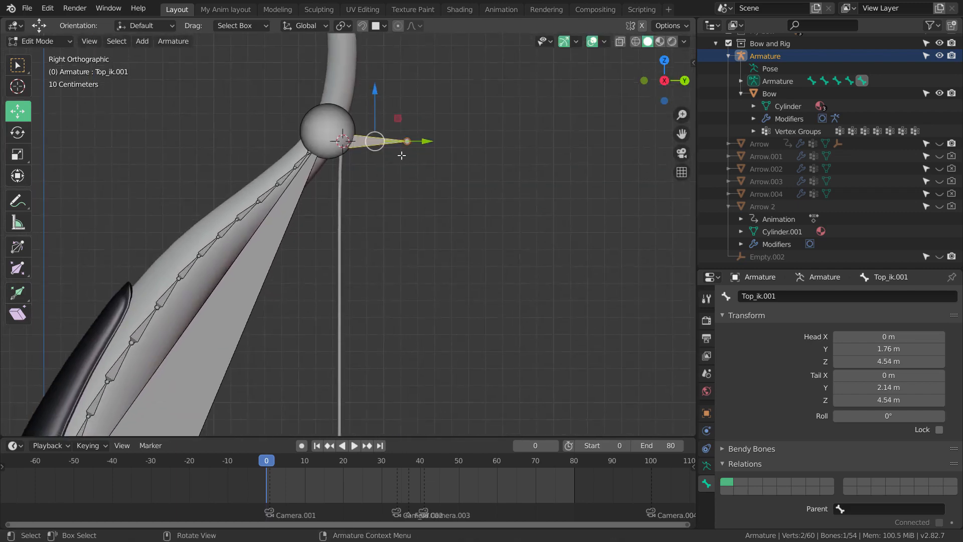
{"action": "scroll", "coordinate": [407, 177], "scroll_direction": "up", "scroll_amount": 2}
{"action": "middle_click_drag", "start_coordinate": [407, 177], "coordinate": [351, 134], "text": "shift"}
{"action": "scroll", "coordinate": [394, 136], "scroll_direction": "down", "scroll_amount": 3}
{"action": "middle_click_drag", "start_coordinate": [432, 149], "coordinate": [345, 65], "text": "shift"}
{"action": "scroll", "coordinate": [419, 189], "scroll_direction": "down", "scroll_amount": 4}
{"action": "middle_click_drag", "start_coordinate": [419, 189], "coordinate": [414, 97], "text": "shift"}
{"action": "scroll", "coordinate": [426, 170], "scroll_direction": "up", "scroll_amount": 1}
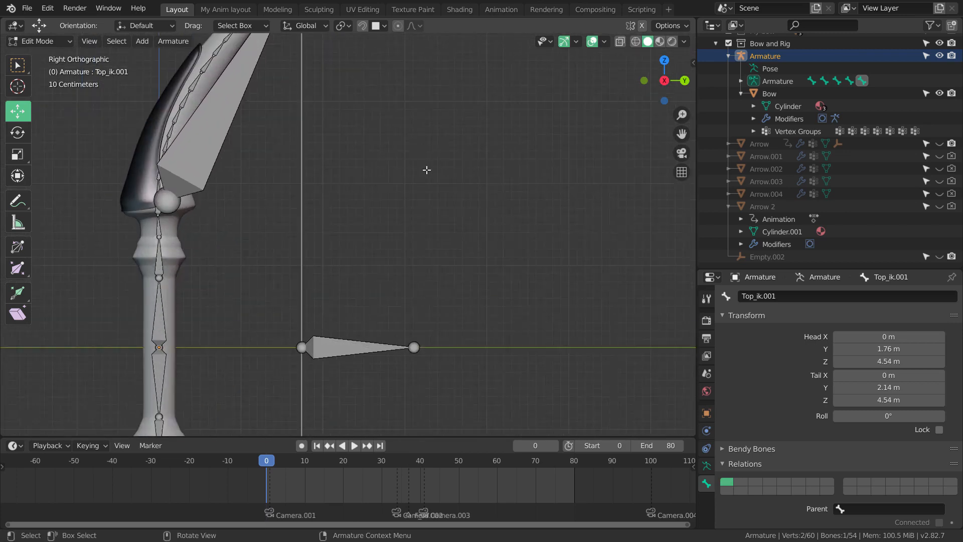
{"action": "middle_click_drag", "start_coordinate": [343, 149], "coordinate": [347, 159], "text": "shift"}
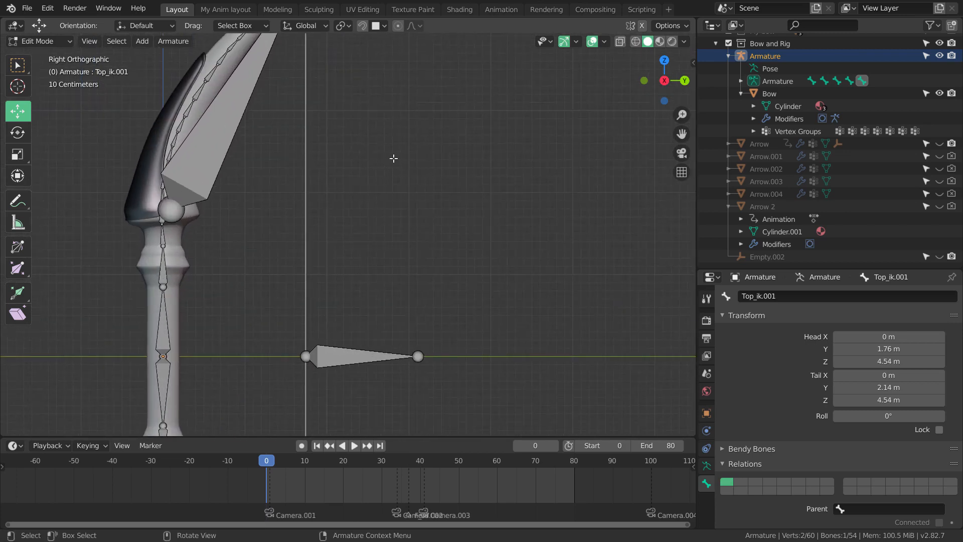
Step: Switch the armature back to Pose Mode
{"action": "key", "text": "ctrl+Tab"}
{"action": "scroll", "coordinate": [395, 187], "scroll_direction": "down", "scroll_amount": 3}
{"action": "scroll", "coordinate": [396, 182], "scroll_direction": "up", "scroll_amount": 3}
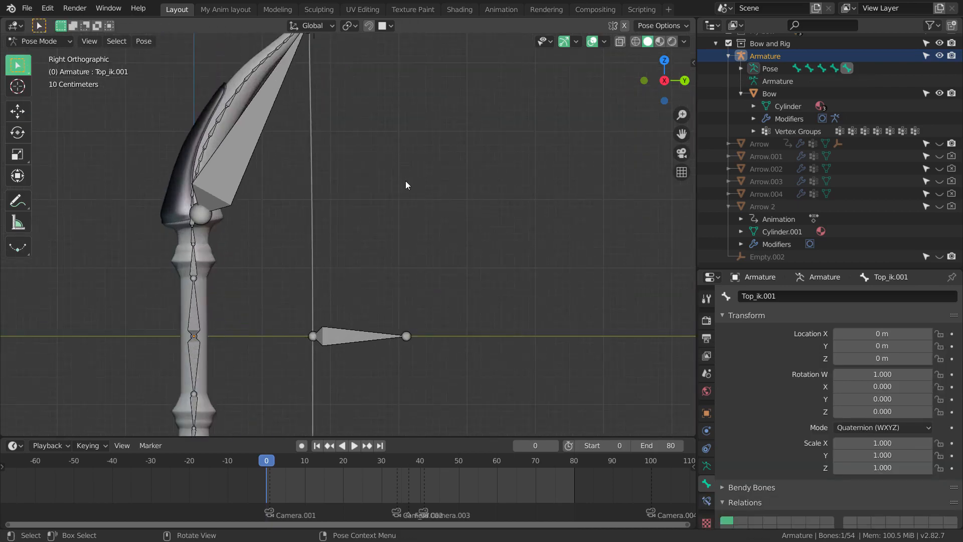
Step: Clear the selection of the duplicated IK bone at the upper string knot so no bones are selected
{"action": "scroll", "coordinate": [391, 150], "scroll_direction": "down", "scroll_amount": 2}
{"action": "scroll", "coordinate": [388, 146], "scroll_direction": "up", "scroll_amount": 10}
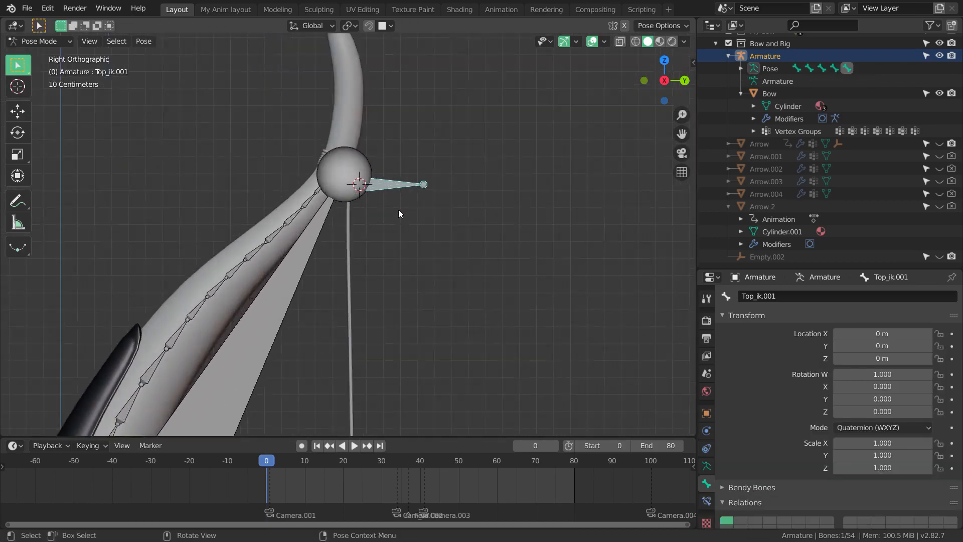
{"action": "scroll", "coordinate": [396, 173], "scroll_direction": "down", "scroll_amount": 3}
{"action": "key", "text": "alt+a"}
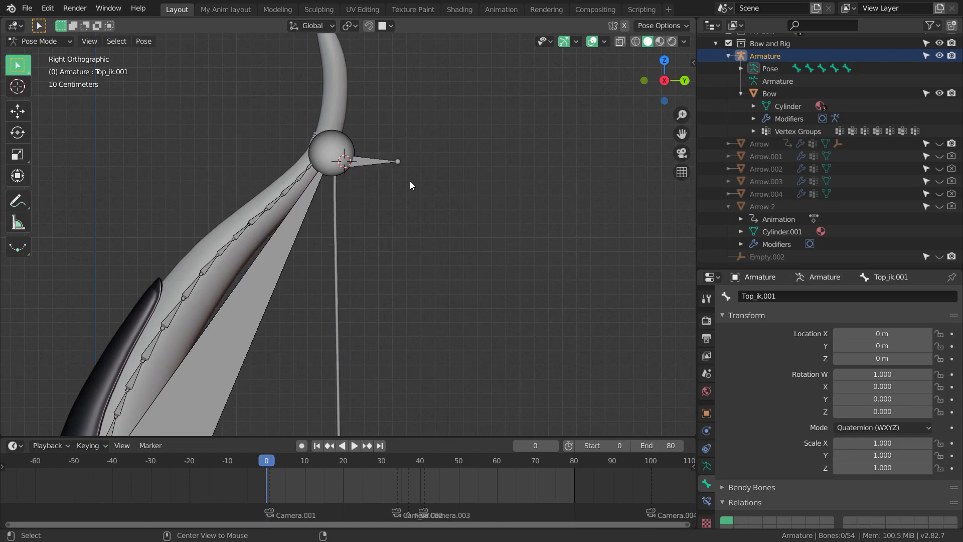
Step: Examine how the upper limb's bone chain, the IK bones at the string knot and the central string bone are arranged
{"action": "scroll", "coordinate": [410, 181], "scroll_direction": "down", "scroll_amount": 4}
{"action": "scroll", "coordinate": [409, 169], "scroll_direction": "up", "scroll_amount": 5}
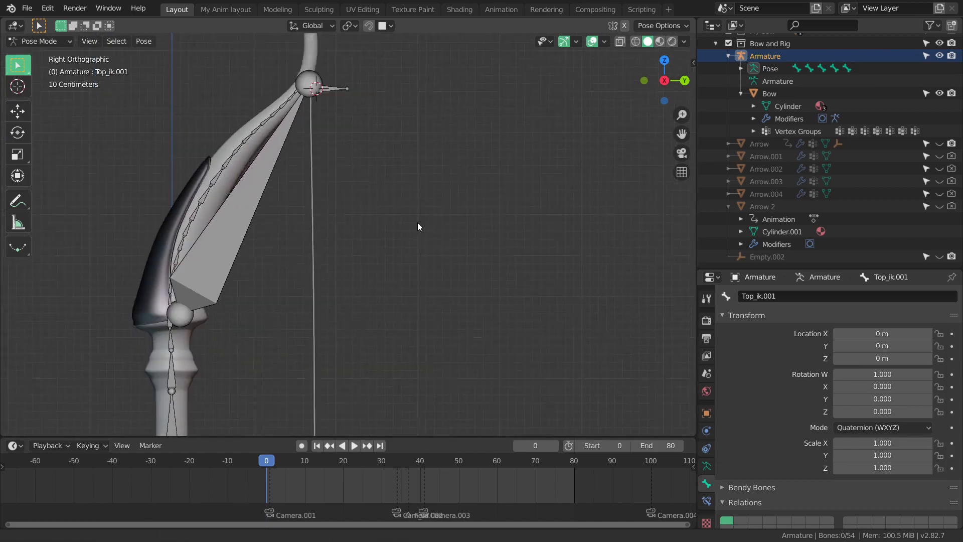
{"action": "scroll", "coordinate": [427, 164], "scroll_direction": "down", "scroll_amount": 6}
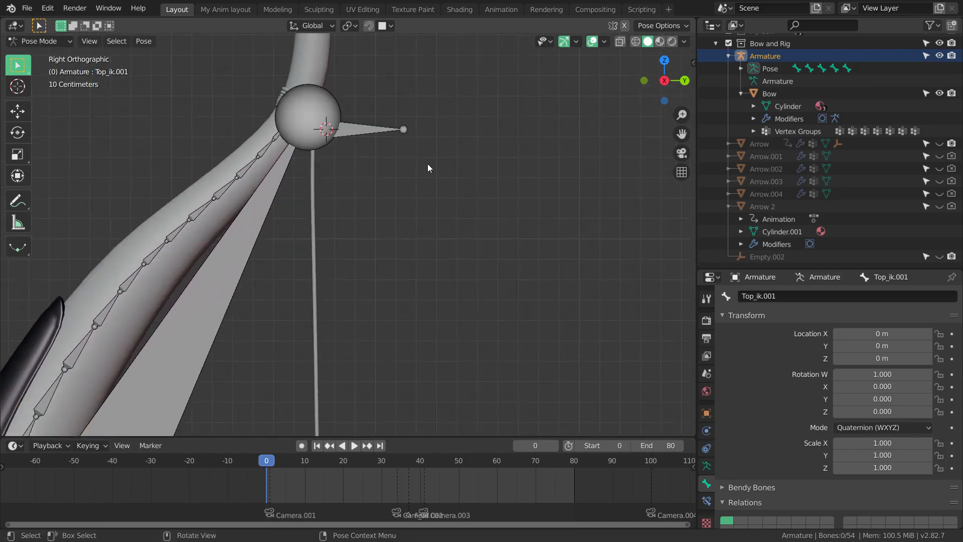
{"action": "scroll", "coordinate": [420, 199], "scroll_direction": "up", "scroll_amount": 2}
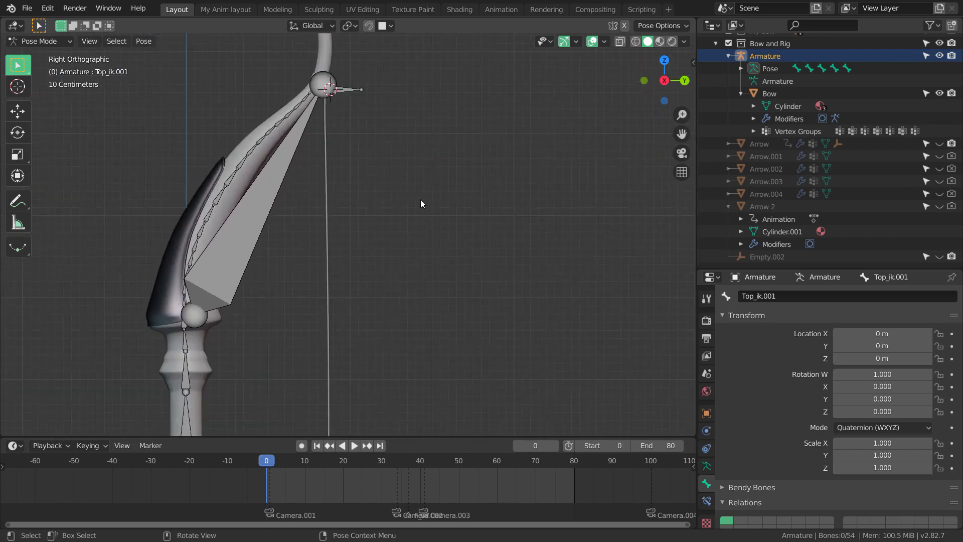
{"action": "scroll", "coordinate": [420, 200], "scroll_direction": "down", "scroll_amount": 4}
{"action": "scroll", "coordinate": [426, 206], "scroll_direction": "up", "scroll_amount": 3}
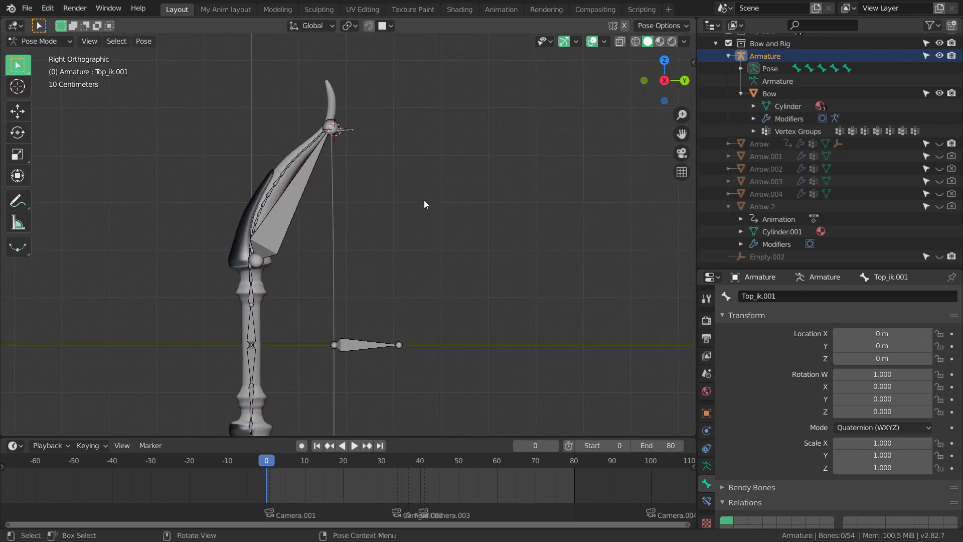
{"action": "scroll", "coordinate": [423, 204], "scroll_direction": "up", "scroll_amount": 3}
{"action": "scroll", "coordinate": [438, 203], "scroll_direction": "down", "scroll_amount": 4}
{"action": "scroll", "coordinate": [431, 221], "scroll_direction": "up", "scroll_amount": 2}
{"action": "scroll", "coordinate": [367, 284], "scroll_direction": "up", "scroll_amount": 1}
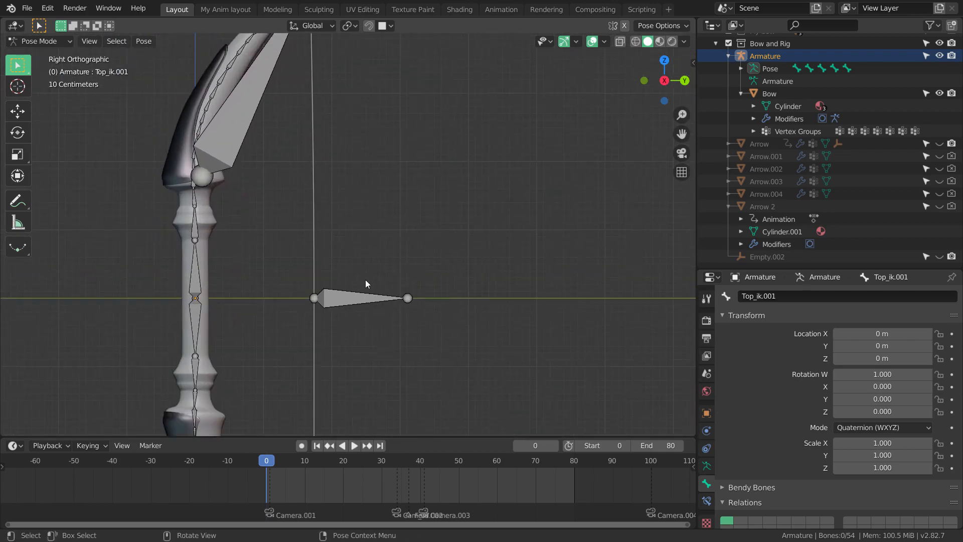
{"action": "scroll", "coordinate": [410, 145], "scroll_direction": "down", "scroll_amount": 4}
{"action": "scroll", "coordinate": [401, 190], "scroll_direction": "up", "scroll_amount": 5}
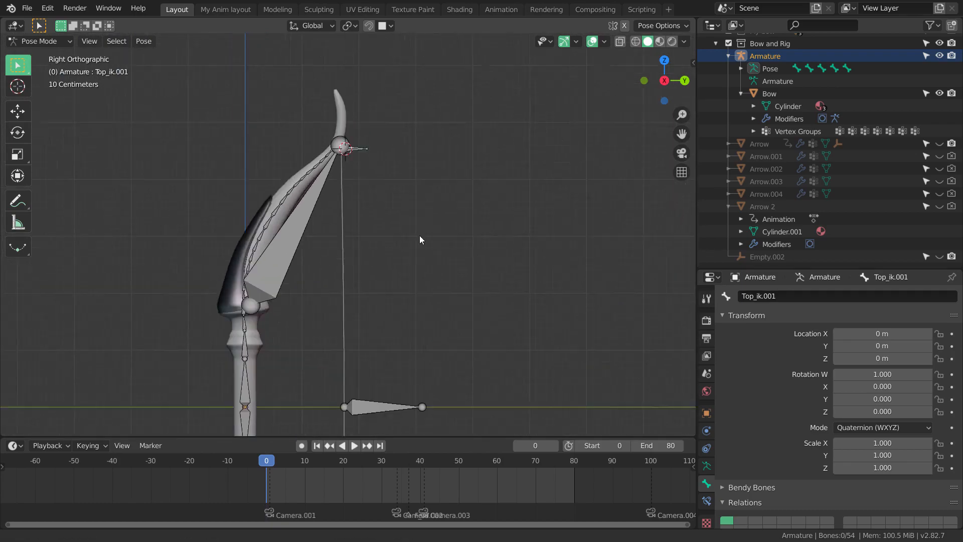
{"action": "scroll", "coordinate": [408, 219], "scroll_direction": "up", "scroll_amount": 3}
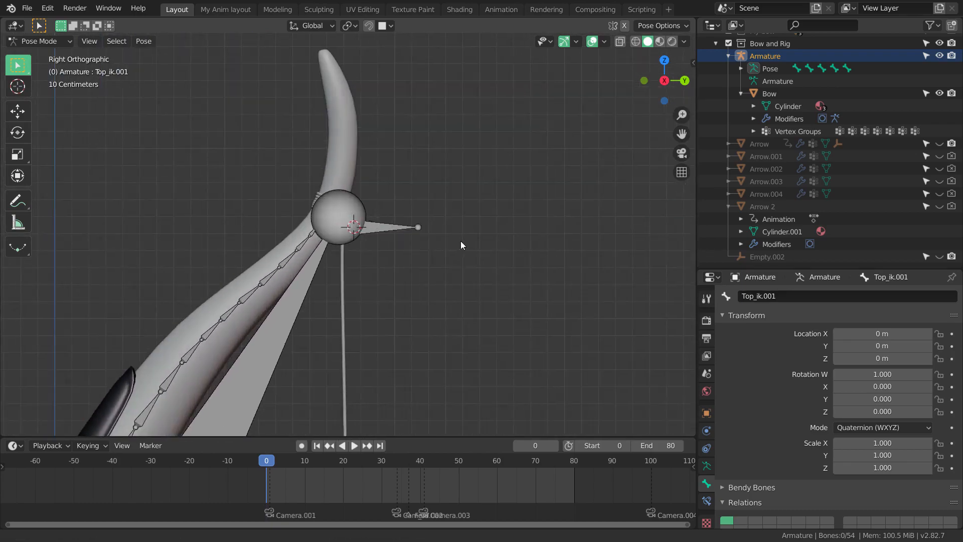
Step: Examine the Top_ik.001 bone at the bow's upper tip and its placement relative to the upper limb and the string bone
{"action": "scroll", "coordinate": [418, 226], "scroll_direction": "up", "scroll_amount": 4}
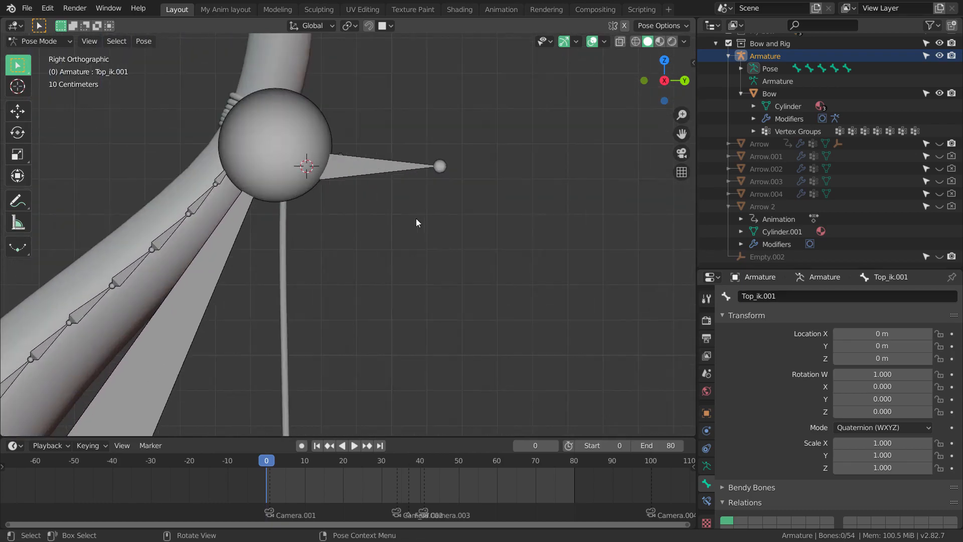
{"action": "left_click", "coordinate": [420, 170]}
{"action": "scroll", "coordinate": [425, 197], "scroll_direction": "down", "scroll_amount": 8}
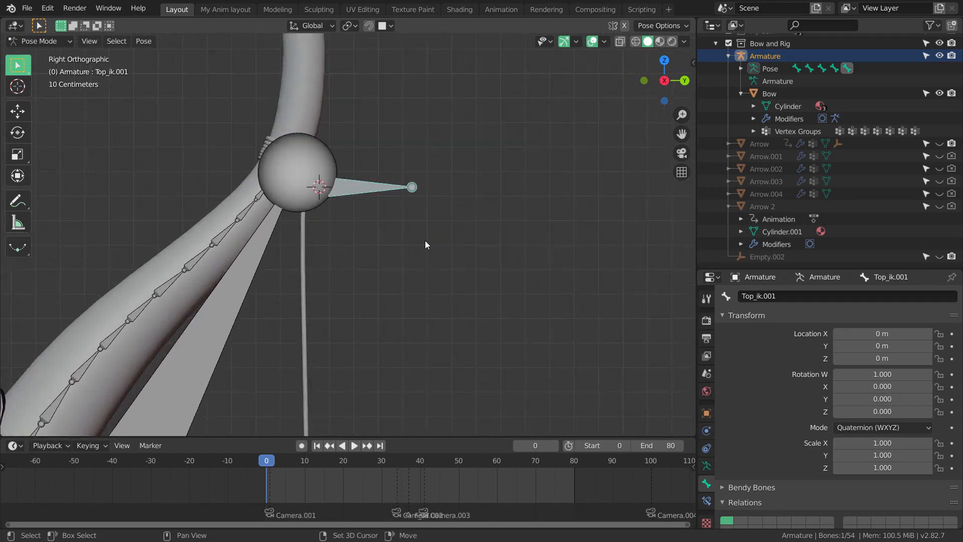
{"action": "middle_click_drag", "start_coordinate": [404, 224], "coordinate": [411, 177], "text": "shift"}
{"action": "middle_click_drag", "start_coordinate": [356, 86], "coordinate": [356, 107], "text": "shift"}
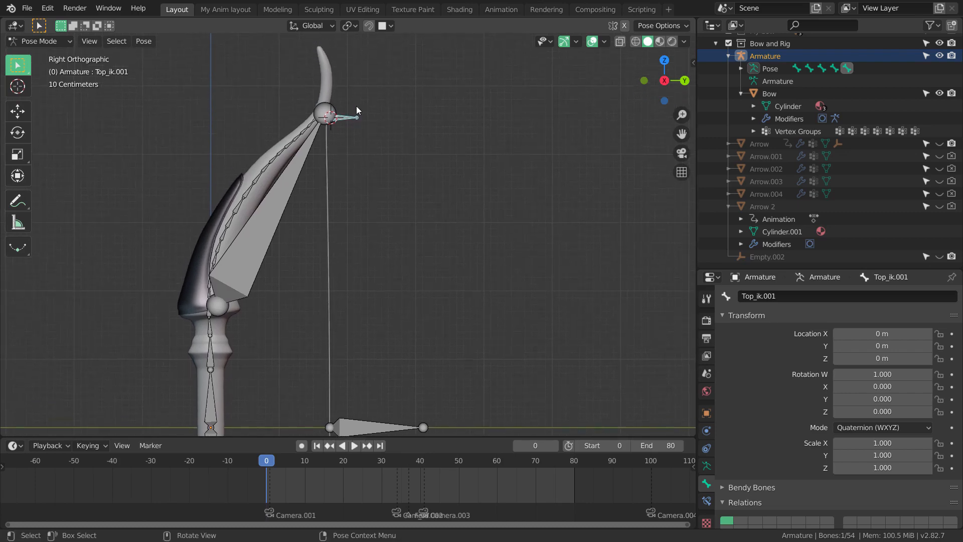
{"action": "middle_click_drag", "start_coordinate": [385, 224], "coordinate": [343, 209], "text": "shift"}
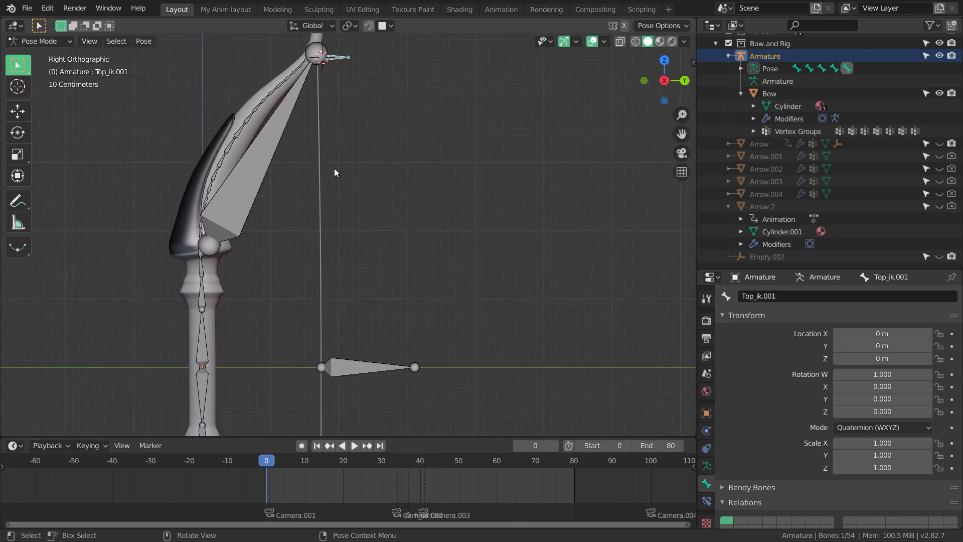
{"action": "scroll", "coordinate": [368, 197], "scroll_direction": "down", "scroll_amount": 2}
{"action": "scroll", "coordinate": [384, 178], "scroll_direction": "up", "scroll_amount": 3}
{"action": "middle_click_drag", "start_coordinate": [386, 154], "coordinate": [386, 191], "text": "shift"}
{"action": "scroll", "coordinate": [392, 200], "scroll_direction": "down", "scroll_amount": 2}
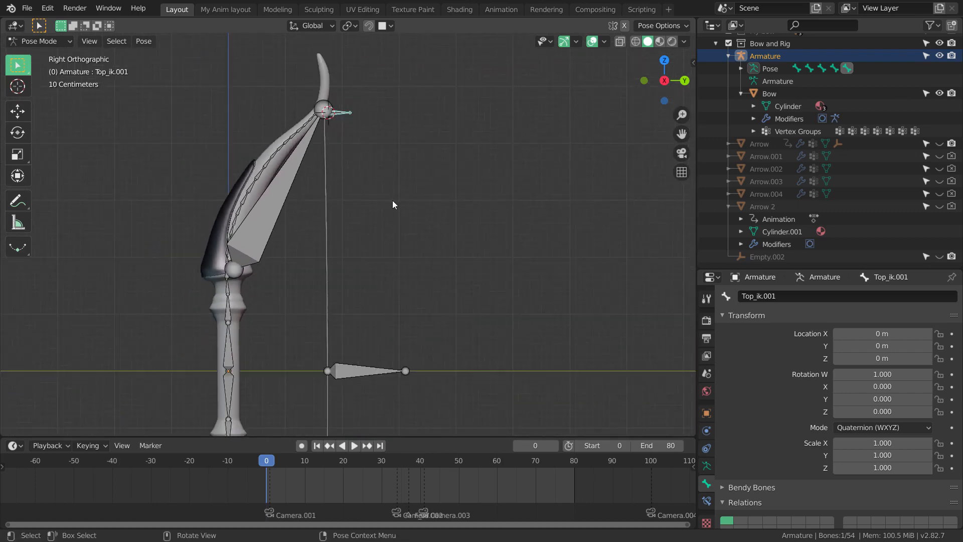
{"action": "scroll", "coordinate": [395, 199], "scroll_direction": "up", "scroll_amount": 1}
{"action": "scroll", "coordinate": [395, 200], "scroll_direction": "up", "scroll_amount": 2}
{"action": "middle_click_drag", "start_coordinate": [430, 337], "coordinate": [386, 316], "text": "shift"}
{"action": "scroll", "coordinate": [399, 296], "scroll_direction": "down", "scroll_amount": 3}
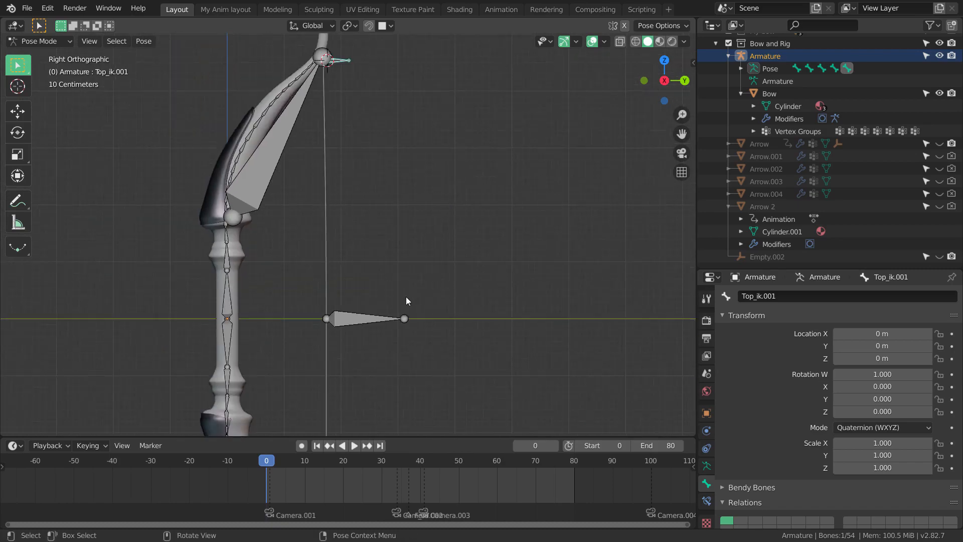
{"action": "scroll", "coordinate": [395, 272], "scroll_direction": "up", "scroll_amount": 2}
{"action": "scroll", "coordinate": [386, 230], "scroll_direction": "down", "scroll_amount": 3}
{"action": "scroll", "coordinate": [389, 156], "scroll_direction": "up", "scroll_amount": 3}
{"action": "middle_click_drag", "start_coordinate": [387, 112], "coordinate": [392, 216], "text": "shift"}
{"action": "scroll", "coordinate": [392, 215], "scroll_direction": "up", "scroll_amount": 1}
{"action": "scroll", "coordinate": [398, 208], "scroll_direction": "up", "scroll_amount": 2}
{"action": "scroll", "coordinate": [426, 223], "scroll_direction": "down", "scroll_amount": 5}
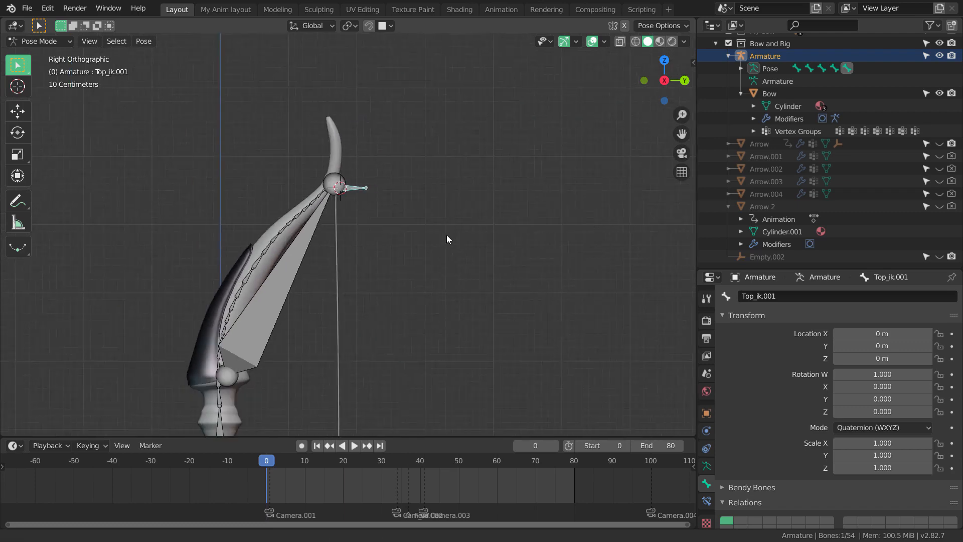
{"action": "scroll", "coordinate": [441, 228], "scroll_direction": "up", "scroll_amount": 4}
{"action": "scroll", "coordinate": [435, 246], "scroll_direction": "down", "scroll_amount": 3}
{"action": "scroll", "coordinate": [423, 221], "scroll_direction": "up", "scroll_amount": 2}
{"action": "scroll", "coordinate": [419, 212], "scroll_direction": "down", "scroll_amount": 4}
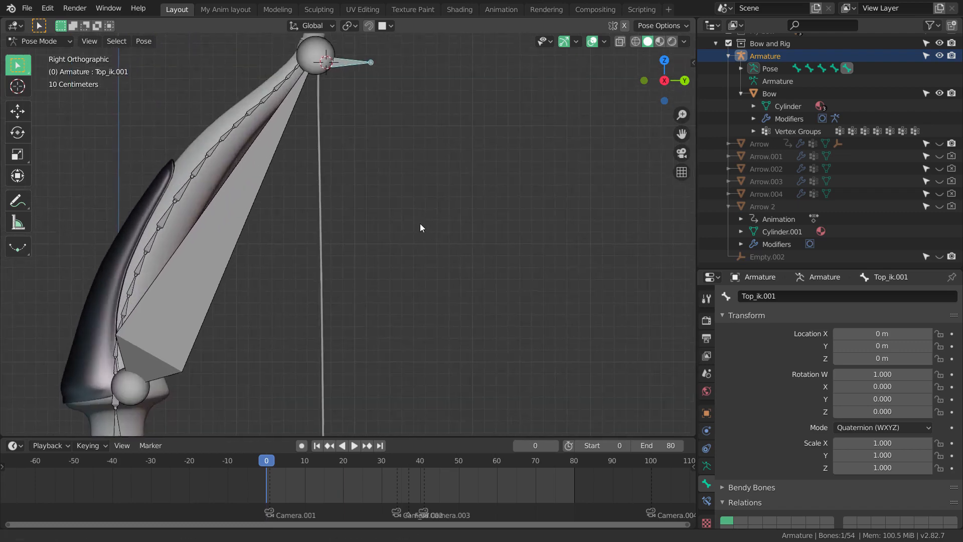
Step: Add a Limit Distance constraint to the Top_ik.001 bone at the upper tip, with the string bone as its target
{"action": "key", "text": "alt+a"}
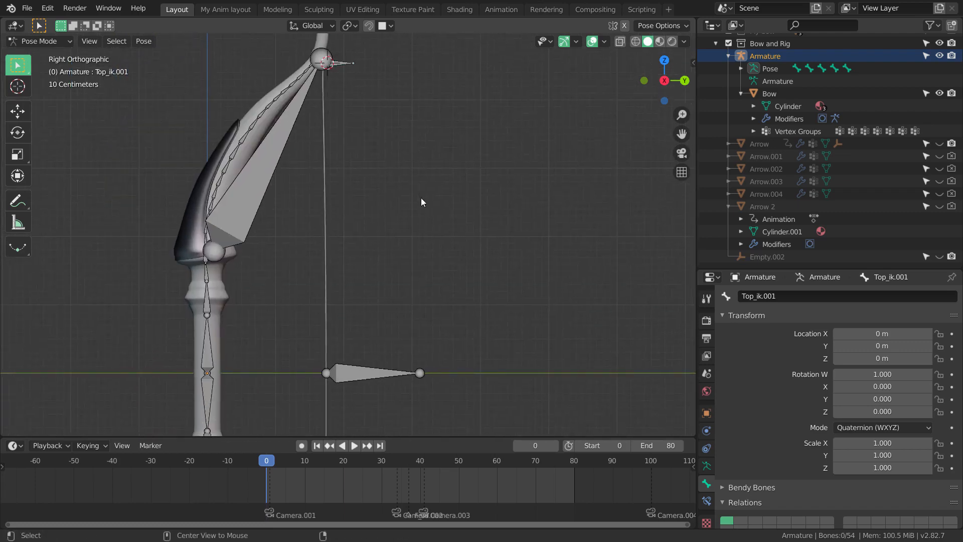
{"action": "left_click", "coordinate": [365, 374]}
{"action": "scroll", "coordinate": [425, 203], "scroll_direction": "up", "scroll_amount": 4}
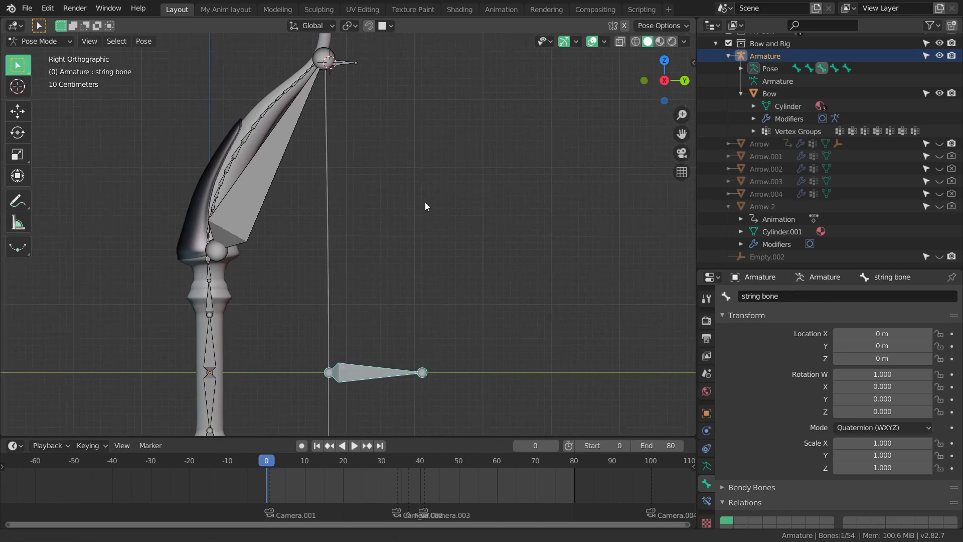
{"action": "middle_click_drag", "start_coordinate": [423, 148], "coordinate": [431, 218], "text": "shift"}
{"action": "scroll", "coordinate": [435, 249], "scroll_direction": "up", "scroll_amount": 6}
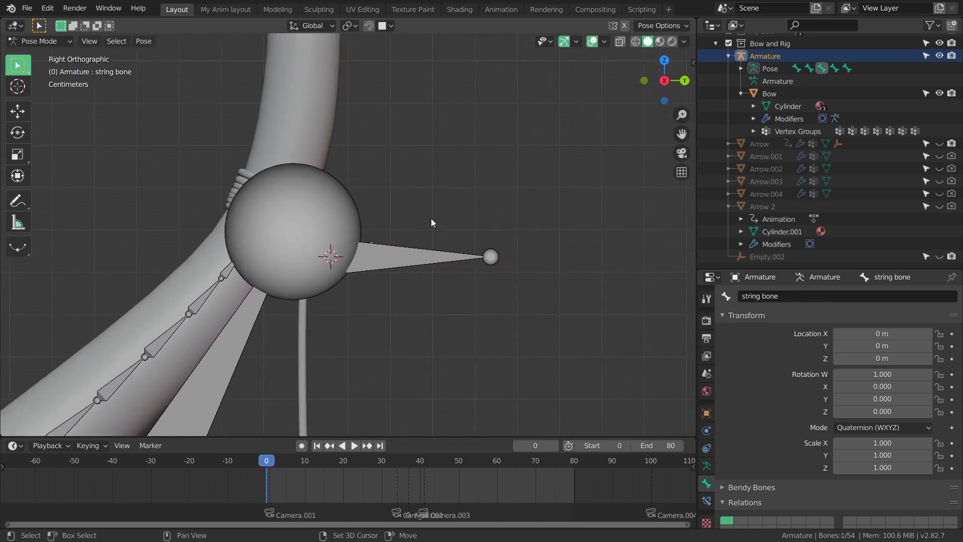
{"action": "scroll", "coordinate": [451, 226], "scroll_direction": "up", "scroll_amount": 3}
{"action": "left_click", "coordinate": [473, 234], "text": "shift"}
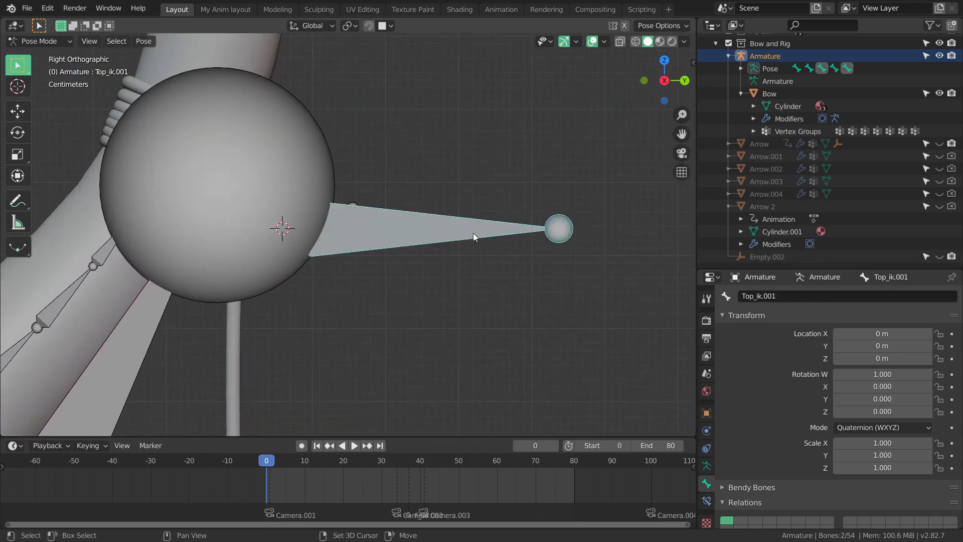
{"action": "scroll", "coordinate": [473, 233], "scroll_direction": "down", "scroll_amount": 12}
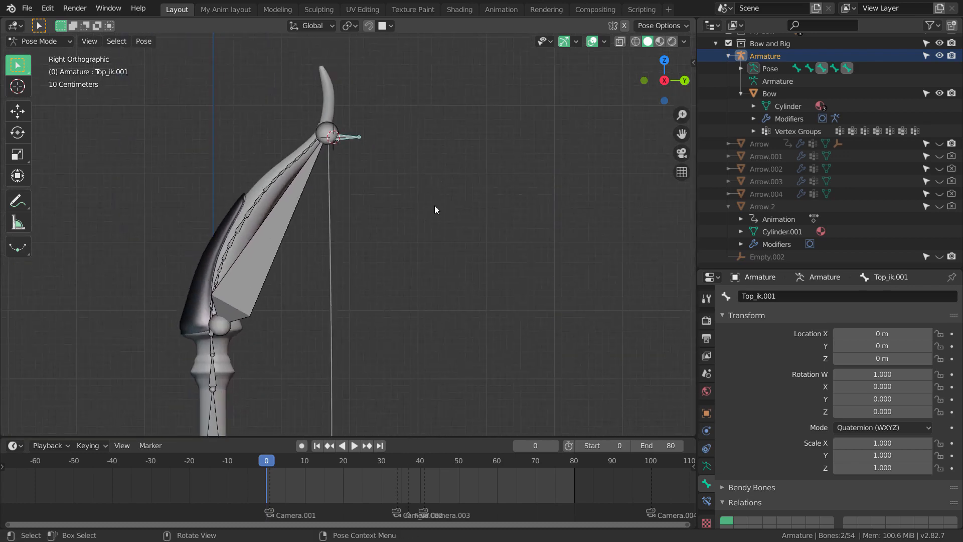
{"action": "scroll", "coordinate": [449, 236], "scroll_direction": "up", "scroll_amount": 2}
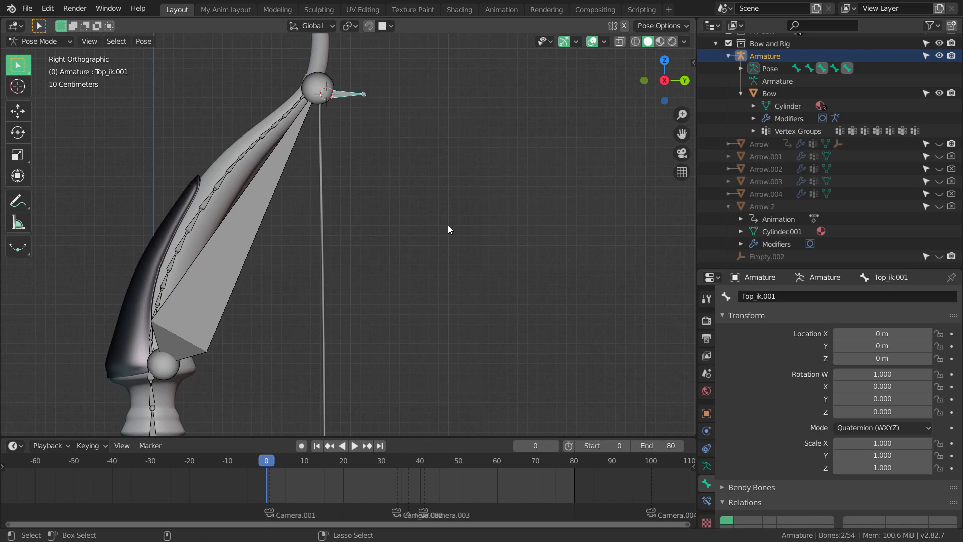
{"action": "key", "text": "shift+ctrl+c"}
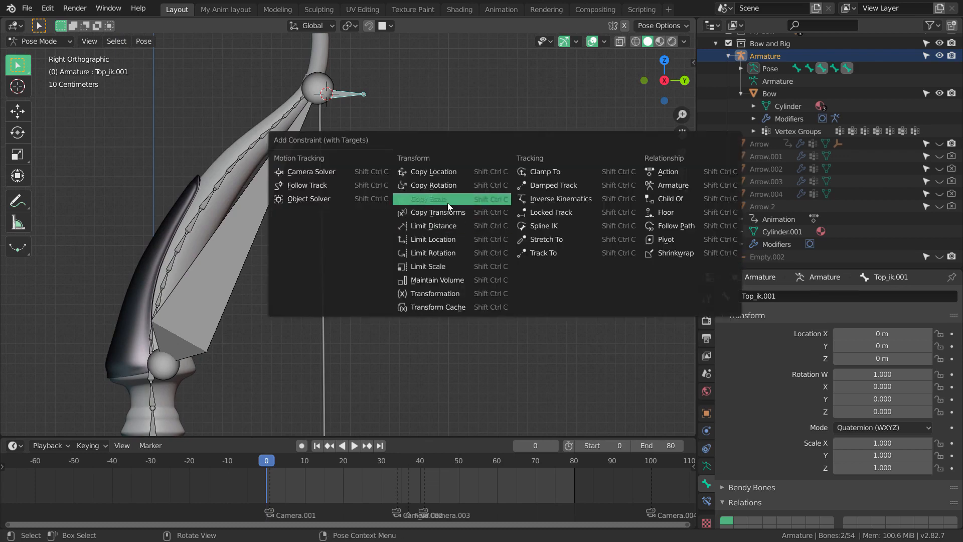
{"action": "left_click", "coordinate": [449, 226]}
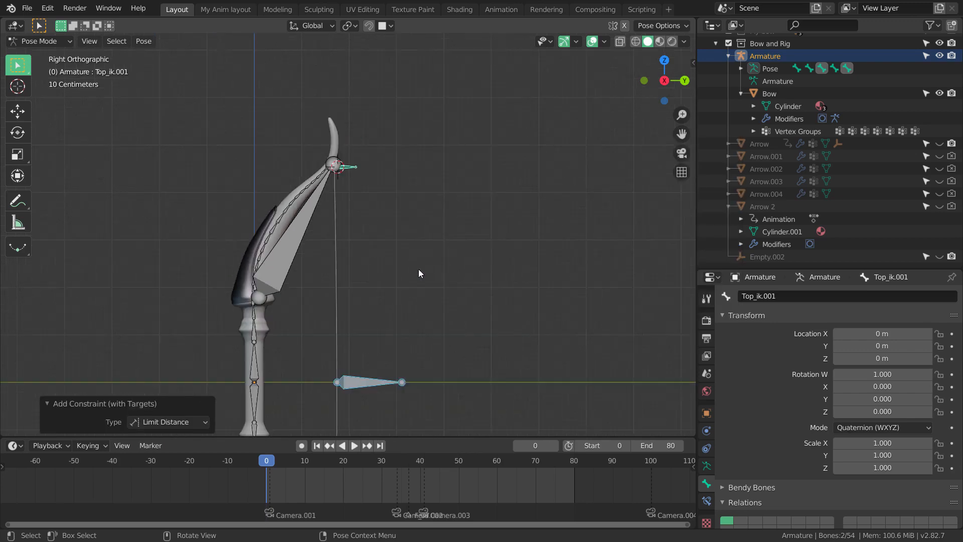
Step: Test the Limit Distance constraint by pulling the string bone away from the bow, cancelling each trial move
{"action": "left_click", "coordinate": [398, 294]}
{"action": "scroll", "coordinate": [430, 288], "scroll_direction": "down", "scroll_amount": 2}
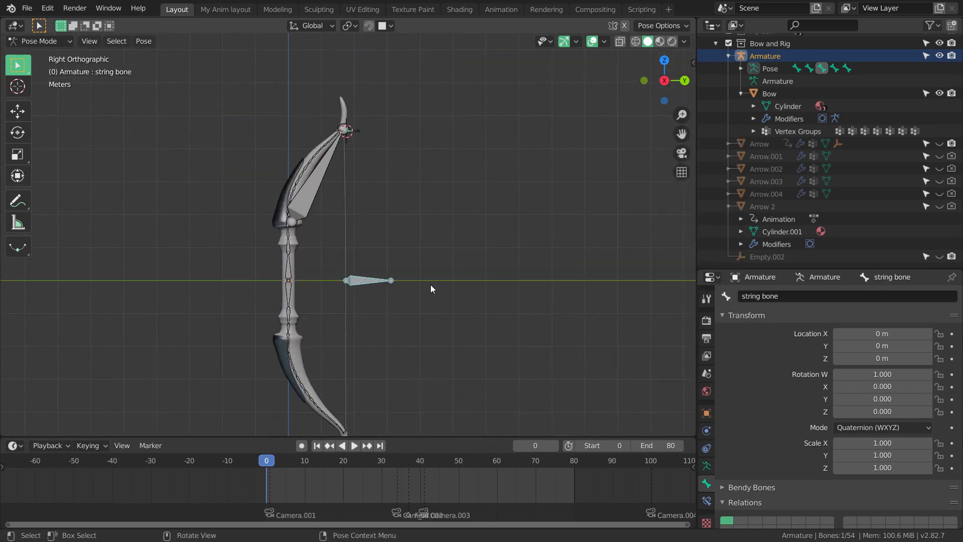
{"action": "key", "text": "g"}
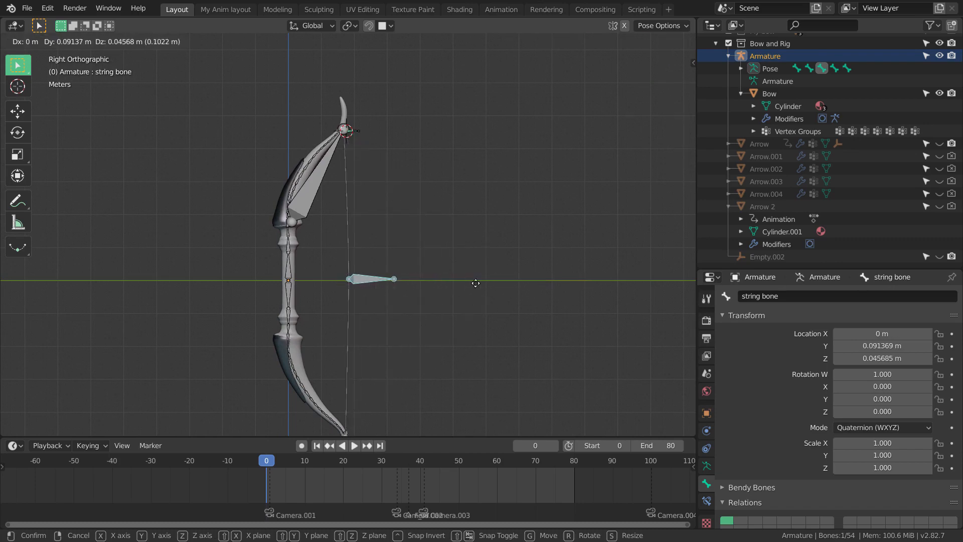
{"action": "key", "text": "Escape"}
{"action": "key", "text": "g"}
{"action": "key", "text": "Escape"}
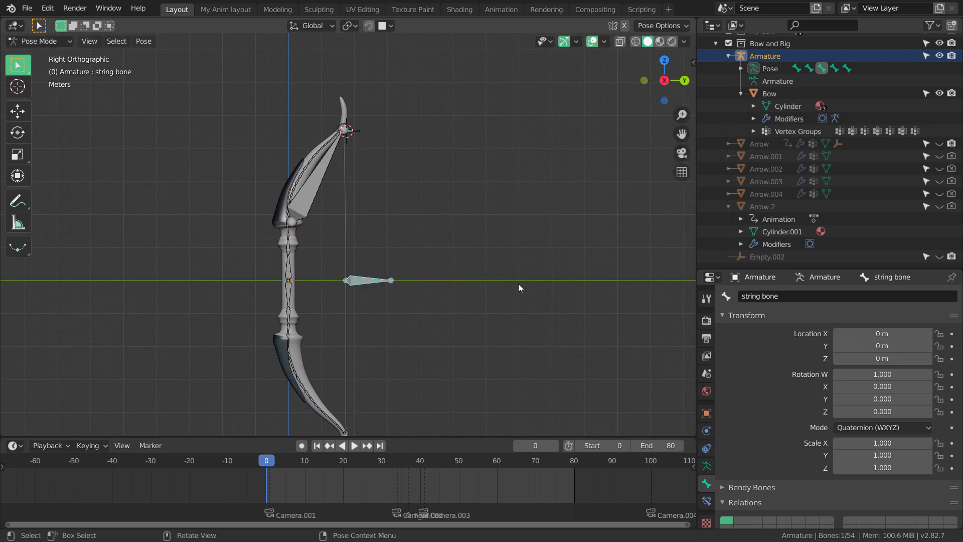
{"action": "scroll", "coordinate": [362, 135], "scroll_direction": "up", "scroll_amount": 2}
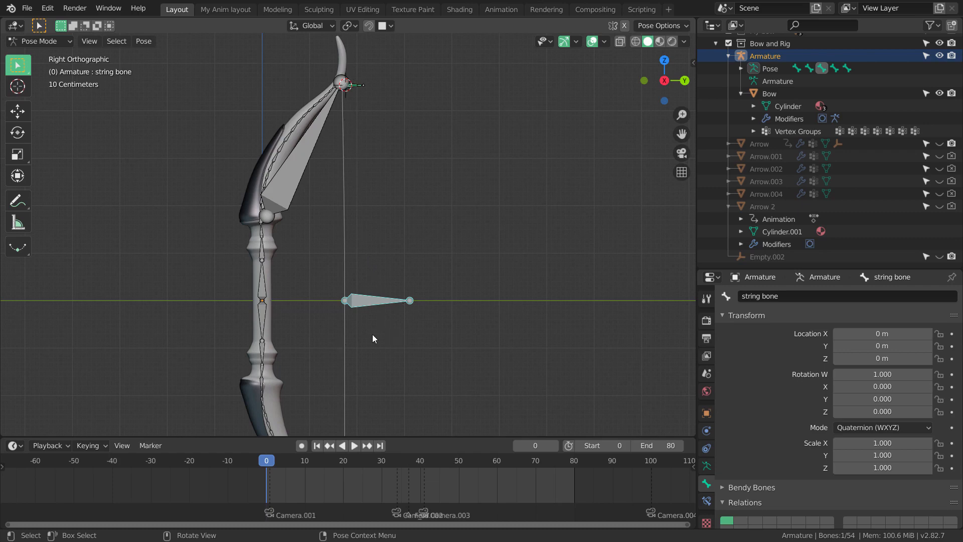
{"action": "key", "text": "g"}
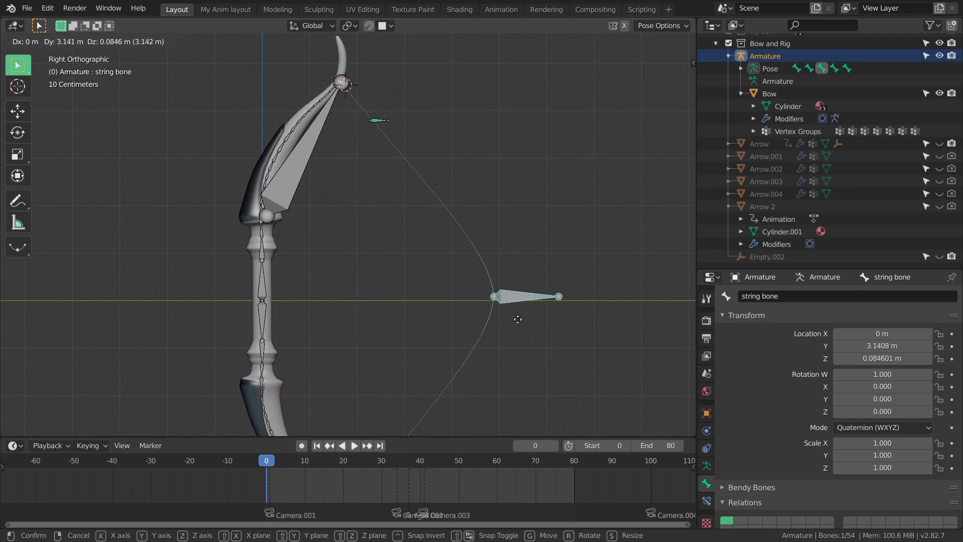
{"action": "right_click", "coordinate": [475, 323]}
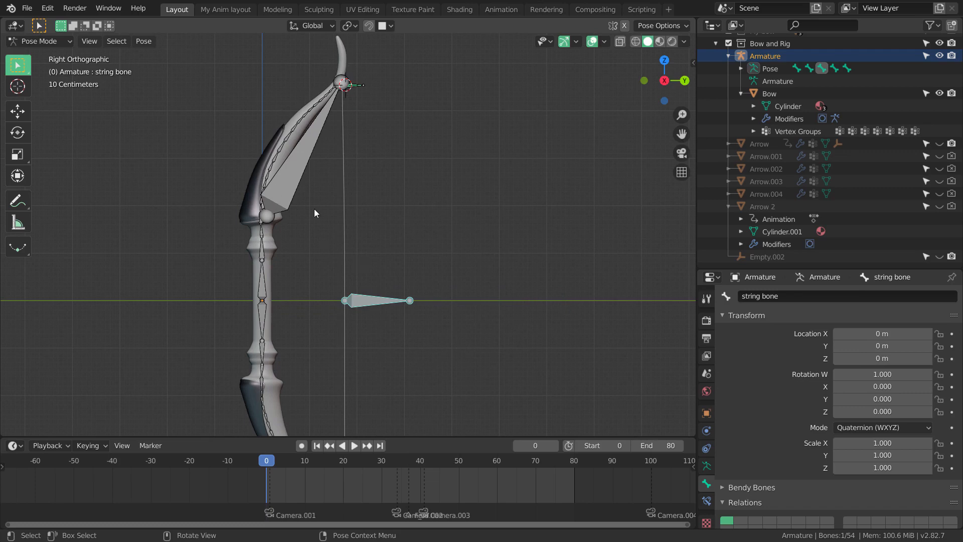
Step: Inspect the upper limb and test how Top_ik.001 reacts to a slight downward move of the string bone, cancelling the move
{"action": "scroll", "coordinate": [363, 223], "scroll_direction": "up", "scroll_amount": 3}
{"action": "scroll", "coordinate": [375, 206], "scroll_direction": "up", "scroll_amount": 4, "text": "shift"}
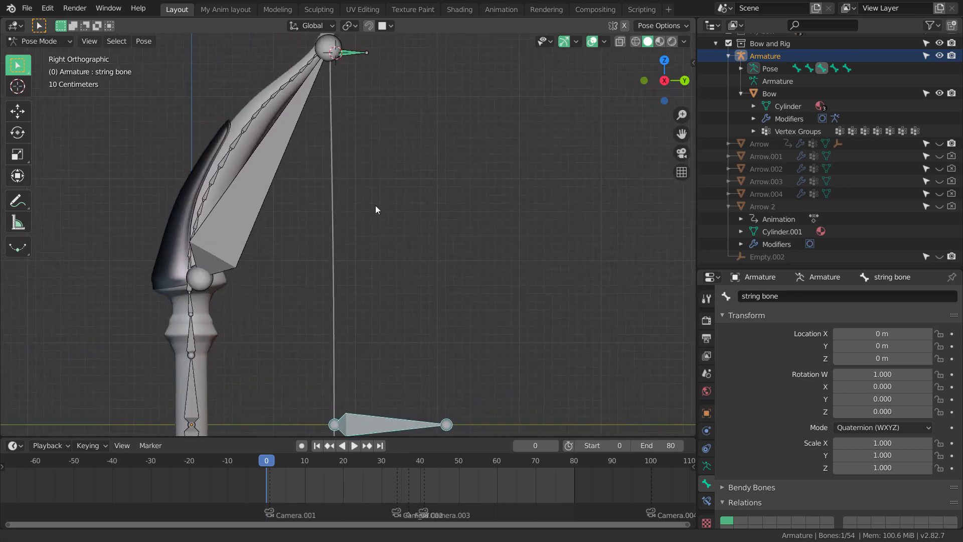
{"action": "scroll", "coordinate": [377, 205], "scroll_direction": "up", "scroll_amount": 2}
{"action": "scroll", "coordinate": [380, 234], "scroll_direction": "up", "scroll_amount": 2, "text": "shift"}
{"action": "scroll", "coordinate": [380, 234], "scroll_direction": "down", "scroll_amount": 6}
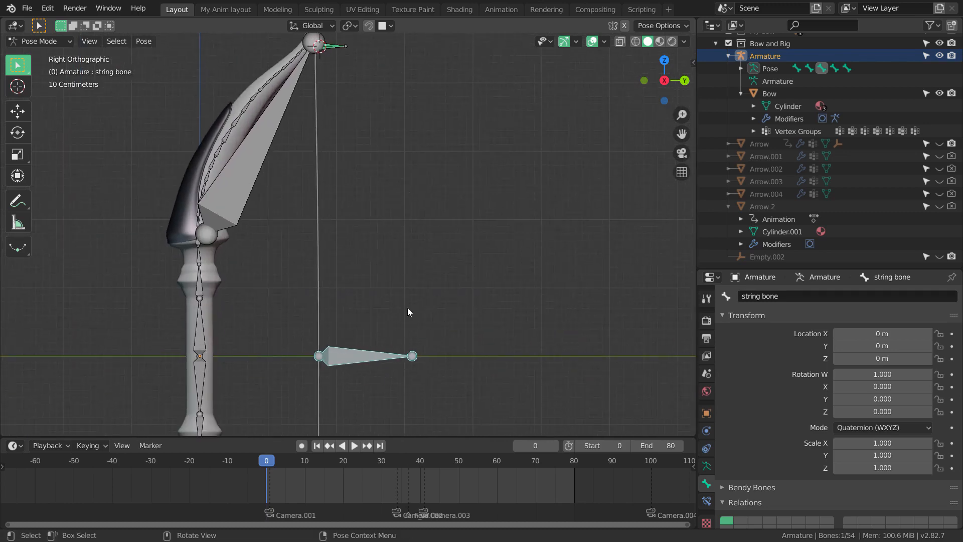
{"action": "key", "text": "g"}
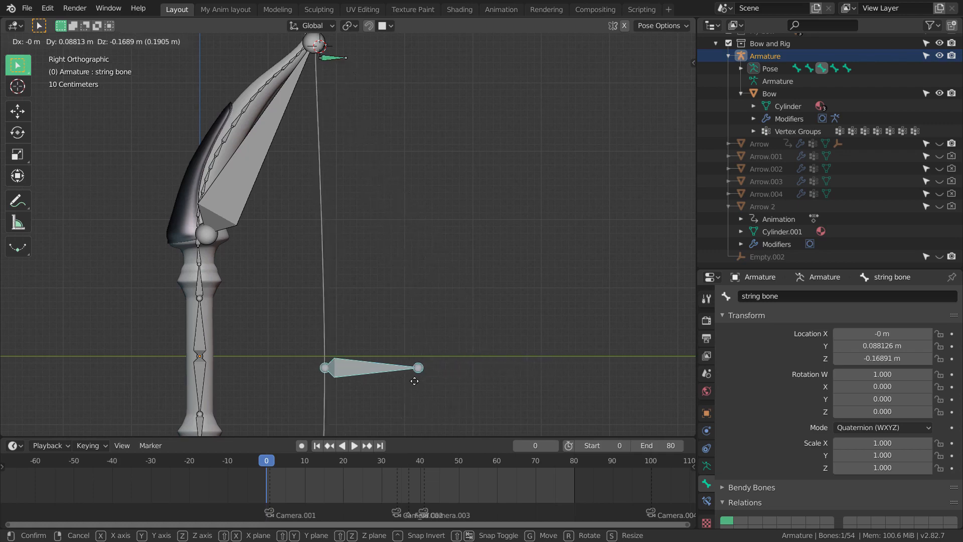
{"action": "right_click", "coordinate": [424, 385]}
Step: Test how the upper limb and Top_ik.001 react to rotating the Top rotation bone, cancelling the rotation
{"action": "scroll", "coordinate": [375, 226], "scroll_direction": "up", "scroll_amount": 5}
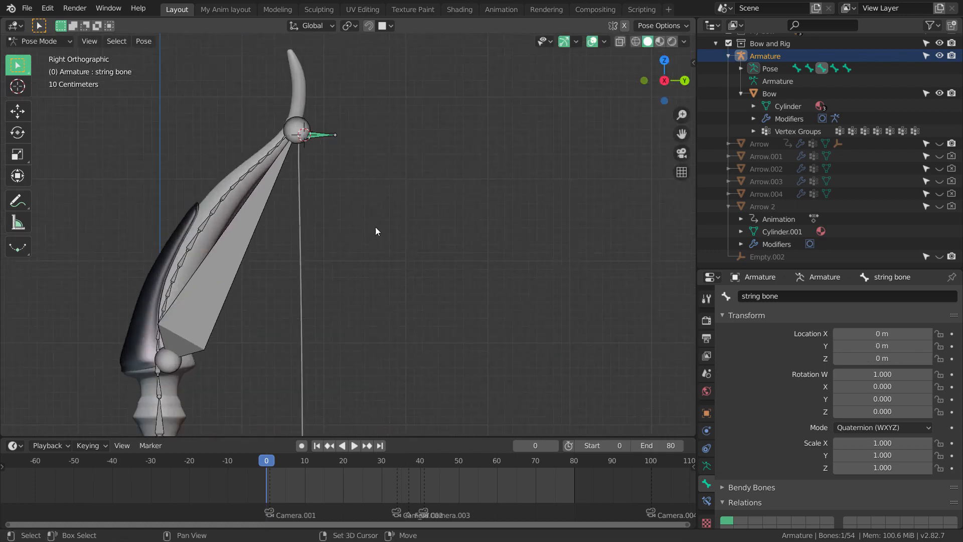
{"action": "middle_click_drag", "start_coordinate": [402, 241], "coordinate": [410, 241], "text": "shift"}
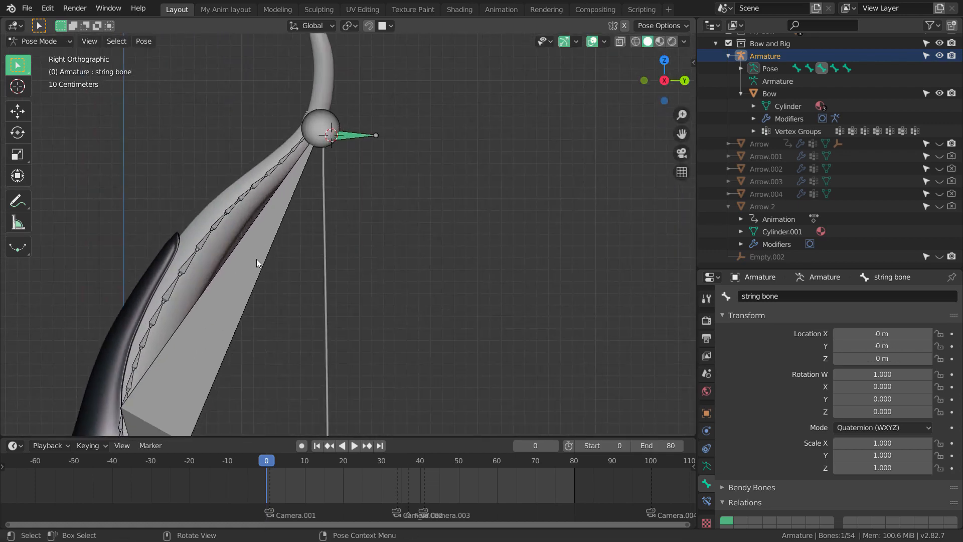
{"action": "middle_click_drag", "start_coordinate": [257, 258], "coordinate": [262, 236], "text": "shift"}
{"action": "left_click", "coordinate": [262, 236]}
{"action": "key", "text": "r"}
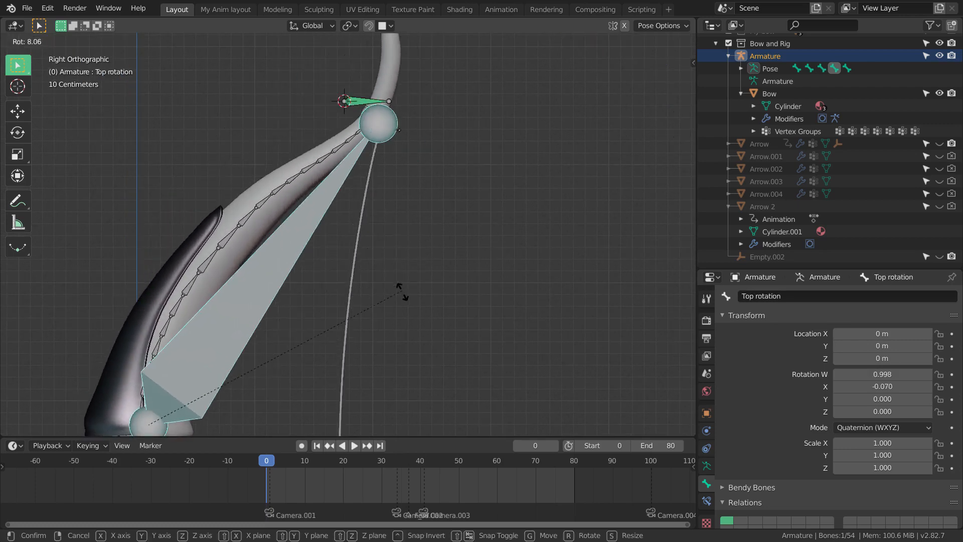
{"action": "right_click", "coordinate": [257, 236]}
Step: Examine up close how the Top rotation bone, Top_ik.001 and the string meet at the bow's upper tip
{"action": "scroll", "coordinate": [277, 214], "scroll_direction": "up", "scroll_amount": 1}
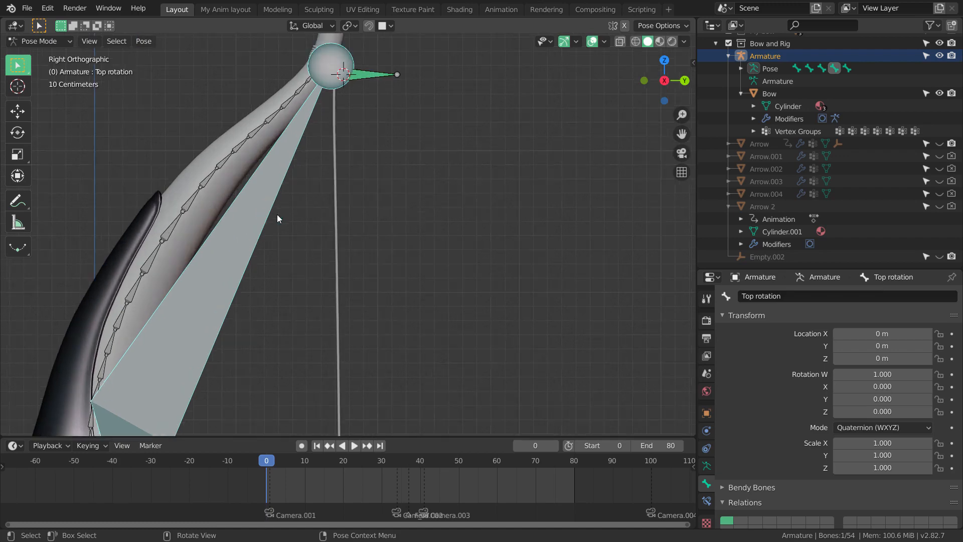
{"action": "middle_click_drag", "start_coordinate": [297, 173], "coordinate": [283, 245], "text": "shift"}
{"action": "scroll", "coordinate": [360, 154], "scroll_direction": "up", "scroll_amount": 1}
{"action": "scroll", "coordinate": [360, 154], "scroll_direction": "down", "scroll_amount": 2}
{"action": "middle_click_drag", "start_coordinate": [352, 202], "coordinate": [369, 195], "text": "shift"}
{"action": "scroll", "coordinate": [378, 206], "scroll_direction": "up", "scroll_amount": 3}
{"action": "scroll", "coordinate": [386, 200], "scroll_direction": "down", "scroll_amount": 3}
{"action": "scroll", "coordinate": [374, 189], "scroll_direction": "up", "scroll_amount": 2}
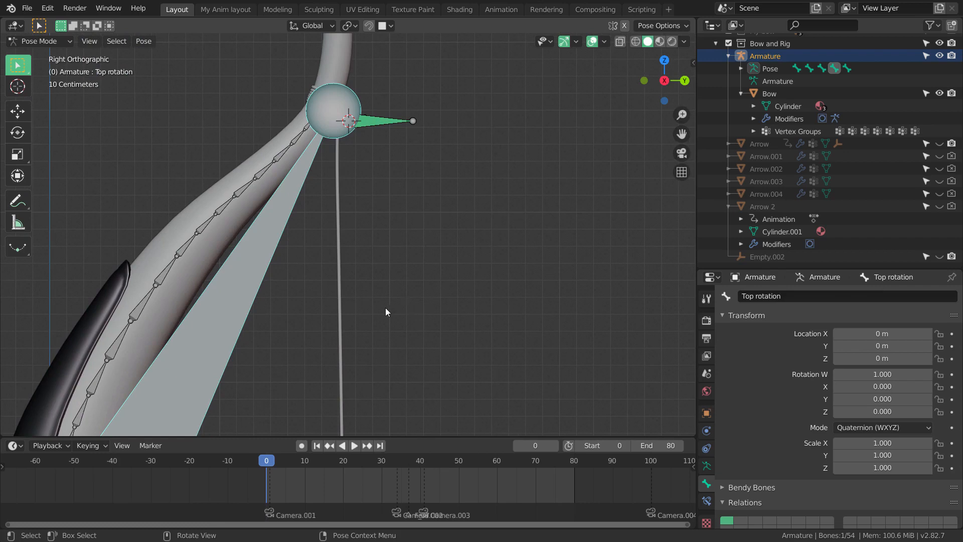
{"action": "scroll", "coordinate": [433, 188], "scroll_direction": "up", "scroll_amount": 2}
{"action": "middle_click_drag", "start_coordinate": [432, 189], "coordinate": [431, 228], "text": "shift"}
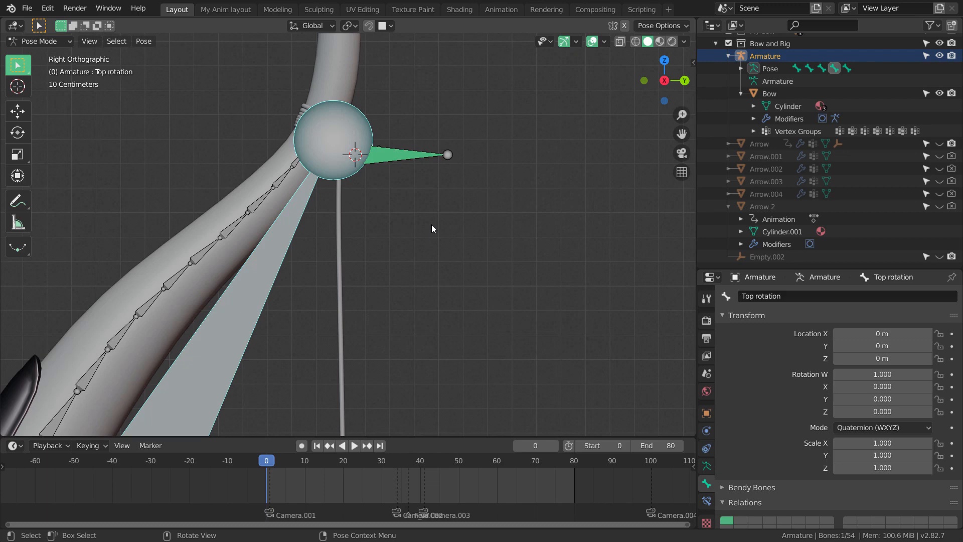
{"action": "scroll", "coordinate": [433, 224], "scroll_direction": "up", "scroll_amount": 3}
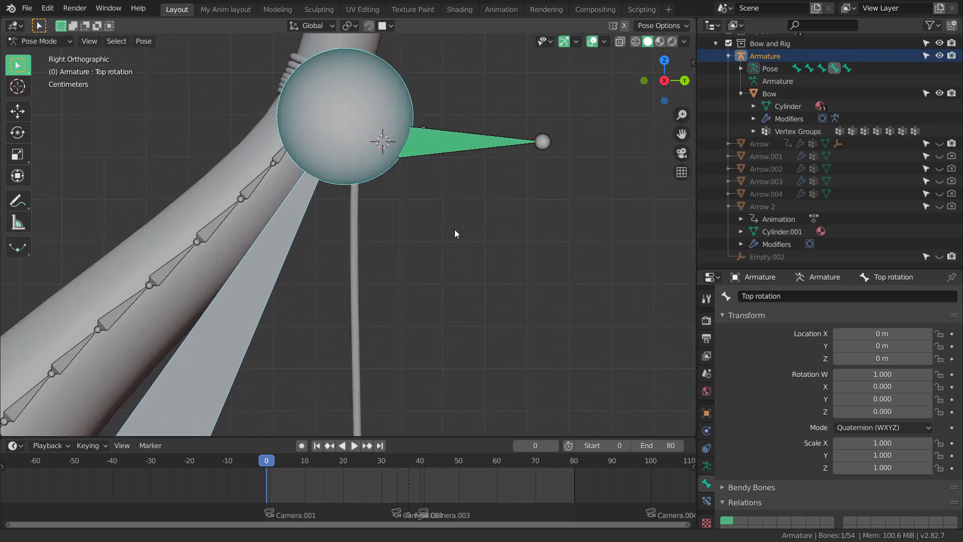
{"action": "middle_click_drag", "start_coordinate": [454, 229], "coordinate": [422, 208], "text": "shift"}
{"action": "scroll", "coordinate": [422, 213], "scroll_direction": "up", "scroll_amount": 1}
{"action": "middle_click_drag", "start_coordinate": [492, 210], "coordinate": [494, 220], "text": "shift"}
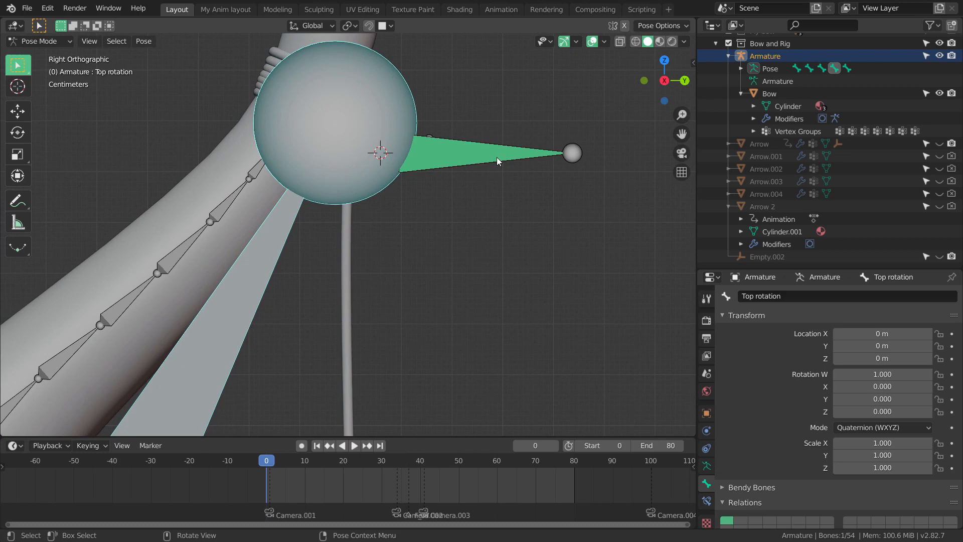
Step: Add a Track To constraint to the Top rotation bone with Top_ik.001 as its target
{"action": "left_click", "coordinate": [496, 160]}
{"action": "scroll", "coordinate": [477, 268], "scroll_direction": "down", "scroll_amount": 3}
{"action": "middle_click_drag", "start_coordinate": [447, 315], "coordinate": [449, 253], "text": "shift"}
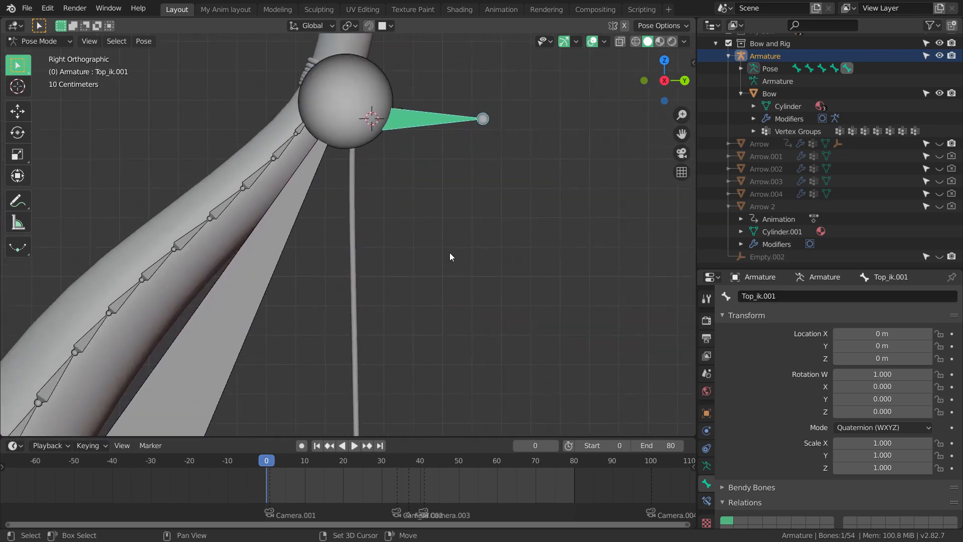
{"action": "middle_click_drag", "start_coordinate": [411, 291], "coordinate": [419, 259], "text": "shift"}
{"action": "left_click", "coordinate": [221, 297], "text": "shift"}
{"action": "scroll", "coordinate": [525, 295], "scroll_direction": "down", "scroll_amount": 4}
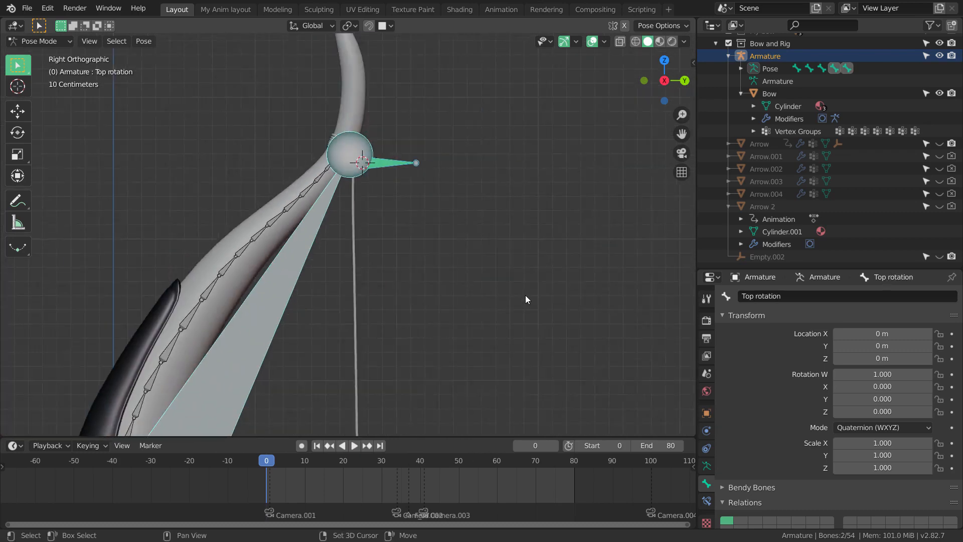
{"action": "key", "text": "ctrl"}
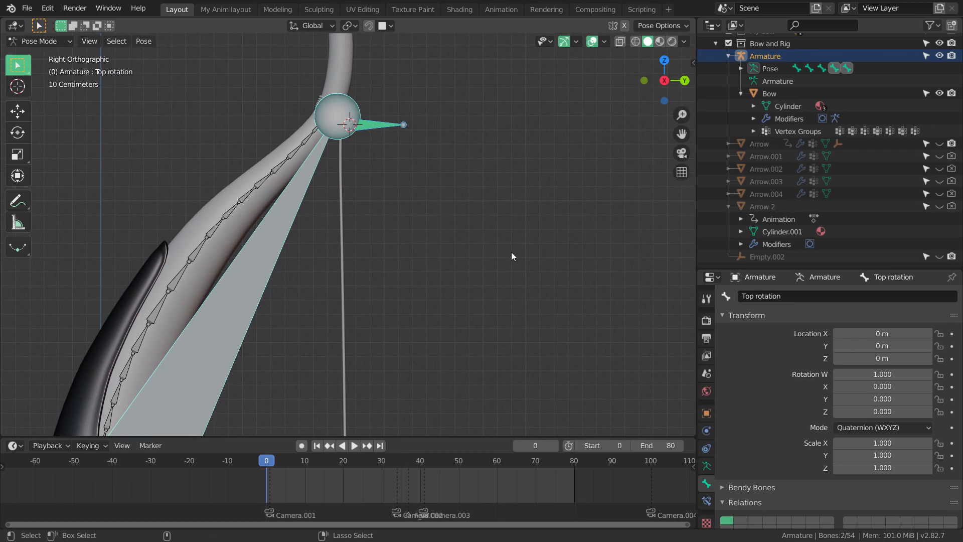
{"action": "key", "text": "shift+ctrl+c"}
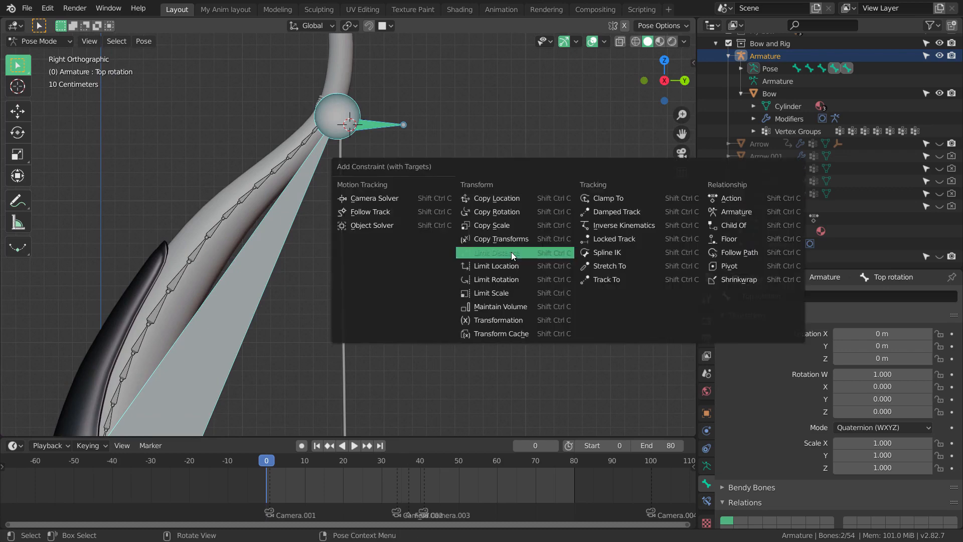
{"action": "left_click", "coordinate": [613, 281]}
{"action": "scroll", "coordinate": [535, 263], "scroll_direction": "down", "scroll_amount": 4}
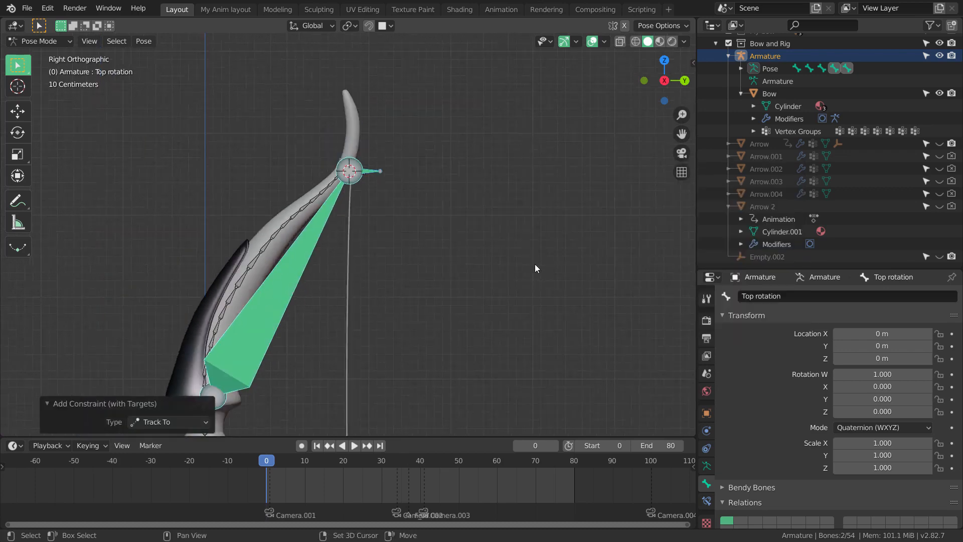
{"action": "middle_click_drag", "start_coordinate": [482, 218], "coordinate": [465, 189], "text": "shift"}
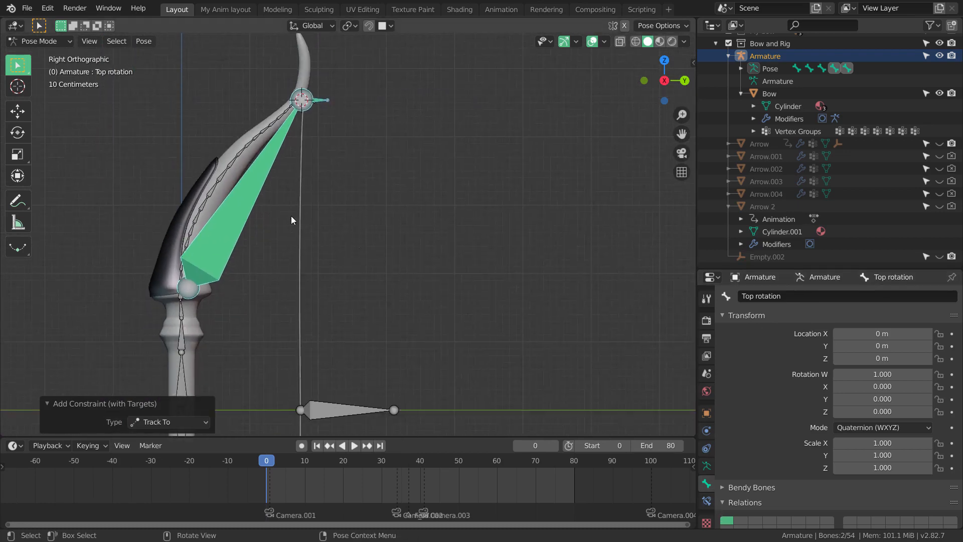
Step: Enable Target Z in the Top rotation bone's Track To constraint
{"action": "left_click", "coordinate": [252, 195]}
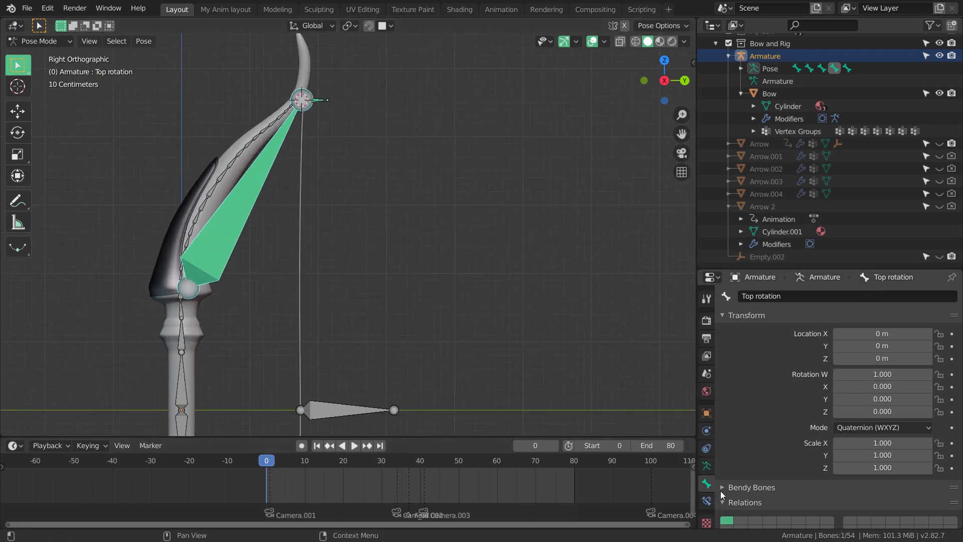
{"action": "left_click", "coordinate": [707, 500]}
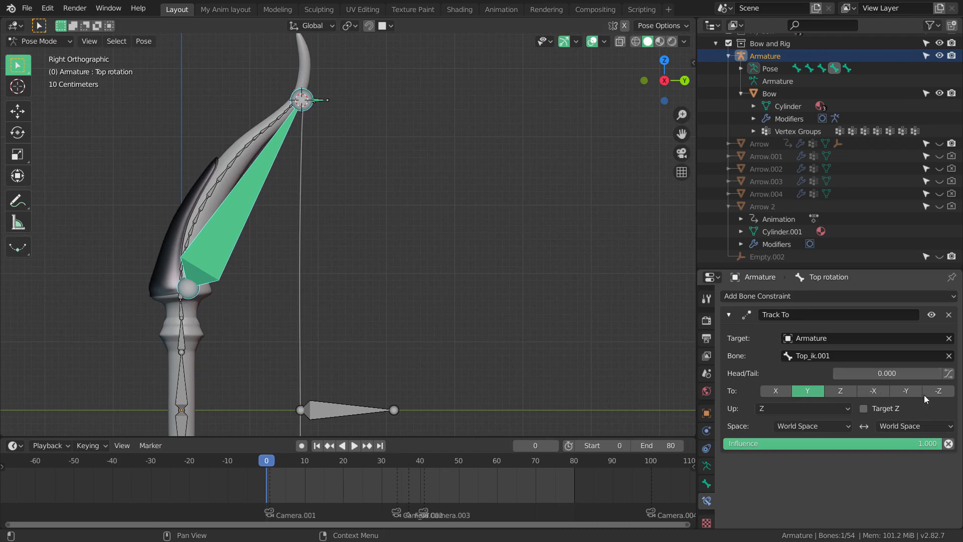
{"action": "left_click", "coordinate": [863, 409]}
Step: Test the Track To constraint by pulling the string bone away from the bow, cancelling the trial move
{"action": "scroll", "coordinate": [615, 297], "scroll_direction": "down", "scroll_amount": 2}
{"action": "scroll", "coordinate": [613, 293], "scroll_direction": "up", "scroll_amount": 3}
{"action": "scroll", "coordinate": [532, 276], "scroll_direction": "down", "scroll_amount": 2}
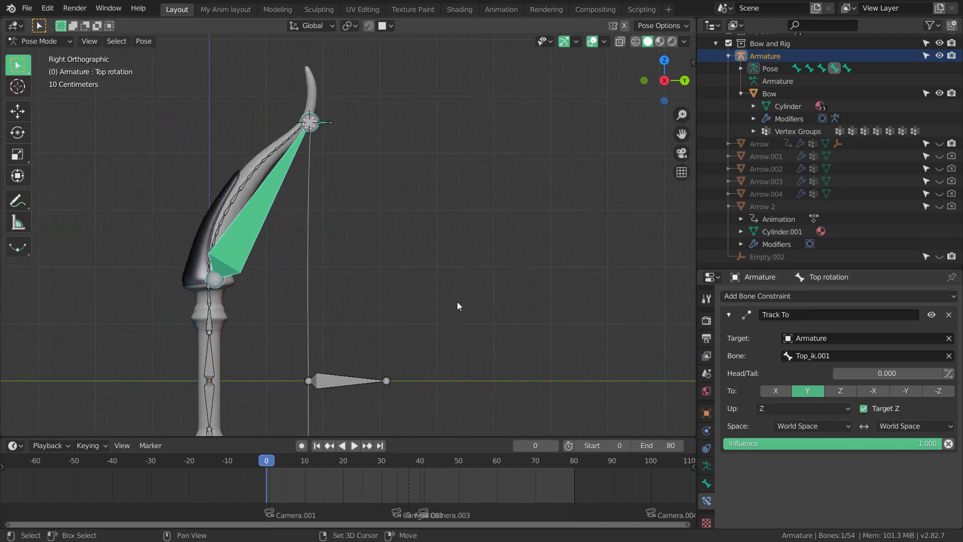
{"action": "middle_click_drag", "start_coordinate": [430, 362], "coordinate": [441, 263], "text": "shift"}
{"action": "scroll", "coordinate": [441, 263], "scroll_direction": "up", "scroll_amount": 2}
{"action": "left_click", "coordinate": [344, 303]}
{"action": "scroll", "coordinate": [444, 304], "scroll_direction": "down", "scroll_amount": 3}
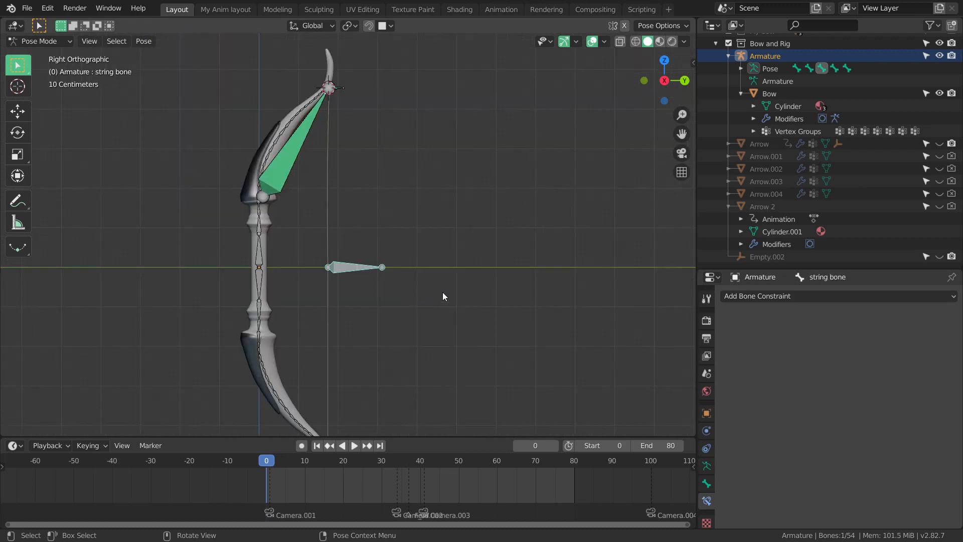
{"action": "key", "text": "g"}
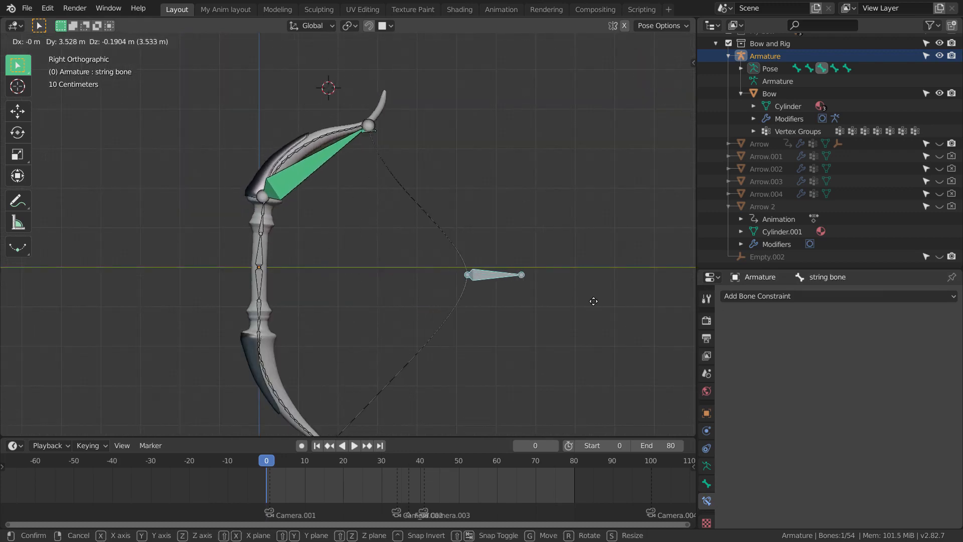
{"action": "right_click", "coordinate": [502, 316]}
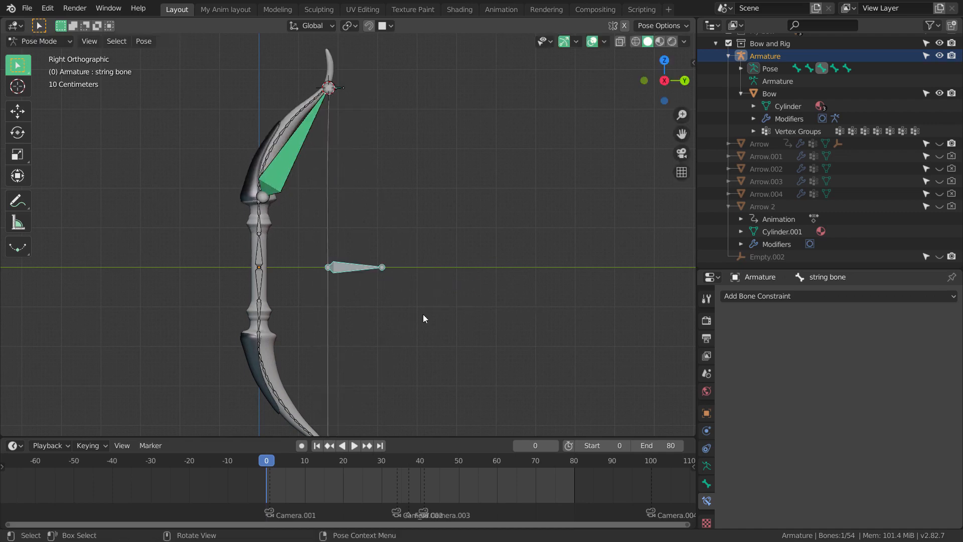
Step: Test moving the string bone upward, outward and toward the grip, returning it to its rest position after each trial
{"action": "key", "text": "g"}
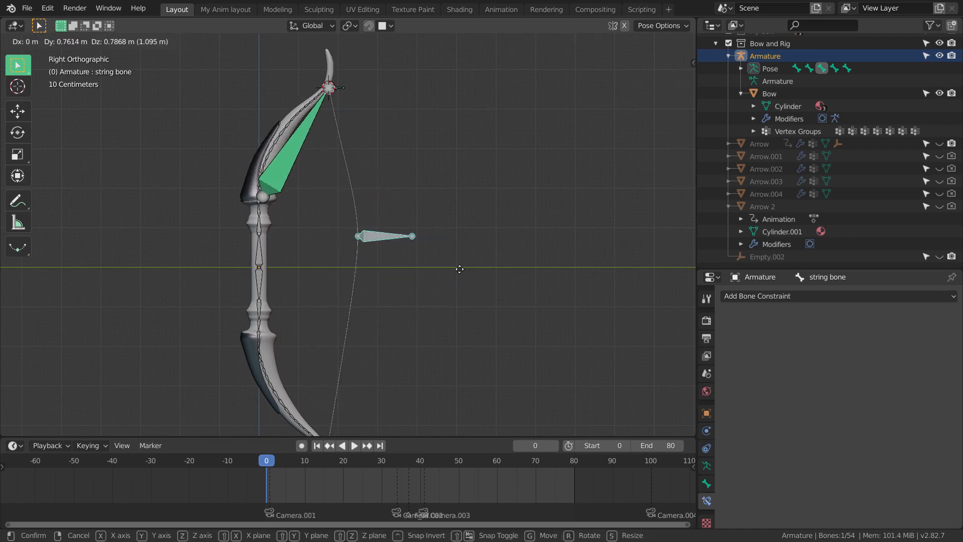
{"action": "right_click", "coordinate": [450, 296]}
{"action": "key", "text": "g"}
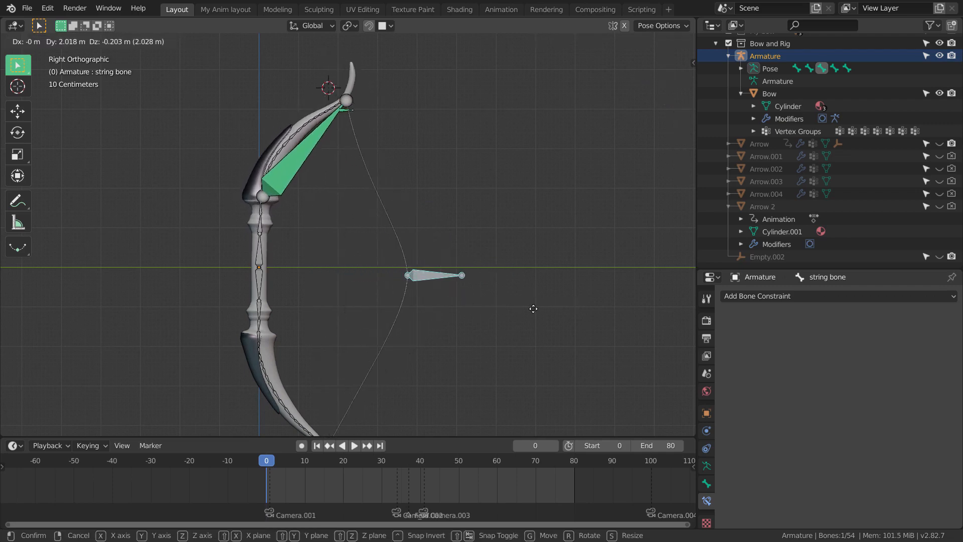
{"action": "right_click", "coordinate": [455, 311]}
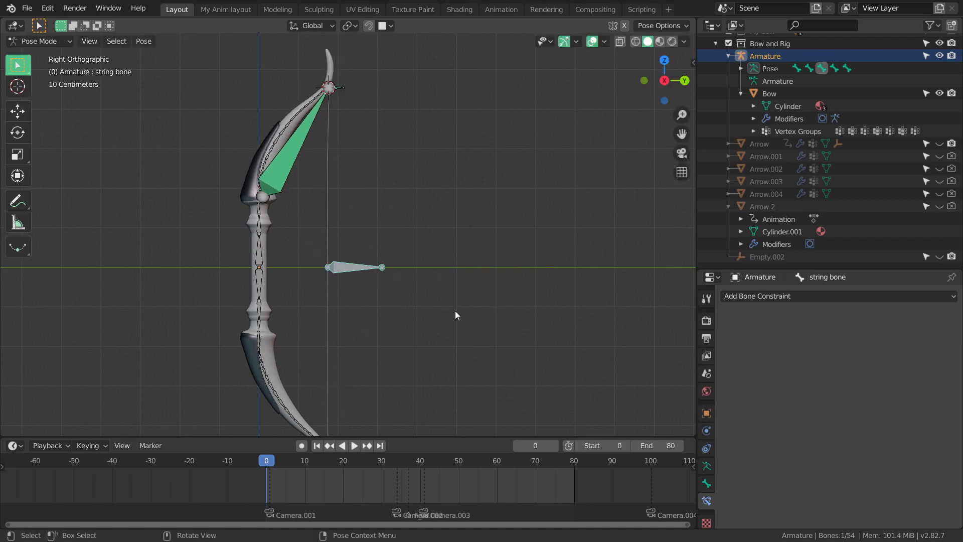
{"action": "key", "text": "g"}
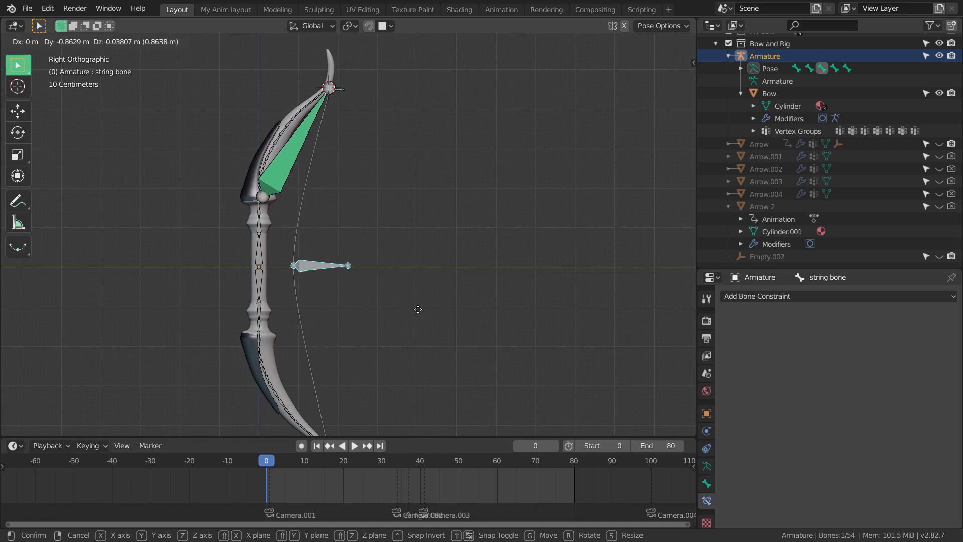
{"action": "left_click", "coordinate": [466, 317]}
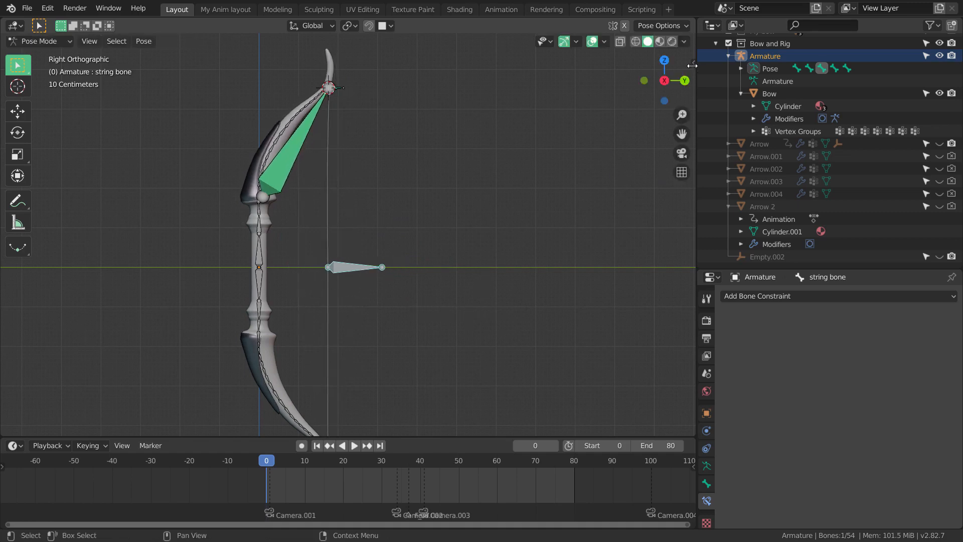
Step: Lock the string bone's Z location and test it by pulling the bone outward, cancelling the move
{"action": "key", "text": "n"}
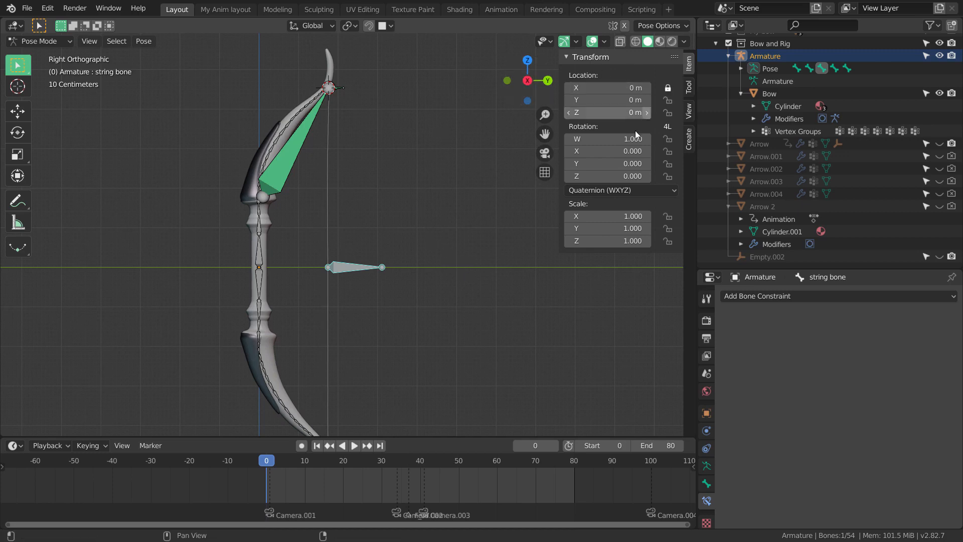
{"action": "left_click", "coordinate": [669, 113]}
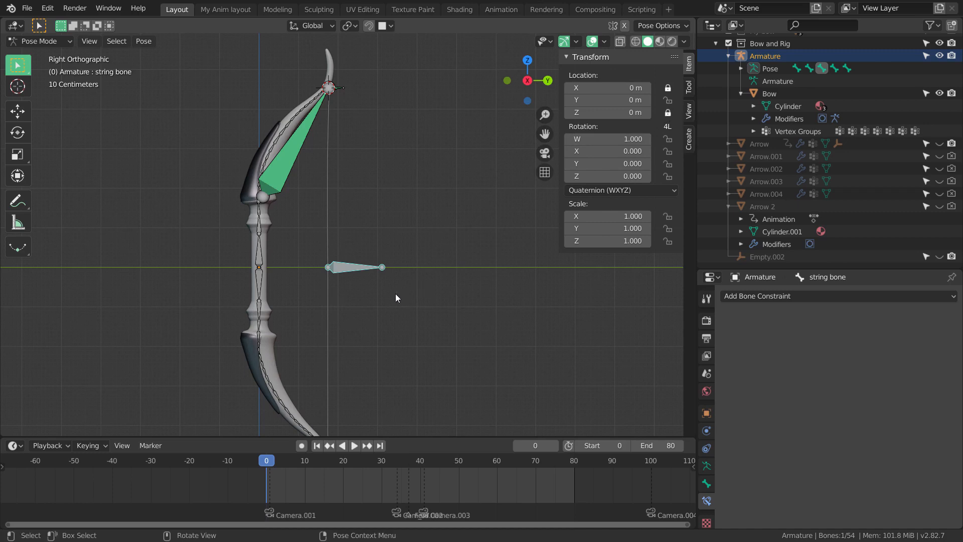
{"action": "key", "text": "g"}
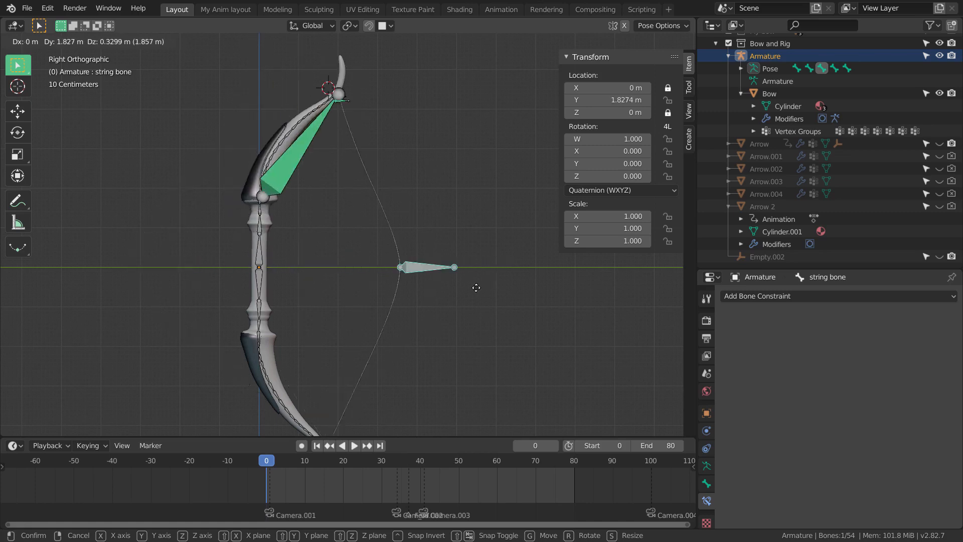
{"action": "key", "text": "Escape"}
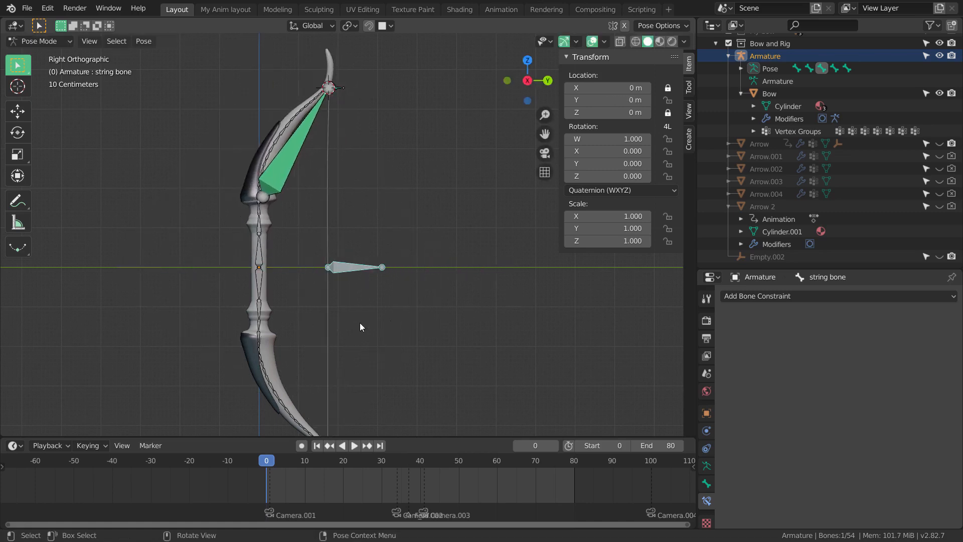
Step: Unlock the string bone's X and Z locations
{"action": "left_click", "coordinate": [667, 116]}
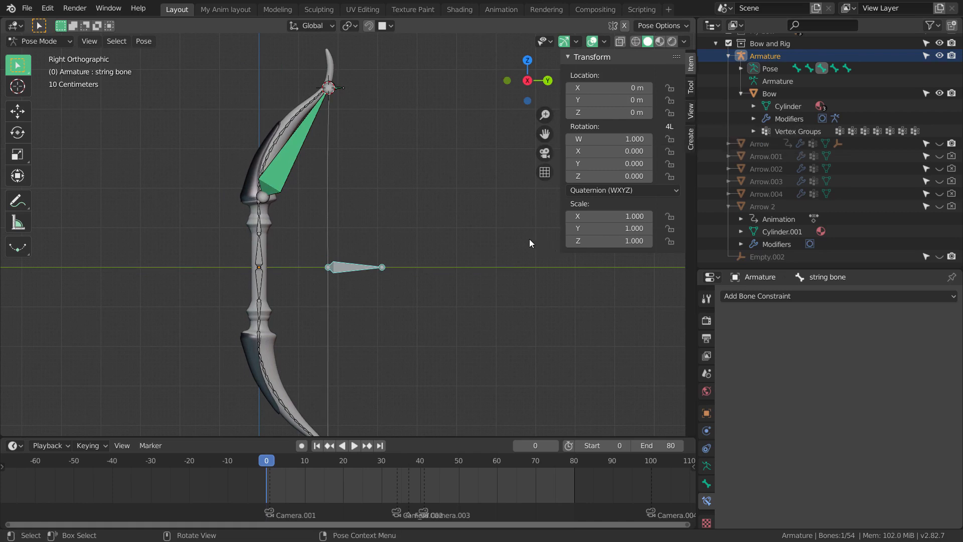
{"action": "key", "text": "n"}
{"action": "scroll", "coordinate": [370, 274], "scroll_direction": "down", "scroll_amount": 3}
{"action": "scroll", "coordinate": [383, 275], "scroll_direction": "up", "scroll_amount": 3}
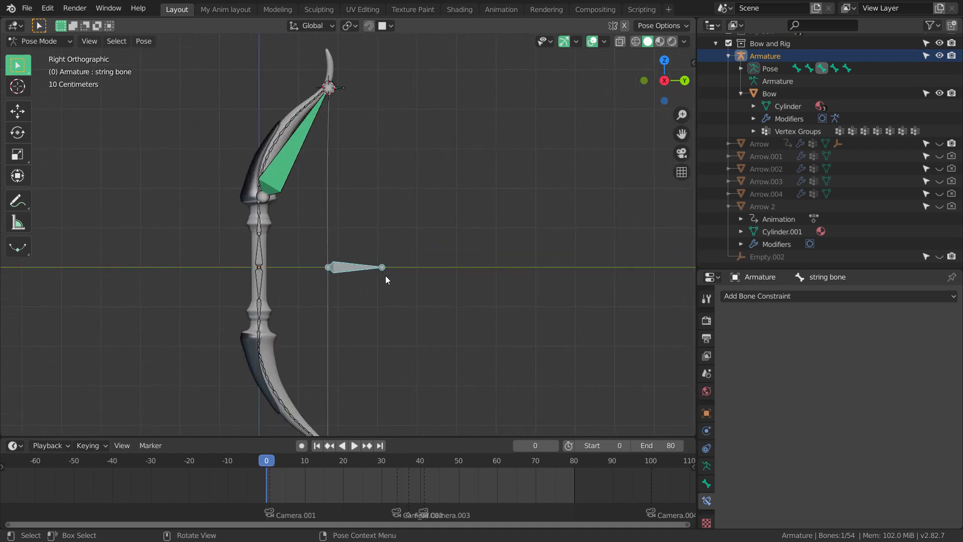
Step: Add a Limit Location constraint to the string bone with minimum and maximum X and Z enabled at 0 m
{"action": "scroll", "coordinate": [386, 276], "scroll_direction": "up", "scroll_amount": 1}
{"action": "middle_click_drag", "start_coordinate": [391, 277], "coordinate": [395, 254], "text": "shift"}
{"action": "scroll", "coordinate": [395, 261], "scroll_direction": "down", "scroll_amount": 2}
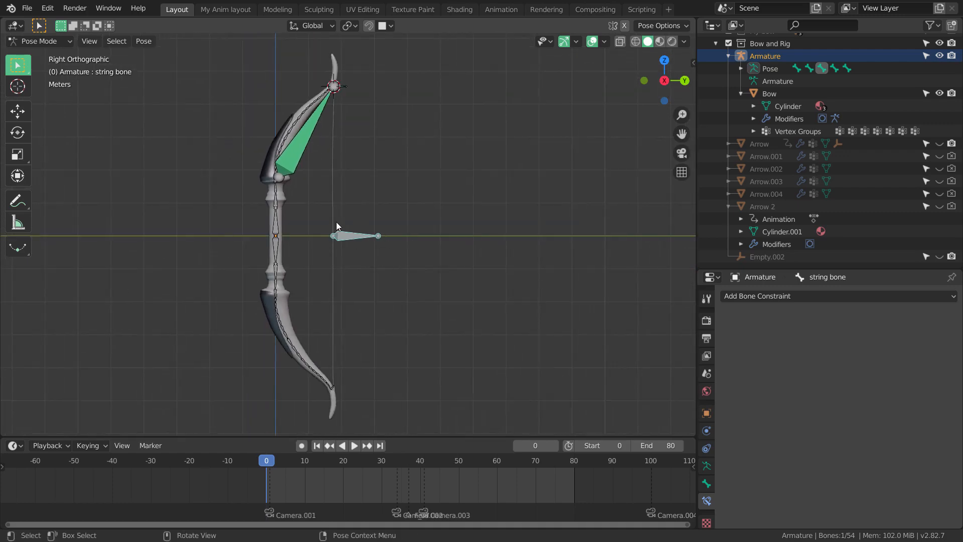
{"action": "scroll", "coordinate": [397, 261], "scroll_direction": "up", "scroll_amount": 2}
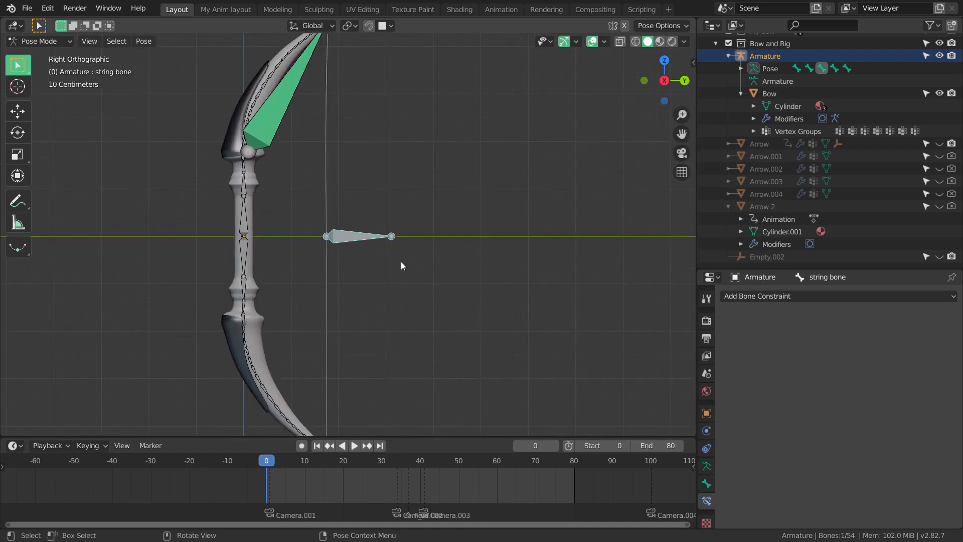
{"action": "key", "text": "shift+ctrl+c"}
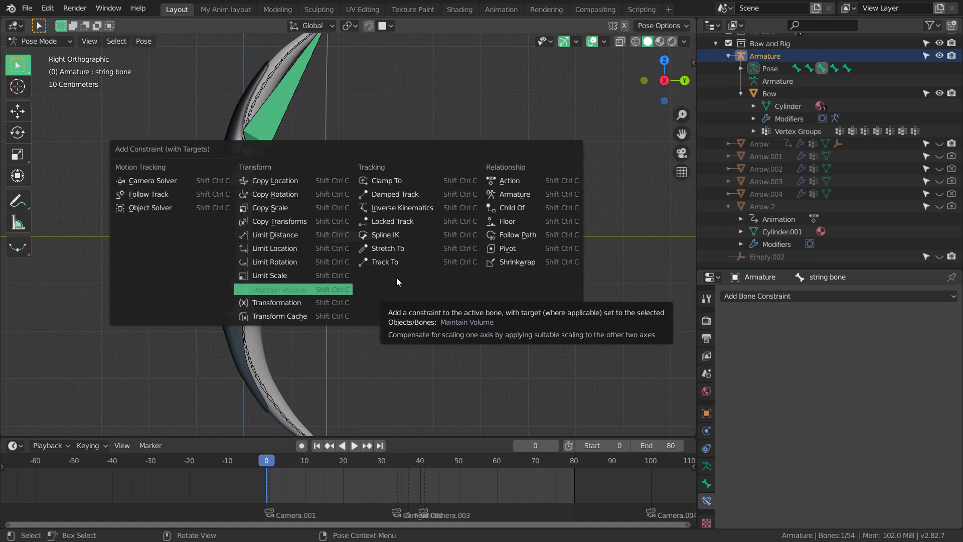
{"action": "left_click", "coordinate": [305, 249]}
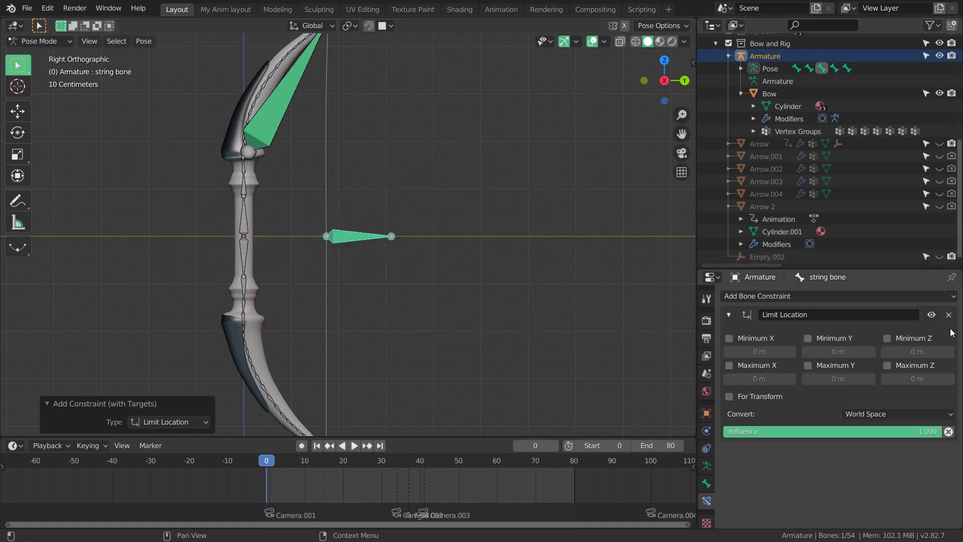
{"action": "left_click", "coordinate": [731, 338]}
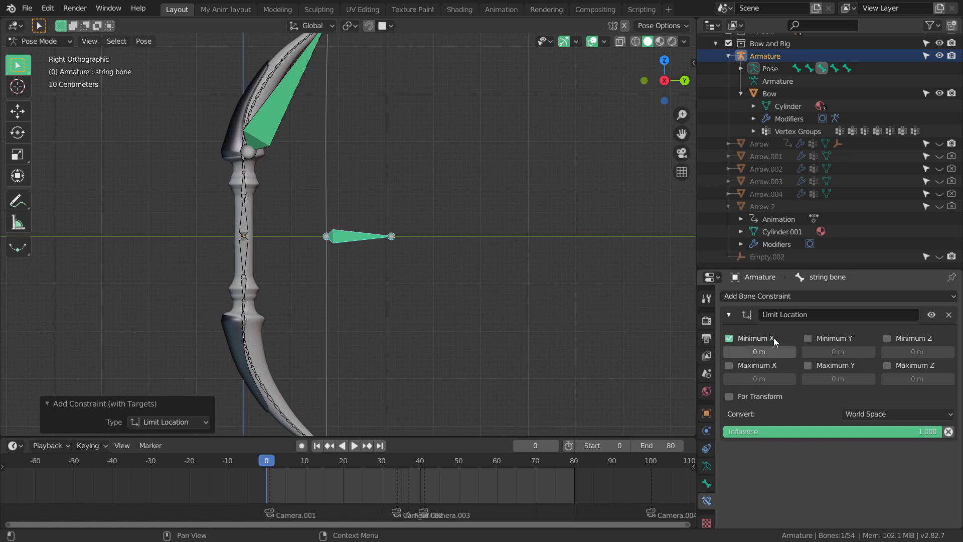
{"action": "left_click", "coordinate": [887, 338]}
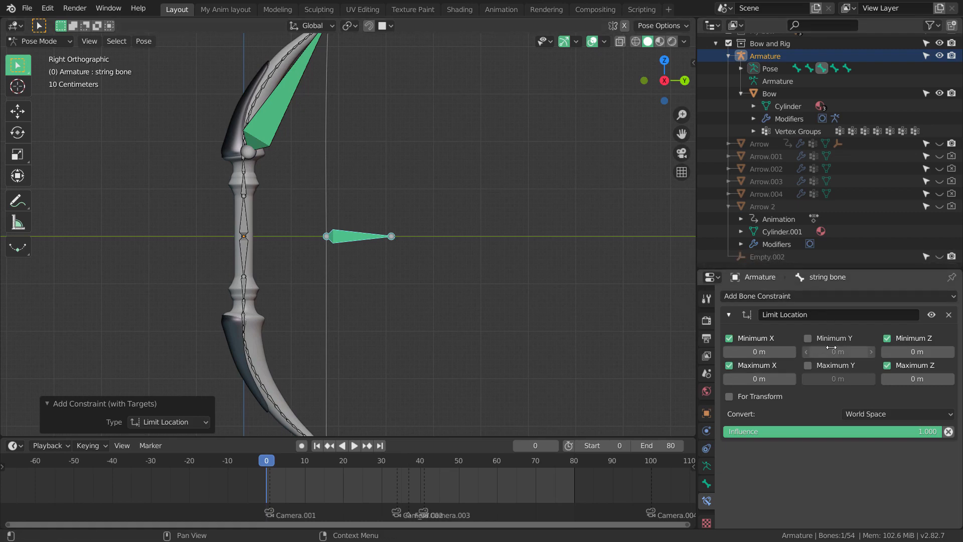
Step: Enable the string bone's Minimum Y limit and test it by moving the bone toward the grip, cancelling the move
{"action": "scroll", "coordinate": [575, 254], "scroll_direction": "up", "scroll_amount": 2}
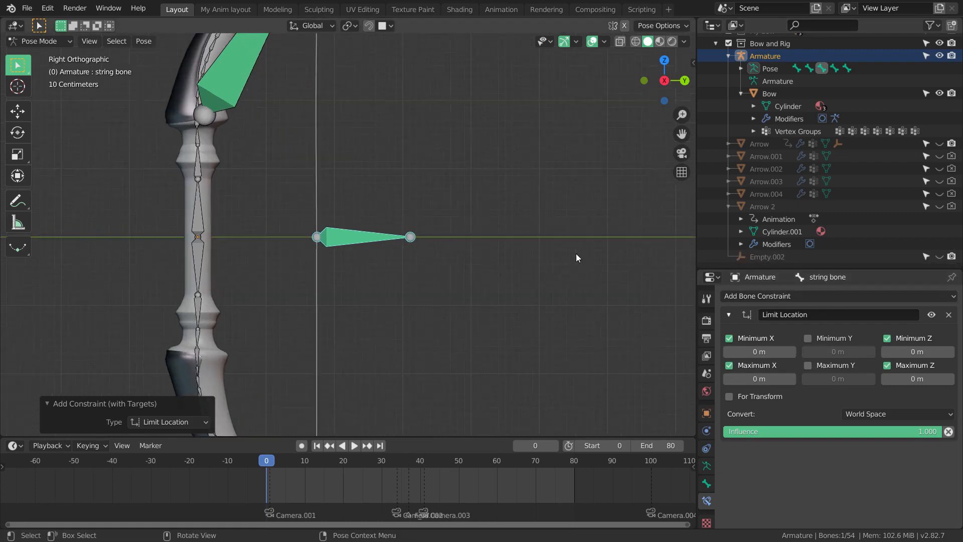
{"action": "scroll", "coordinate": [575, 265], "scroll_direction": "down", "scroll_amount": 2}
{"action": "scroll", "coordinate": [582, 268], "scroll_direction": "up", "scroll_amount": 2}
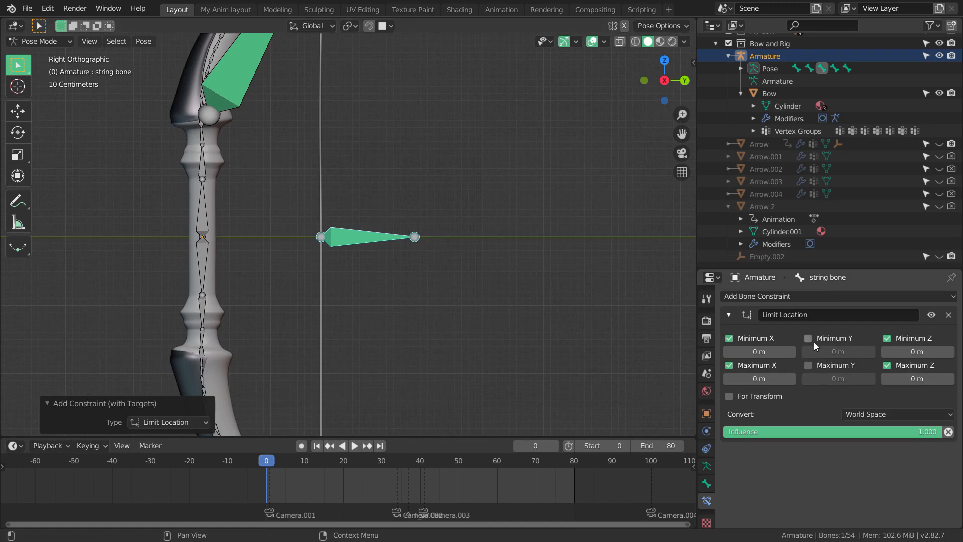
{"action": "left_click", "coordinate": [808, 339]}
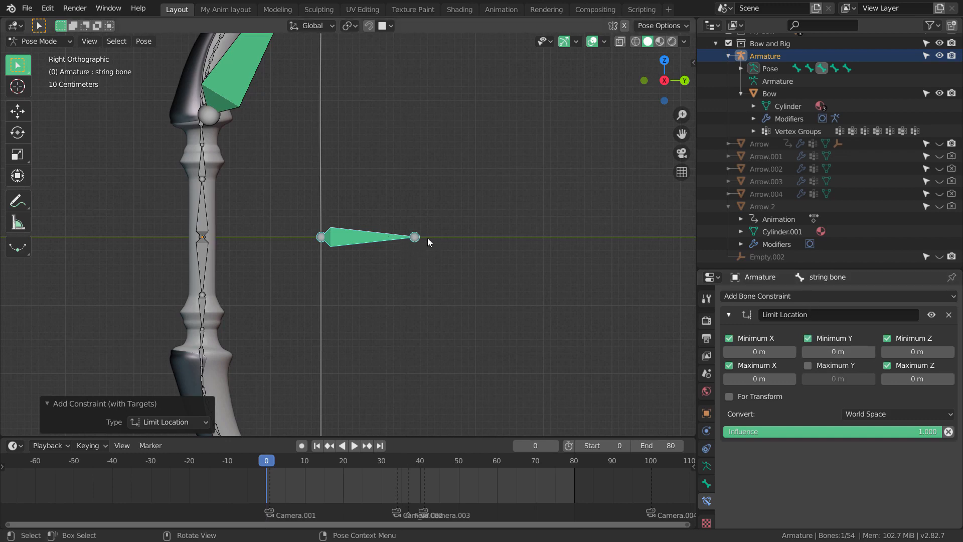
{"action": "key", "text": "g"}
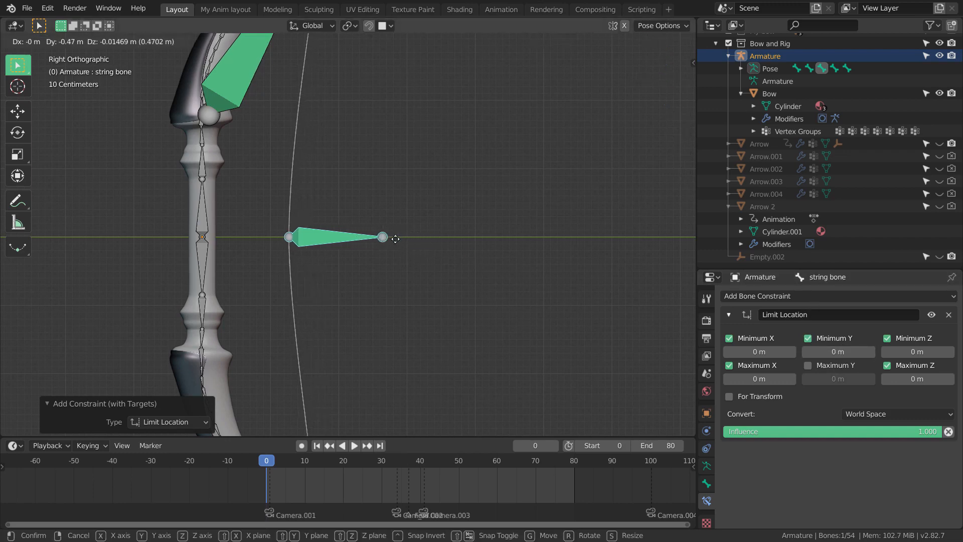
{"action": "key", "text": "Escape"}
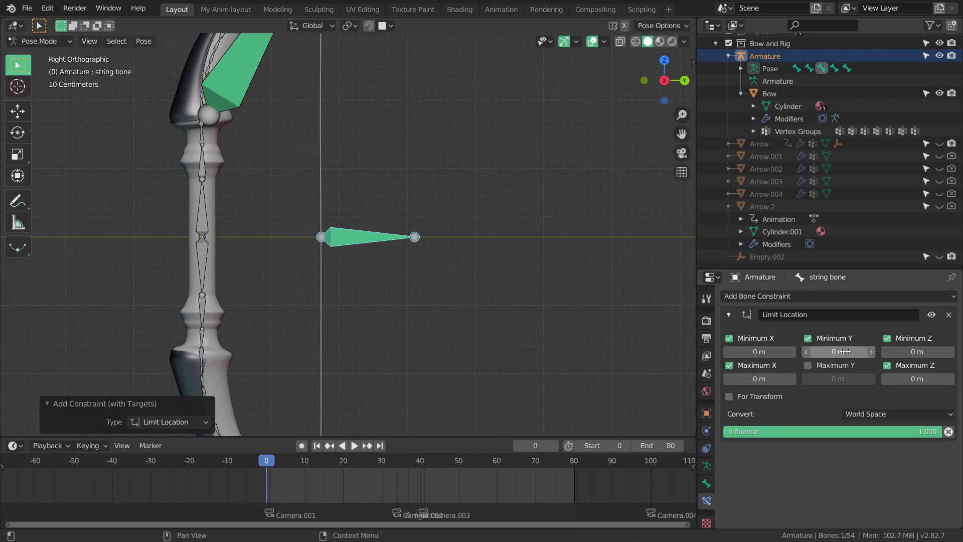
Step: Enable the string bone's Maximum Y limit and try raising its Minimum Y before restoring Minimum Y to 0 m
{"action": "left_click_drag", "start_coordinate": [861, 352], "coordinate": [812, 355]}
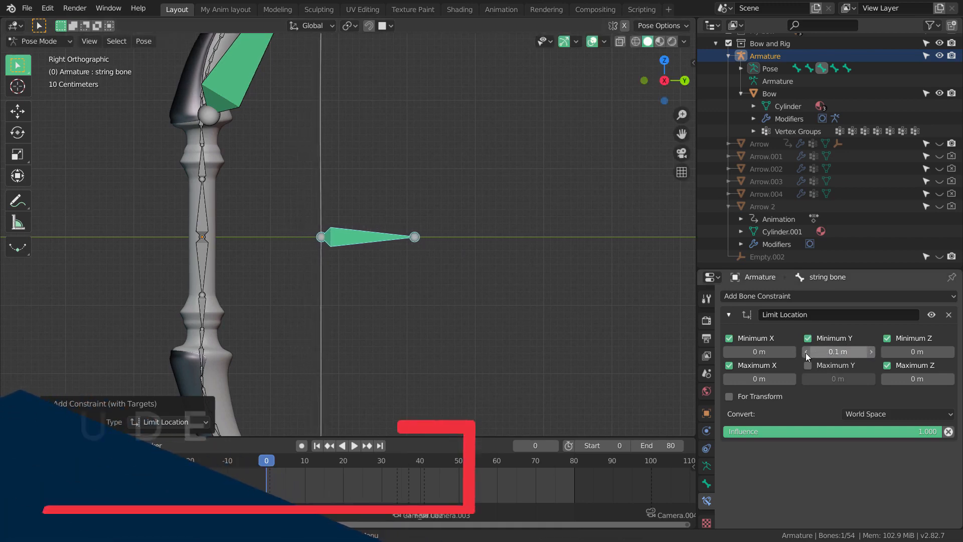
{"action": "left_click", "coordinate": [828, 355]}
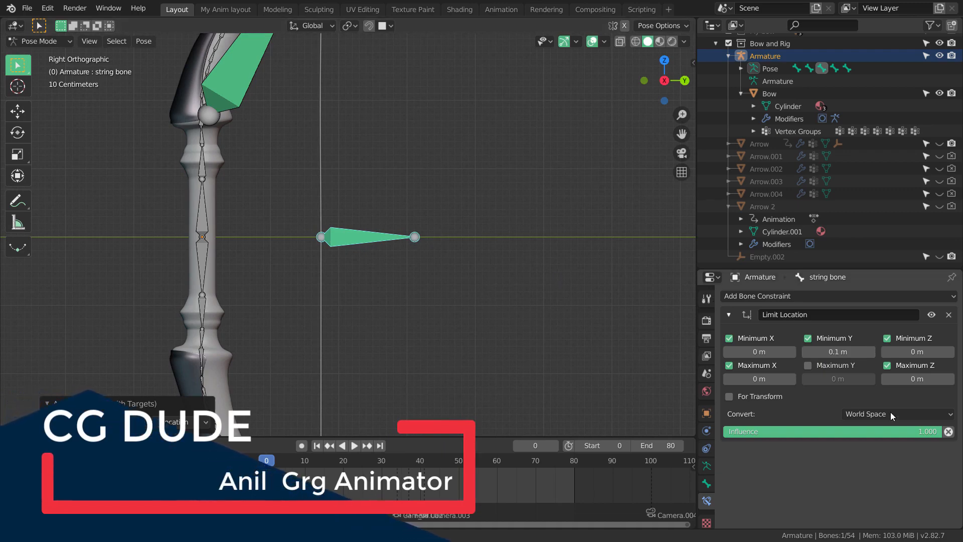
{"action": "left_click", "coordinate": [807, 365]}
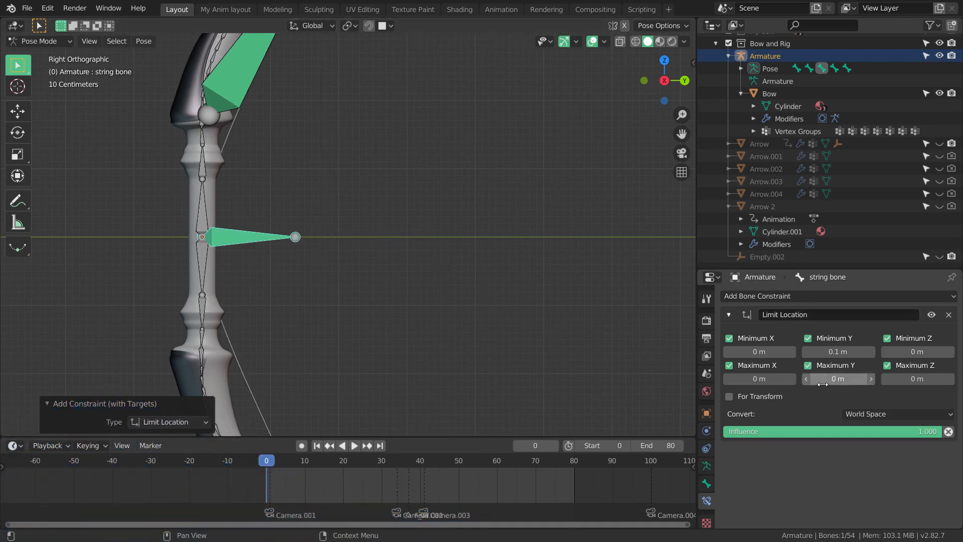
{"action": "left_click_drag", "start_coordinate": [838, 353], "coordinate": [838, 353]}
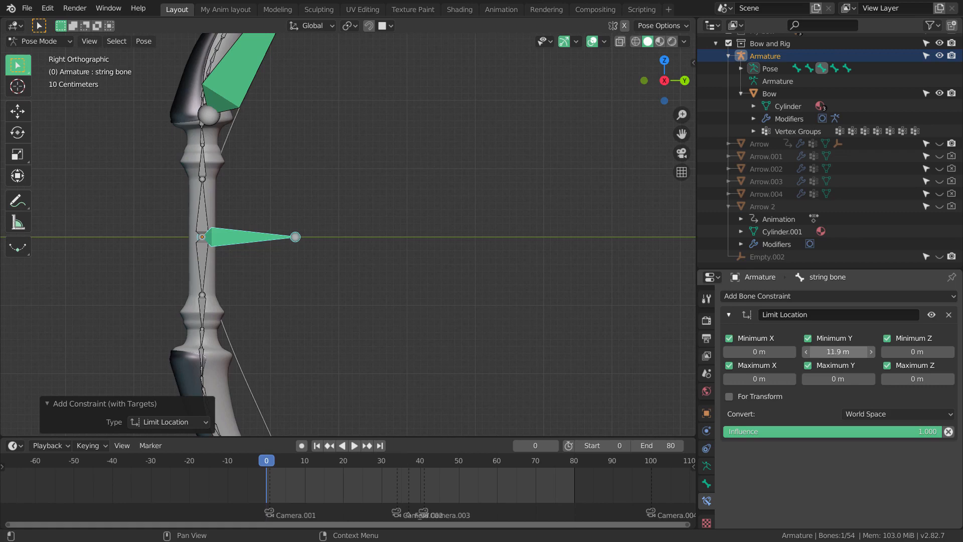
{"action": "left_click", "coordinate": [855, 353]}
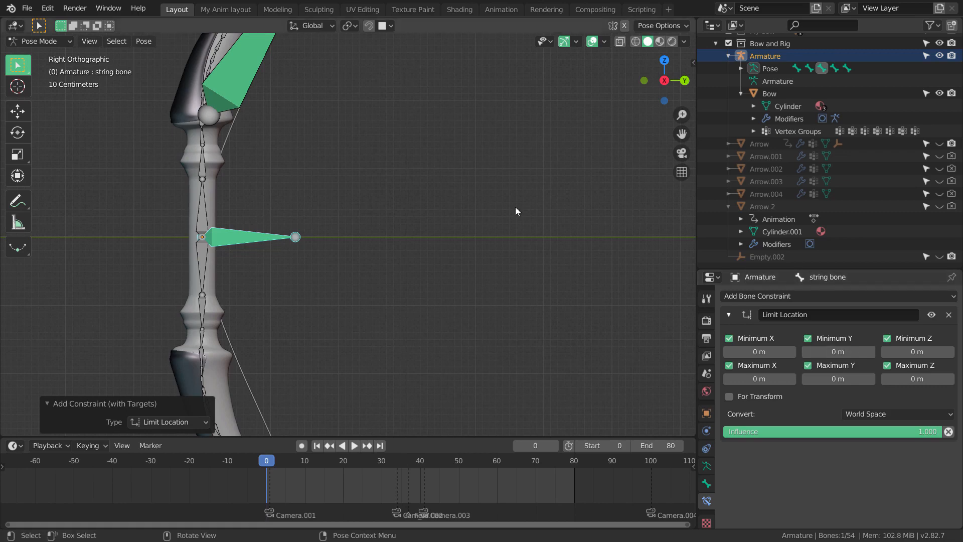
Step: Set the string bone's Maximum Y limit to 7 m and test it by pulling the bone outward about 2.53 m along Y
{"action": "left_click_drag", "start_coordinate": [832, 385], "coordinate": [863, 385]}
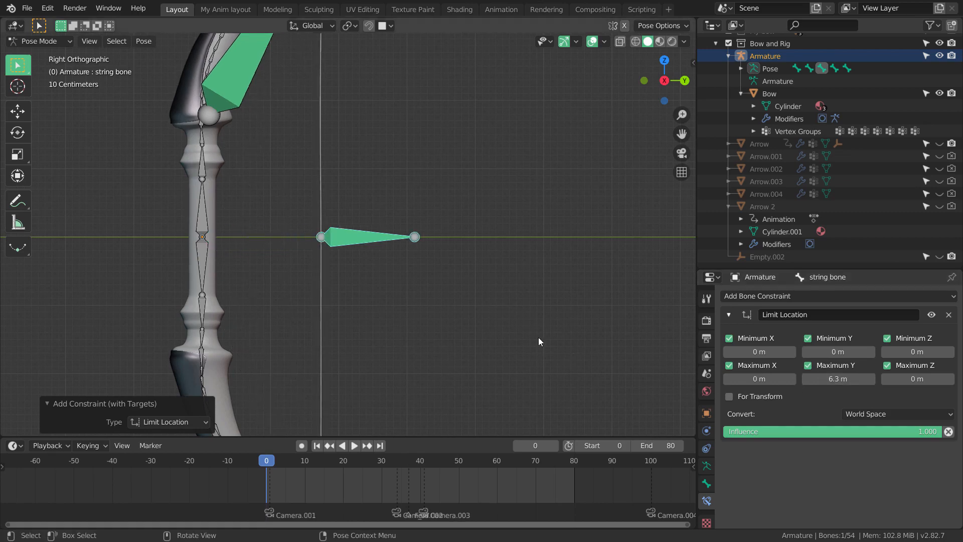
{"action": "scroll", "coordinate": [480, 287], "scroll_direction": "down", "scroll_amount": 2}
{"action": "double_click", "coordinate": [847, 380]}
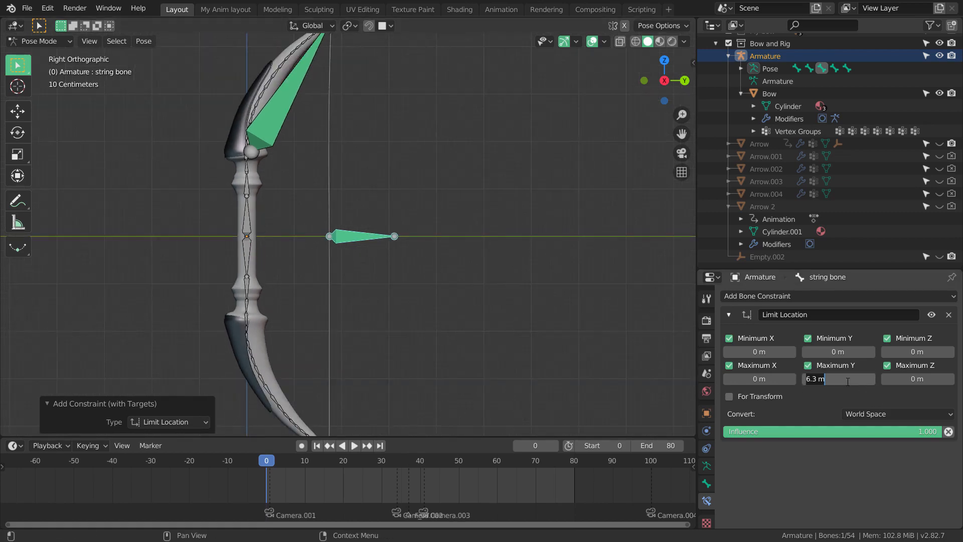
{"action": "type", "text": "7"}
{"action": "key", "text": "Return"}
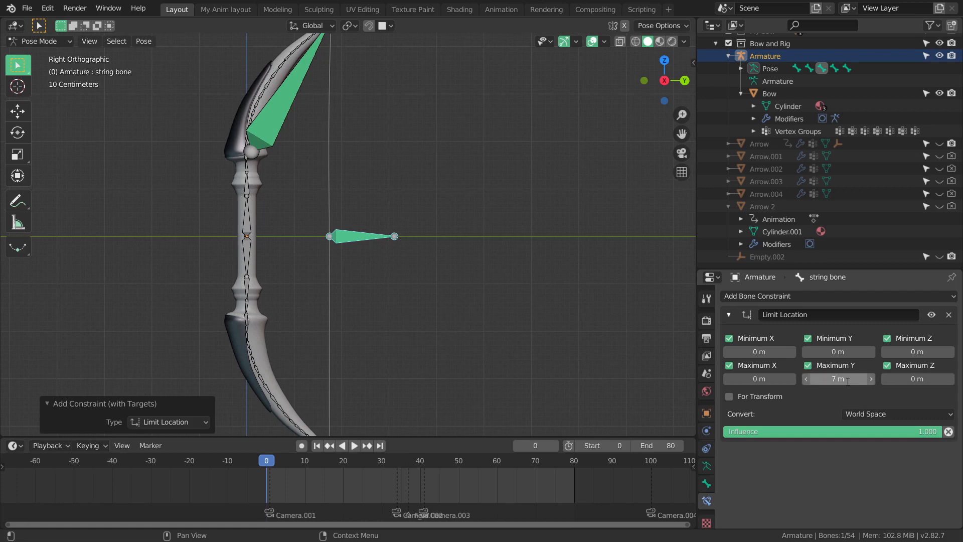
{"action": "key", "text": "g"}
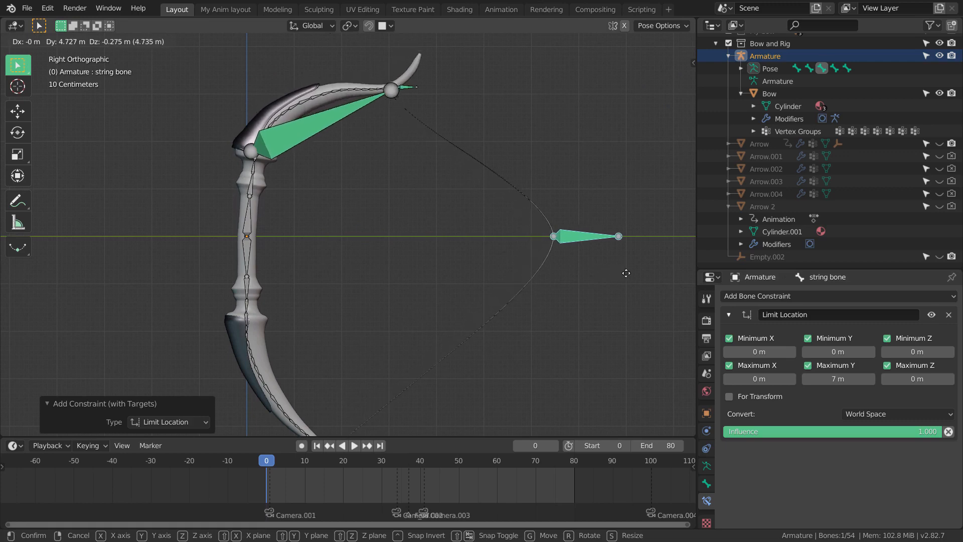
{"action": "left_click", "coordinate": [521, 274]}
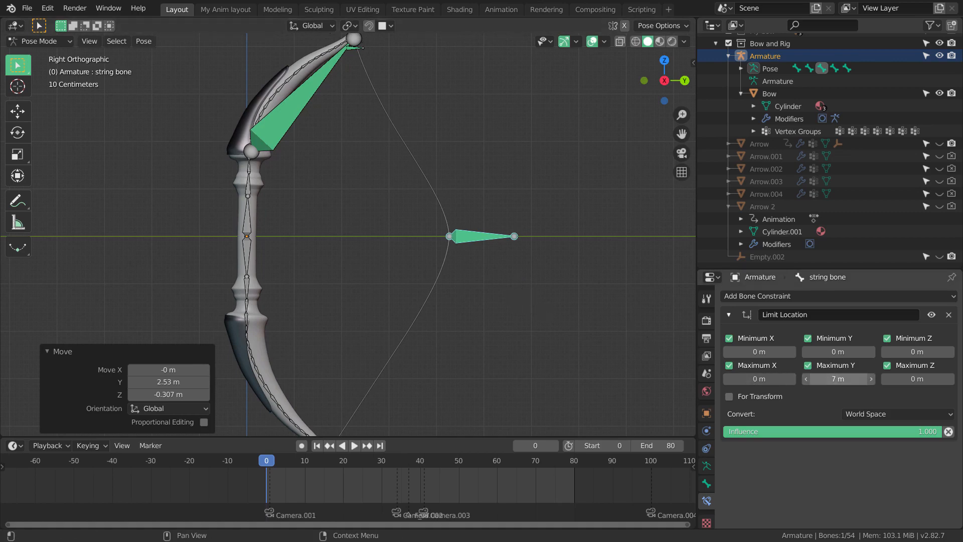
Step: Set the string bone's Maximum Y limit to 5 m and its Minimum Y limit to 1 m
{"action": "mouse_move", "coordinate": [838, 379]}
{"action": "left_mouse_down"}
{"action": "mouse_move", "coordinate": [808, 379]}
{"action": "mouse_move", "coordinate": [838, 378]}
{"action": "left_mouse_up"}
{"action": "left_click_drag", "start_coordinate": [838, 379], "coordinate": [828, 379]}
{"action": "left_click", "coordinate": [827, 379]}
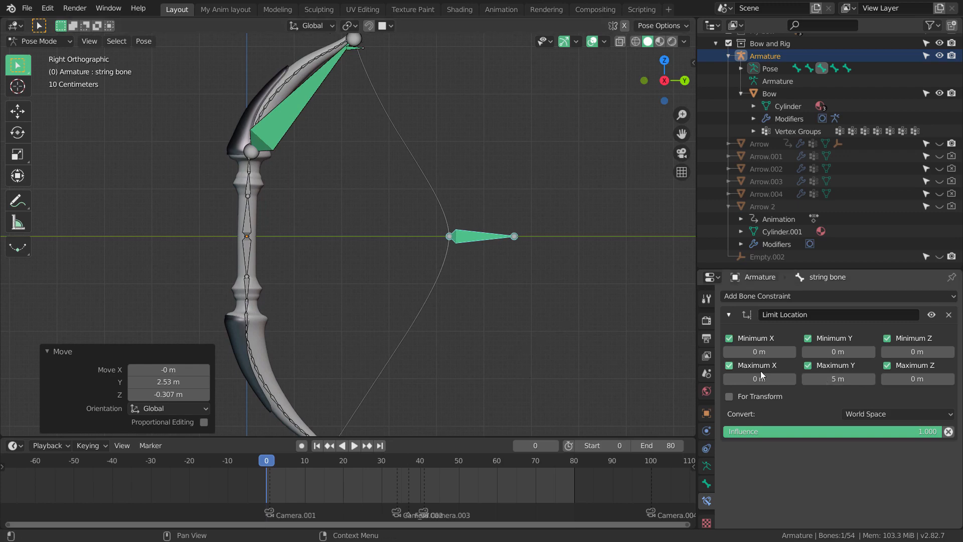
{"action": "left_click", "coordinate": [829, 351]}
{"action": "key", "text": "Return"}
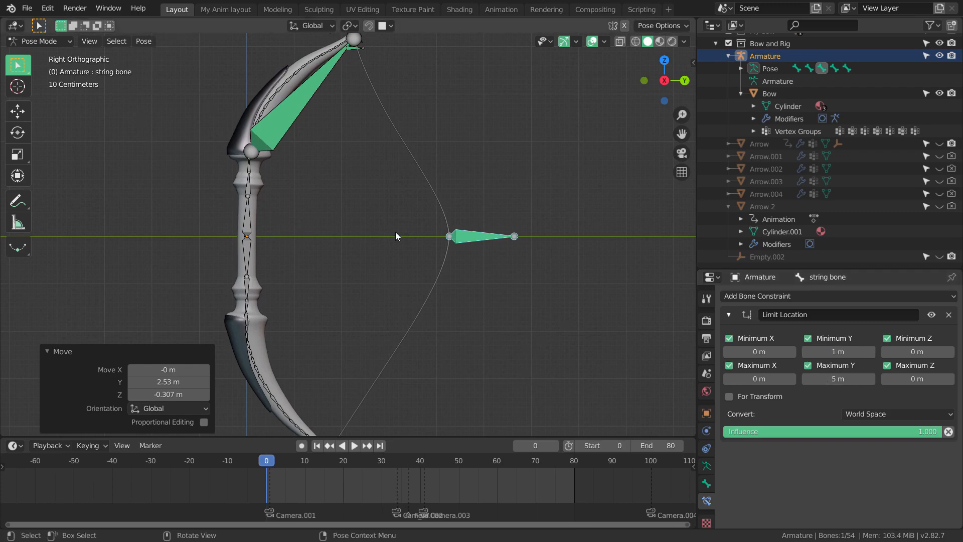
Step: Test the limits by moving the string bone toward the grip, cancel the move, and clear the bone's location
{"action": "key", "text": "g"}
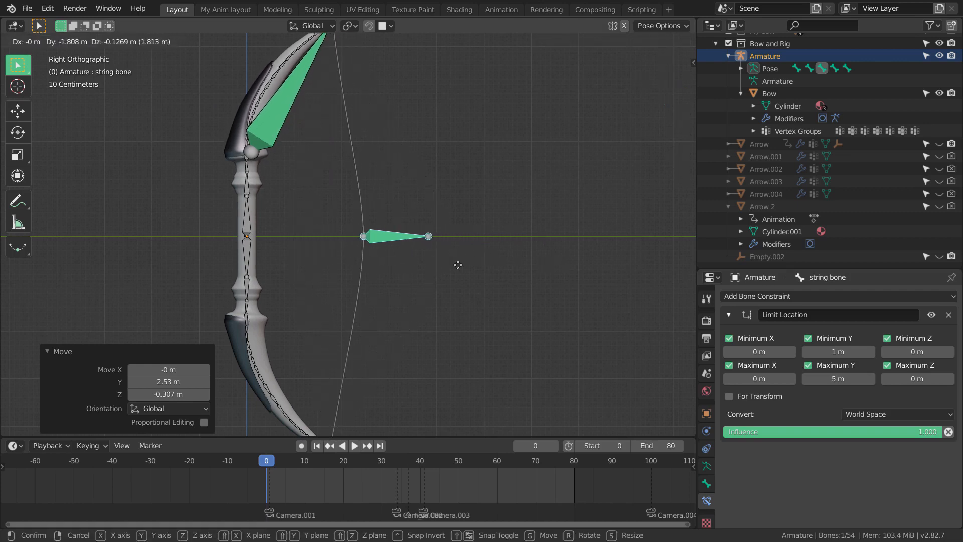
{"action": "right_click", "coordinate": [473, 267]}
{"action": "scroll", "coordinate": [473, 270], "scroll_direction": "down", "scroll_amount": 1}
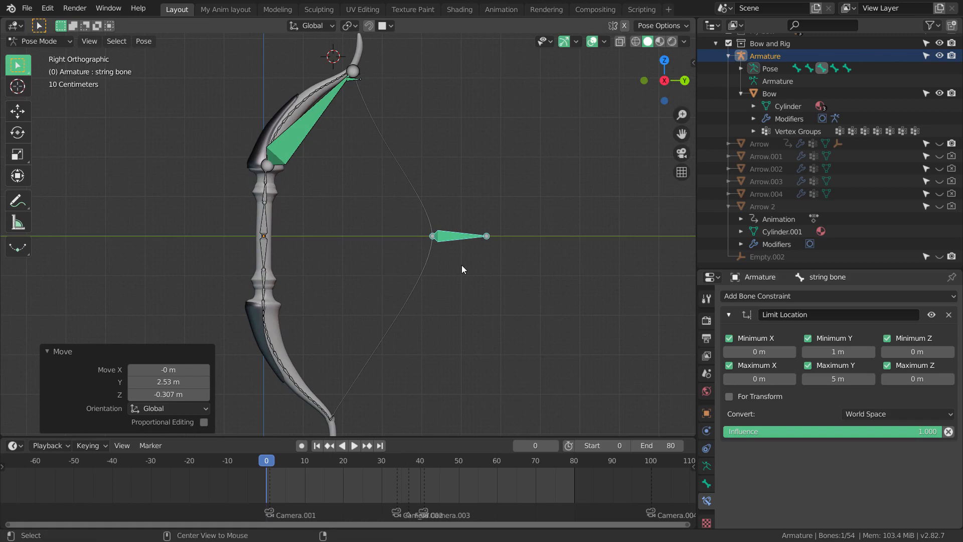
{"action": "key", "text": "alt+g"}
Step: Examine the bow's upper limb, tip and string with the string bone at rest
{"action": "scroll", "coordinate": [459, 265], "scroll_direction": "up", "scroll_amount": 1}
{"action": "middle_click_drag", "start_coordinate": [419, 218], "coordinate": [427, 265], "text": "shift"}
{"action": "scroll", "coordinate": [426, 263], "scroll_direction": "up", "scroll_amount": 2}
{"action": "middle_click_drag", "start_coordinate": [400, 198], "coordinate": [404, 227], "text": "shift"}
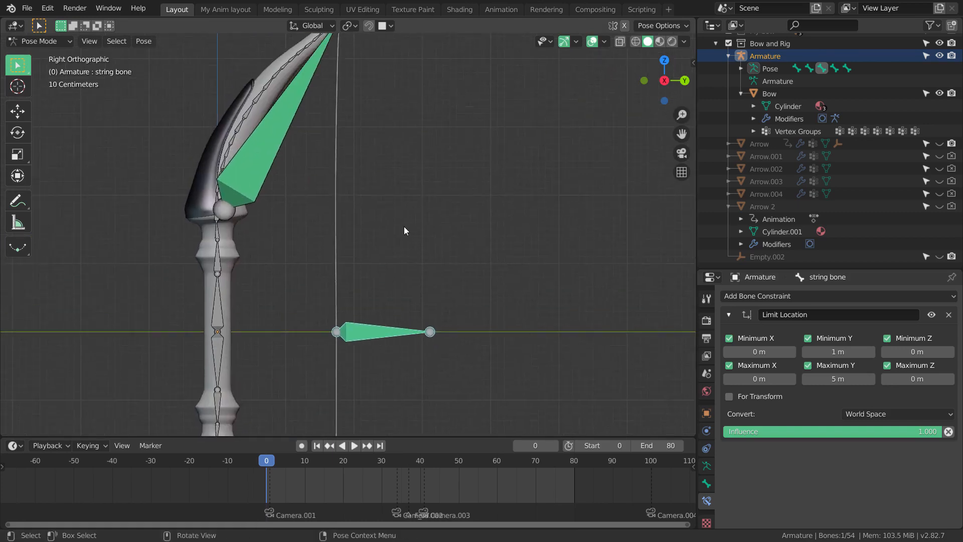
{"action": "middle_click_drag", "start_coordinate": [415, 299], "coordinate": [413, 249], "text": "shift"}
{"action": "middle_click_drag", "start_coordinate": [379, 204], "coordinate": [383, 260], "text": "shift"}
{"action": "scroll", "coordinate": [382, 268], "scroll_direction": "down", "scroll_amount": 3}
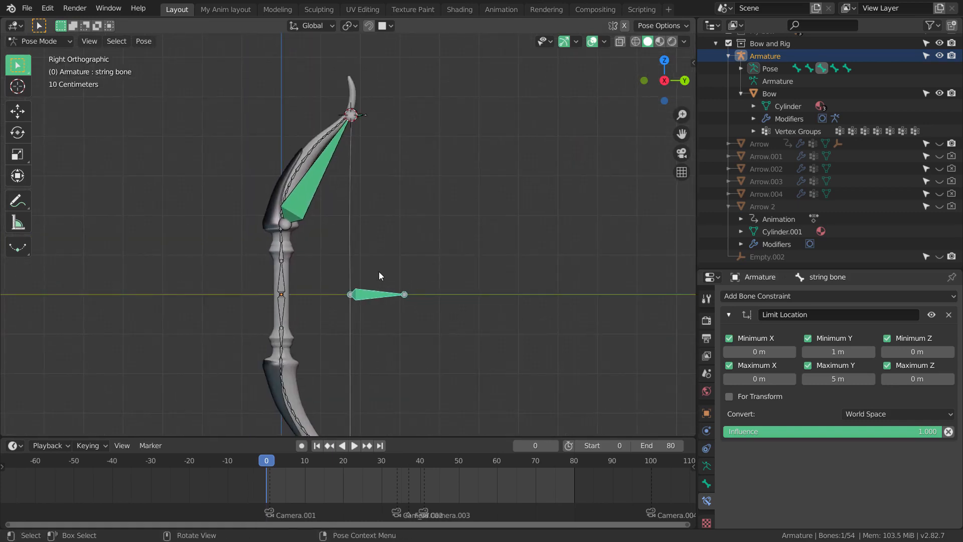
{"action": "scroll", "coordinate": [346, 211], "scroll_direction": "down", "scroll_amount": 2}
{"action": "scroll", "coordinate": [350, 199], "scroll_direction": "up", "scroll_amount": 1}
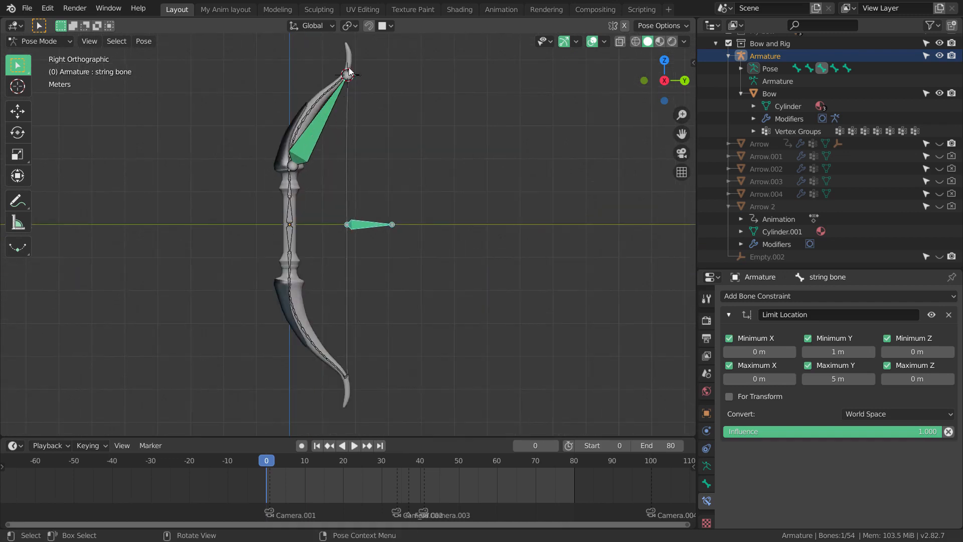
{"action": "scroll", "coordinate": [357, 74], "scroll_direction": "up", "scroll_amount": 2}
{"action": "middle_click_drag", "start_coordinate": [403, 97], "coordinate": [412, 125], "text": "shift"}
{"action": "scroll", "coordinate": [404, 117], "scroll_direction": "down", "scroll_amount": 3}
{"action": "scroll", "coordinate": [409, 115], "scroll_direction": "up", "scroll_amount": 2}
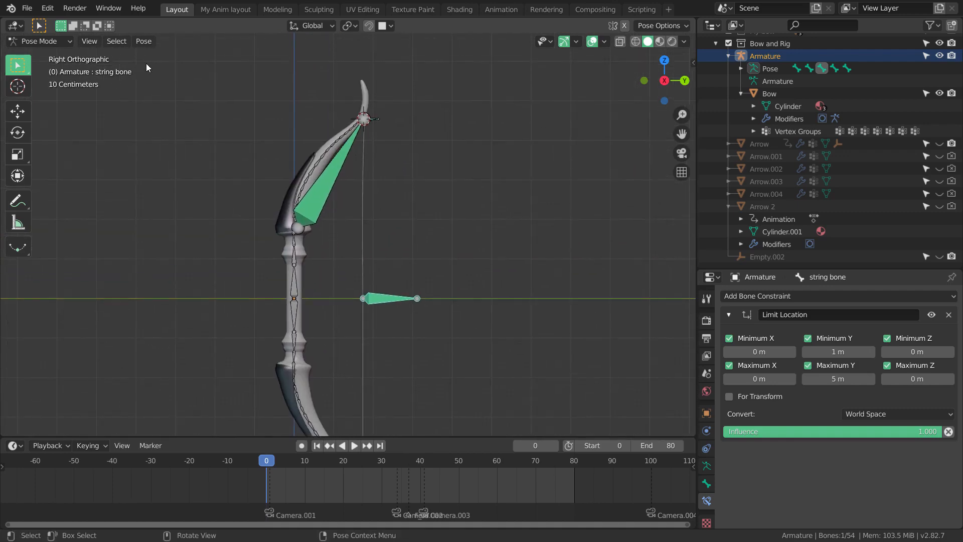
Step: Switch the armature to Edit Mode and zoom in on the control bones at the upper limb's tip
{"action": "left_click", "coordinate": [71, 44]}
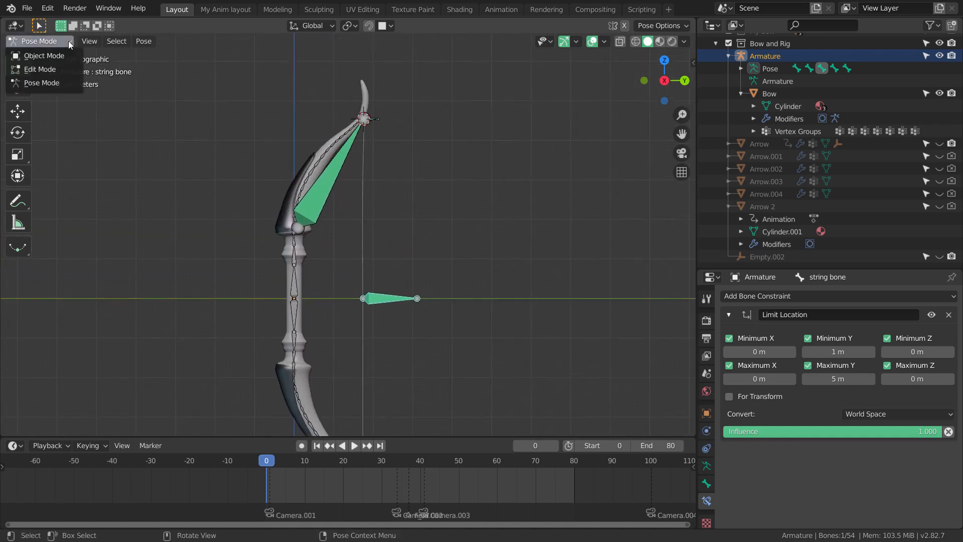
{"action": "left_click", "coordinate": [59, 68]}
{"action": "scroll", "coordinate": [423, 167], "scroll_direction": "up", "scroll_amount": 1}
{"action": "middle_click_drag", "start_coordinate": [423, 151], "coordinate": [417, 204], "text": "shift"}
{"action": "scroll", "coordinate": [419, 200], "scroll_direction": "up", "scroll_amount": 3}
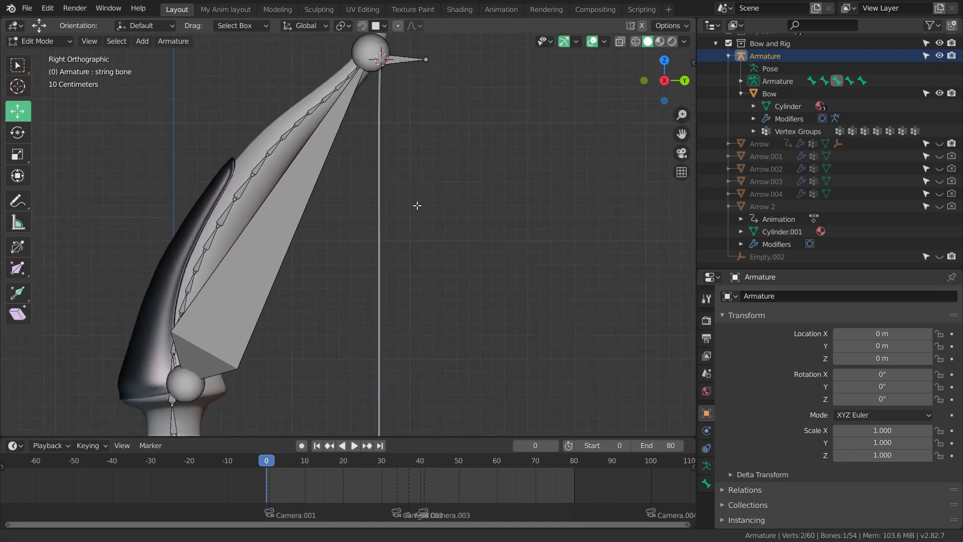
{"action": "middle_click_drag", "start_coordinate": [434, 98], "coordinate": [419, 200], "text": "shift"}
{"action": "scroll", "coordinate": [419, 200], "scroll_direction": "up", "scroll_amount": 5}
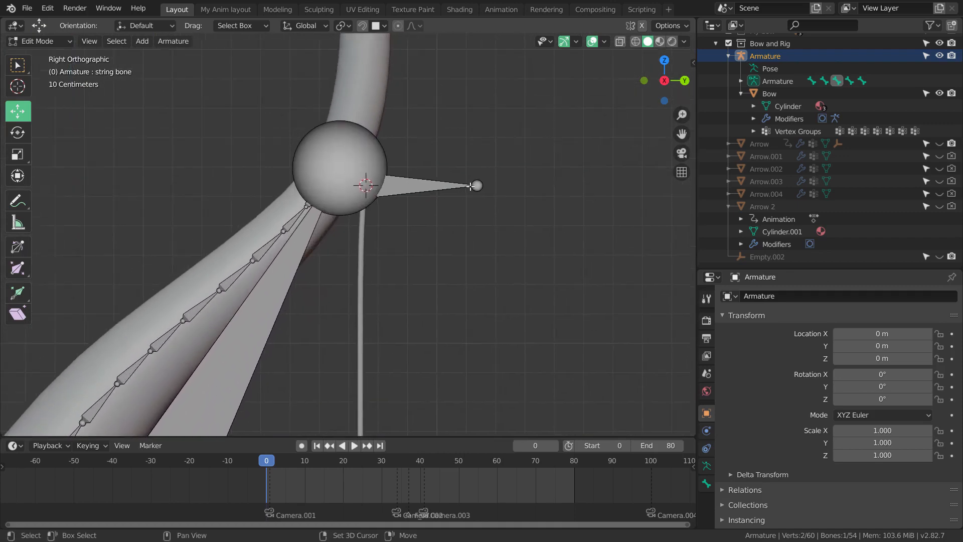
{"action": "scroll", "coordinate": [467, 188], "scroll_direction": "up", "scroll_amount": 1}
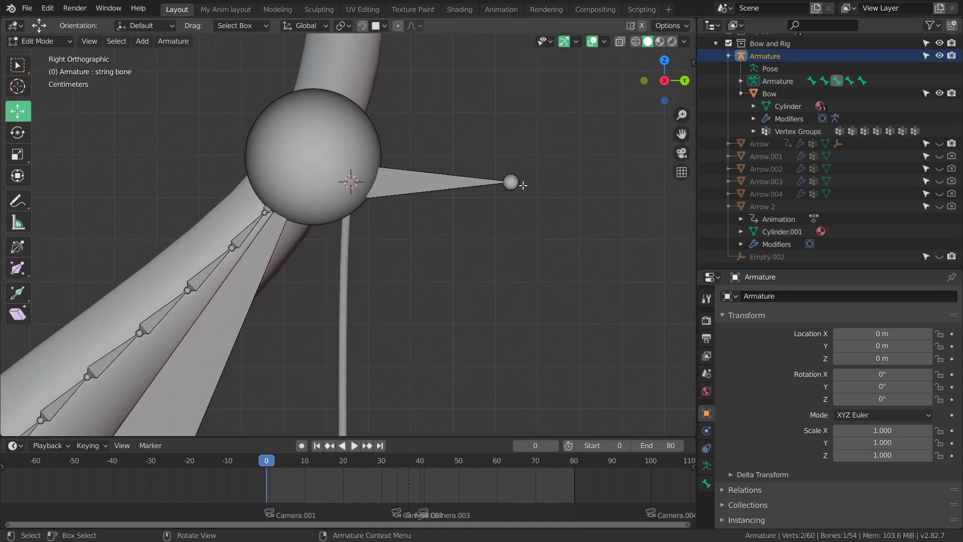
Step: Box-select the control bones at the upper limb's tip and add the Top rotation bone to the selection
{"action": "left_click_drag", "start_coordinate": [436, 123], "coordinate": [531, 300]}
{"action": "scroll", "coordinate": [489, 264], "scroll_direction": "down", "scroll_amount": 3}
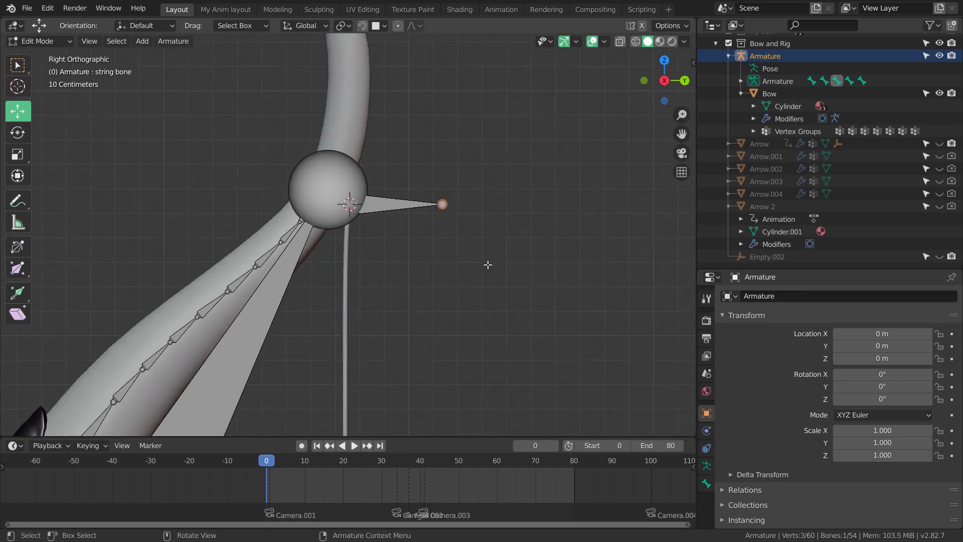
{"action": "key", "text": "b"}
{"action": "left_click_drag", "start_coordinate": [360, 165], "coordinate": [401, 221]}
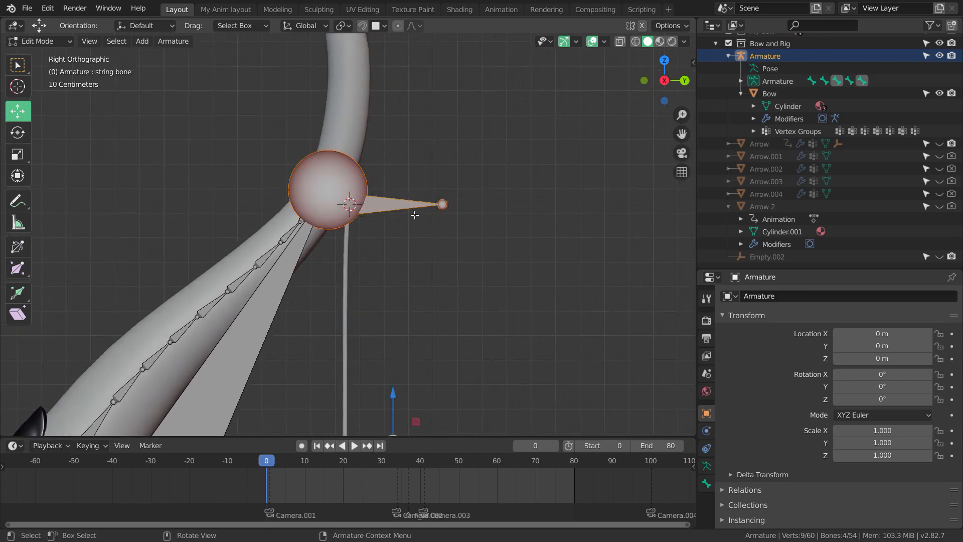
{"action": "key", "text": "b"}
{"action": "key", "text": "Escape"}
{"action": "scroll", "coordinate": [424, 256], "scroll_direction": "down", "scroll_amount": 5}
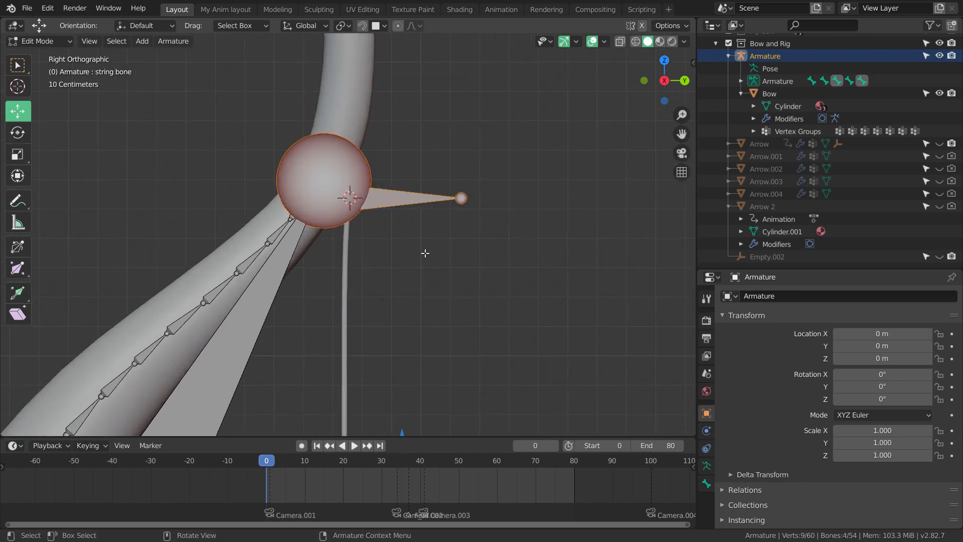
{"action": "middle_click_drag", "start_coordinate": [444, 266], "coordinate": [456, 207], "text": "shift"}
{"action": "left_click", "coordinate": [282, 289], "text": "shift"}
{"action": "scroll", "coordinate": [436, 292], "scroll_direction": "down", "scroll_amount": 4}
{"action": "middle_click_drag", "start_coordinate": [444, 296], "coordinate": [434, 204], "text": "shift"}
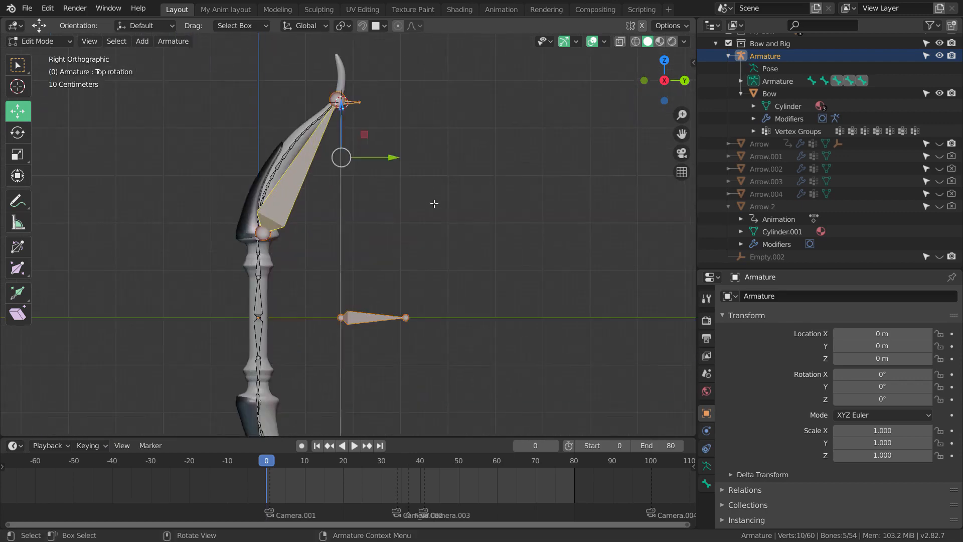
{"action": "scroll", "coordinate": [429, 273], "scroll_direction": "down", "scroll_amount": 2}
{"action": "middle_click_drag", "start_coordinate": [429, 273], "coordinate": [424, 249], "text": "shift"}
{"action": "scroll", "coordinate": [424, 250], "scroll_direction": "up", "scroll_amount": 8}
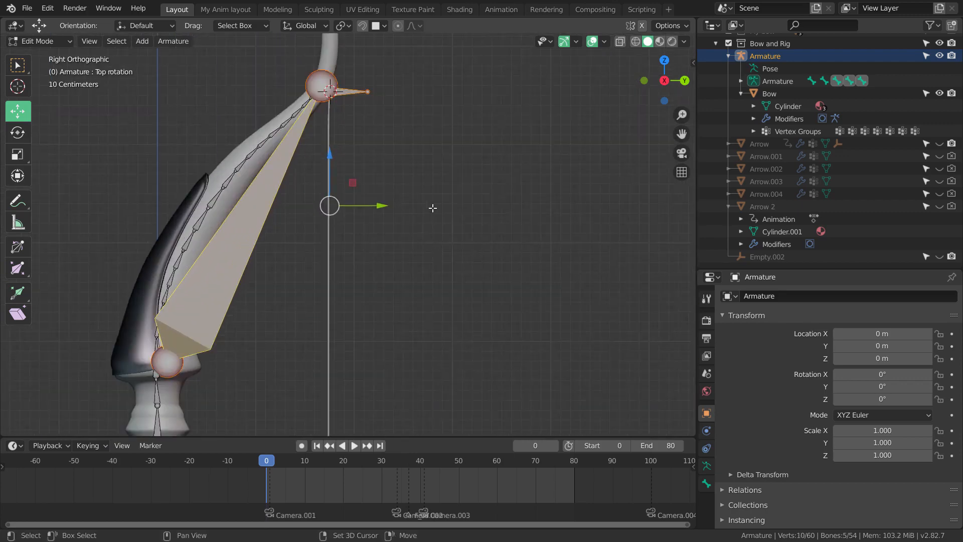
{"action": "middle_click_drag", "start_coordinate": [432, 209], "coordinate": [419, 224], "text": "shift"}
{"action": "scroll", "coordinate": [419, 223], "scroll_direction": "up", "scroll_amount": 3}
{"action": "mouse_move", "coordinate": [428, 135]}
{"action": "middle_mouse_down", "text": "shift"}
{"action": "mouse_move", "coordinate": [429, 216]}
{"action": "mouse_move", "coordinate": [446, 267]}
{"action": "middle_mouse_up", "text": "shift"}
Step: Select only the Top_ik.001 bone at the upper tip and display the viewport in wireframe
{"action": "left_click", "coordinate": [430, 199]}
{"action": "scroll", "coordinate": [456, 228], "scroll_direction": "up", "scroll_amount": 3}
{"action": "left_click", "coordinate": [636, 41]}
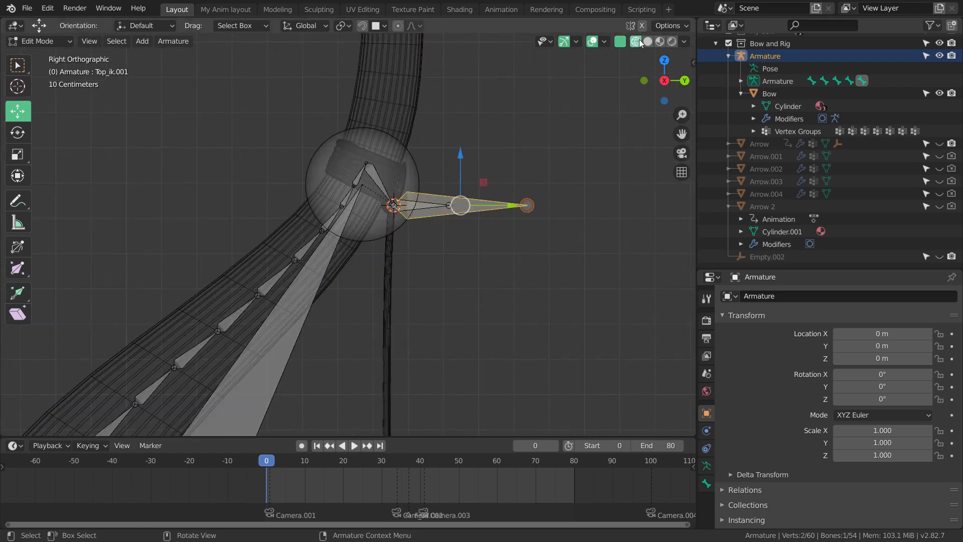
{"action": "scroll", "coordinate": [497, 253], "scroll_direction": "up", "scroll_amount": 3}
{"action": "scroll", "coordinate": [496, 253], "scroll_direction": "up", "scroll_amount": 2}
{"action": "middle_click_drag", "start_coordinate": [548, 201], "coordinate": [449, 239], "text": "shift"}
{"action": "middle_click_drag", "start_coordinate": [530, 228], "coordinate": [460, 225], "text": "shift"}
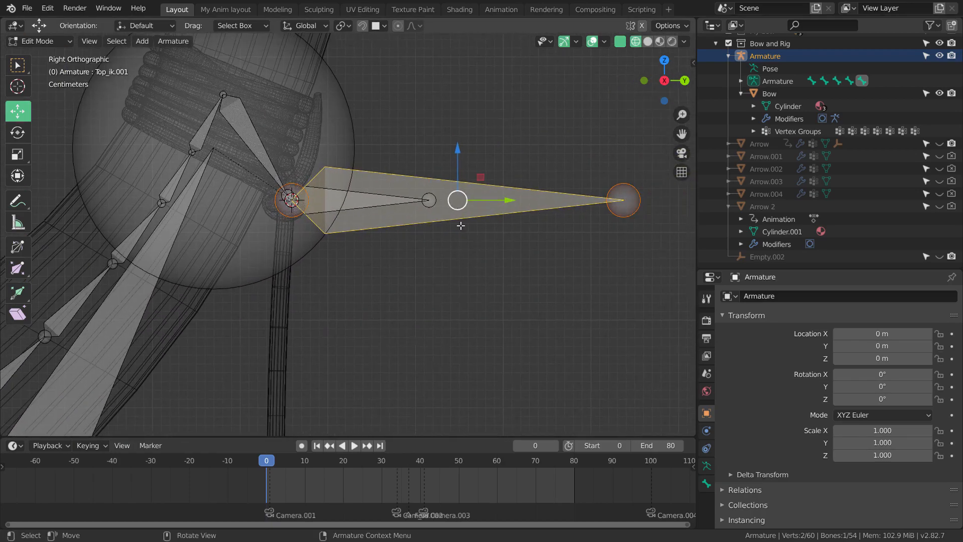
Step: Box-select the end of the small bone overlapping Top_ik.001 to add it to the selection
{"action": "scroll", "coordinate": [522, 247], "scroll_direction": "down", "scroll_amount": 1}
{"action": "scroll", "coordinate": [521, 246], "scroll_direction": "down", "scroll_amount": 1}
{"action": "key", "text": "b"}
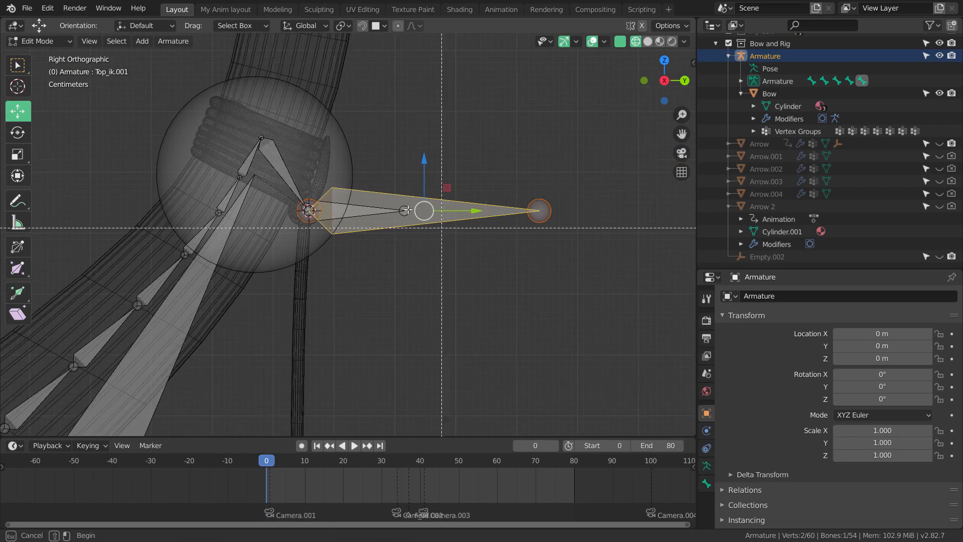
{"action": "left_click_drag", "start_coordinate": [378, 158], "coordinate": [545, 295]}
{"action": "scroll", "coordinate": [483, 301], "scroll_direction": "down", "scroll_amount": 1}
{"action": "scroll", "coordinate": [483, 300], "scroll_direction": "up", "scroll_amount": 1}
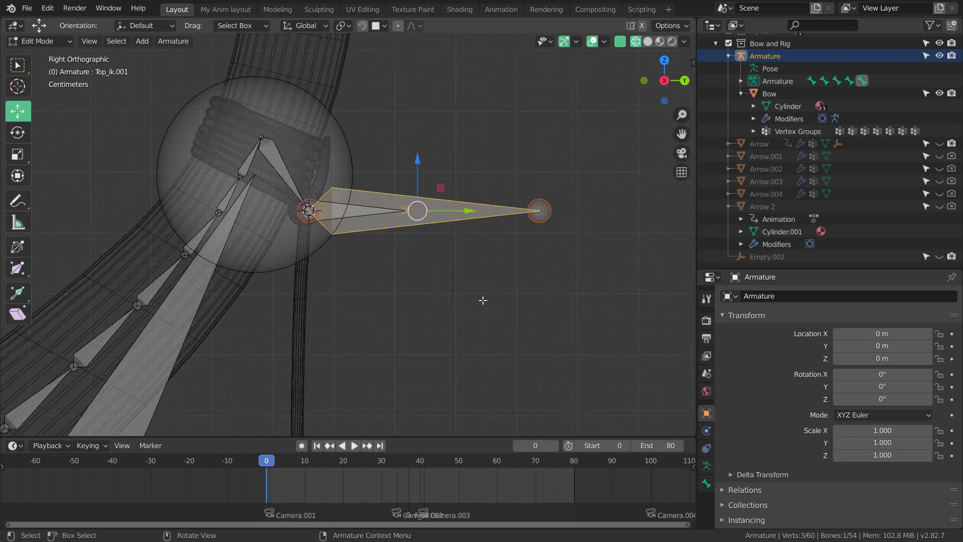
Step: Add the Top rotation bone along the upper limb to the selection and bring the bow's grip into view
{"action": "scroll", "coordinate": [476, 304], "scroll_direction": "down", "scroll_amount": 3}
{"action": "middle_click_drag", "start_coordinate": [459, 334], "coordinate": [487, 265], "text": "shift"}
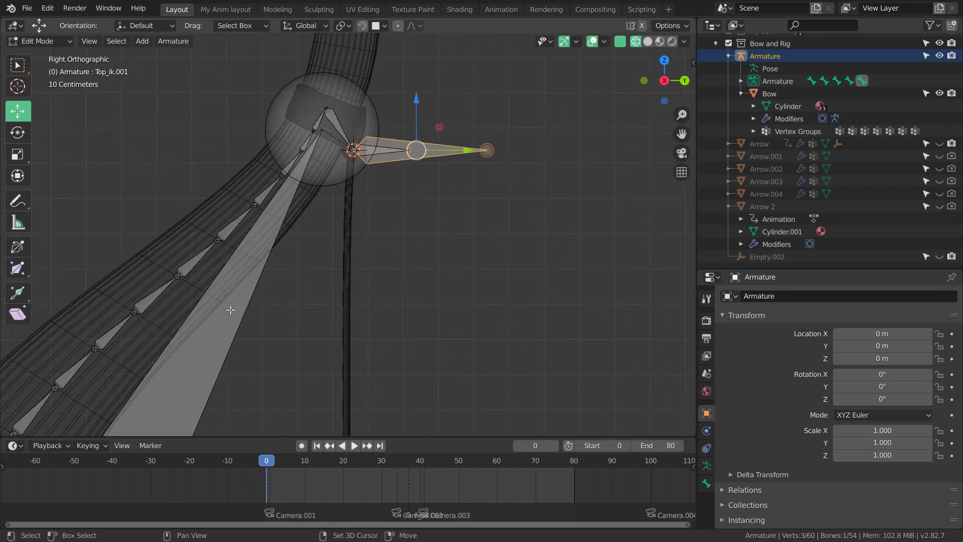
{"action": "left_click", "coordinate": [230, 309], "text": "shift"}
{"action": "scroll", "coordinate": [472, 333], "scroll_direction": "down", "scroll_amount": 3}
{"action": "middle_click_drag", "start_coordinate": [436, 305], "coordinate": [460, 263], "text": "shift"}
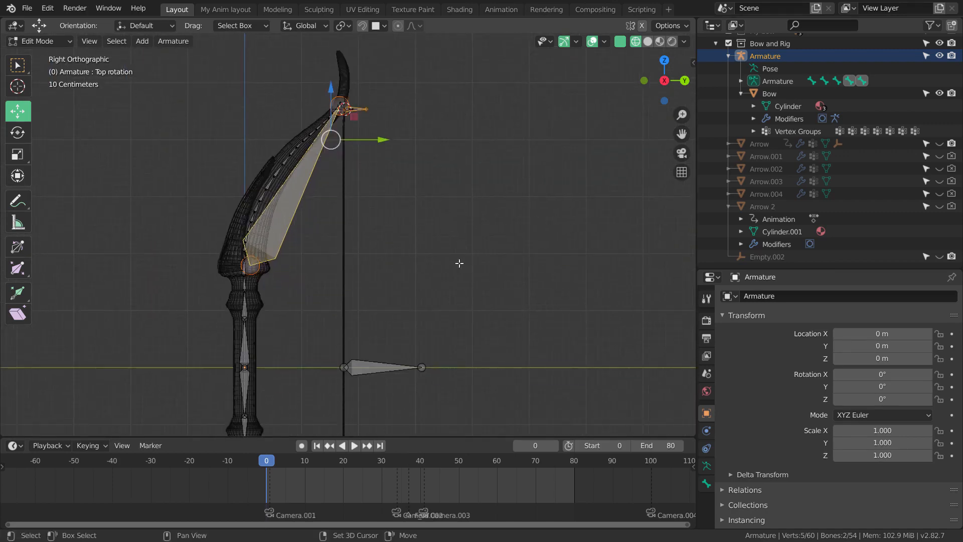
{"action": "scroll", "coordinate": [459, 263], "scroll_direction": "down", "scroll_amount": 5}
{"action": "scroll", "coordinate": [438, 301], "scroll_direction": "up", "scroll_amount": 2}
{"action": "middle_click_drag", "start_coordinate": [438, 301], "coordinate": [438, 247], "text": "shift"}
{"action": "scroll", "coordinate": [393, 253], "scroll_direction": "down", "scroll_amount": 4}
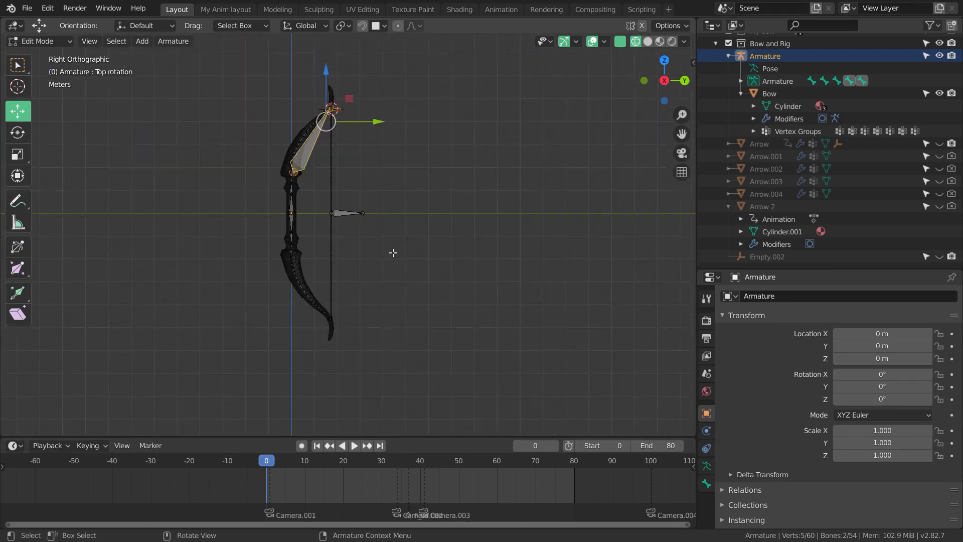
{"action": "scroll", "coordinate": [426, 216], "scroll_direction": "up", "scroll_amount": 4}
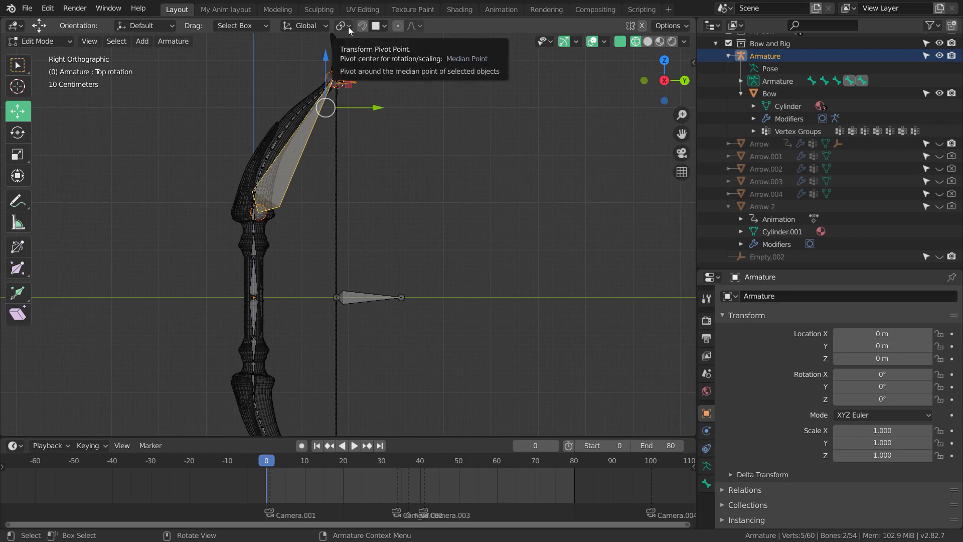
Step: Deselect all bones of the bow's armature
{"action": "scroll", "coordinate": [432, 268], "scroll_direction": "up", "scroll_amount": 2}
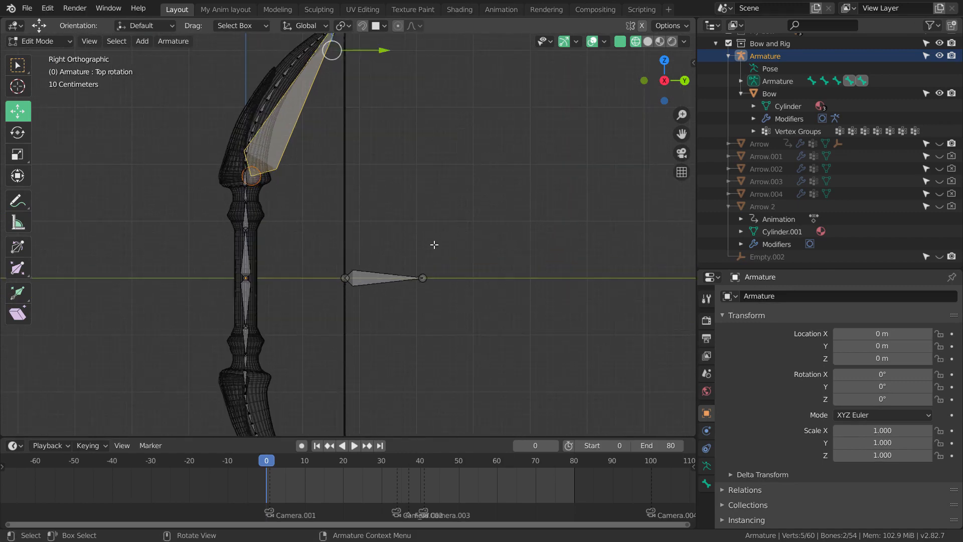
{"action": "scroll", "coordinate": [424, 275], "scroll_direction": "down", "scroll_amount": 2}
{"action": "scroll", "coordinate": [409, 258], "scroll_direction": "up", "scroll_amount": 2}
{"action": "scroll", "coordinate": [409, 258], "scroll_direction": "down", "scroll_amount": 1}
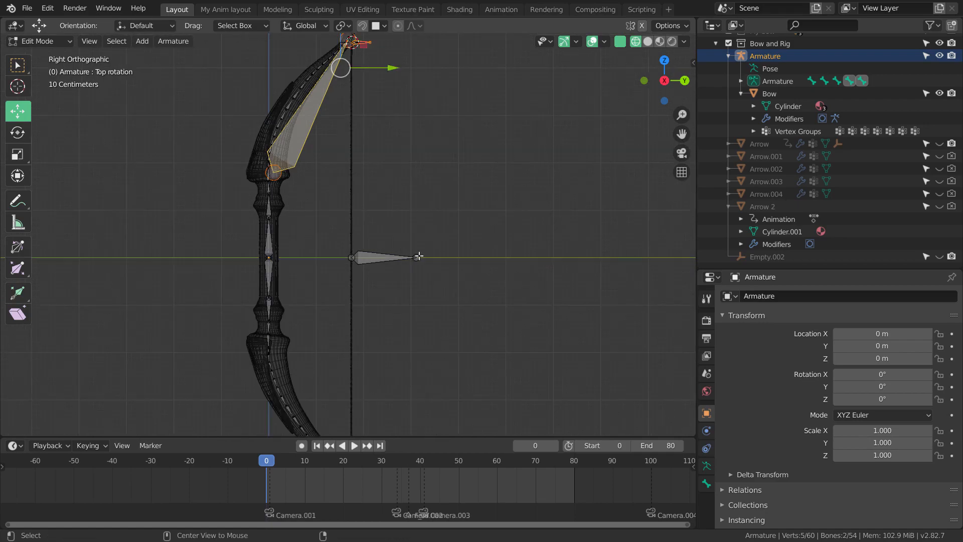
{"action": "key", "text": "alt+a"}
Step: Try to box-select the overlapping control bones at the upper limb's tip
{"action": "scroll", "coordinate": [265, 275], "scroll_direction": "up", "scroll_amount": 3}
{"action": "scroll", "coordinate": [370, 284], "scroll_direction": "down", "scroll_amount": 5}
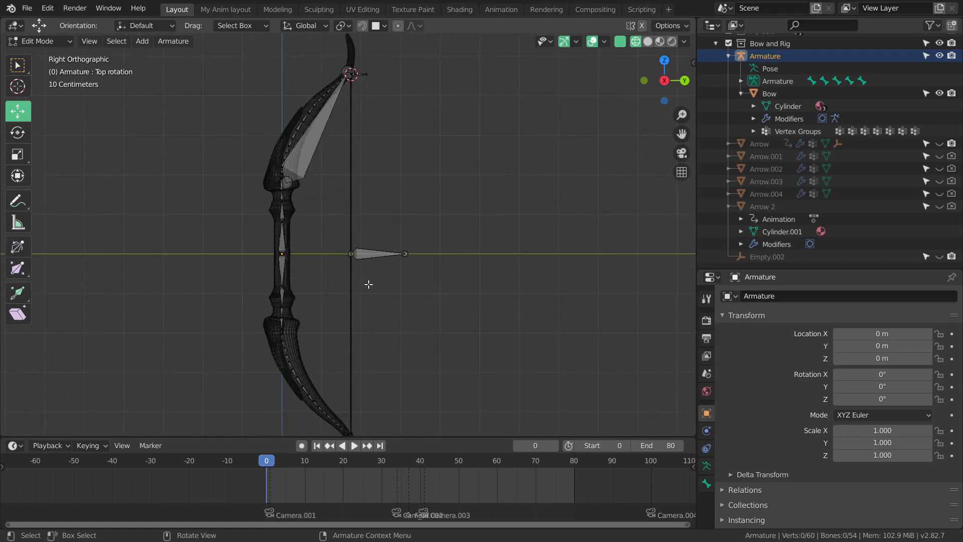
{"action": "scroll", "coordinate": [279, 279], "scroll_direction": "up", "scroll_amount": 4}
{"action": "scroll", "coordinate": [294, 290], "scroll_direction": "up", "scroll_amount": 2}
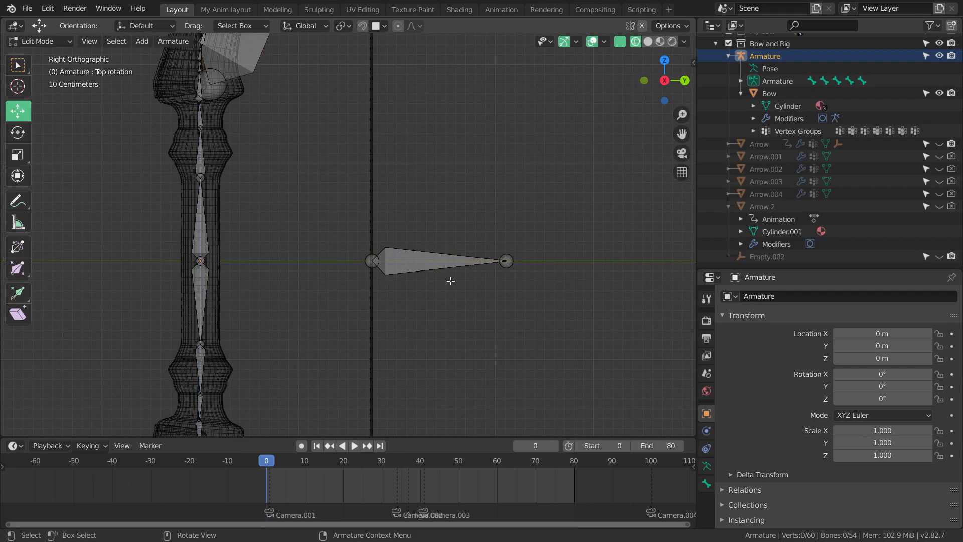
{"action": "scroll", "coordinate": [451, 281], "scroll_direction": "down", "scroll_amount": 5}
{"action": "scroll", "coordinate": [400, 279], "scroll_direction": "up", "scroll_amount": 6}
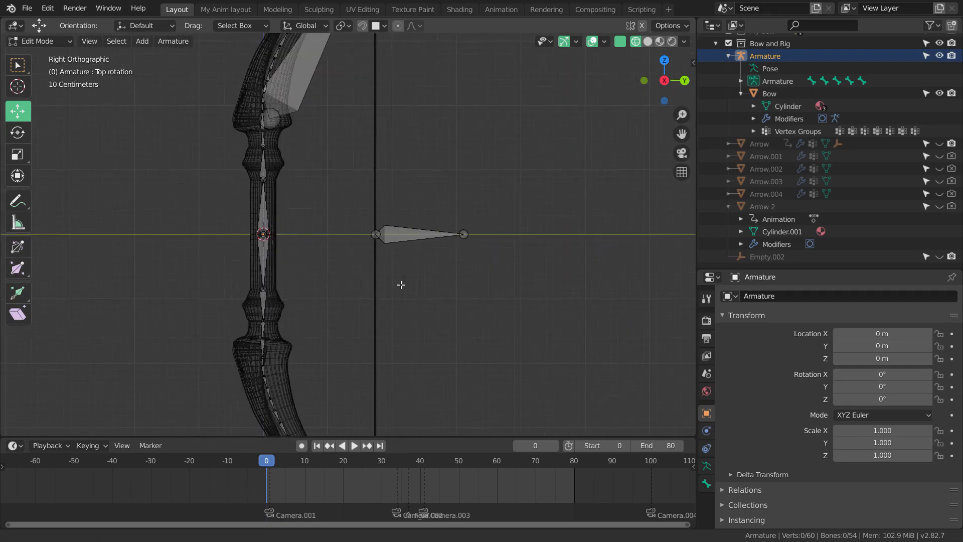
{"action": "middle_click_drag", "start_coordinate": [400, 264], "coordinate": [402, 250], "text": "shift"}
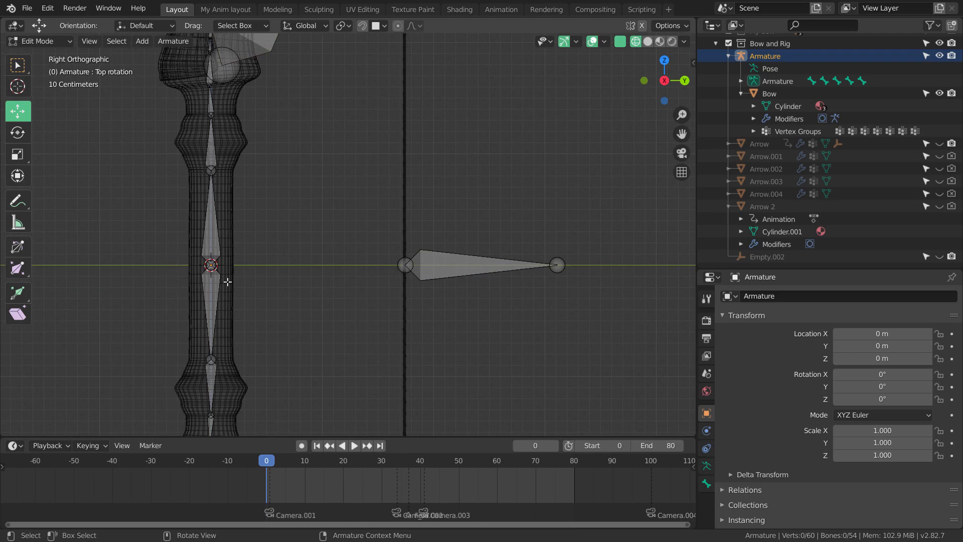
{"action": "scroll", "coordinate": [227, 282], "scroll_direction": "down", "scroll_amount": 4}
{"action": "middle_click_drag", "start_coordinate": [452, 118], "coordinate": [425, 198], "text": "shift"}
{"action": "scroll", "coordinate": [425, 198], "scroll_direction": "up", "scroll_amount": 3}
{"action": "middle_click_drag", "start_coordinate": [417, 62], "coordinate": [432, 193], "text": "shift"}
{"action": "middle_click_drag", "start_coordinate": [441, 142], "coordinate": [446, 199], "text": "shift"}
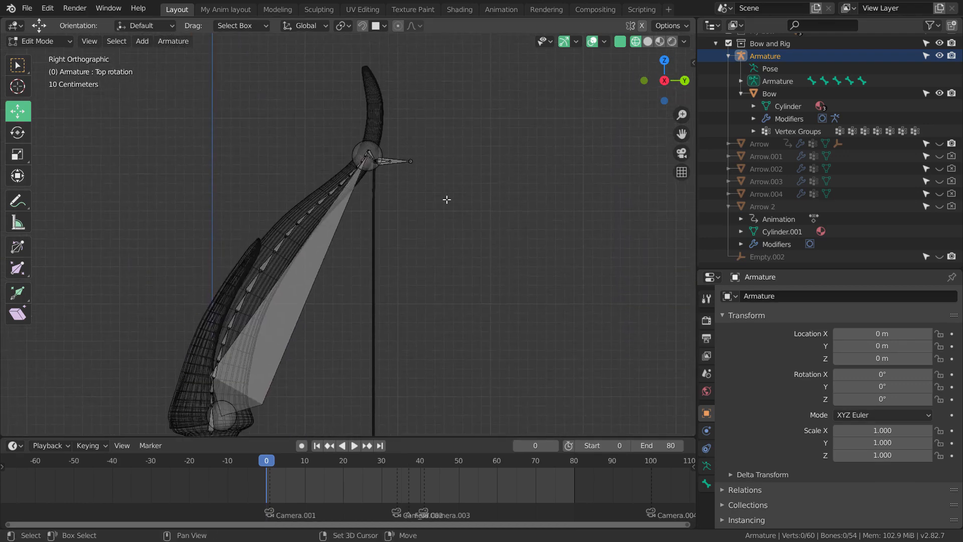
{"action": "scroll", "coordinate": [446, 200], "scroll_direction": "up", "scroll_amount": 6}
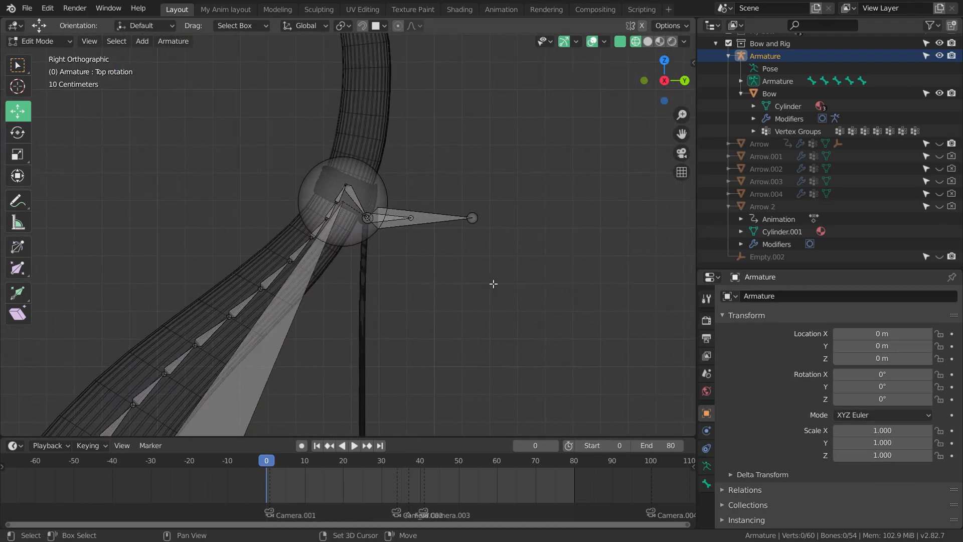
{"action": "key", "text": "b"}
{"action": "left_click_drag", "start_coordinate": [417, 176], "coordinate": [490, 272]}
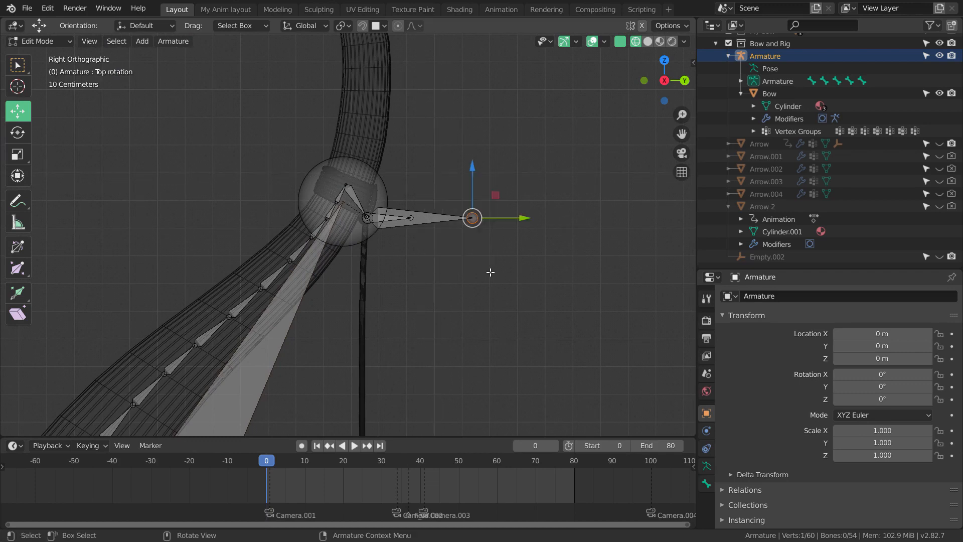
{"action": "scroll", "coordinate": [490, 272], "scroll_direction": "up", "scroll_amount": 2}
{"action": "key", "text": "b"}
{"action": "left_click_drag", "start_coordinate": [411, 172], "coordinate": [562, 345]}
{"action": "scroll", "coordinate": [532, 323], "scroll_direction": "down", "scroll_amount": 2}
{"action": "scroll", "coordinate": [510, 309], "scroll_direction": "up", "scroll_amount": 3}
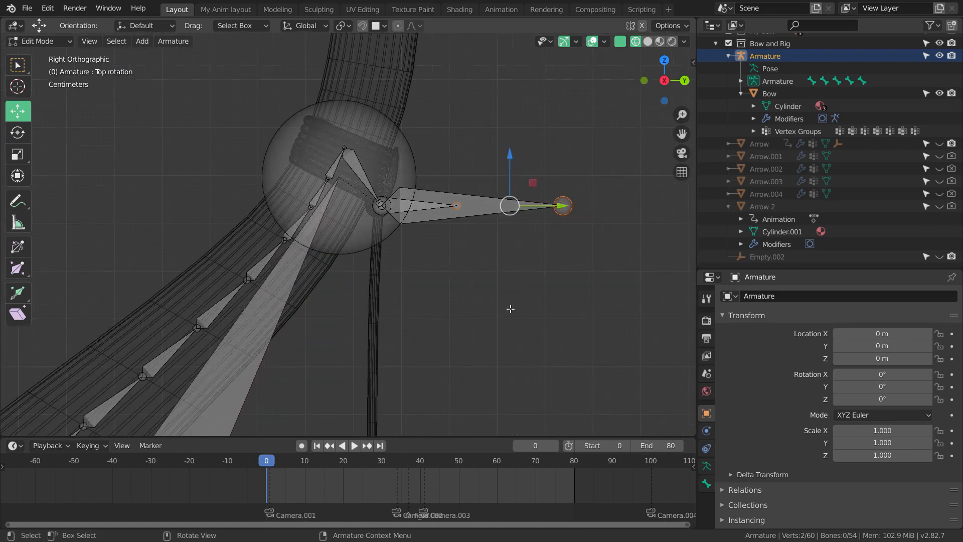
{"action": "key", "text": "b"}
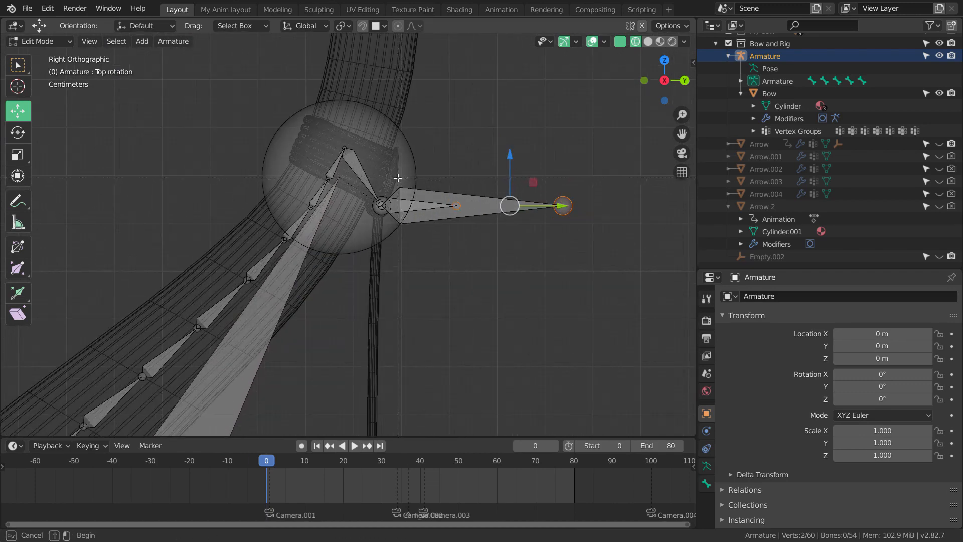
{"action": "left_click_drag", "start_coordinate": [398, 177], "coordinate": [546, 265]}
{"action": "key", "text": "b"}
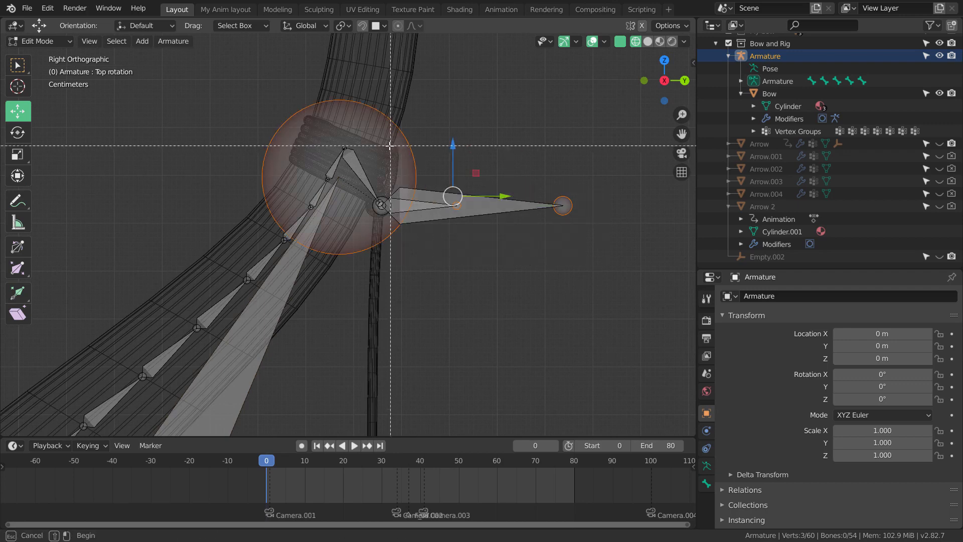
{"action": "left_click_drag", "start_coordinate": [392, 107], "coordinate": [626, 284]}
Step: Select the Top_ik.001 and Top_ik bones at the upper tip together with the Top rotation bone along the upper limb
{"action": "scroll", "coordinate": [546, 215], "scroll_direction": "up", "scroll_amount": 3}
{"action": "left_click", "coordinate": [573, 187], "text": "shift"}
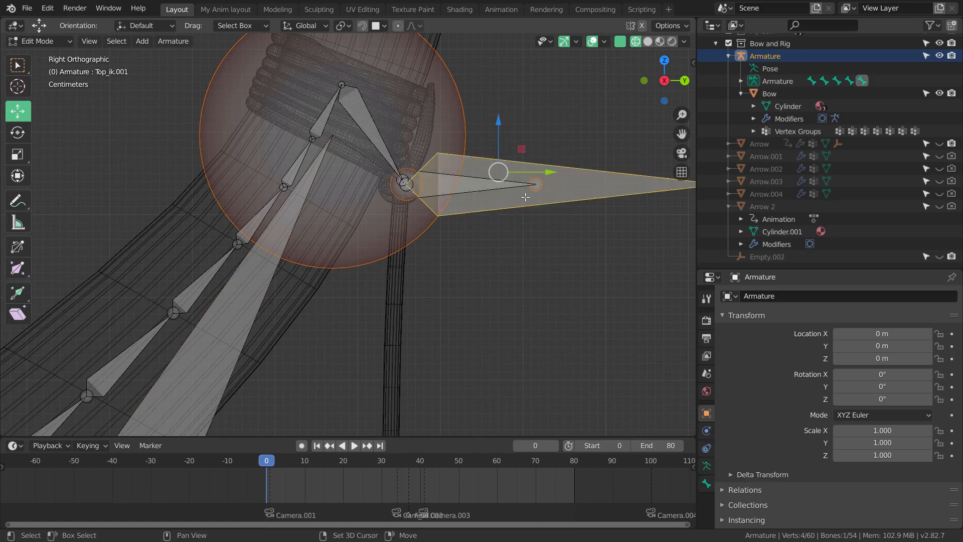
{"action": "left_click", "coordinate": [461, 180], "text": "shift"}
{"action": "left_click", "coordinate": [468, 184], "text": "shift"}
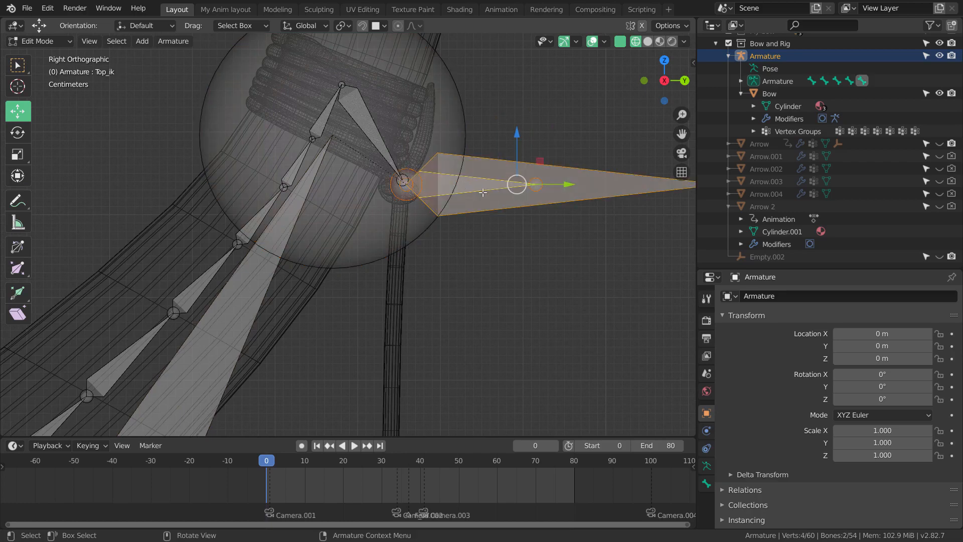
{"action": "scroll", "coordinate": [459, 201], "scroll_direction": "down", "scroll_amount": 4}
{"action": "middle_click_drag", "start_coordinate": [455, 208], "coordinate": [447, 205], "text": "shift"}
{"action": "middle_click_drag", "start_coordinate": [290, 283], "coordinate": [294, 209], "text": "shift"}
{"action": "left_click", "coordinate": [246, 290], "text": "shift"}
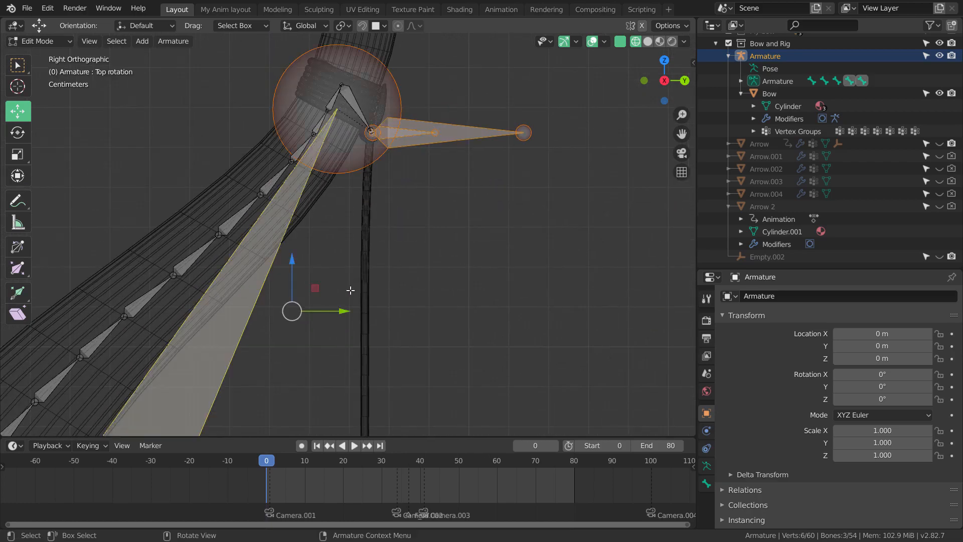
Step: Duplicate the three selected upper control bones in place
{"action": "scroll", "coordinate": [425, 215], "scroll_direction": "down", "scroll_amount": 5}
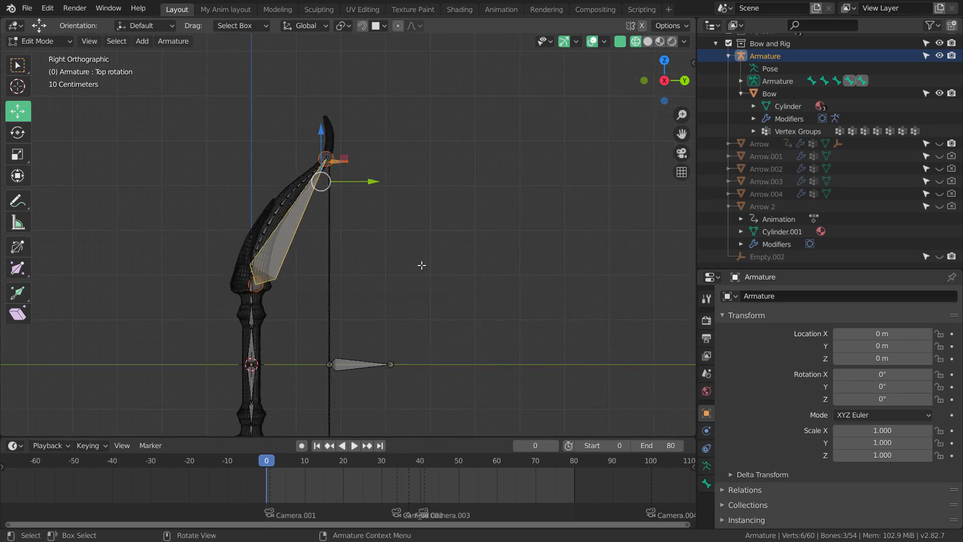
{"action": "key", "text": "shift+d"}
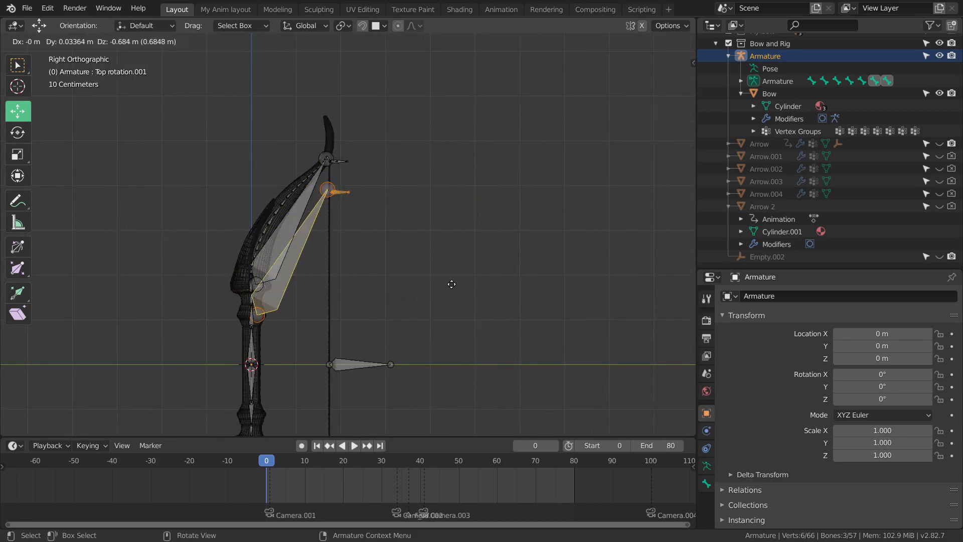
{"action": "key", "text": "Escape"}
{"action": "scroll", "coordinate": [409, 297], "scroll_direction": "down", "scroll_amount": 2}
{"action": "middle_click_drag", "start_coordinate": [411, 298], "coordinate": [417, 247], "text": "shift"}
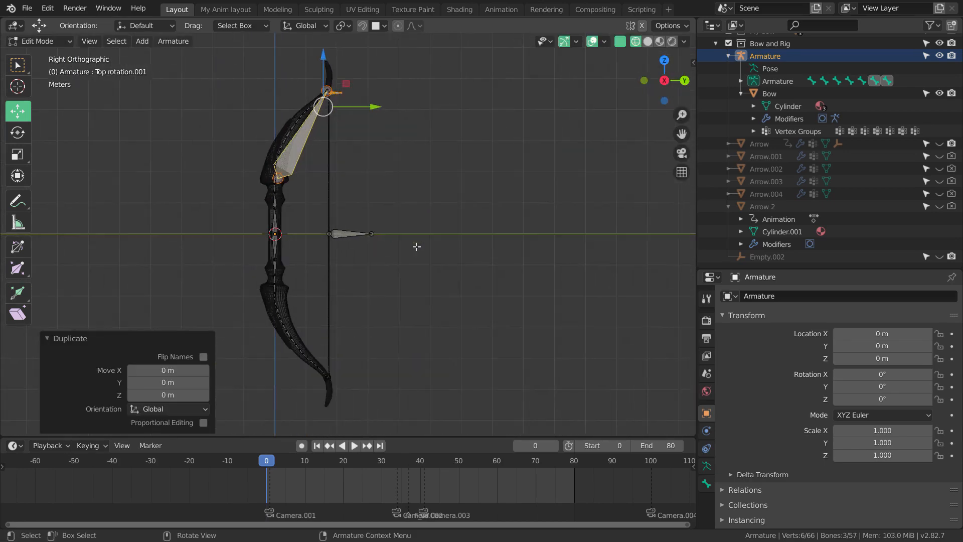
Step: Mirror the duplicated bones onto the lower limb by scaling them -1 along global Z around the 3D Cursor pivot
{"action": "left_click", "coordinate": [349, 25]}
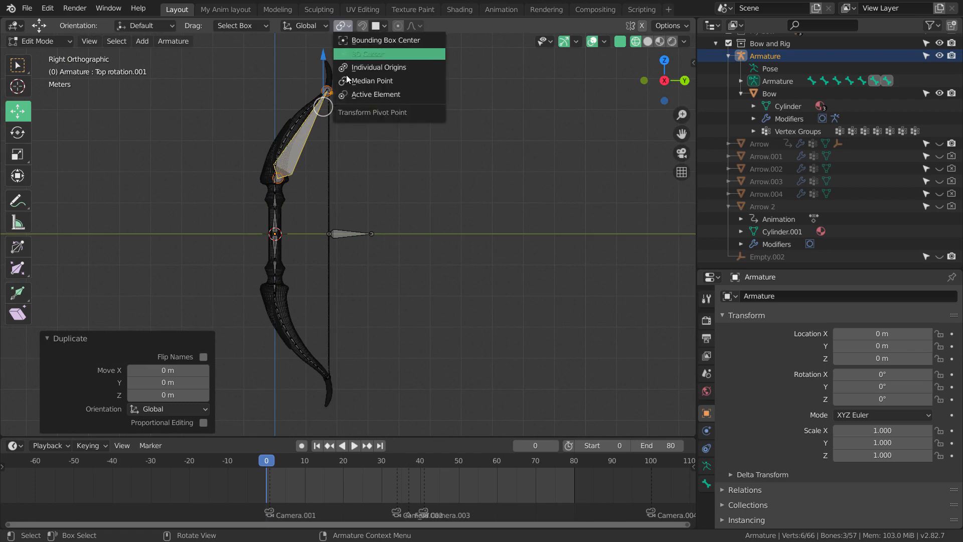
{"action": "left_click", "coordinate": [366, 53]}
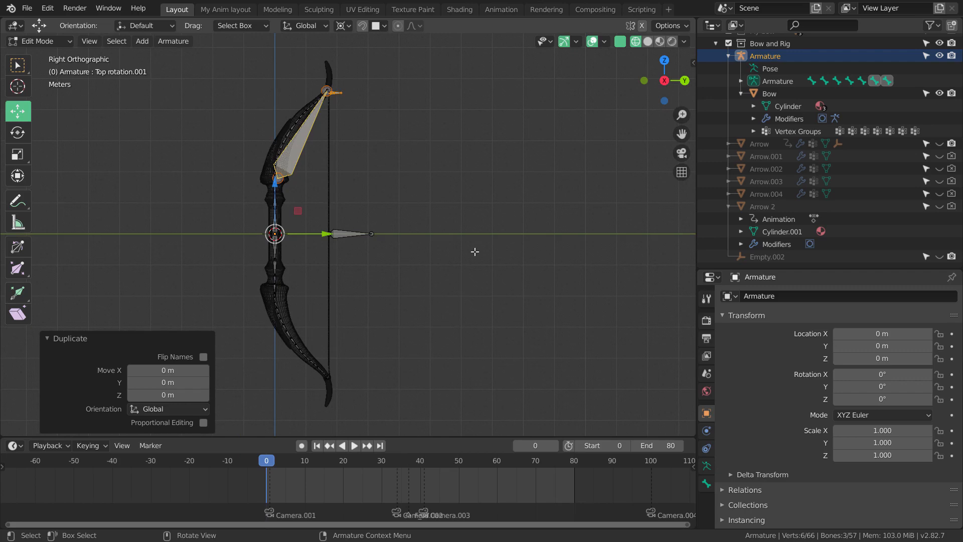
{"action": "key", "text": "s"}
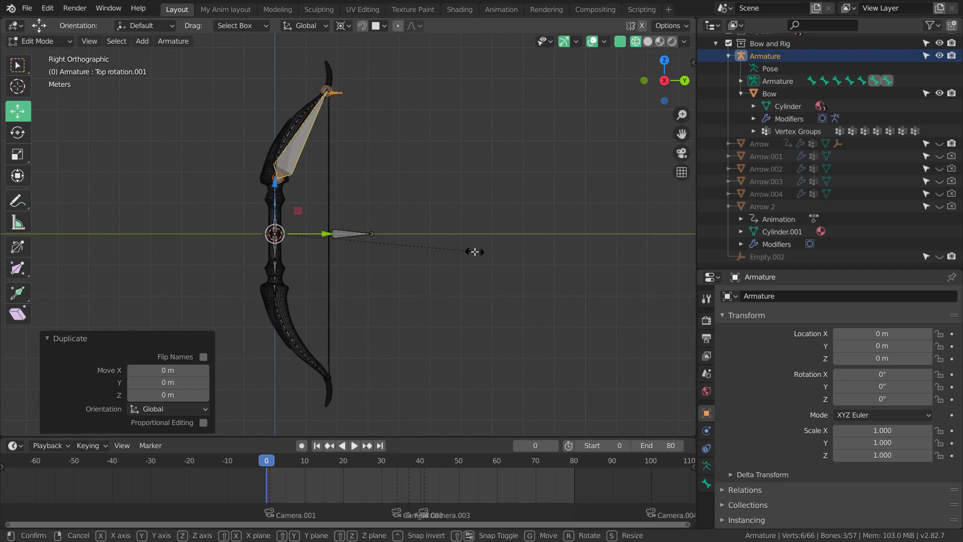
{"action": "key", "text": "z"}
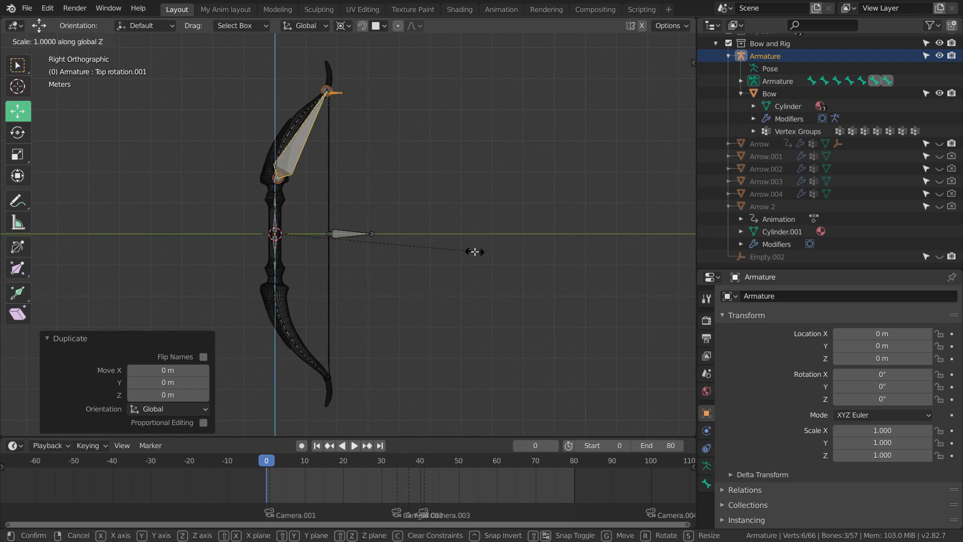
{"action": "type", "text": "-1"}
{"action": "key", "text": "Return"}
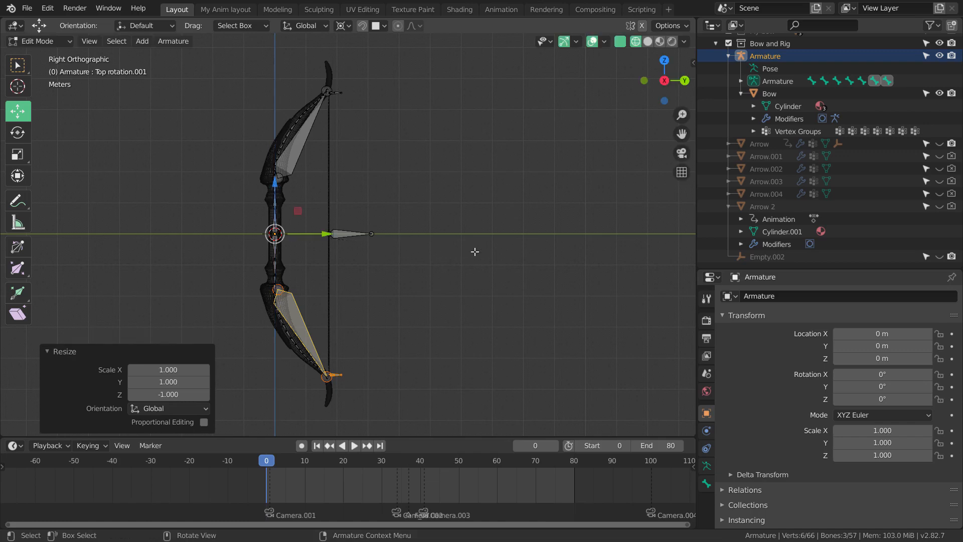
Step: Examine the mirrored control bones on the lower limb and compare them with the upper limb's bones
{"action": "scroll", "coordinate": [397, 317], "scroll_direction": "up", "scroll_amount": 3}
{"action": "middle_click_drag", "start_coordinate": [398, 315], "coordinate": [435, 242], "text": "shift"}
{"action": "scroll", "coordinate": [402, 332], "scroll_direction": "up", "scroll_amount": 2}
{"action": "middle_click_drag", "start_coordinate": [401, 337], "coordinate": [396, 304], "text": "shift"}
{"action": "scroll", "coordinate": [414, 274], "scroll_direction": "down", "scroll_amount": 4}
{"action": "scroll", "coordinate": [401, 294], "scroll_direction": "up", "scroll_amount": 2}
{"action": "scroll", "coordinate": [419, 280], "scroll_direction": "down", "scroll_amount": 1}
{"action": "middle_click_drag", "start_coordinate": [421, 234], "coordinate": [429, 256], "text": "shift"}
{"action": "scroll", "coordinate": [425, 248], "scroll_direction": "up", "scroll_amount": 3}
{"action": "middle_click_drag", "start_coordinate": [377, 300], "coordinate": [419, 253], "text": "shift"}
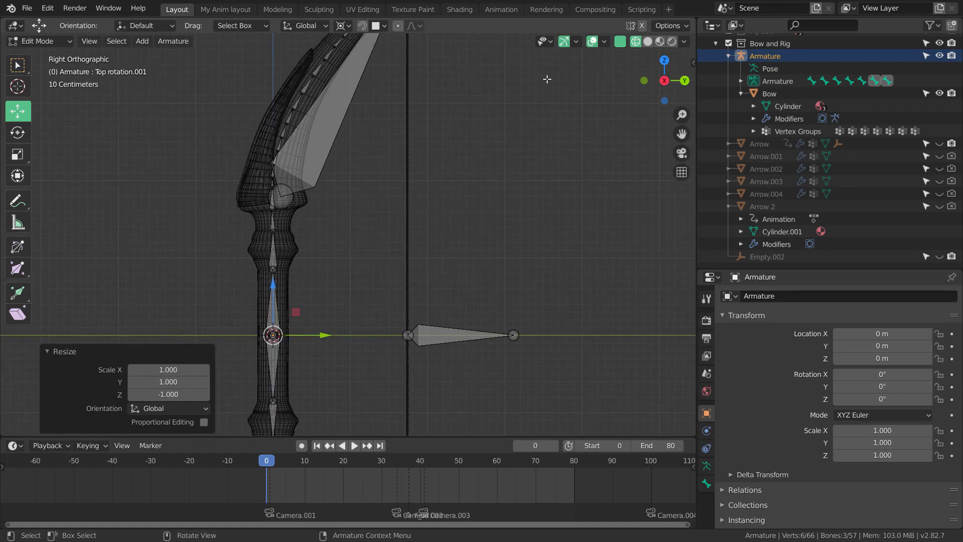
{"action": "middle_click_drag", "start_coordinate": [547, 92], "coordinate": [536, 107], "text": "shift"}
Step: Return the viewport to solid shading and switch the armature to Pose Mode
{"action": "left_click", "coordinate": [647, 42]}
{"action": "scroll", "coordinate": [459, 159], "scroll_direction": "down", "scroll_amount": 3}
{"action": "middle_click_drag", "start_coordinate": [461, 157], "coordinate": [463, 161], "text": "shift"}
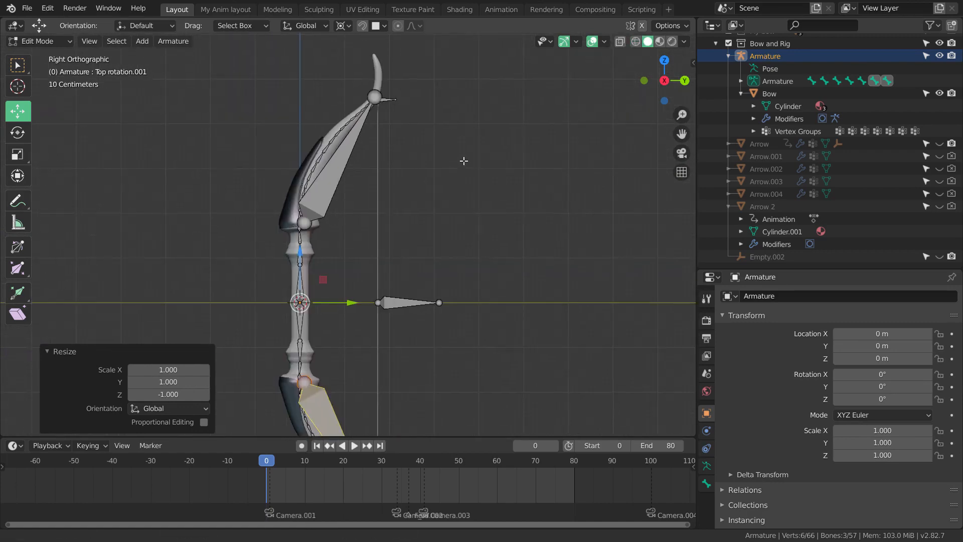
{"action": "scroll", "coordinate": [464, 161], "scroll_direction": "up", "scroll_amount": 1}
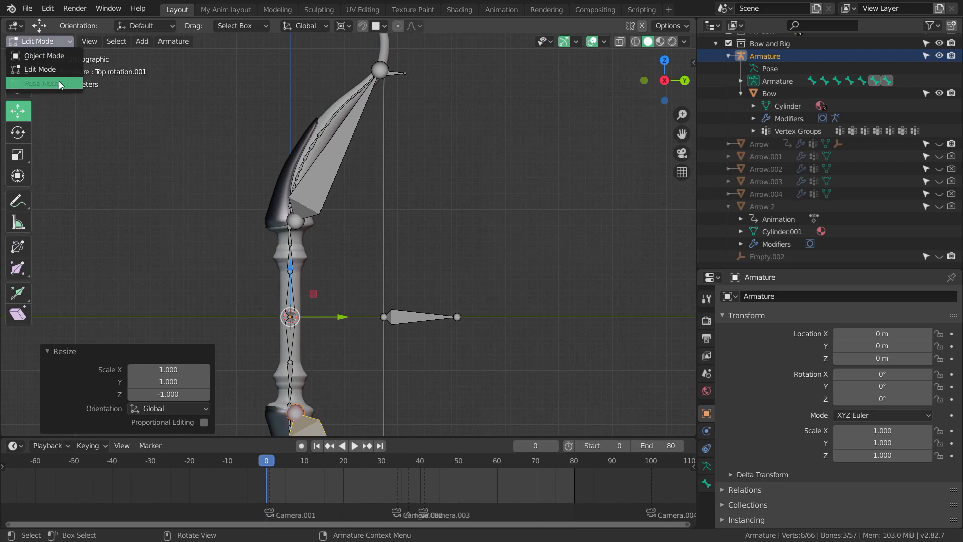
{"action": "left_click", "coordinate": [59, 82]}
Step: Hide the Top_ik.003 bone at the lower limb's tip and the Top rotation.001 bone along the lower limb
{"action": "scroll", "coordinate": [504, 227], "scroll_direction": "down", "scroll_amount": 3}
{"action": "middle_click_drag", "start_coordinate": [476, 335], "coordinate": [442, 226], "text": "shift"}
{"action": "scroll", "coordinate": [458, 256], "scroll_direction": "up", "scroll_amount": 2}
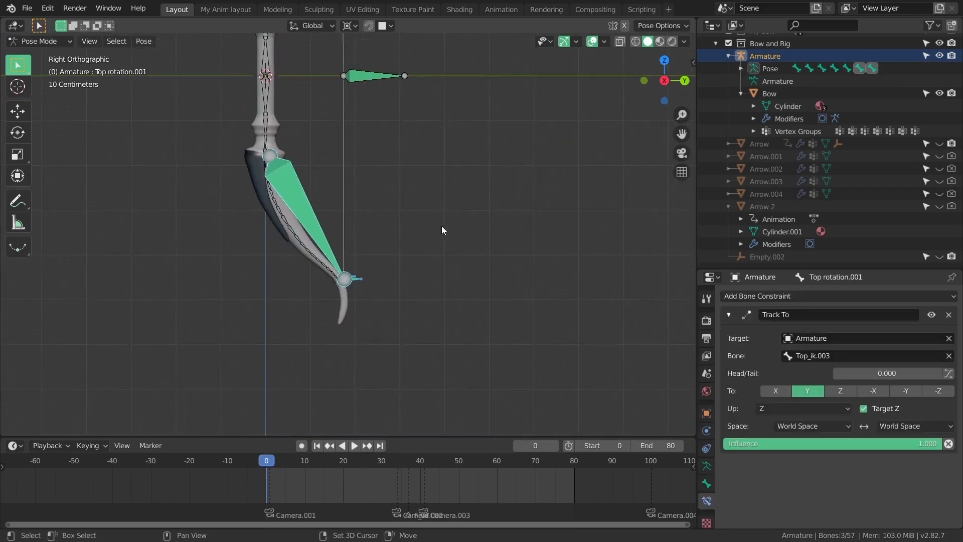
{"action": "scroll", "coordinate": [437, 233], "scroll_direction": "up", "scroll_amount": 8}
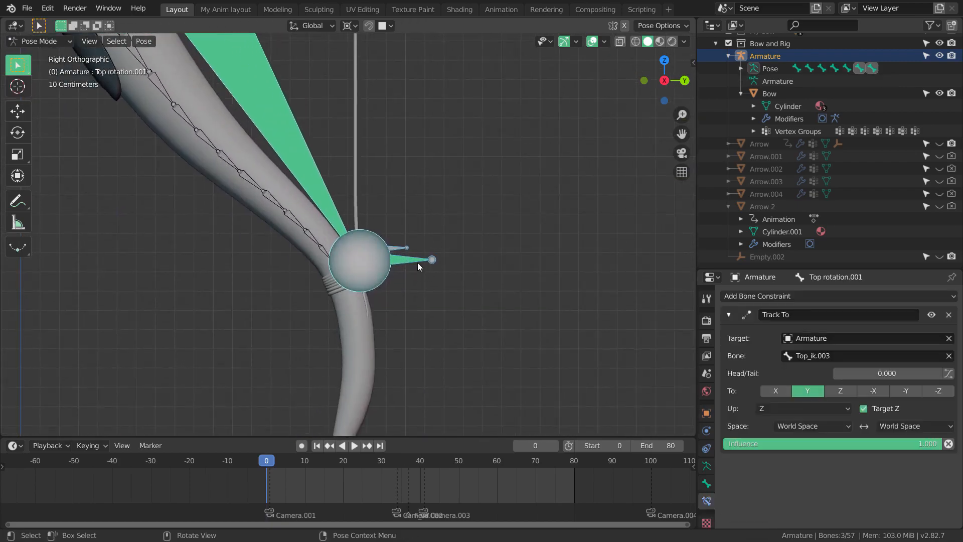
{"action": "left_click", "coordinate": [417, 263]}
{"action": "scroll", "coordinate": [426, 262], "scroll_direction": "up", "scroll_amount": 2}
{"action": "scroll", "coordinate": [433, 265], "scroll_direction": "down", "scroll_amount": 2}
{"action": "scroll", "coordinate": [441, 269], "scroll_direction": "up", "scroll_amount": 2}
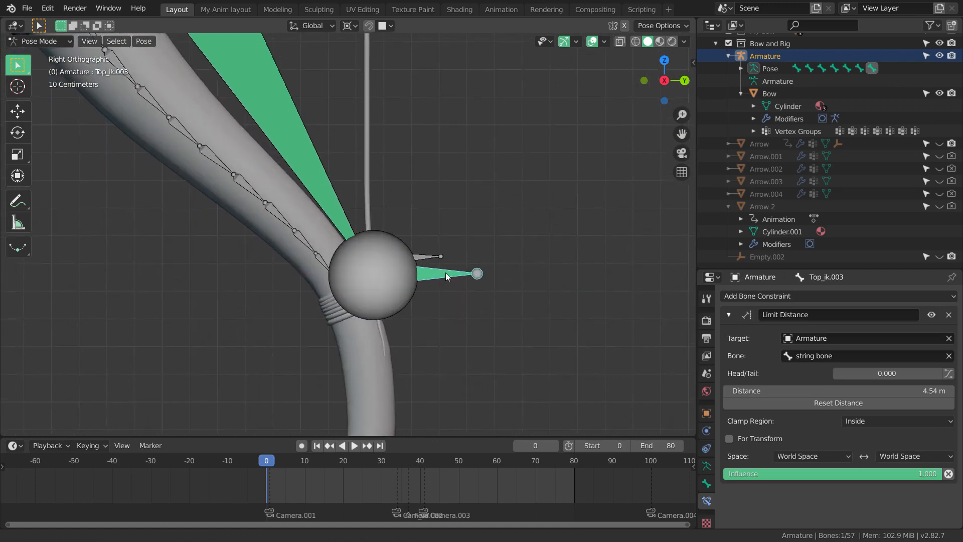
{"action": "scroll", "coordinate": [446, 273], "scroll_direction": "up", "scroll_amount": 2}
{"action": "scroll", "coordinate": [448, 272], "scroll_direction": "down", "scroll_amount": 2}
{"action": "scroll", "coordinate": [439, 266], "scroll_direction": "up", "scroll_amount": 4}
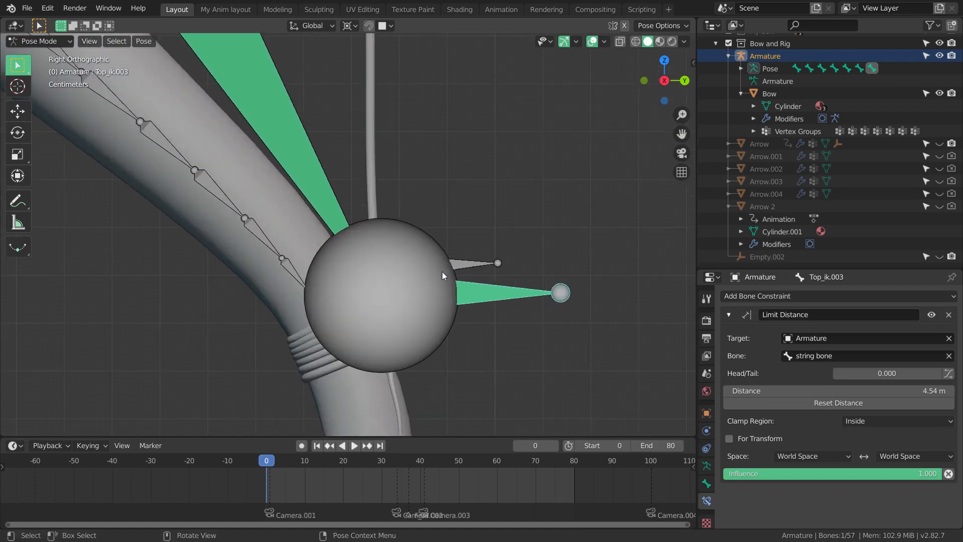
{"action": "scroll", "coordinate": [450, 276], "scroll_direction": "down", "scroll_amount": 3}
{"action": "scroll", "coordinate": [467, 277], "scroll_direction": "up", "scroll_amount": 2}
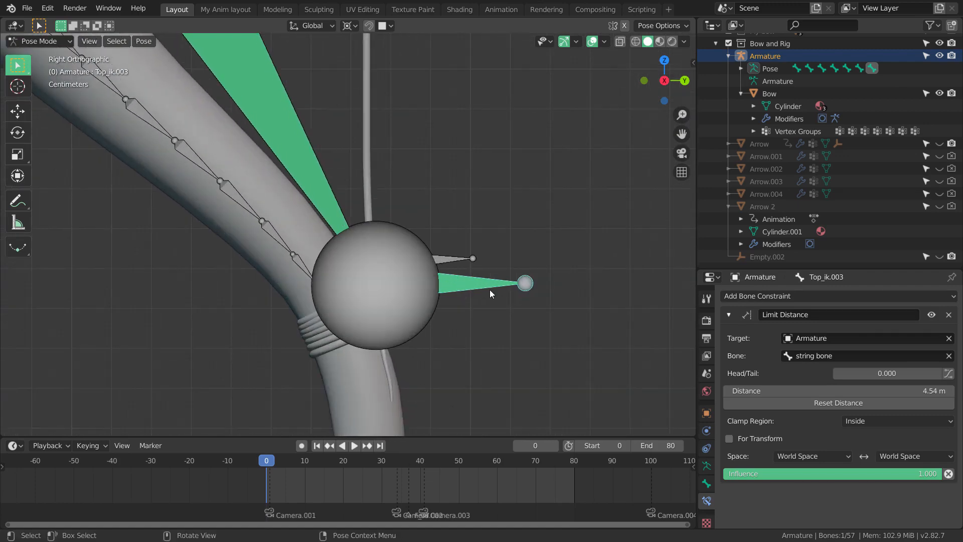
{"action": "key", "text": "h"}
{"action": "left_click", "coordinate": [375, 280]}
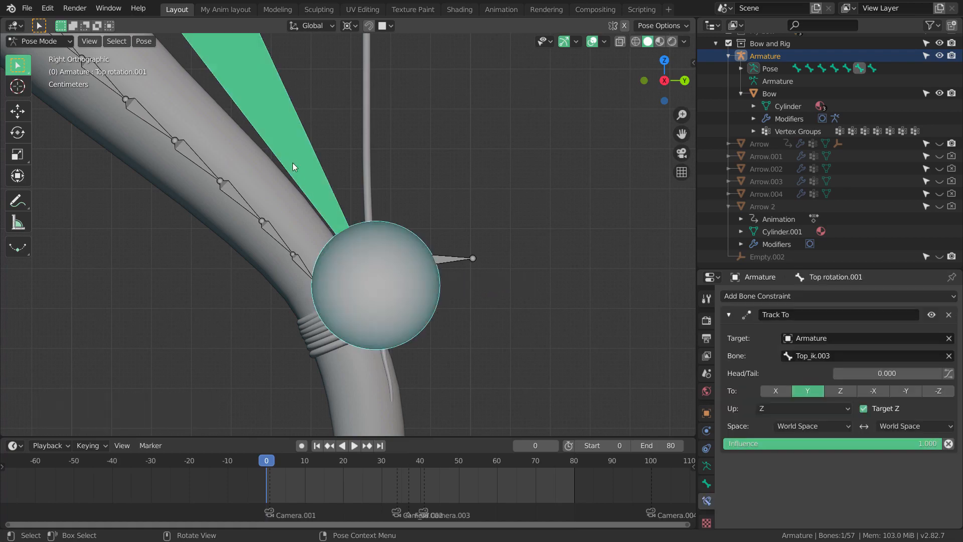
{"action": "key", "text": "h"}
Step: Select the small Top_ik.002 bone beside the string knot at the lower limb's tip
{"action": "left_click", "coordinate": [433, 264]}
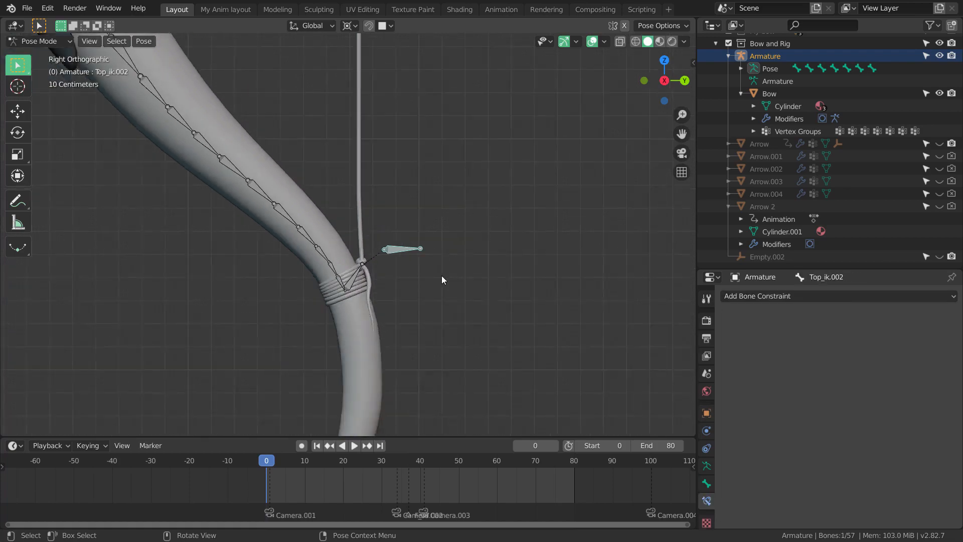
{"action": "scroll", "coordinate": [481, 273], "scroll_direction": "up", "scroll_amount": 9}
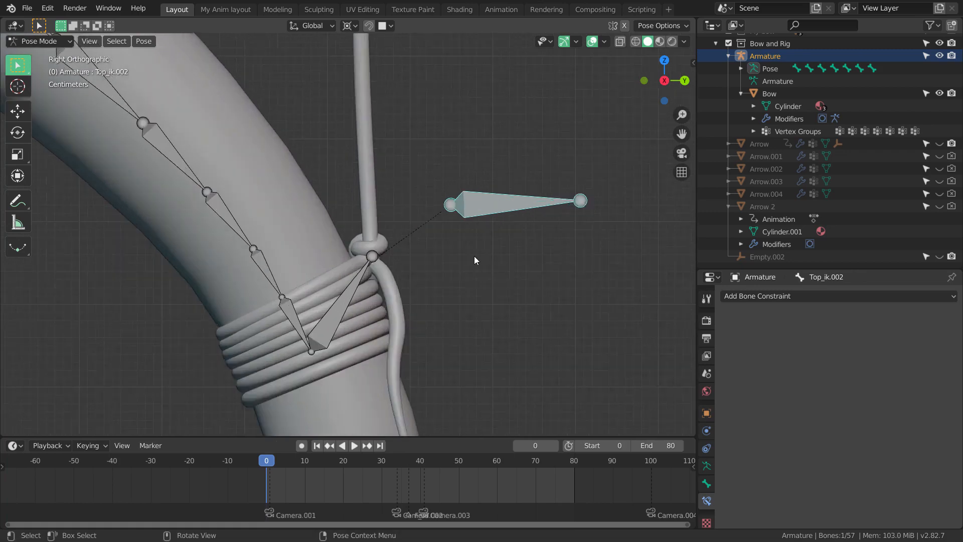
{"action": "scroll", "coordinate": [474, 254], "scroll_direction": "down", "scroll_amount": 6}
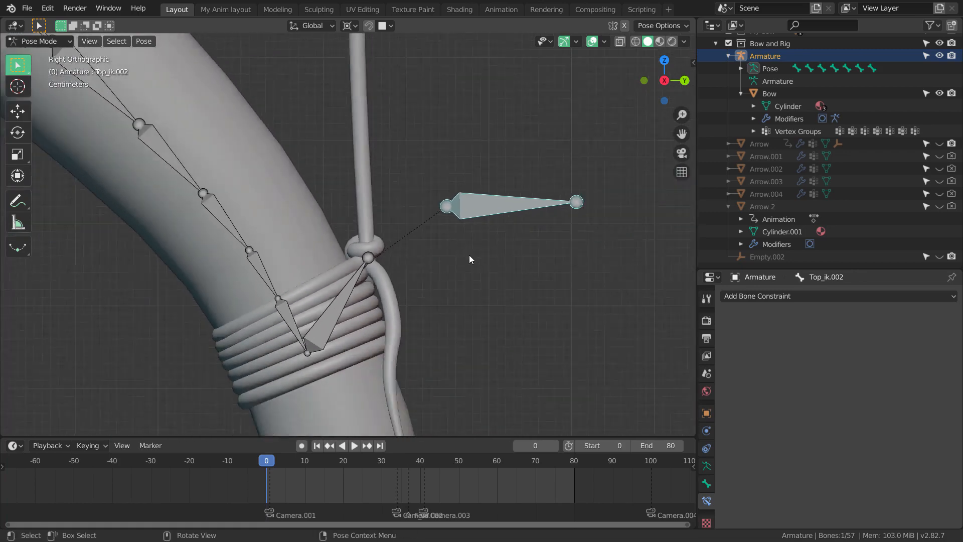
Step: Try to move the Top_ik.002 bone onto the string knot in Pose Mode
{"action": "key", "text": "g"}
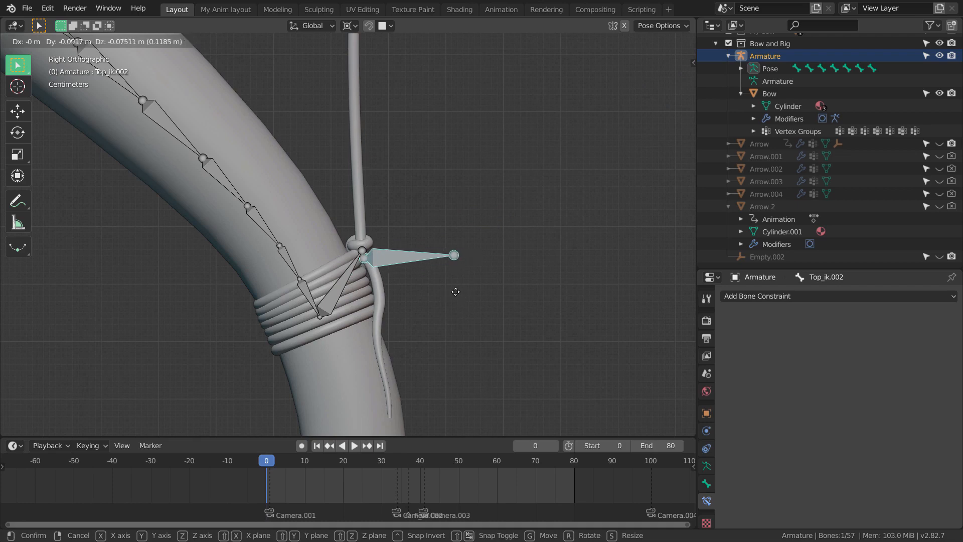
{"action": "left_click", "coordinate": [483, 298]}
Step: Switch the armature to Edit Mode and hide the Top_ik.003 and Top rotation.001 bones at the lower limb
{"action": "key", "text": "Tab"}
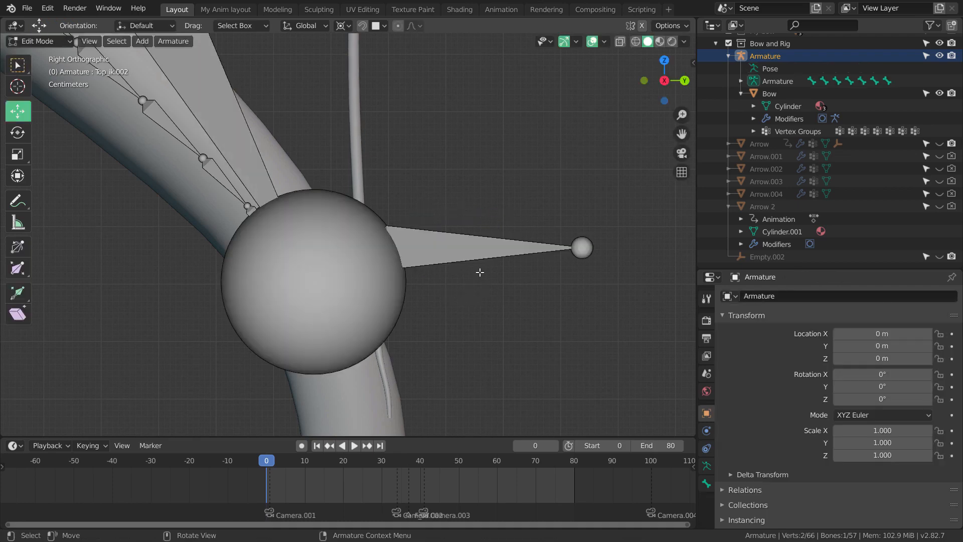
{"action": "scroll", "coordinate": [479, 271], "scroll_direction": "down", "scroll_amount": 2}
{"action": "scroll", "coordinate": [464, 269], "scroll_direction": "up", "scroll_amount": 3}
{"action": "left_click", "coordinate": [478, 255]}
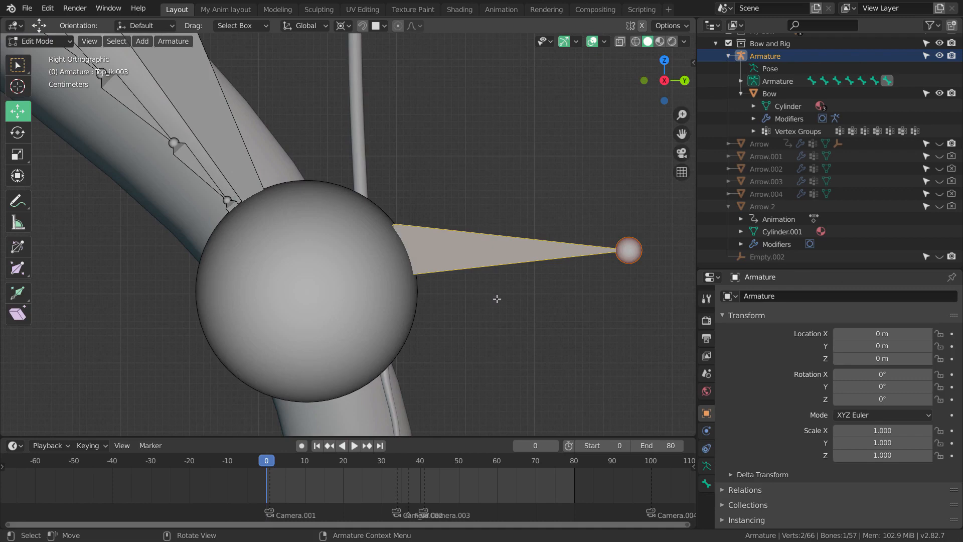
{"action": "key", "text": "h"}
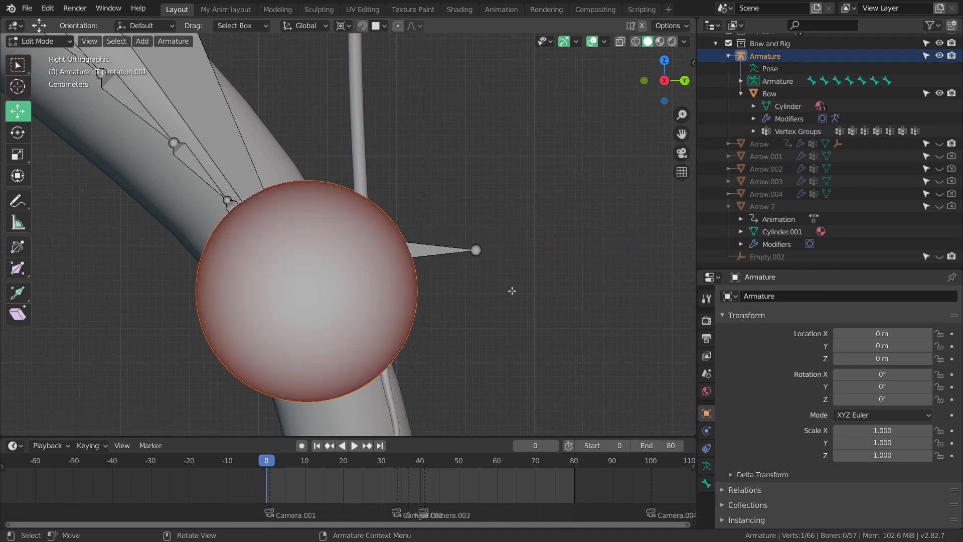
{"action": "left_click", "coordinate": [254, 153]}
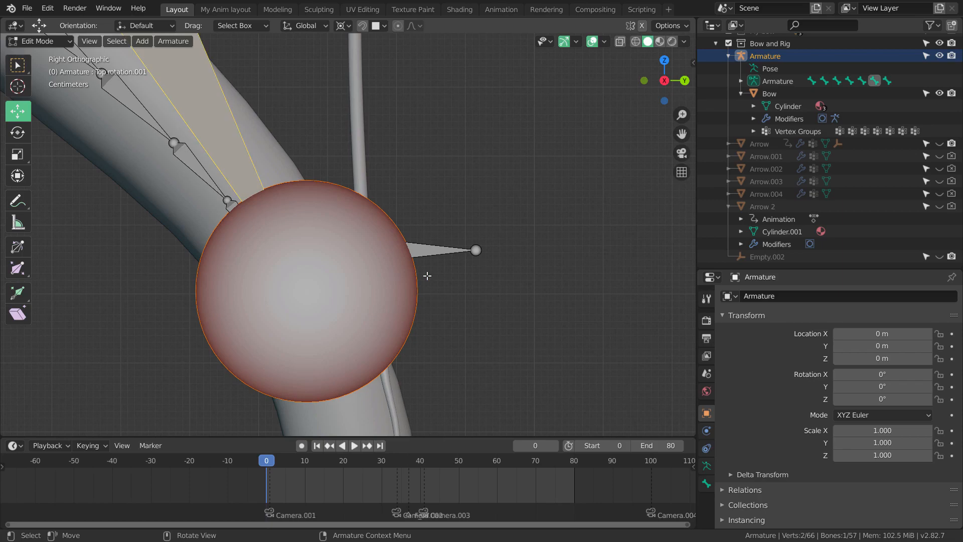
{"action": "key", "text": "h"}
Step: Hide the small Top_ik.002 bone at the string knot and reveal all hidden bones again
{"action": "left_click", "coordinate": [412, 266]}
{"action": "scroll", "coordinate": [417, 279], "scroll_direction": "up", "scroll_amount": 4}
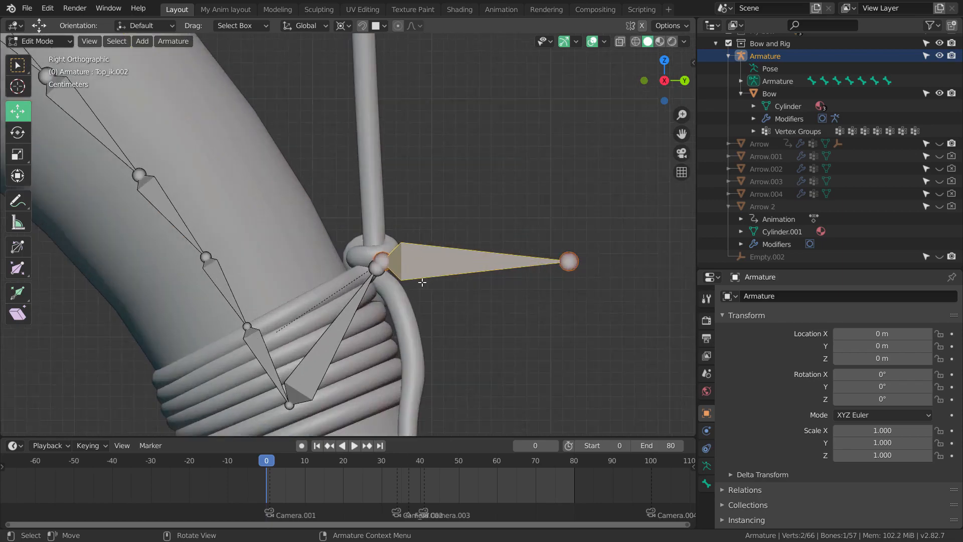
{"action": "scroll", "coordinate": [423, 273], "scroll_direction": "down", "scroll_amount": 2}
{"action": "scroll", "coordinate": [424, 273], "scroll_direction": "up", "scroll_amount": 3}
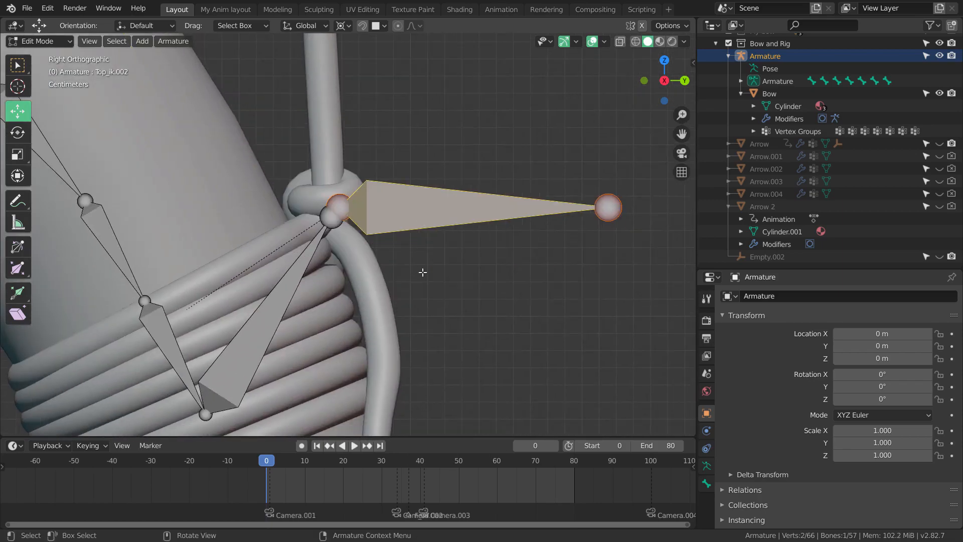
{"action": "key", "text": "h"}
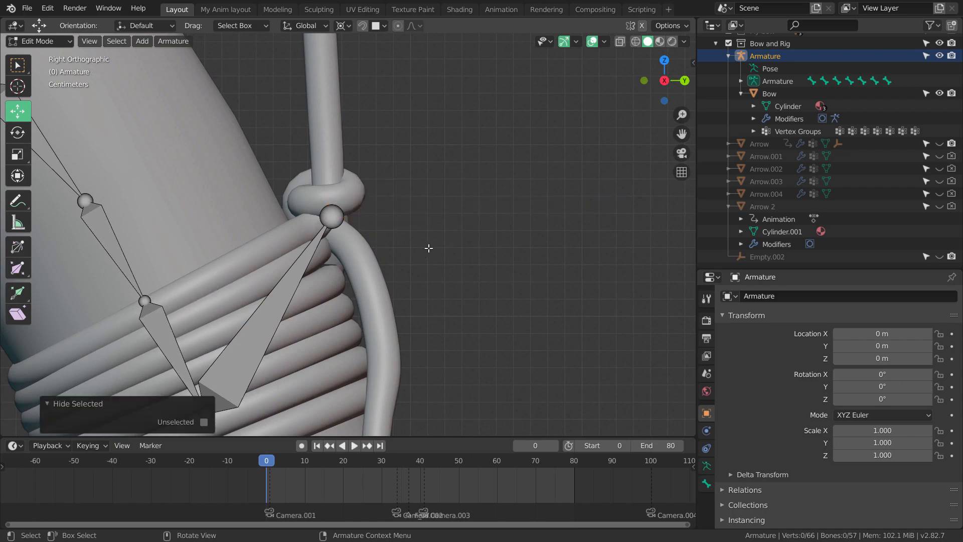
{"action": "key", "text": "alt+h"}
Step: Hide the Top rotation.001 bone along the lower limb and the Top_ik.003 bone at its tip in Edit Mode
{"action": "scroll", "coordinate": [417, 256], "scroll_direction": "down", "scroll_amount": 2}
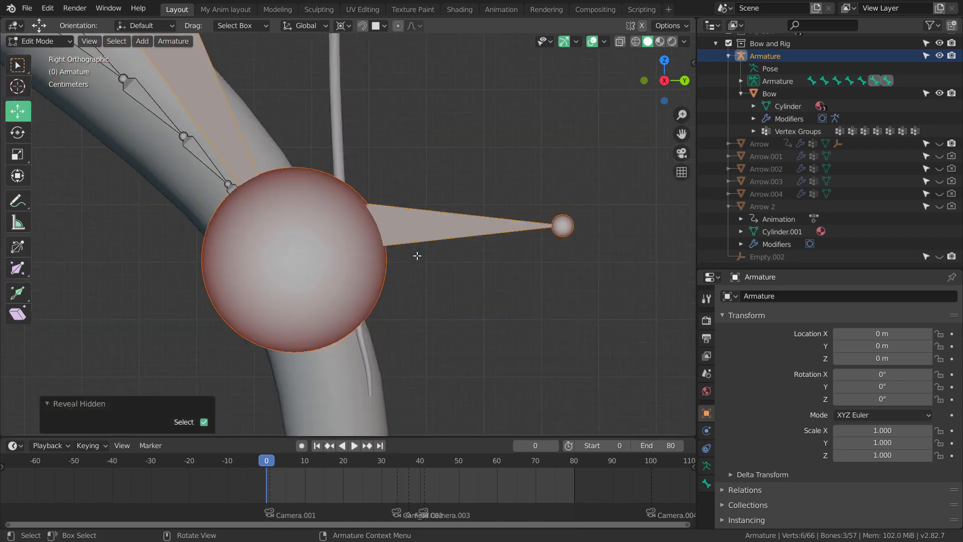
{"action": "left_click", "coordinate": [307, 246]}
{"action": "left_click", "coordinate": [248, 122]}
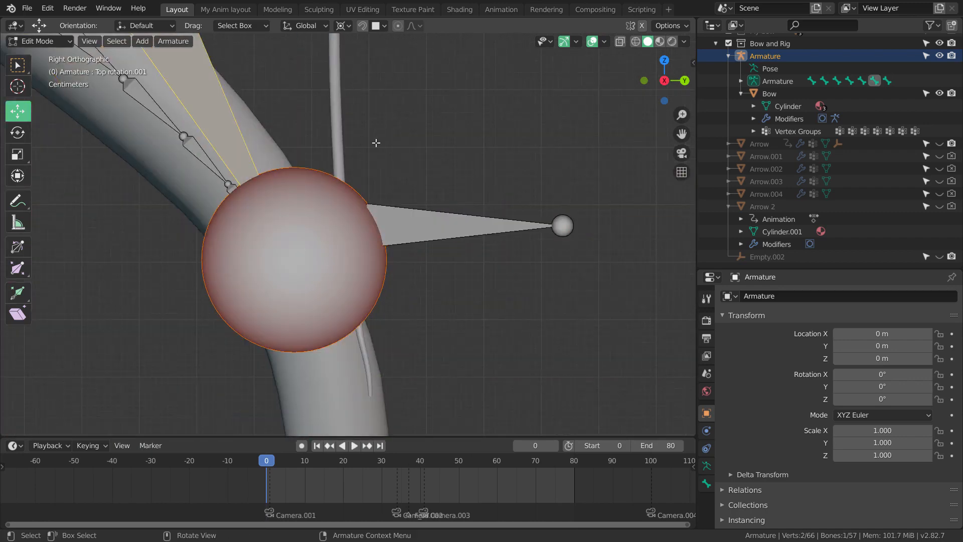
{"action": "key", "text": "h"}
{"action": "left_click", "coordinate": [447, 226]}
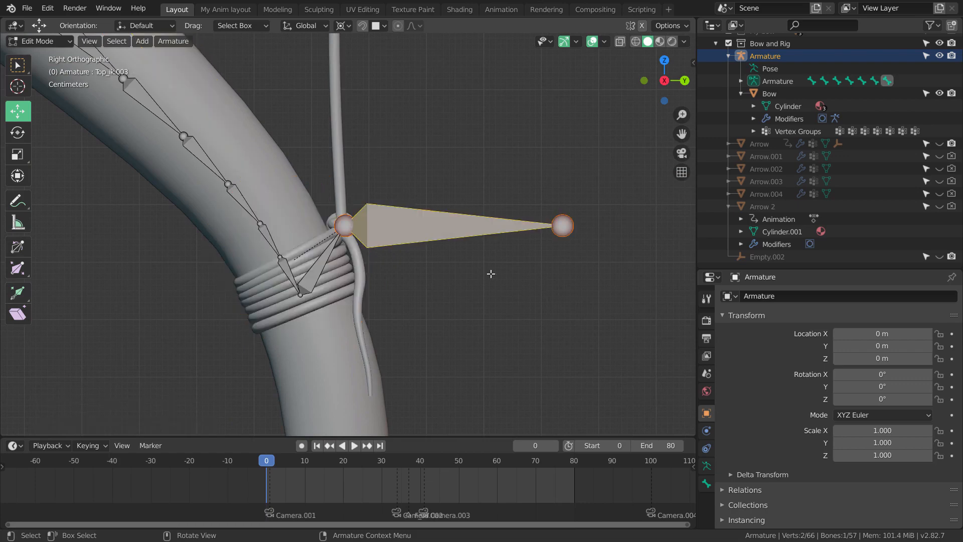
{"action": "key", "text": "h"}
Step: Try nudging the Top_ik.002 bone at the knot by about 0.002 m in Y and 0.006 m in Z, and undo the move
{"action": "left_click", "coordinate": [384, 229]}
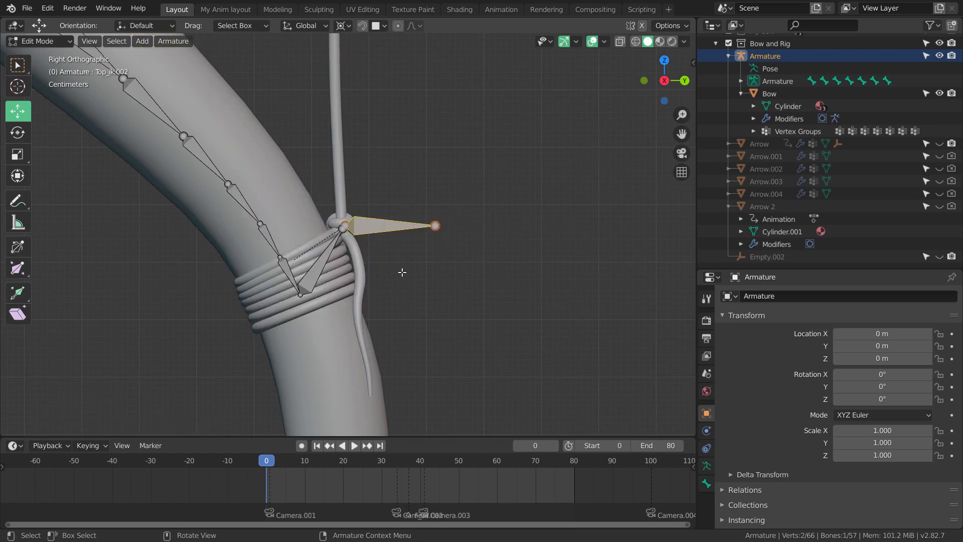
{"action": "key", "text": "g"}
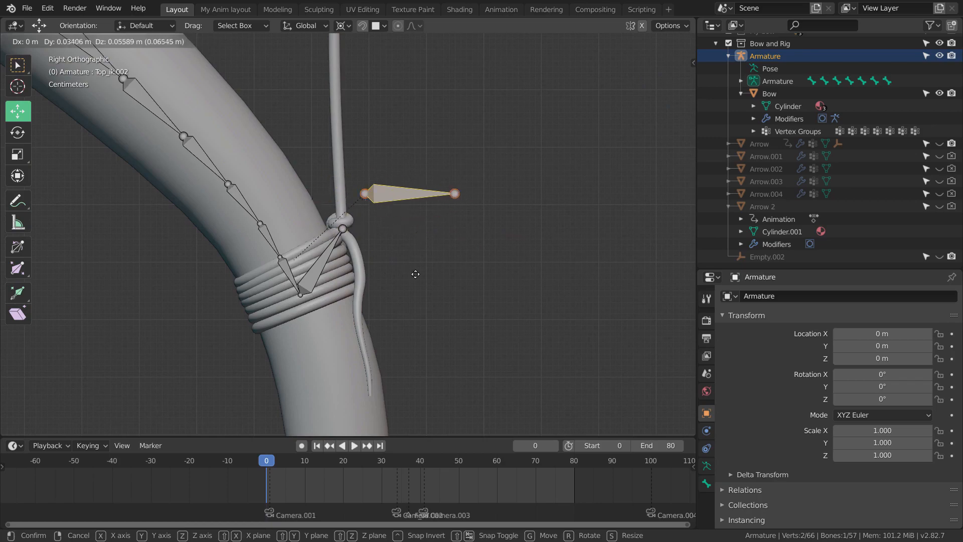
{"action": "left_click", "coordinate": [401, 268]}
{"action": "scroll", "coordinate": [419, 287], "scroll_direction": "up", "scroll_amount": 5}
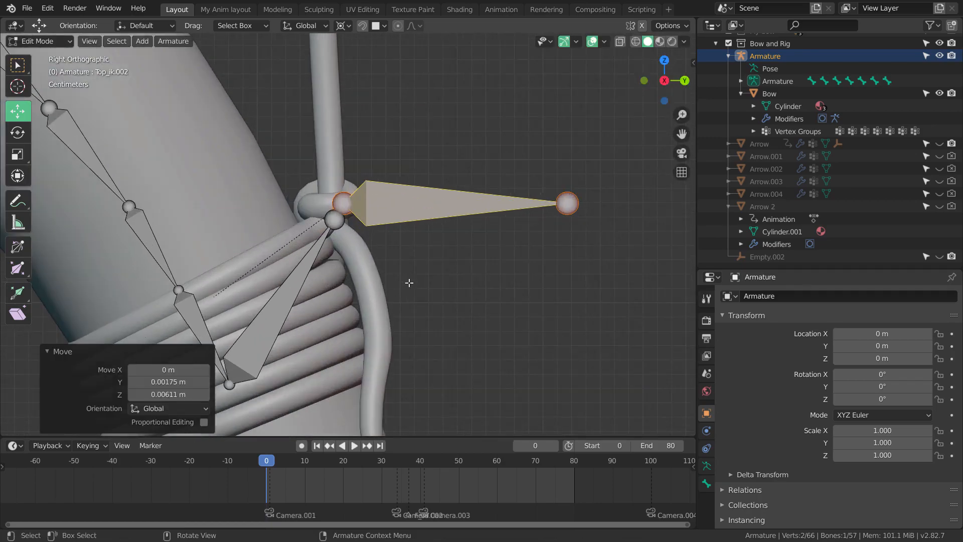
{"action": "key", "text": "ctrl+z"}
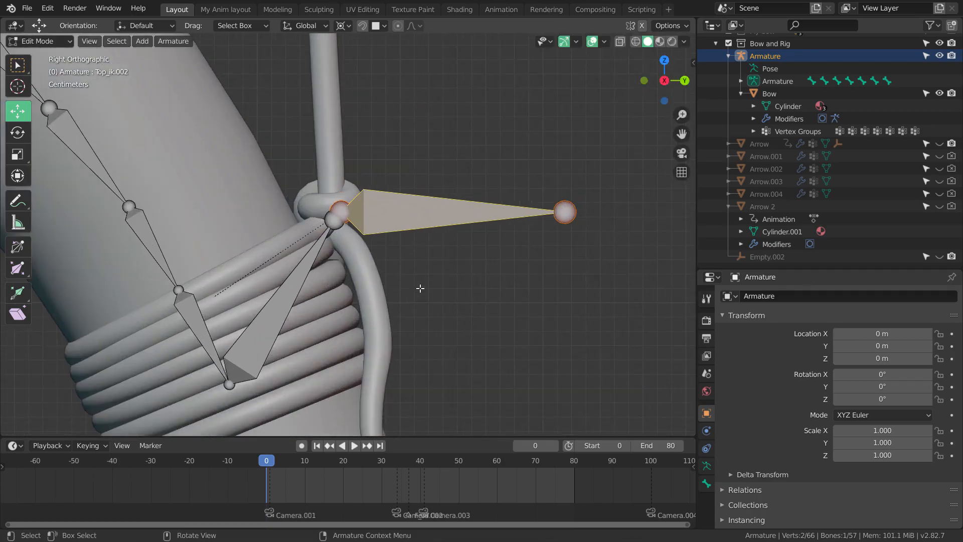
{"action": "scroll", "coordinate": [381, 266], "scroll_direction": "down", "scroll_amount": 5}
{"action": "scroll", "coordinate": [381, 269], "scroll_direction": "up", "scroll_amount": 4}
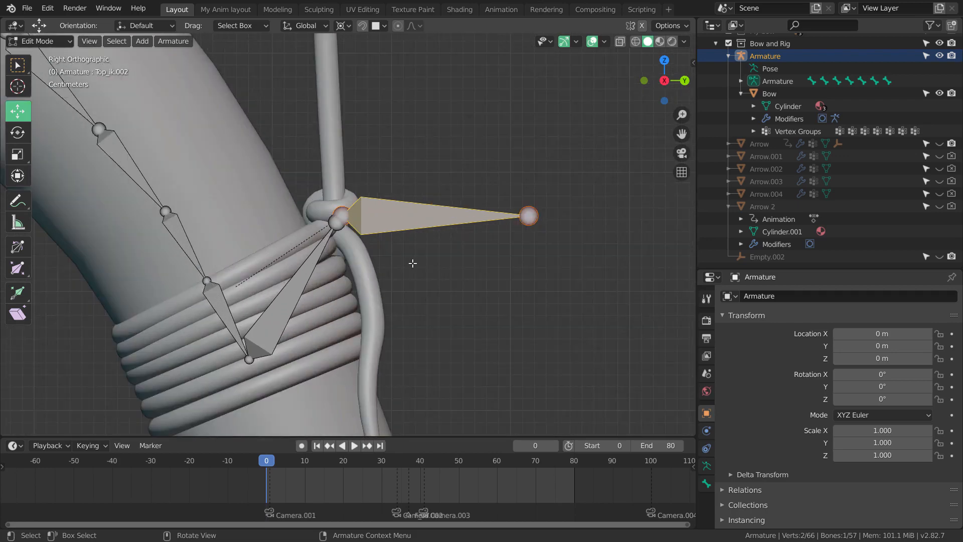
Step: Deselect the bone and return the armature to Pose Mode to compare the bones on both limbs
{"action": "left_click", "coordinate": [411, 264]}
{"action": "scroll", "coordinate": [401, 262], "scroll_direction": "down", "scroll_amount": 8}
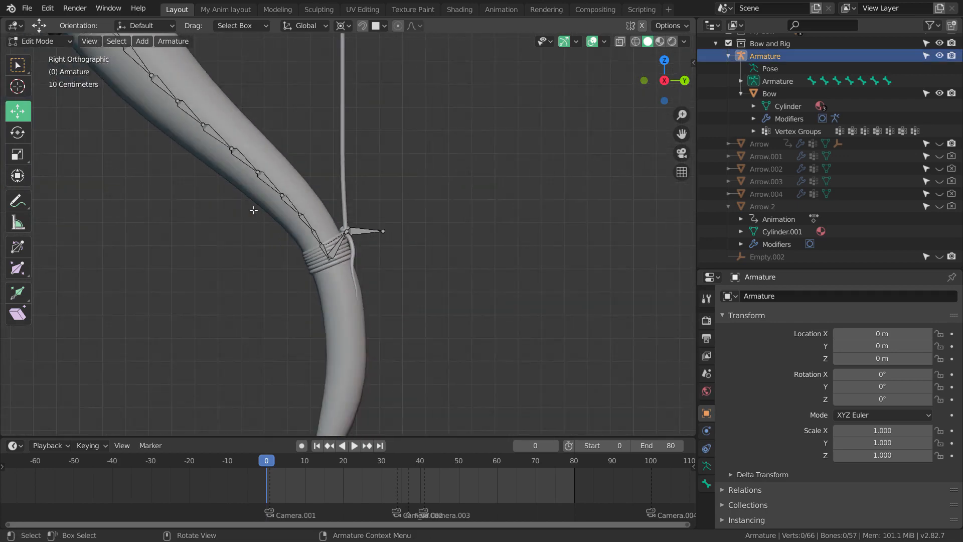
{"action": "left_click", "coordinate": [67, 41]}
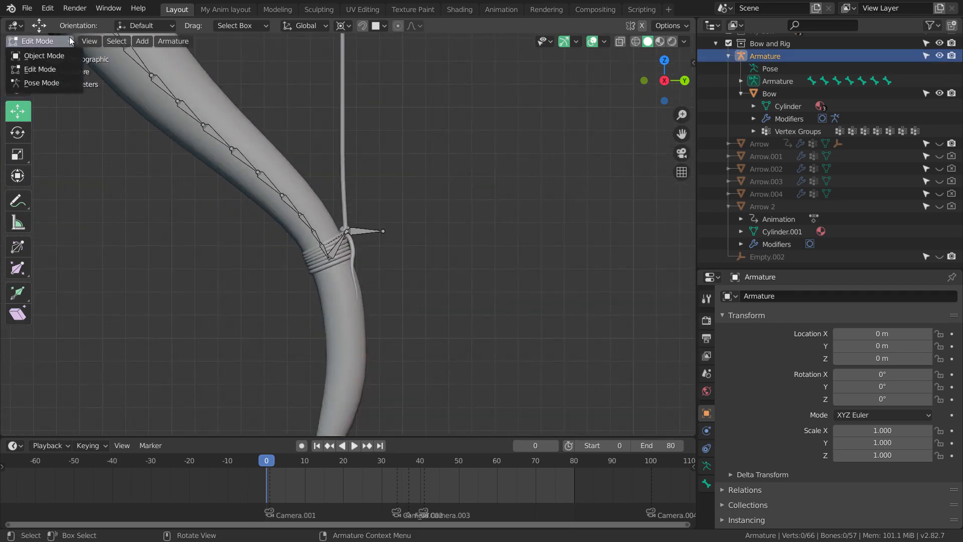
{"action": "left_click", "coordinate": [47, 83]}
{"action": "scroll", "coordinate": [369, 221], "scroll_direction": "up", "scroll_amount": 3}
{"action": "scroll", "coordinate": [371, 221], "scroll_direction": "down", "scroll_amount": 5}
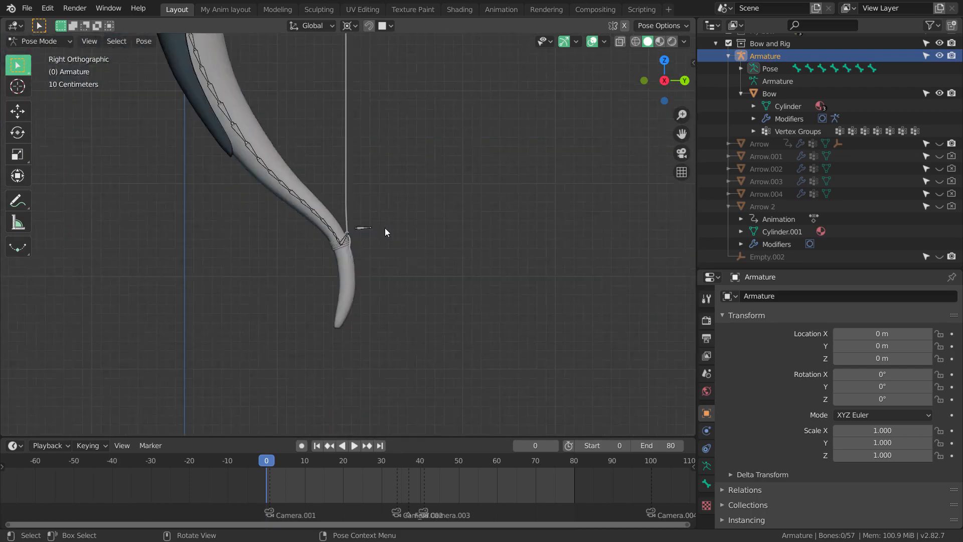
{"action": "scroll", "coordinate": [384, 229], "scroll_direction": "up", "scroll_amount": 10}
{"action": "scroll", "coordinate": [443, 221], "scroll_direction": "down", "scroll_amount": 10}
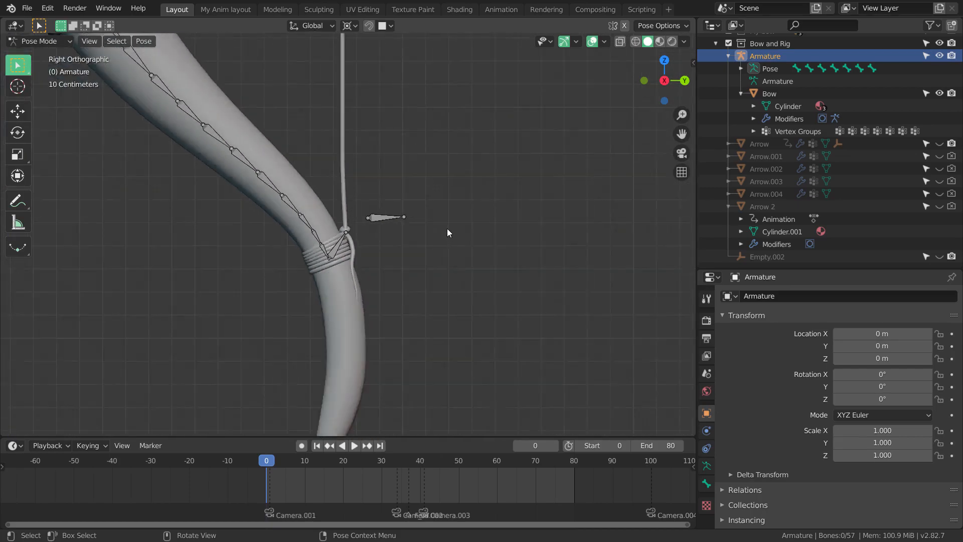
{"action": "scroll", "coordinate": [425, 257], "scroll_direction": "up", "scroll_amount": 5}
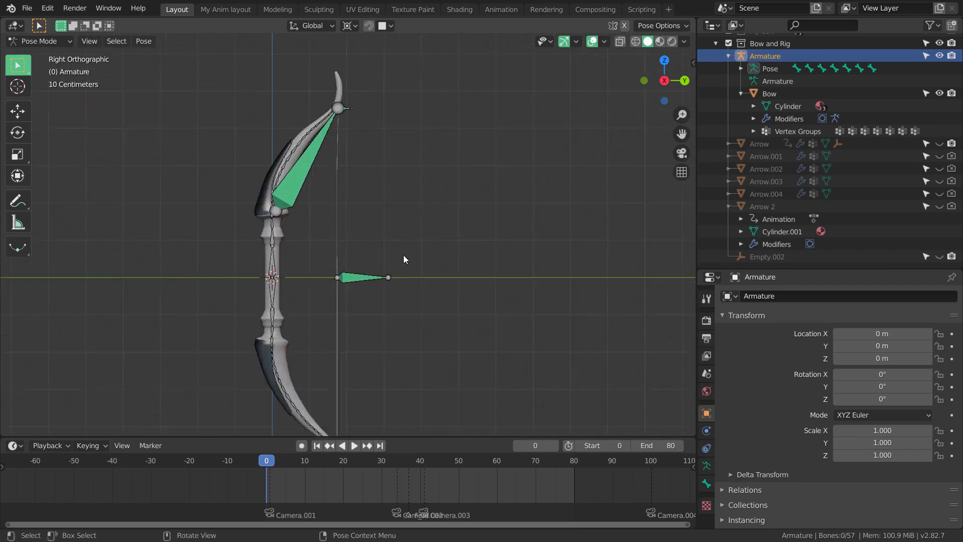
{"action": "scroll", "coordinate": [396, 281], "scroll_direction": "up", "scroll_amount": 3}
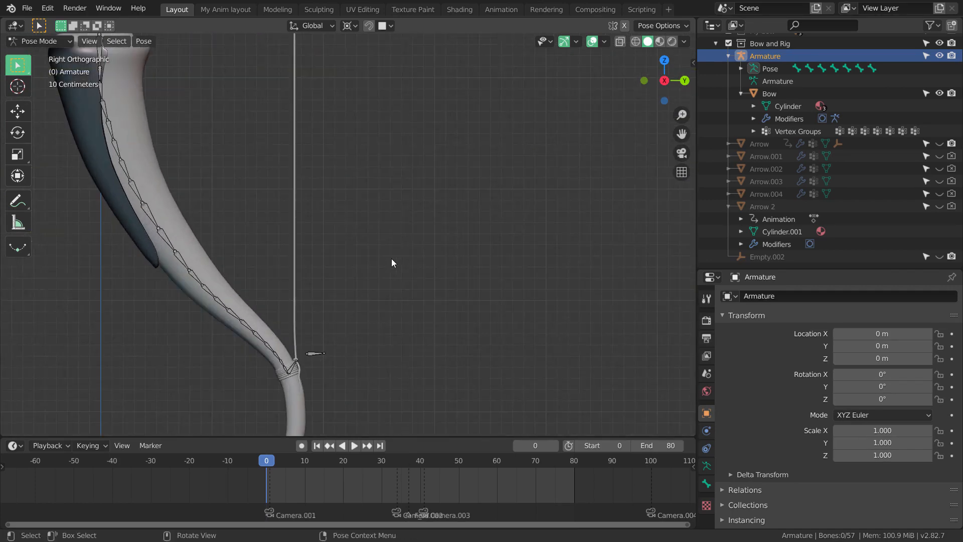
Step: Reveal the hidden control bones of the lower limb in Pose Mode
{"action": "key", "text": "alt+h"}
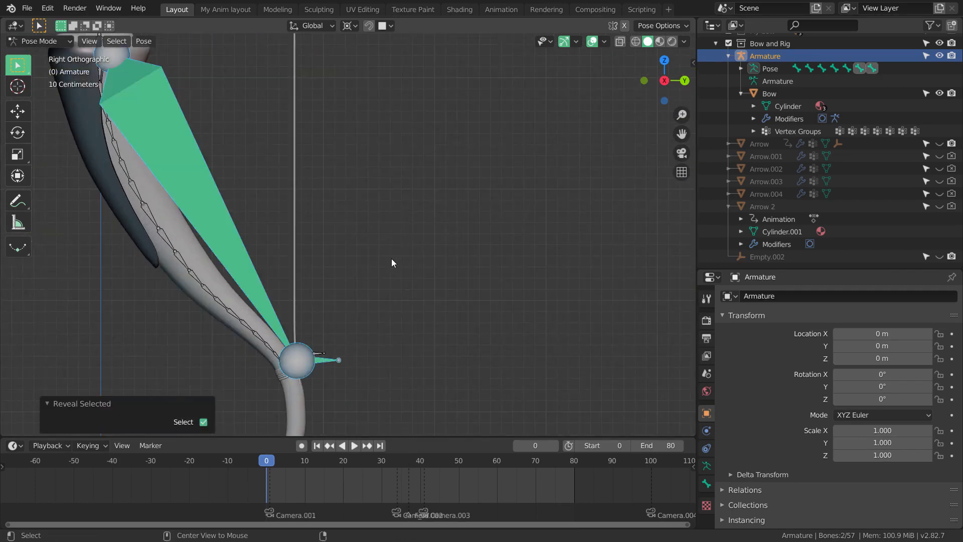
{"action": "scroll", "coordinate": [365, 353], "scroll_direction": "up", "scroll_amount": 2}
{"action": "scroll", "coordinate": [408, 278], "scroll_direction": "up", "scroll_amount": 4}
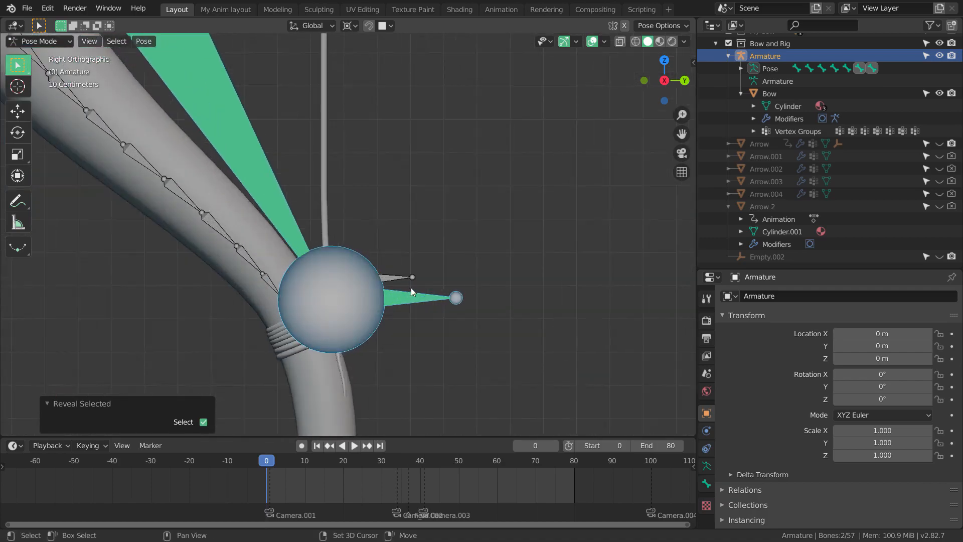
Step: Test the lower limb's bend by moving the Top_ik.003 bone at its tip, and cancel the move
{"action": "left_click", "coordinate": [406, 320]}
{"action": "left_click", "coordinate": [443, 324]}
{"action": "scroll", "coordinate": [435, 336], "scroll_direction": "down", "scroll_amount": 2}
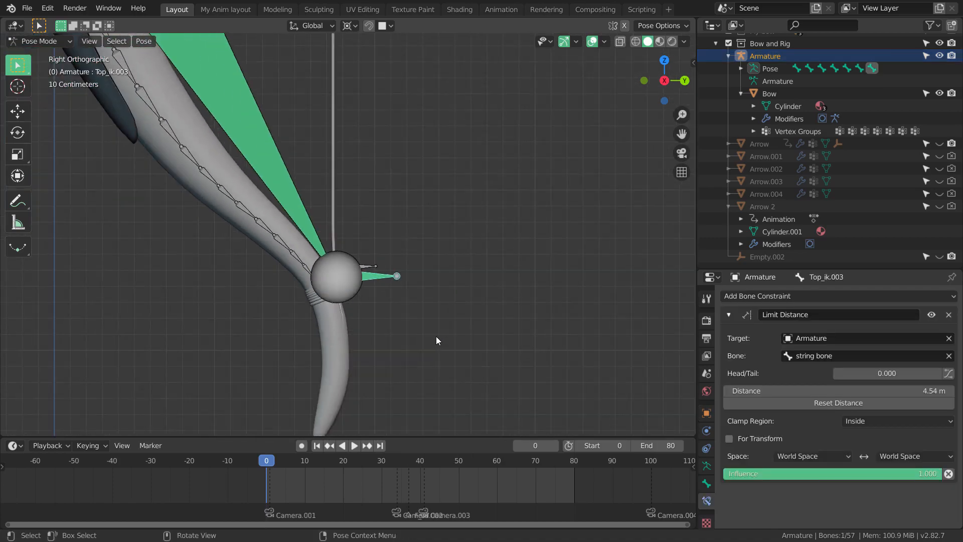
{"action": "key", "text": "g"}
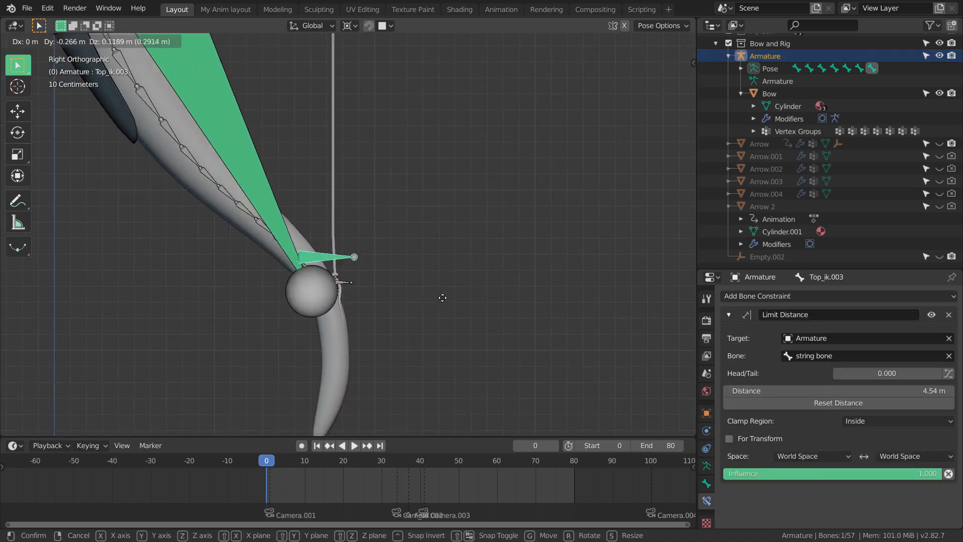
{"action": "key", "text": "Escape"}
Step: Select the small Top_ik.002 bone at the lower limb's tip and rename it Bottom_ik
{"action": "scroll", "coordinate": [434, 312], "scroll_direction": "up", "scroll_amount": 2}
{"action": "left_click", "coordinate": [392, 290]}
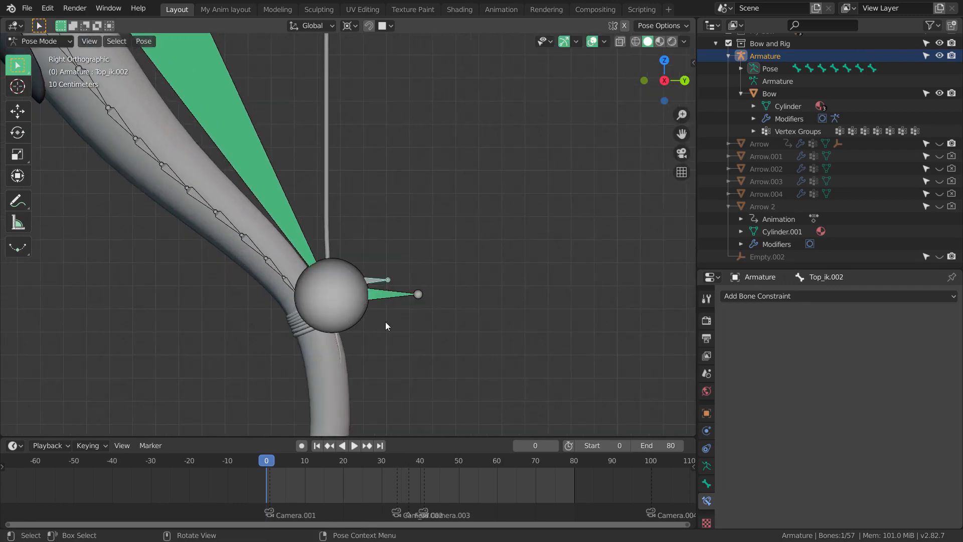
{"action": "scroll", "coordinate": [385, 325], "scroll_direction": "up", "scroll_amount": 3}
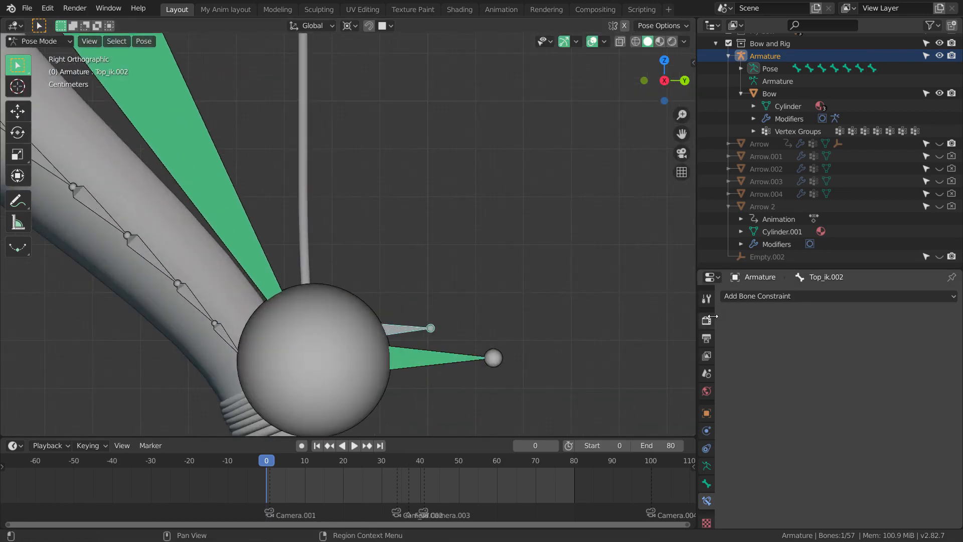
{"action": "middle_click_drag", "start_coordinate": [503, 326], "coordinate": [502, 292], "text": "shift"}
{"action": "scroll", "coordinate": [509, 297], "scroll_direction": "down", "scroll_amount": 3}
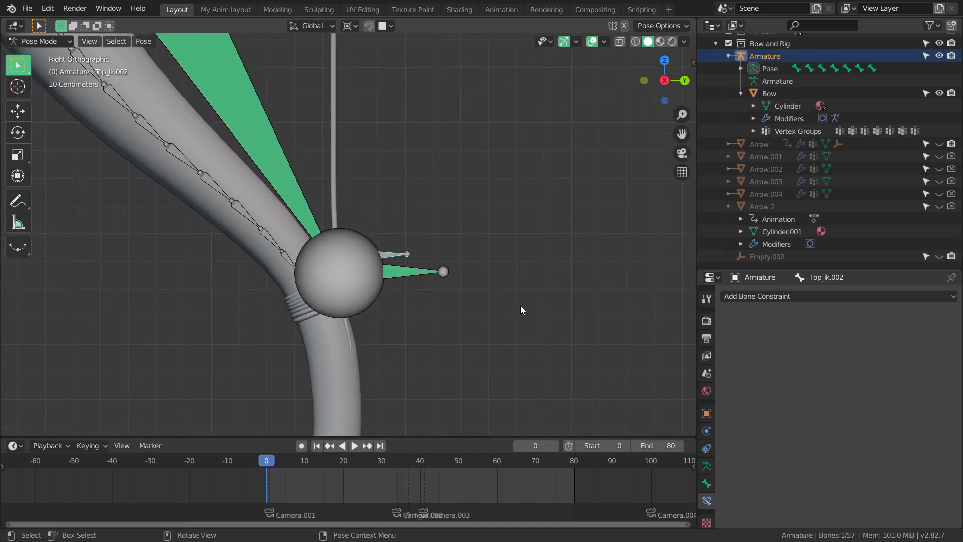
{"action": "left_click", "coordinate": [707, 483]}
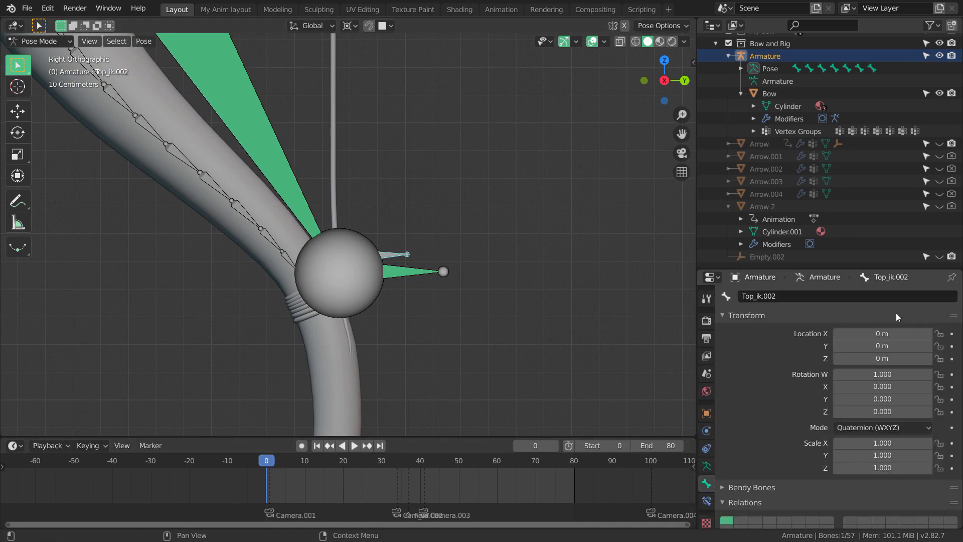
{"action": "left_click", "coordinate": [783, 295]}
{"action": "type", "text": "Bottom"}
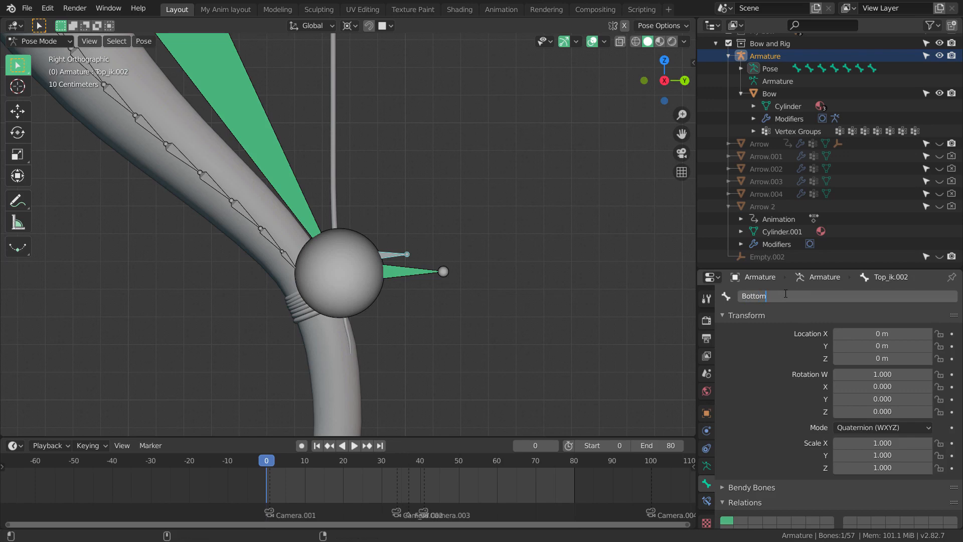
{"action": "type", "text": "_ik"}
{"action": "key", "text": "Return"}
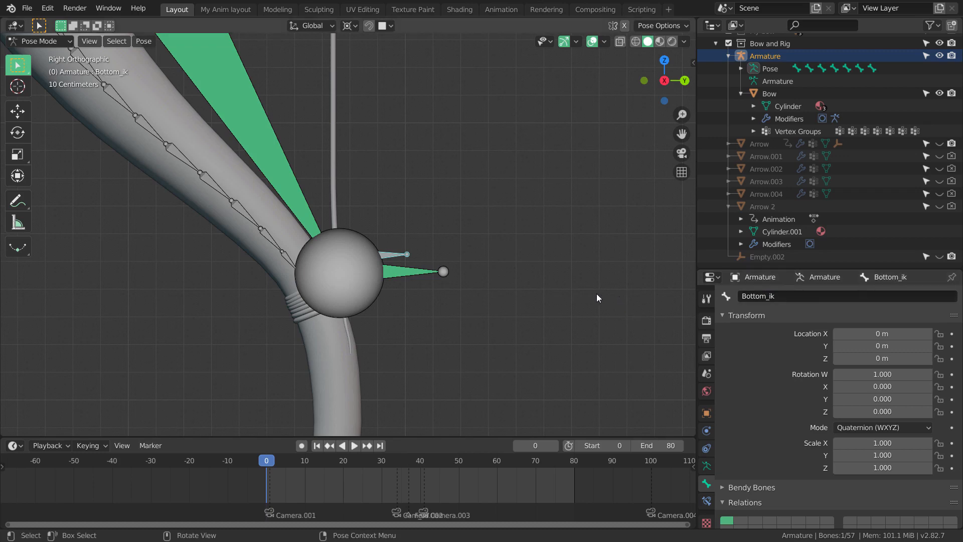
Step: Hide the lower limb's Top rotation.001 bone and the large green control bone at the limb's tip
{"action": "scroll", "coordinate": [477, 241], "scroll_direction": "up", "scroll_amount": 2}
{"action": "middle_click_drag", "start_coordinate": [476, 241], "coordinate": [480, 241], "text": "shift"}
{"action": "scroll", "coordinate": [461, 290], "scroll_direction": "down", "scroll_amount": 2}
{"action": "scroll", "coordinate": [460, 289], "scroll_direction": "up", "scroll_amount": 3}
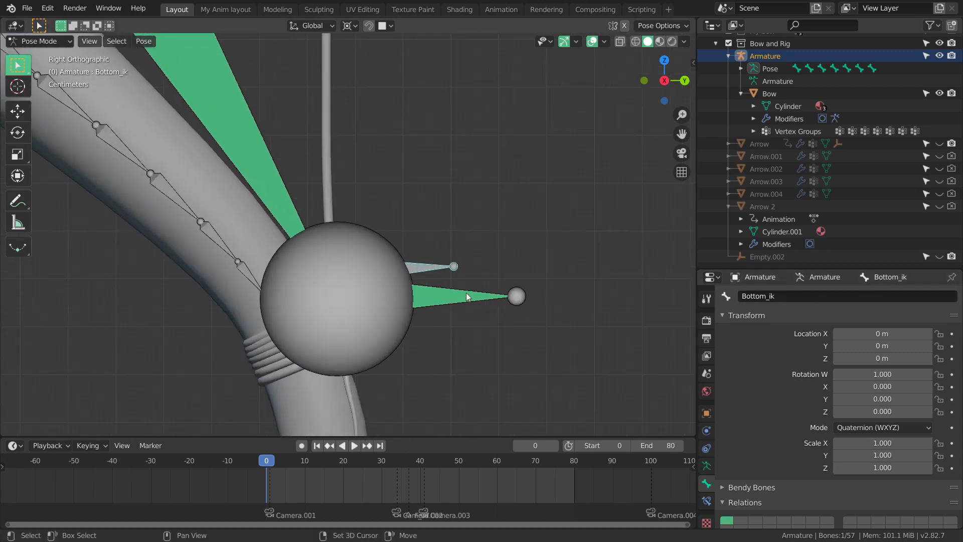
{"action": "scroll", "coordinate": [454, 280], "scroll_direction": "down", "scroll_amount": 2}
{"action": "scroll", "coordinate": [396, 287], "scroll_direction": "up", "scroll_amount": 3}
{"action": "scroll", "coordinate": [361, 284], "scroll_direction": "down", "scroll_amount": 2}
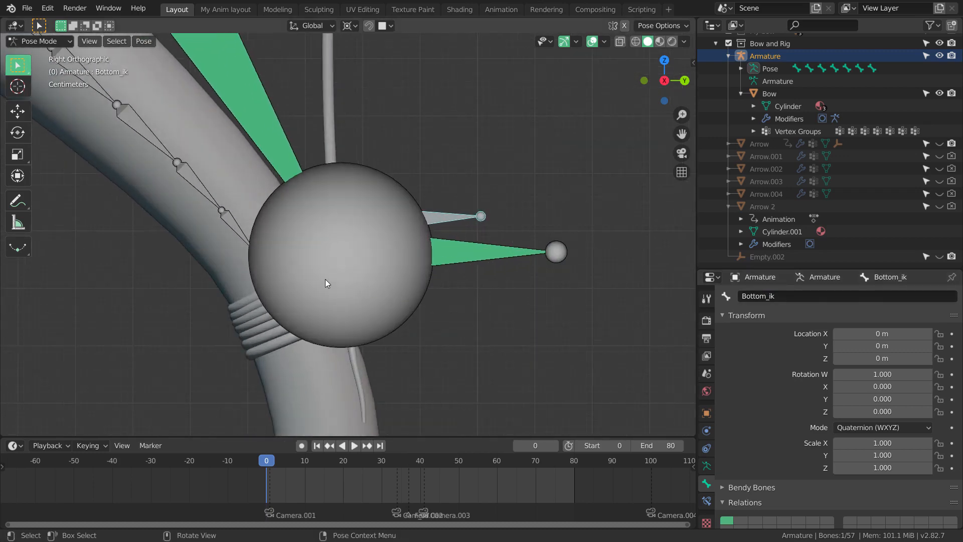
{"action": "left_click", "coordinate": [309, 155]}
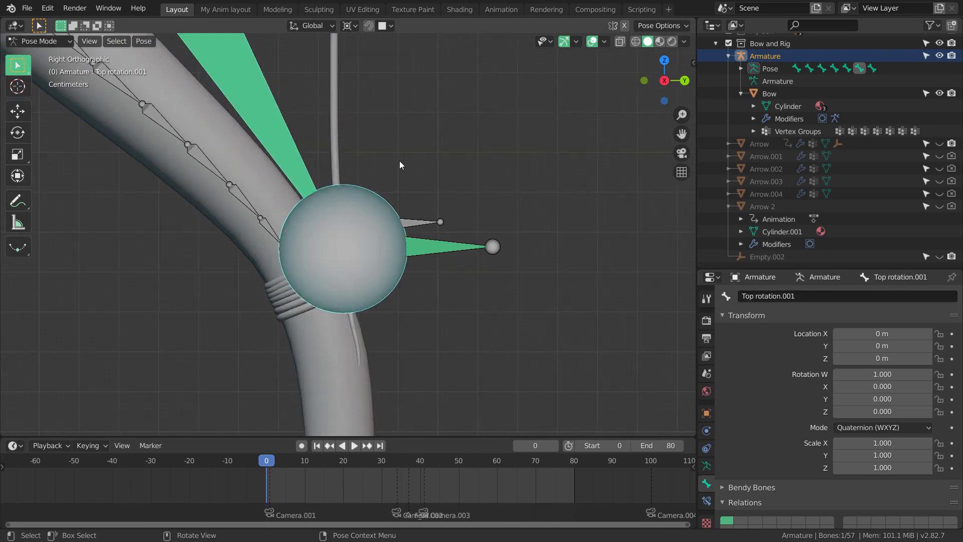
{"action": "key", "text": "h"}
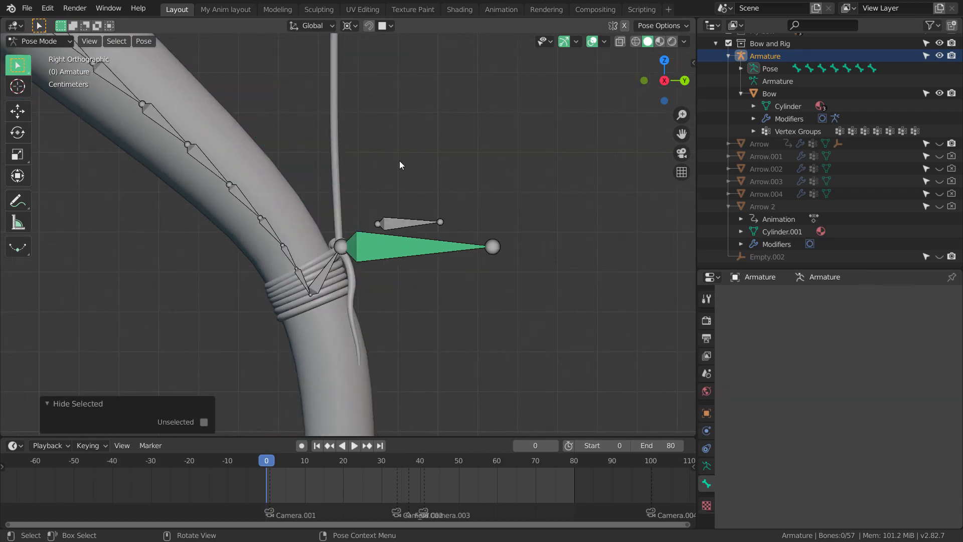
{"action": "left_click", "coordinate": [408, 250]}
{"action": "key", "text": "h"}
Step: Compare the Bottom_ik bone's placement at the string knot in Edit Mode and in Pose Mode
{"action": "scroll", "coordinate": [424, 266], "scroll_direction": "up", "scroll_amount": 2}
{"action": "scroll", "coordinate": [444, 235], "scroll_direction": "up", "scroll_amount": 2}
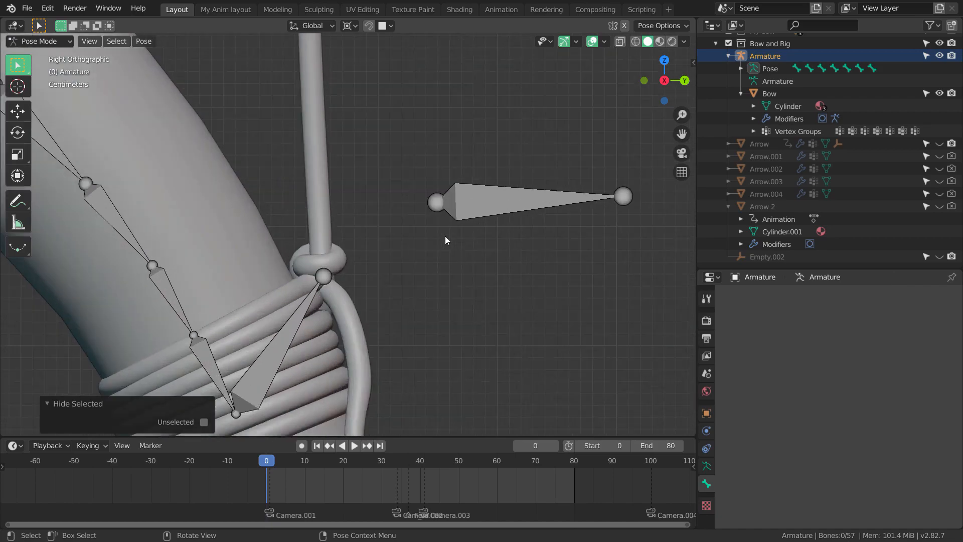
{"action": "scroll", "coordinate": [469, 239], "scroll_direction": "up", "scroll_amount": 4}
{"action": "scroll", "coordinate": [468, 238], "scroll_direction": "down", "scroll_amount": 4}
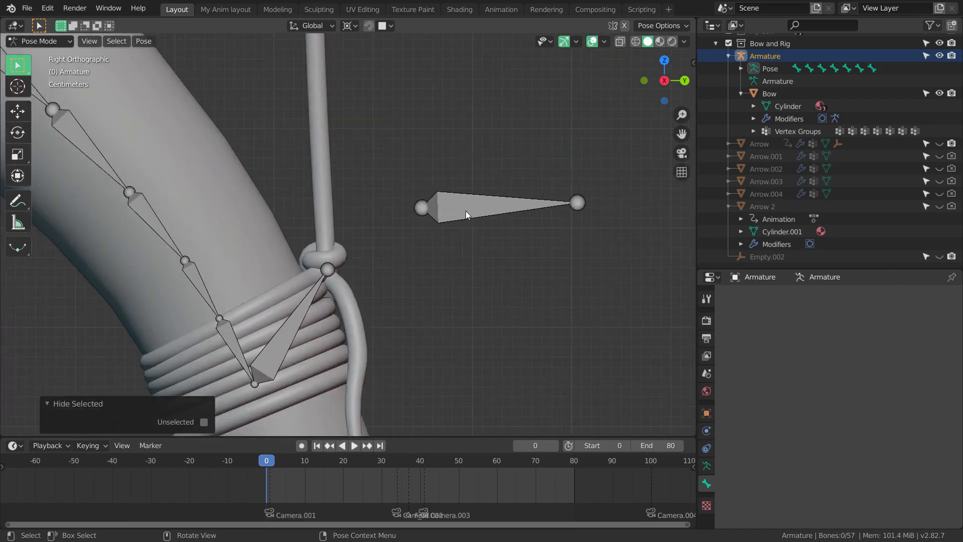
{"action": "scroll", "coordinate": [465, 220], "scroll_direction": "down", "scroll_amount": 5}
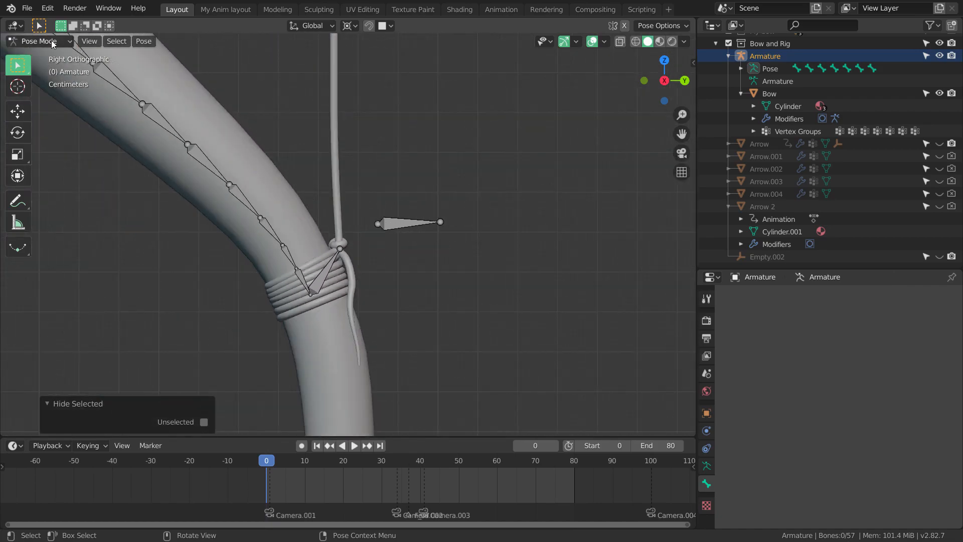
{"action": "left_click", "coordinate": [51, 41]}
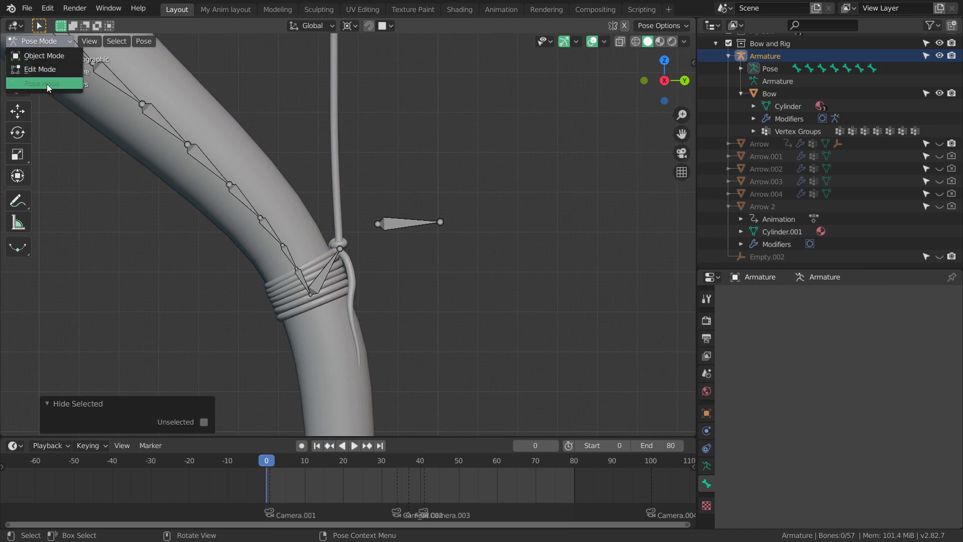
{"action": "left_click", "coordinate": [50, 68]}
{"action": "scroll", "coordinate": [459, 197], "scroll_direction": "up", "scroll_amount": 2}
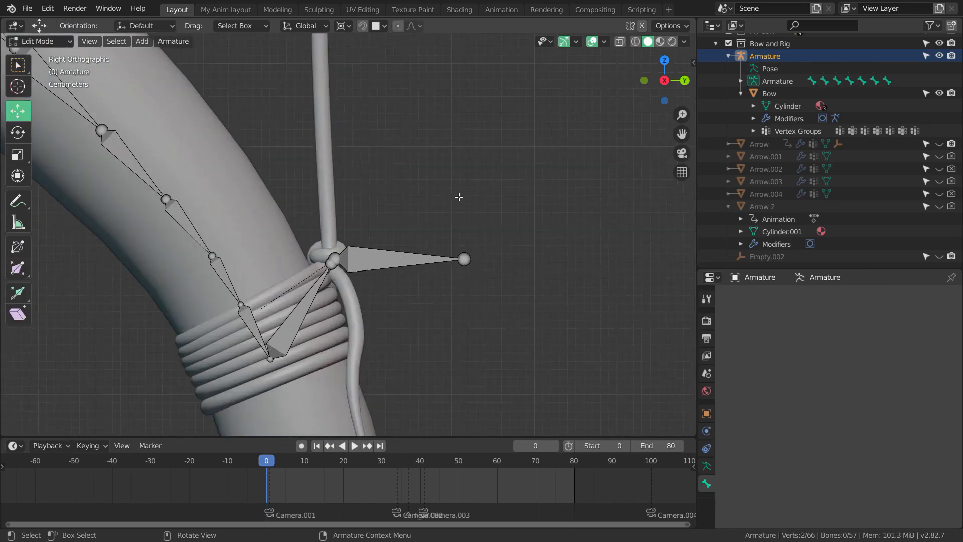
{"action": "scroll", "coordinate": [453, 215], "scroll_direction": "down", "scroll_amount": 5}
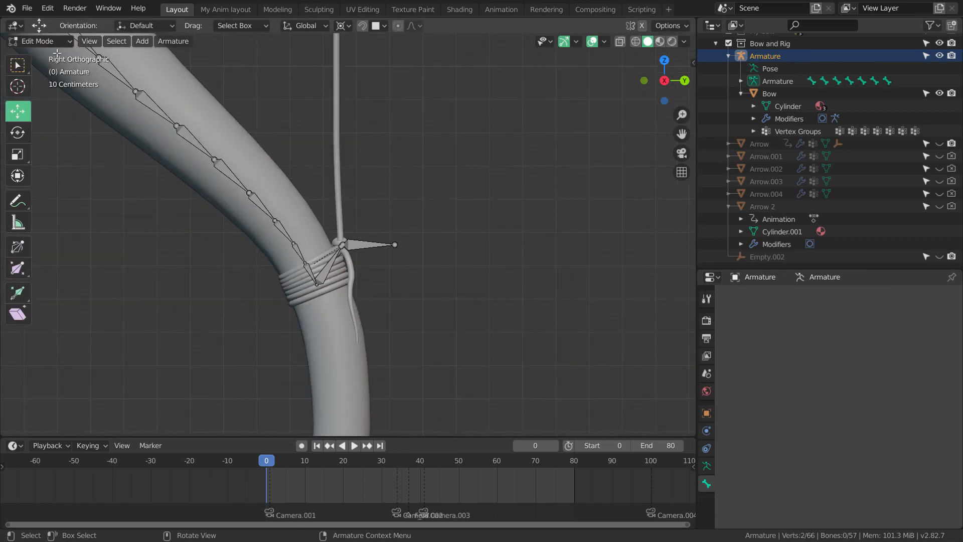
{"action": "left_click", "coordinate": [65, 42]}
{"action": "left_click", "coordinate": [43, 83]}
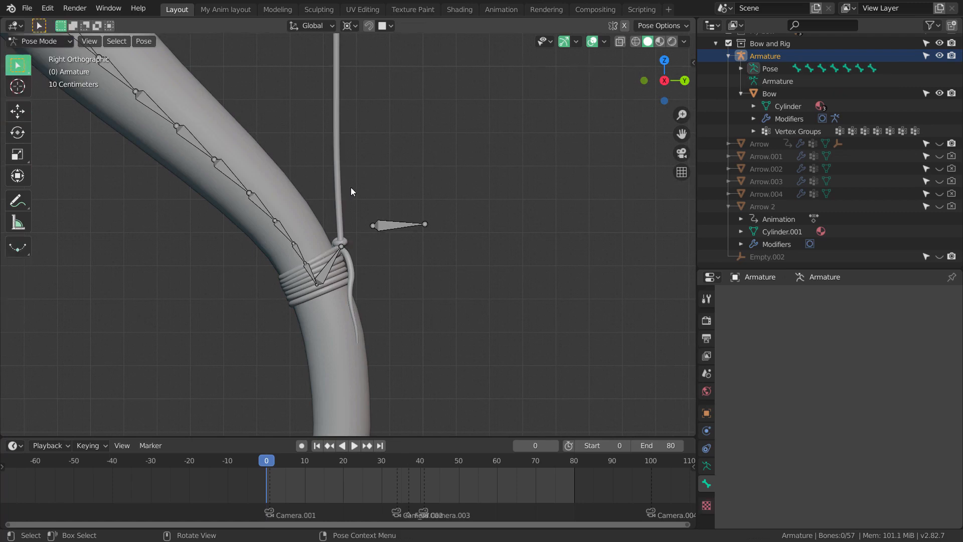
Step: Select the last bone of the lower limb's chain and examine its tip against the offset Bottom_ik bone
{"action": "scroll", "coordinate": [353, 187], "scroll_direction": "up", "scroll_amount": 2}
{"action": "scroll", "coordinate": [359, 212], "scroll_direction": "down", "scroll_amount": 2}
{"action": "scroll", "coordinate": [440, 224], "scroll_direction": "up", "scroll_amount": 4}
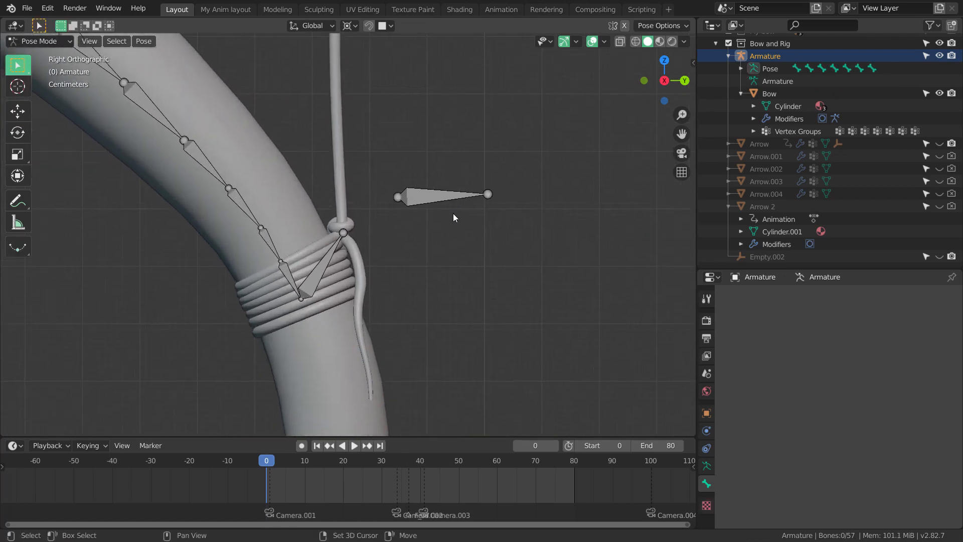
{"action": "scroll", "coordinate": [441, 219], "scroll_direction": "down", "scroll_amount": 3}
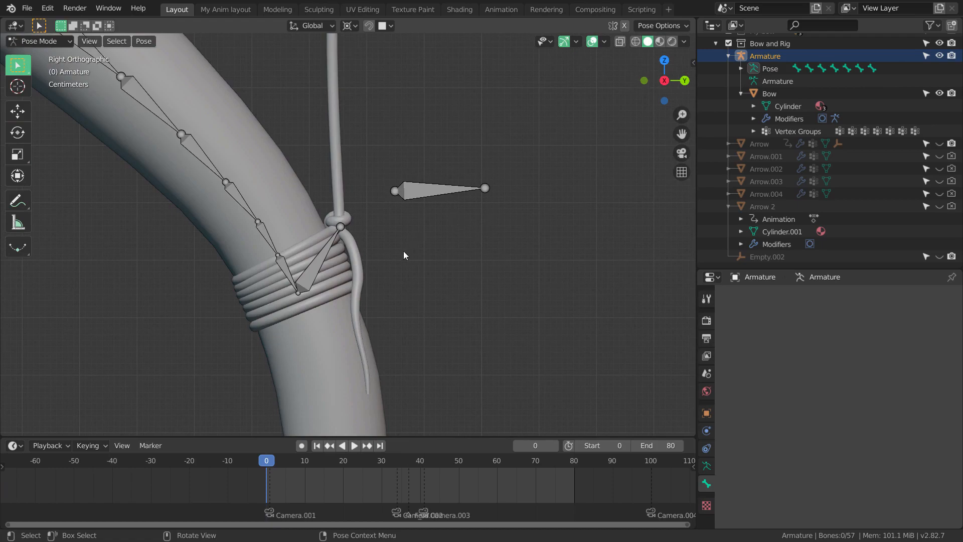
{"action": "scroll", "coordinate": [403, 256], "scroll_direction": "down", "scroll_amount": 3}
{"action": "left_click", "coordinate": [330, 263]}
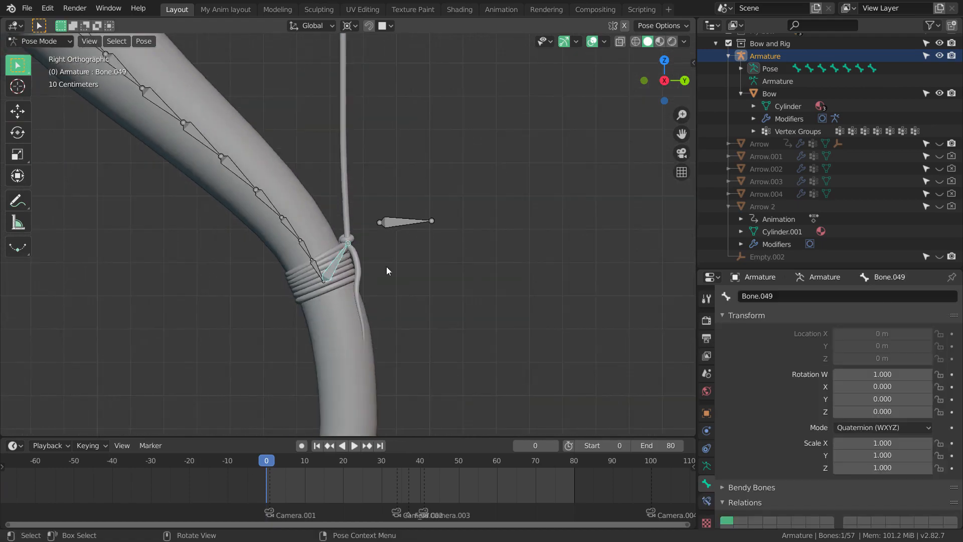
{"action": "scroll", "coordinate": [386, 266], "scroll_direction": "up", "scroll_amount": 3}
{"action": "scroll", "coordinate": [390, 288], "scroll_direction": "down", "scroll_amount": 2}
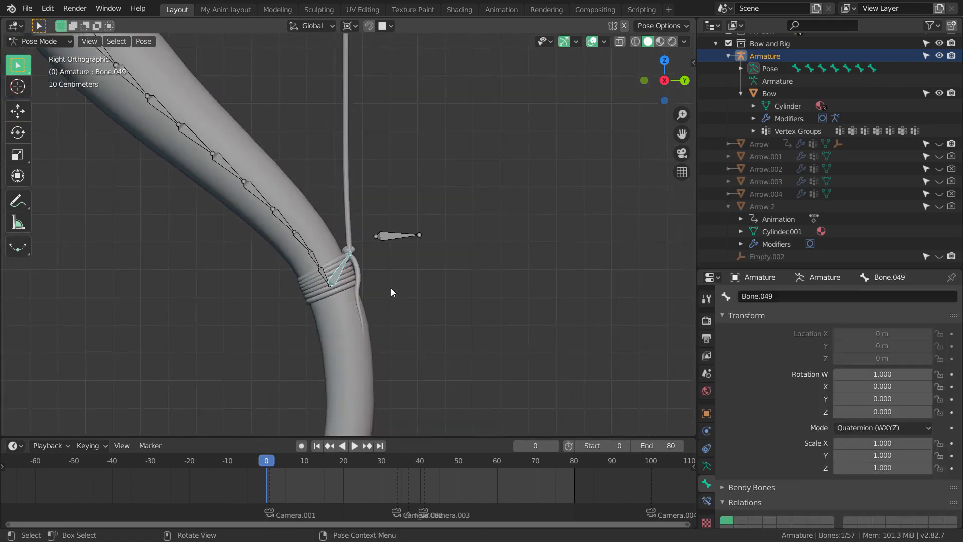
{"action": "scroll", "coordinate": [398, 290], "scroll_direction": "up", "scroll_amount": 2}
{"action": "scroll", "coordinate": [401, 281], "scroll_direction": "up", "scroll_amount": 1}
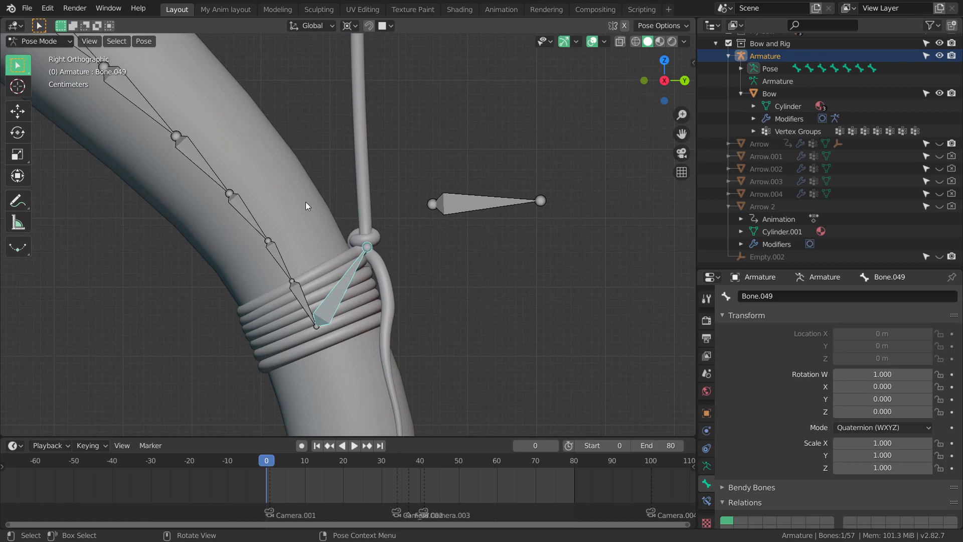
{"action": "scroll", "coordinate": [433, 255], "scroll_direction": "down", "scroll_amount": 1}
{"action": "scroll", "coordinate": [434, 259], "scroll_direction": "up", "scroll_amount": 1}
Step: Add an Inverse Kinematics constraint to the last bone of the lower limb's chain, targeting Bottom_ik
{"action": "left_click", "coordinate": [464, 200]}
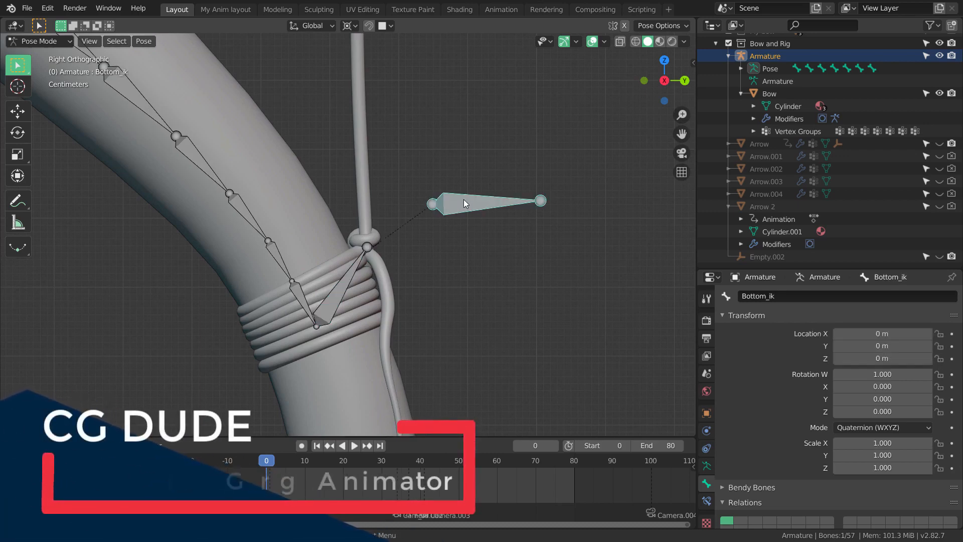
{"action": "left_click", "coordinate": [338, 285], "text": "shift"}
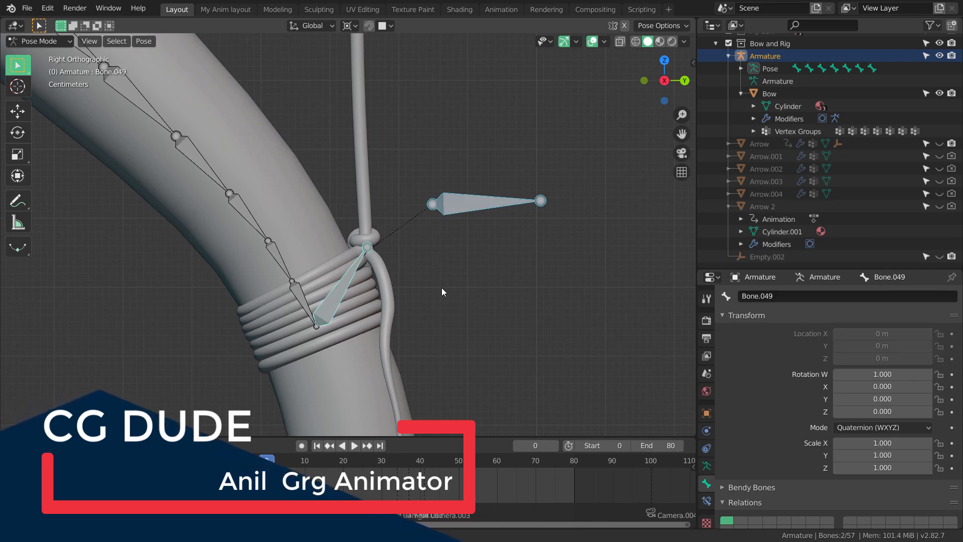
{"action": "key", "text": "ctrl+shift+c"}
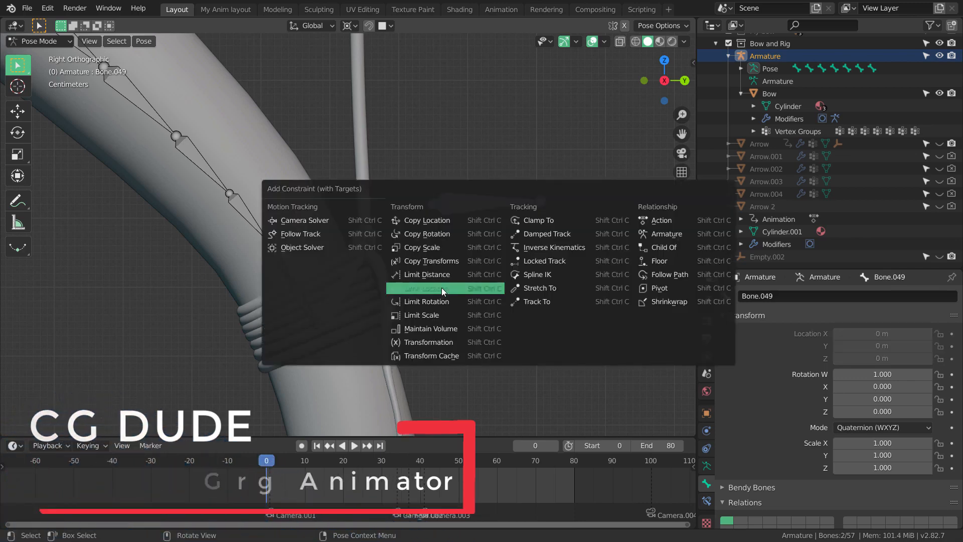
{"action": "left_click", "coordinate": [546, 251]}
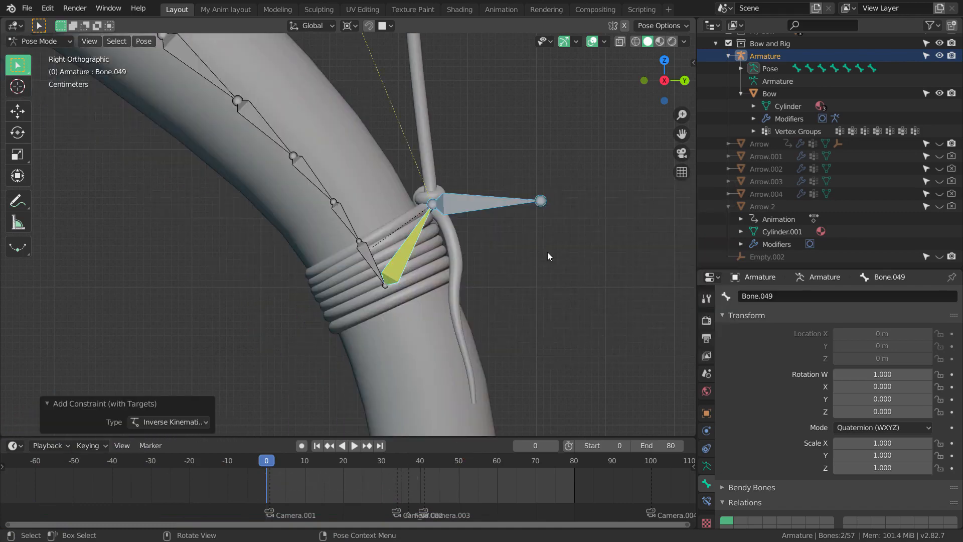
Step: Select only the constrained bone at the lower limb's tip and set its IK chain length to 25
{"action": "scroll", "coordinate": [478, 258], "scroll_direction": "down", "scroll_amount": 8}
{"action": "mouse_move", "coordinate": [468, 229]}
{"action": "middle_mouse_down", "text": "shift"}
{"action": "mouse_move", "coordinate": [467, 257]}
{"action": "mouse_move", "coordinate": [502, 277]}
{"action": "mouse_move", "coordinate": [477, 277]}
{"action": "mouse_move", "coordinate": [485, 281]}
{"action": "mouse_move", "coordinate": [484, 270]}
{"action": "mouse_move", "coordinate": [493, 293]}
{"action": "mouse_move", "coordinate": [494, 238]}
{"action": "mouse_move", "coordinate": [475, 247]}
{"action": "middle_mouse_up", "text": "shift"}
{"action": "scroll", "coordinate": [472, 257], "scroll_direction": "up", "scroll_amount": 4}
{"action": "scroll", "coordinate": [489, 264], "scroll_direction": "down", "scroll_amount": 3}
{"action": "scroll", "coordinate": [487, 267], "scroll_direction": "up", "scroll_amount": 2}
{"action": "scroll", "coordinate": [484, 275], "scroll_direction": "down", "scroll_amount": 2}
{"action": "scroll", "coordinate": [480, 284], "scroll_direction": "down", "scroll_amount": 2}
{"action": "scroll", "coordinate": [481, 271], "scroll_direction": "down", "scroll_amount": 2}
{"action": "scroll", "coordinate": [492, 292], "scroll_direction": "up", "scroll_amount": 3}
{"action": "scroll", "coordinate": [481, 243], "scroll_direction": "up", "scroll_amount": 2}
{"action": "left_click", "coordinate": [427, 281]}
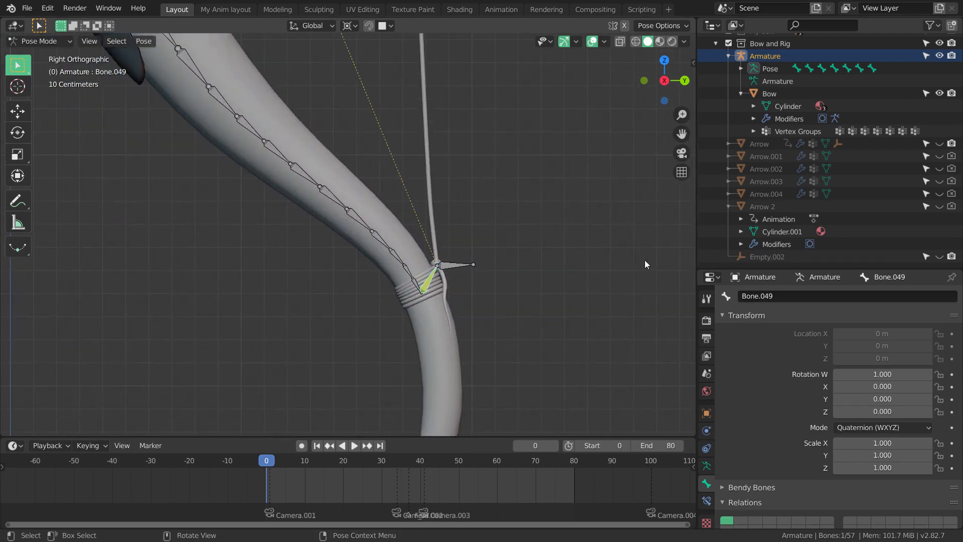
{"action": "left_click", "coordinate": [707, 500]}
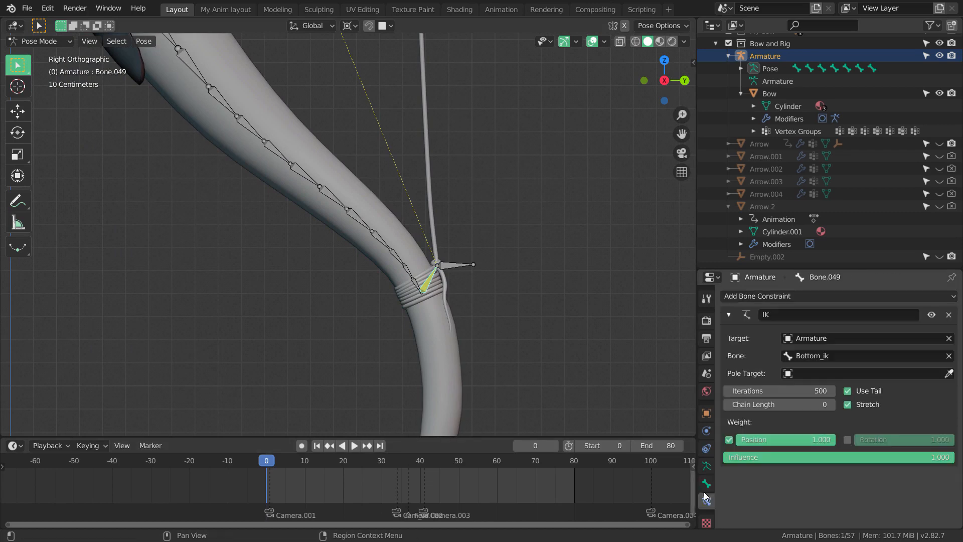
{"action": "left_click", "coordinate": [824, 404]}
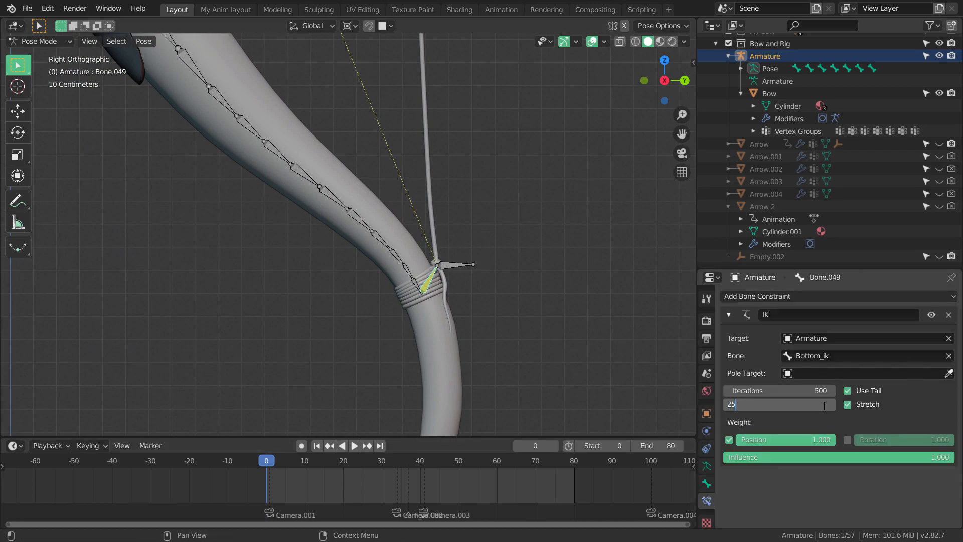
{"action": "key", "text": "Return"}
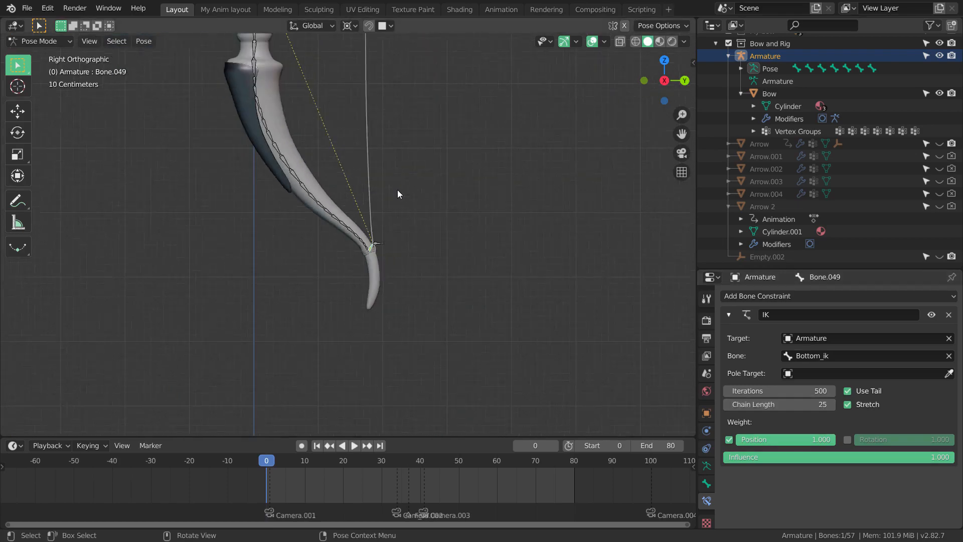
Step: Test the lower limb's bend by moving the Bottom_ik bone, and cancel the move
{"action": "scroll", "coordinate": [408, 233], "scroll_direction": "up", "scroll_amount": 5}
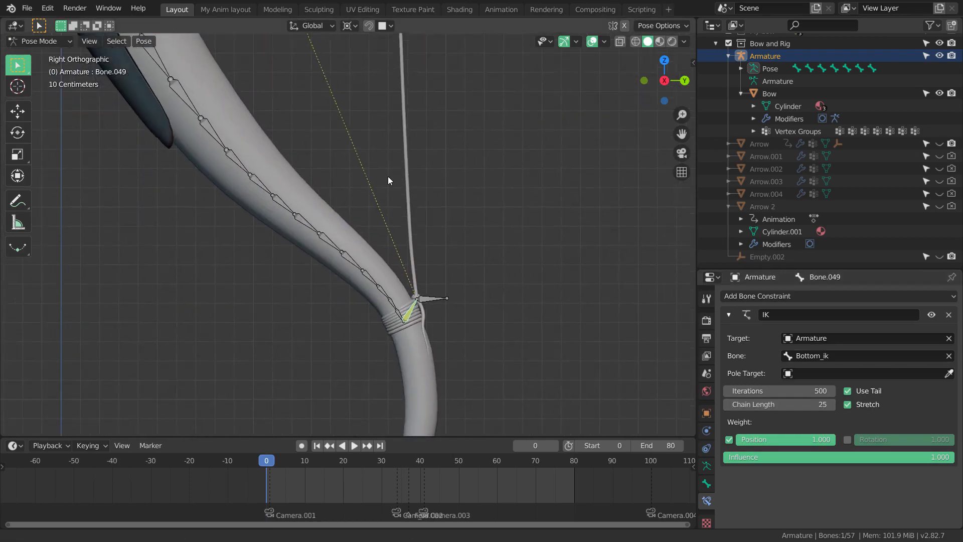
{"action": "scroll", "coordinate": [396, 200], "scroll_direction": "down", "scroll_amount": 2}
{"action": "left_click", "coordinate": [420, 239]}
{"action": "scroll", "coordinate": [451, 253], "scroll_direction": "down", "scroll_amount": 2}
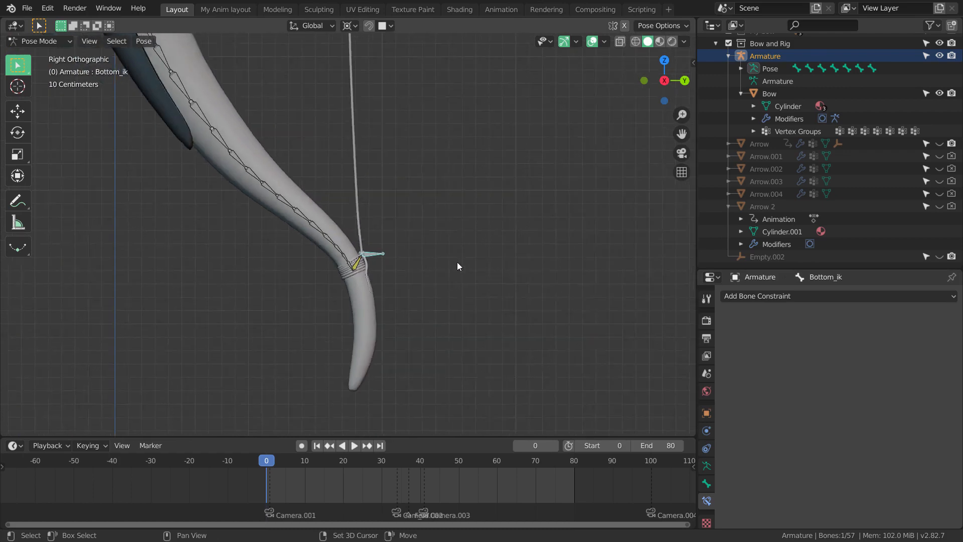
{"action": "scroll", "coordinate": [457, 266], "scroll_direction": "down", "scroll_amount": 3}
{"action": "key", "text": "g"}
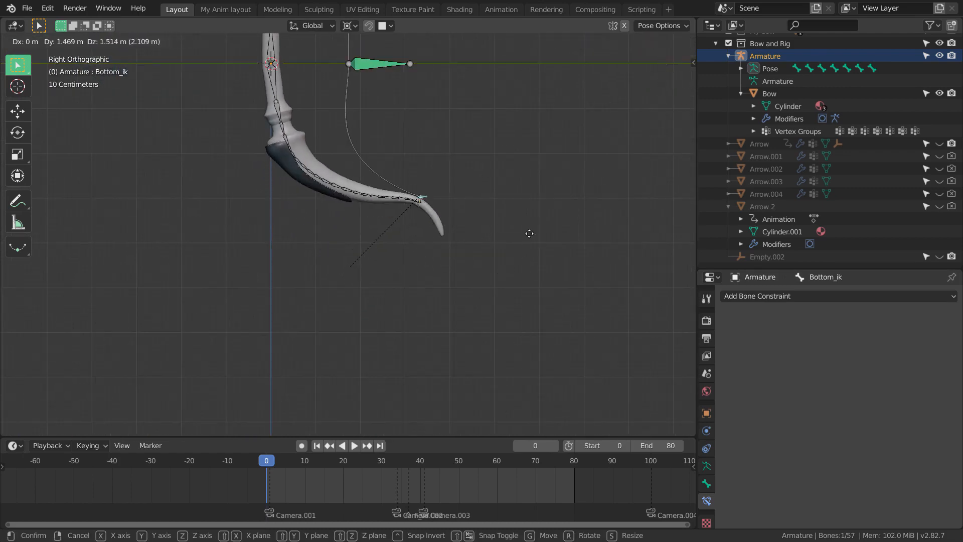
{"action": "right_click", "coordinate": [480, 270]}
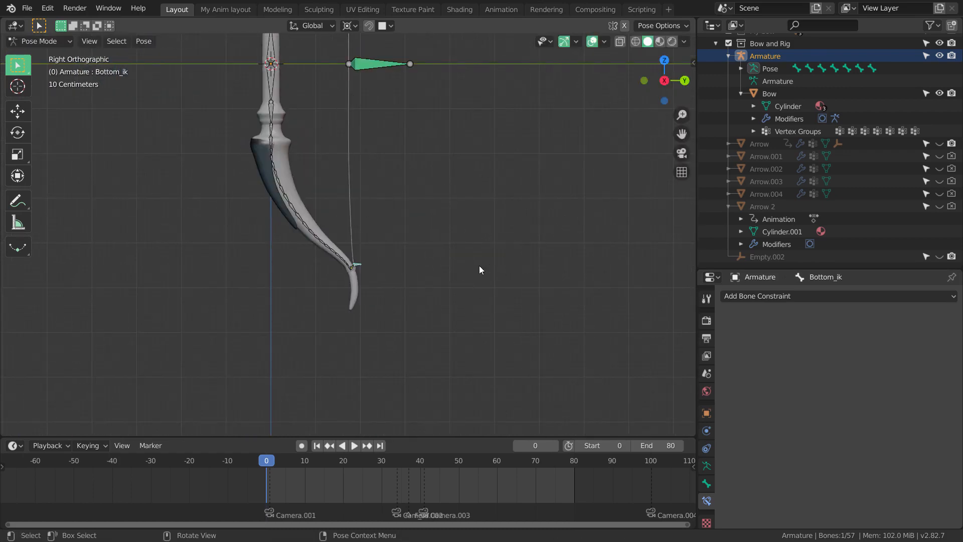
Step: Reveal the hidden control bones of the lower limb and bring the whole bow into view
{"action": "scroll", "coordinate": [479, 268], "scroll_direction": "up", "scroll_amount": 3}
{"action": "scroll", "coordinate": [476, 265], "scroll_direction": "down", "scroll_amount": 3}
{"action": "scroll", "coordinate": [462, 258], "scroll_direction": "up", "scroll_amount": 3}
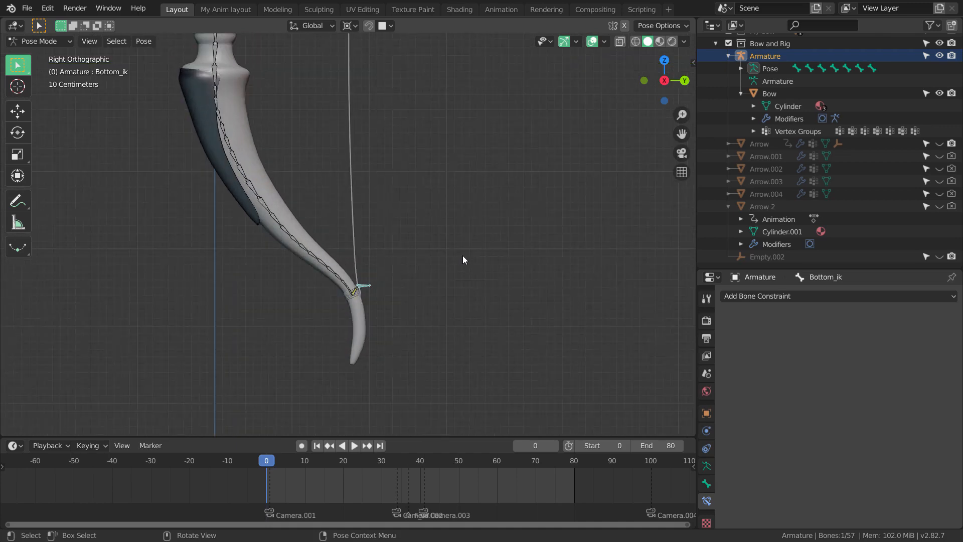
{"action": "key", "text": "alt+h"}
{"action": "scroll", "coordinate": [443, 209], "scroll_direction": "down", "scroll_amount": 3}
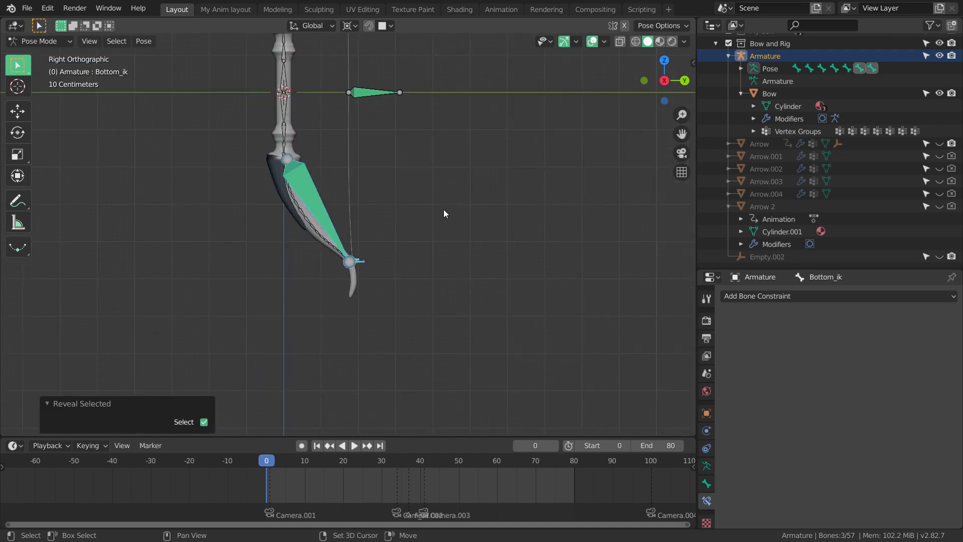
{"action": "scroll", "coordinate": [443, 209], "scroll_direction": "up", "scroll_amount": 2}
{"action": "scroll", "coordinate": [433, 257], "scroll_direction": "down", "scroll_amount": 5}
Step: Test the bow's draw by repeatedly moving the string bone back and cancelling each move
{"action": "left_click", "coordinate": [370, 184]}
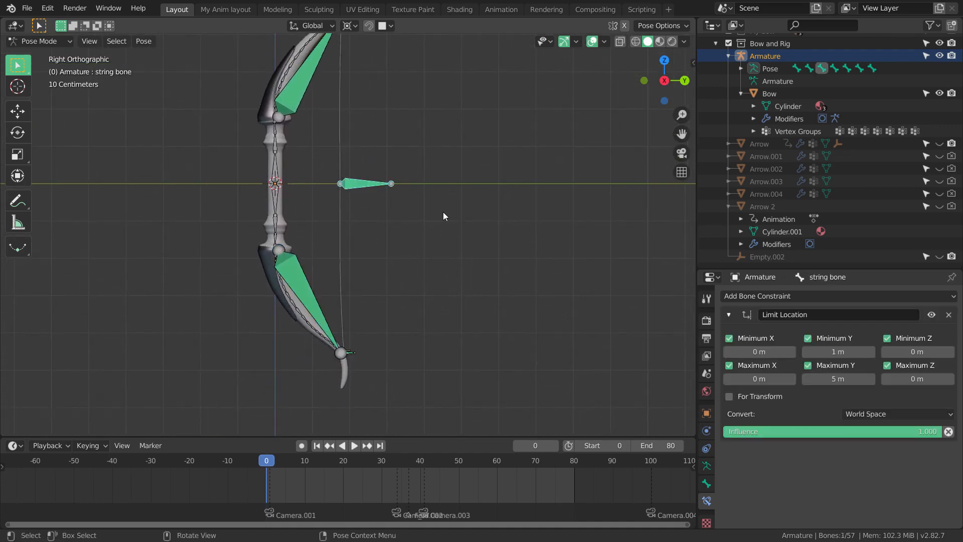
{"action": "key", "text": "g"}
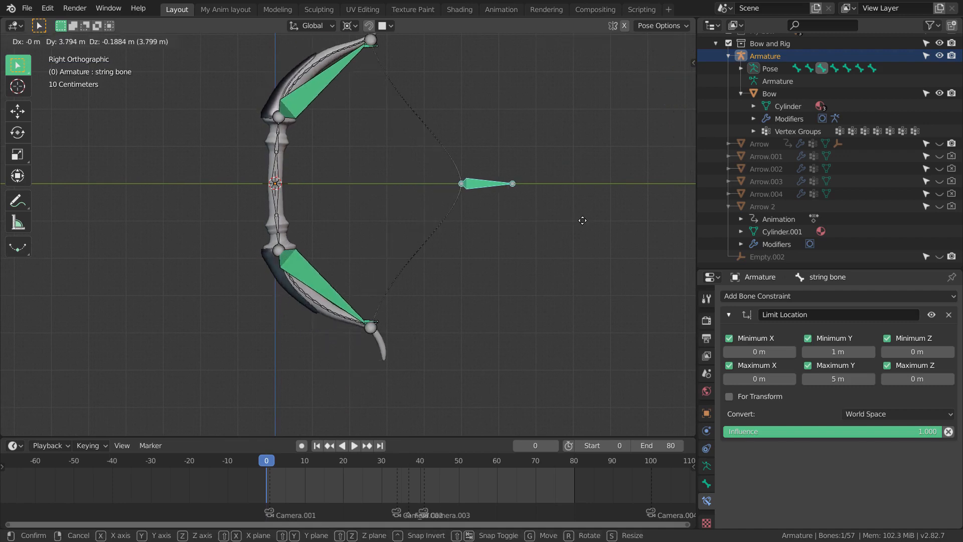
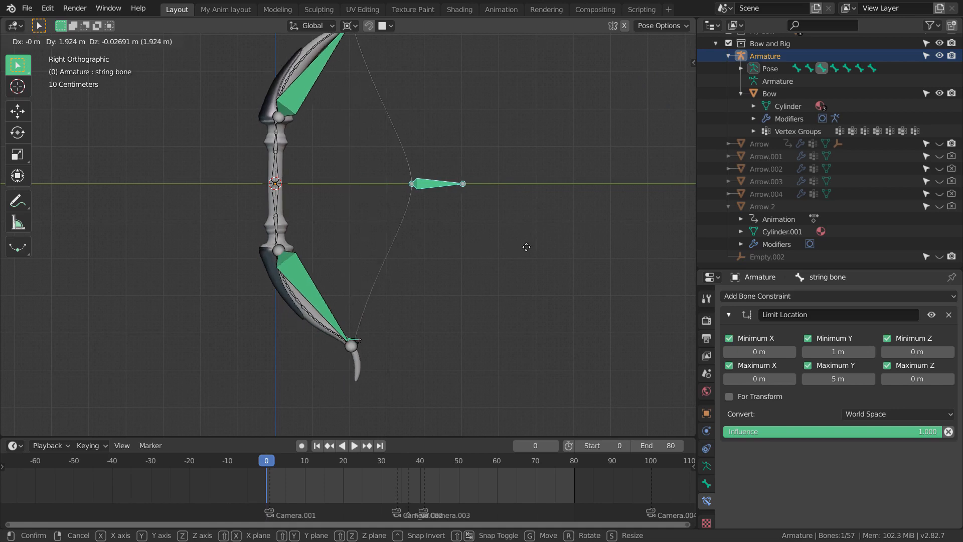
{"action": "key", "text": "Escape"}
{"action": "key", "text": "g"}
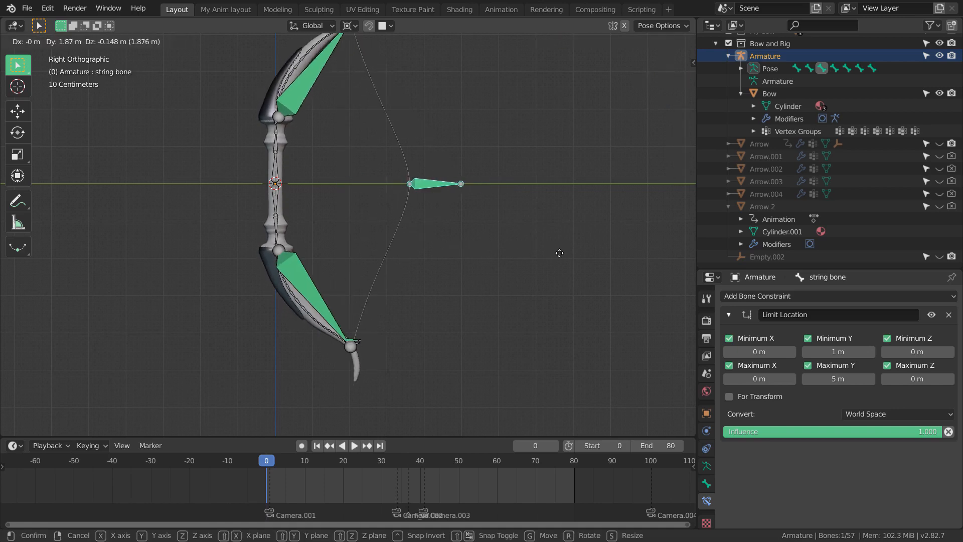
{"action": "key", "text": "Escape"}
{"action": "key", "text": "g"}
{"action": "key", "text": "Escape"}
{"action": "key", "text": "g"}
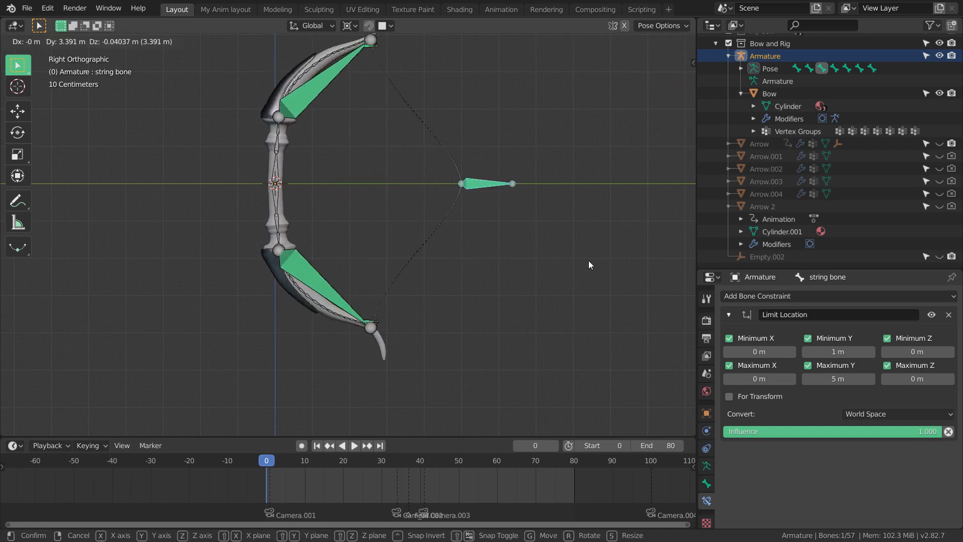
{"action": "key", "text": "Escape"}
{"action": "key", "text": "g"}
{"action": "key", "text": "Escape"}
Step: Test-move the Bottom_ik bone at the lower limb's tip and cancel the move
{"action": "scroll", "coordinate": [435, 252], "scroll_direction": "down", "scroll_amount": 2}
{"action": "scroll", "coordinate": [435, 251], "scroll_direction": "up", "scroll_amount": 5}
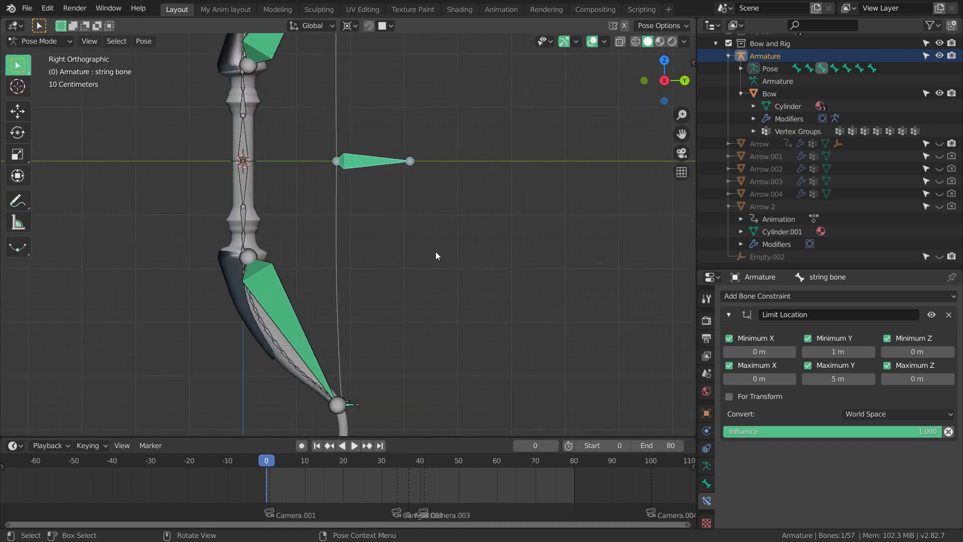
{"action": "scroll", "coordinate": [446, 228], "scroll_direction": "down", "scroll_amount": 3}
{"action": "scroll", "coordinate": [420, 206], "scroll_direction": "up", "scroll_amount": 3}
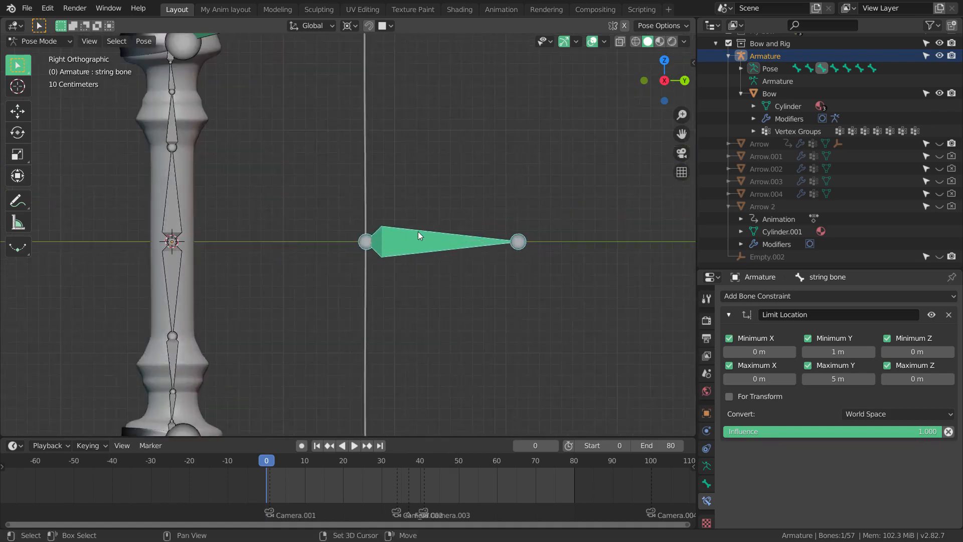
{"action": "scroll", "coordinate": [417, 235], "scroll_direction": "down", "scroll_amount": 2}
{"action": "scroll", "coordinate": [421, 261], "scroll_direction": "down", "scroll_amount": 3}
{"action": "scroll", "coordinate": [416, 283], "scroll_direction": "up", "scroll_amount": 2}
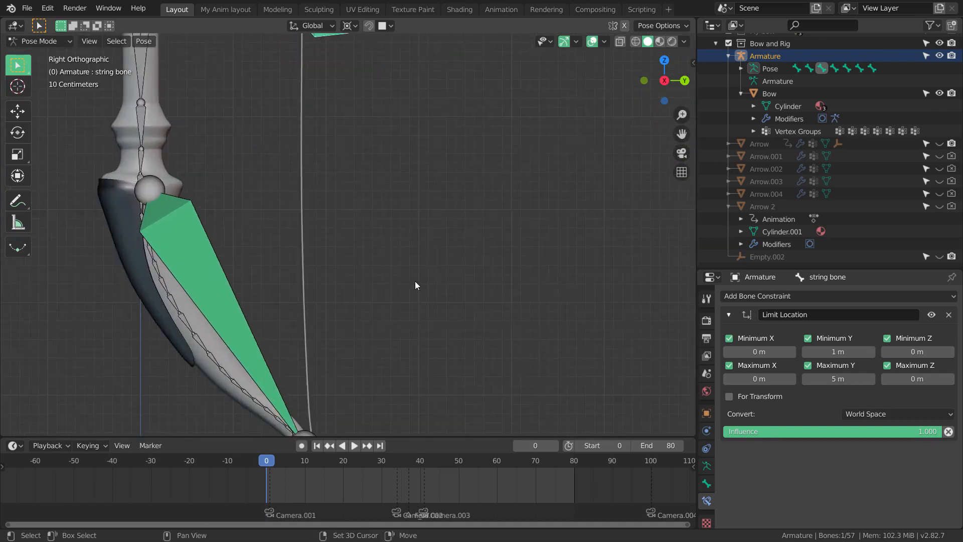
{"action": "middle_click_drag", "start_coordinate": [414, 281], "coordinate": [364, 212], "text": "shift"}
{"action": "scroll", "coordinate": [368, 216], "scroll_direction": "up", "scroll_amount": 3}
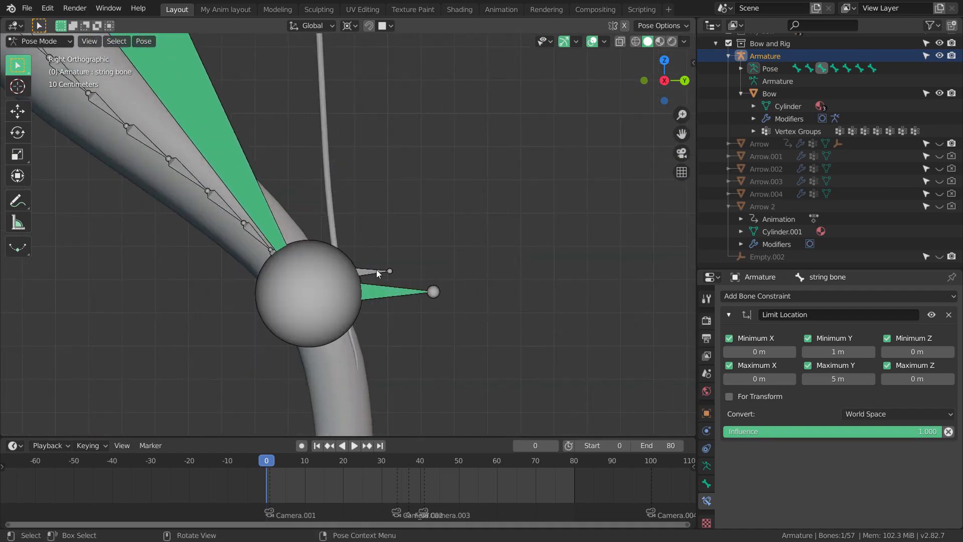
{"action": "left_click", "coordinate": [378, 271]}
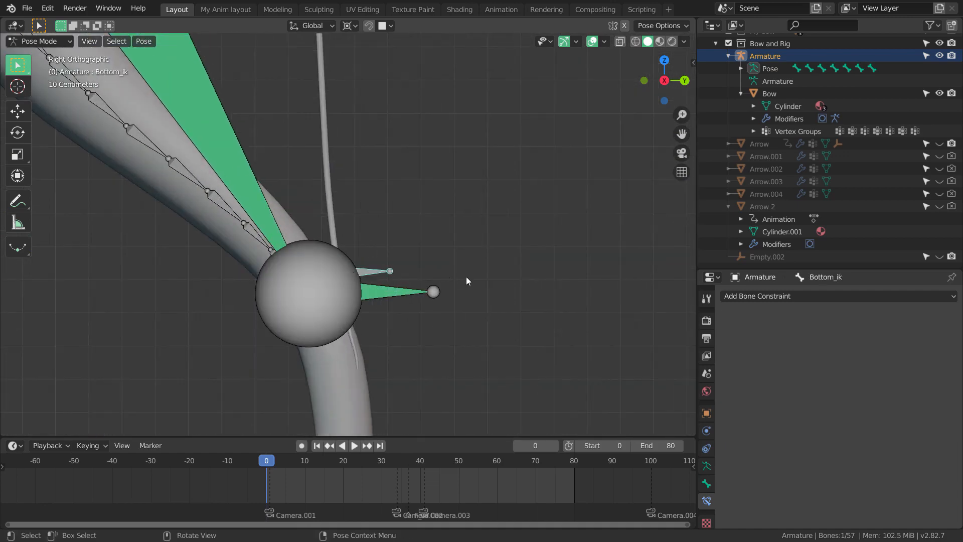
{"action": "key", "text": "g"}
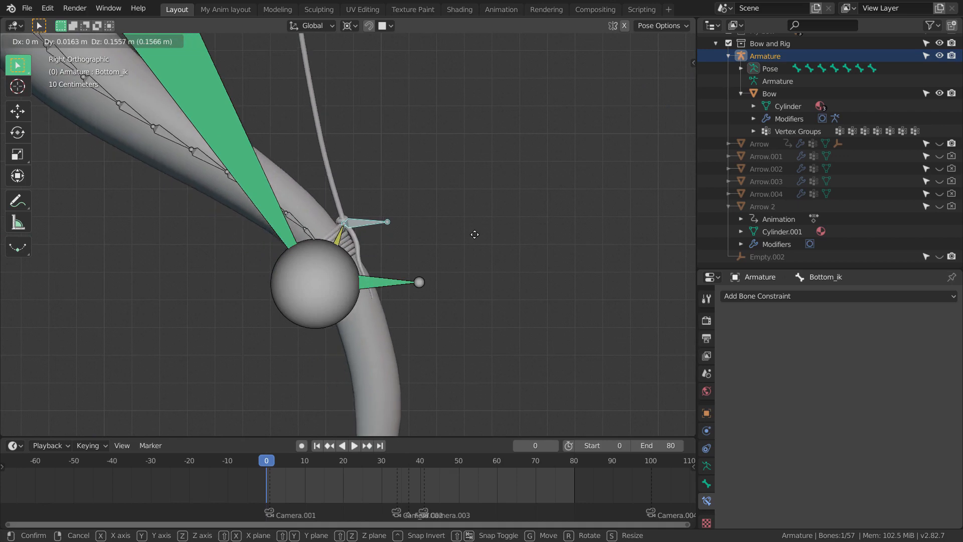
{"action": "key", "text": "Escape"}
Step: Select the lower limb's Top rotation.001 control bone, test its rotation and cancel
{"action": "left_click", "coordinate": [351, 266]}
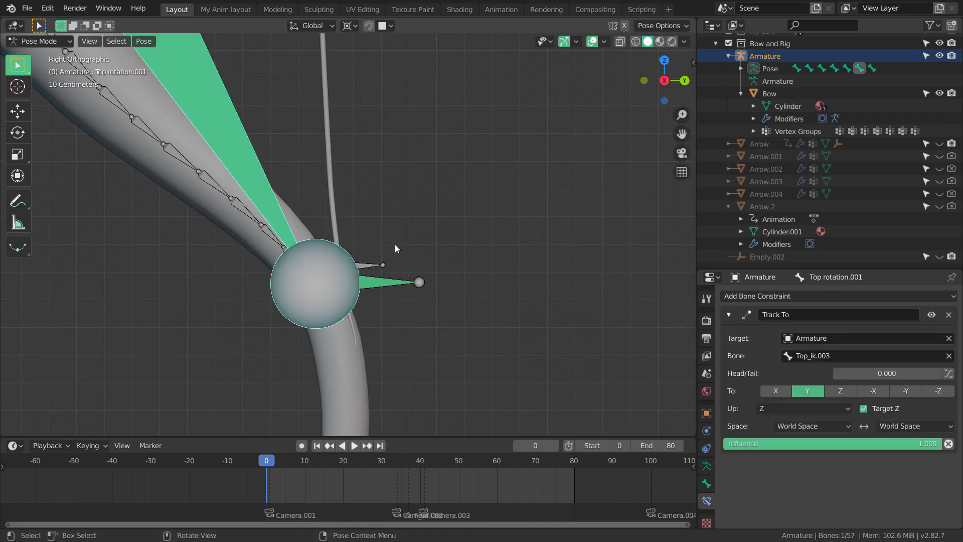
{"action": "key", "text": "r"}
{"action": "key", "text": "Escape"}
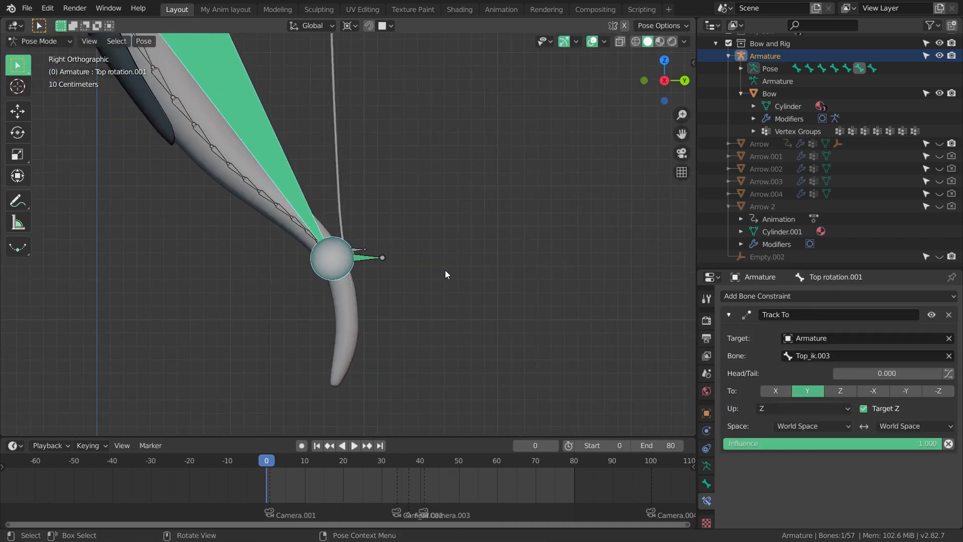
Step: Edit the armature and add a new bone at the 3D cursor in the middle of the bow's grip
{"action": "scroll", "coordinate": [444, 270], "scroll_direction": "down", "scroll_amount": 2}
{"action": "scroll", "coordinate": [459, 263], "scroll_direction": "up", "scroll_amount": 6}
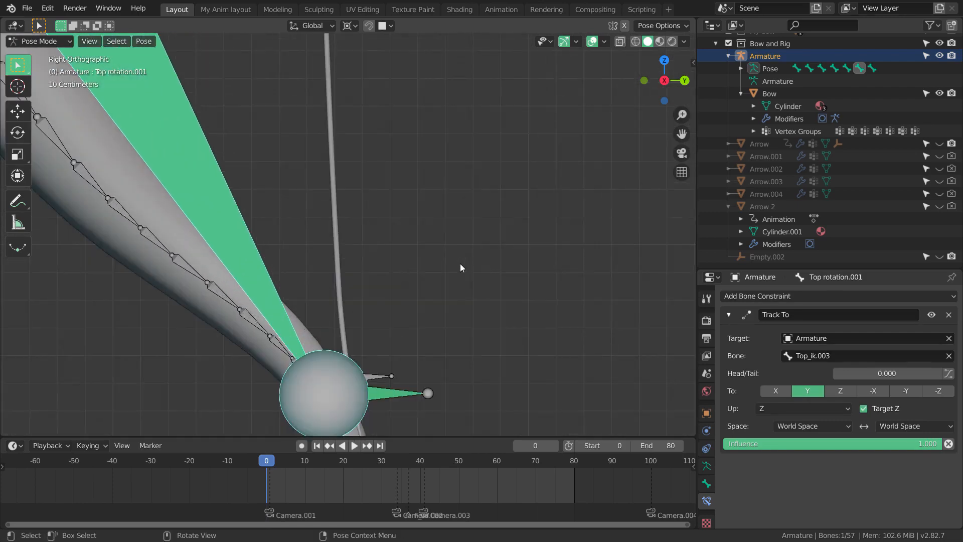
{"action": "scroll", "coordinate": [456, 231], "scroll_direction": "down", "scroll_amount": 6}
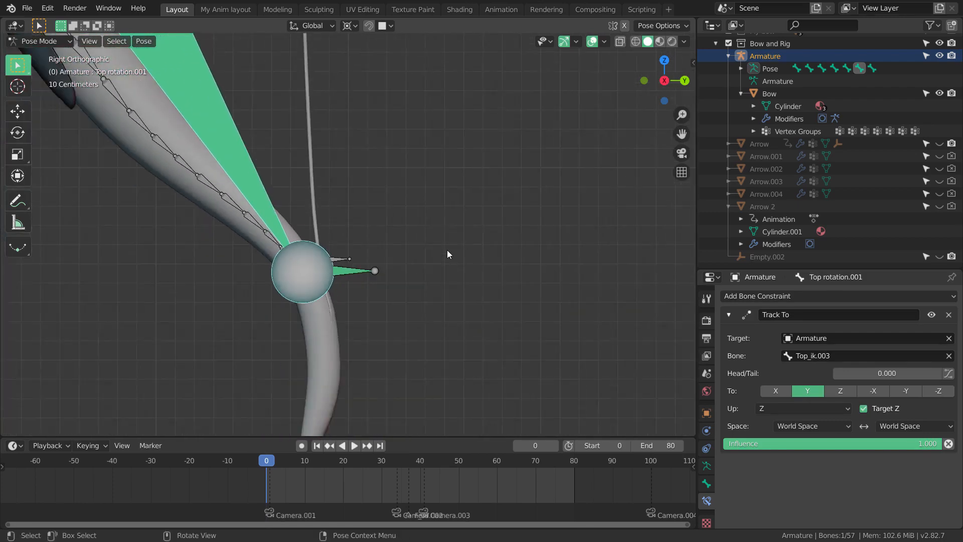
{"action": "scroll", "coordinate": [435, 227], "scroll_direction": "up", "scroll_amount": 4}
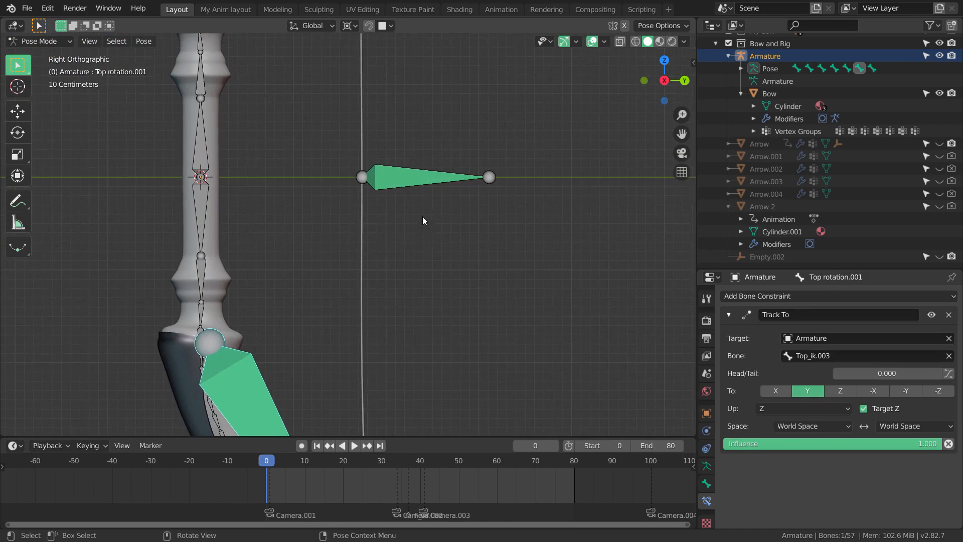
{"action": "key", "text": "Tab"}
{"action": "scroll", "coordinate": [435, 224], "scroll_direction": "up", "scroll_amount": 1}
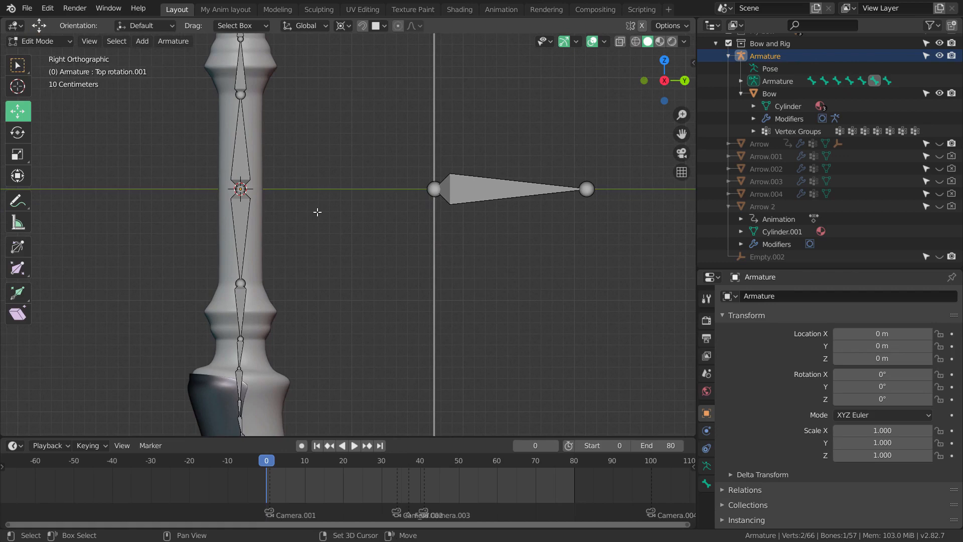
{"action": "key", "text": "shift+a"}
{"action": "scroll", "coordinate": [317, 211], "scroll_direction": "down", "scroll_amount": 3}
{"action": "scroll", "coordinate": [334, 200], "scroll_direction": "up", "scroll_amount": 5}
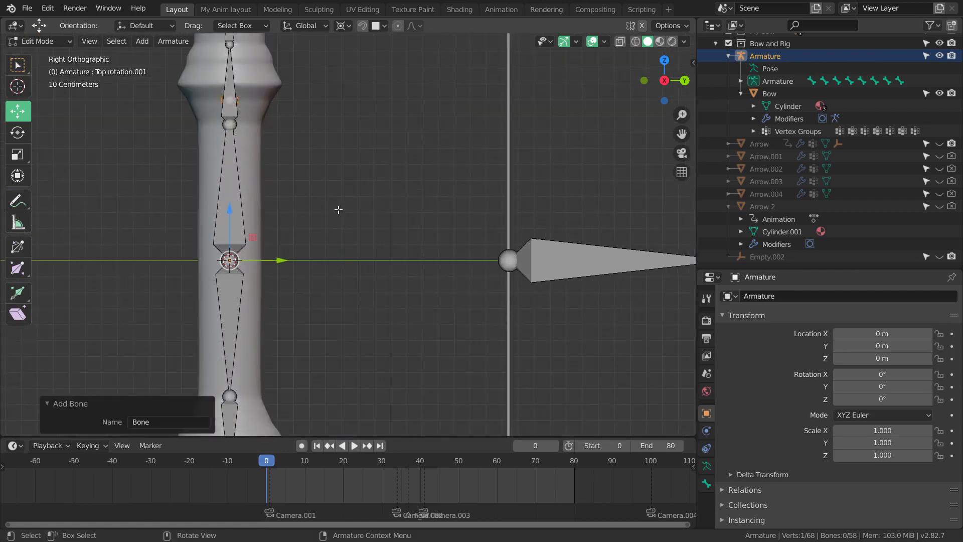
Step: Rotate the new bone's tip by -90° about the 3D cursor so the bone points away from the string
{"action": "middle_click_drag", "start_coordinate": [338, 209], "coordinate": [427, 227], "text": "shift"}
{"action": "scroll", "coordinate": [444, 235], "scroll_direction": "up", "scroll_amount": 3}
{"action": "scroll", "coordinate": [394, 215], "scroll_direction": "down", "scroll_amount": 4}
{"action": "scroll", "coordinate": [401, 219], "scroll_direction": "up", "scroll_amount": 3}
{"action": "middle_click_drag", "start_coordinate": [376, 189], "coordinate": [395, 256], "text": "shift"}
{"action": "scroll", "coordinate": [401, 219], "scroll_direction": "up", "scroll_amount": 1}
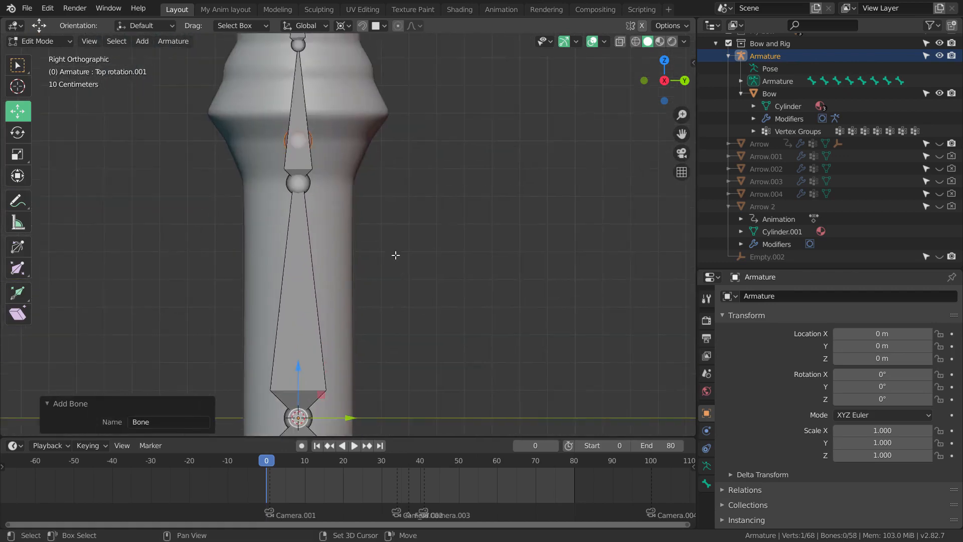
{"action": "scroll", "coordinate": [415, 283], "scroll_direction": "up", "scroll_amount": 2}
{"action": "left_click", "coordinate": [271, 146]}
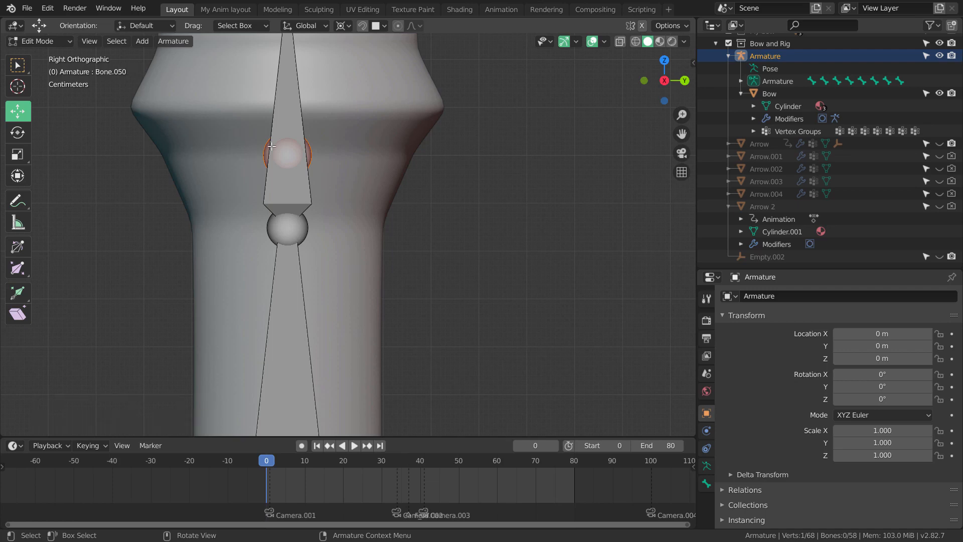
{"action": "scroll", "coordinate": [389, 236], "scroll_direction": "down", "scroll_amount": 6}
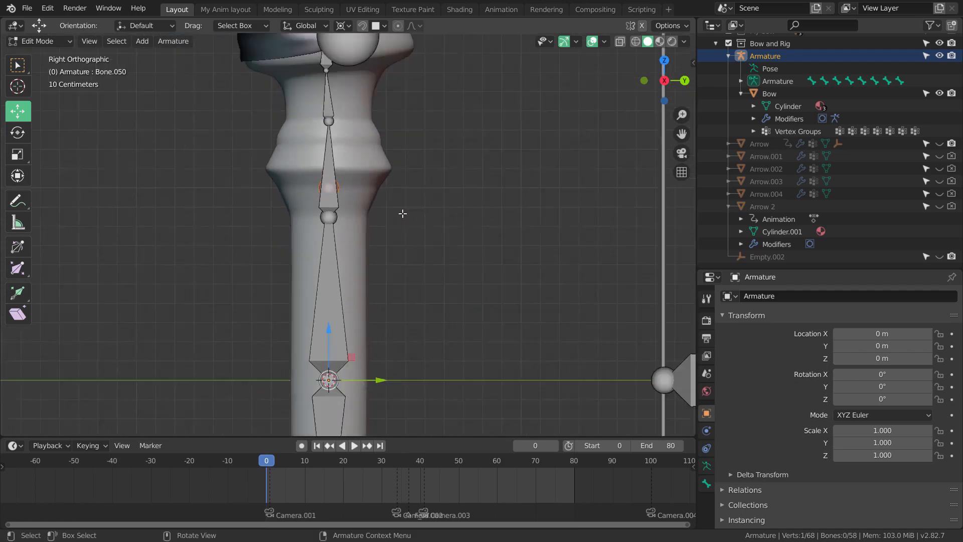
{"action": "left_click", "coordinate": [348, 27]}
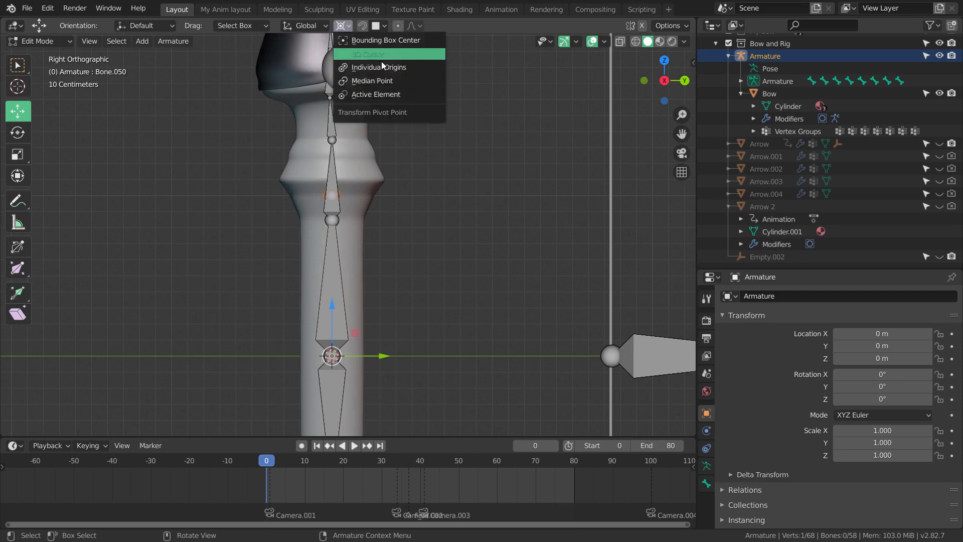
{"action": "left_click", "coordinate": [378, 82]}
{"action": "key", "text": "r"}
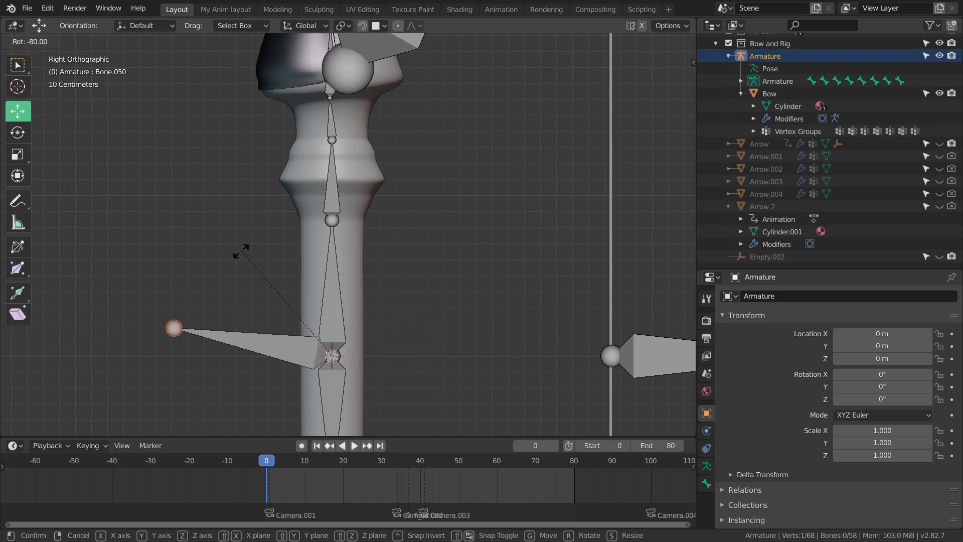
{"action": "left_click", "coordinate": [231, 285]}
Step: Lengthen the new bone by moving its tip -1.15 m along Y
{"action": "scroll", "coordinate": [225, 312], "scroll_direction": "down", "scroll_amount": 5}
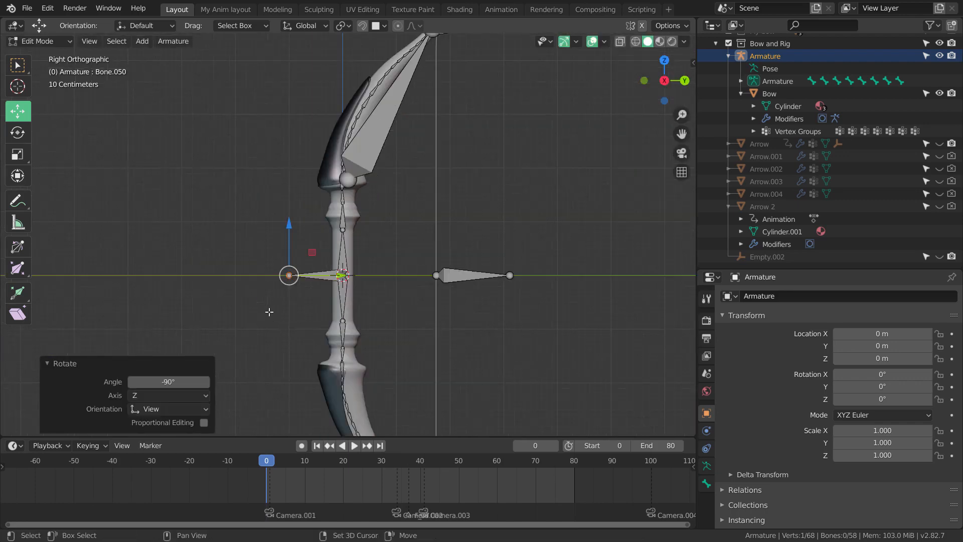
{"action": "left_click", "coordinate": [332, 282]}
{"action": "left_click", "coordinate": [306, 276]}
{"action": "scroll", "coordinate": [306, 276], "scroll_direction": "up", "scroll_amount": 3}
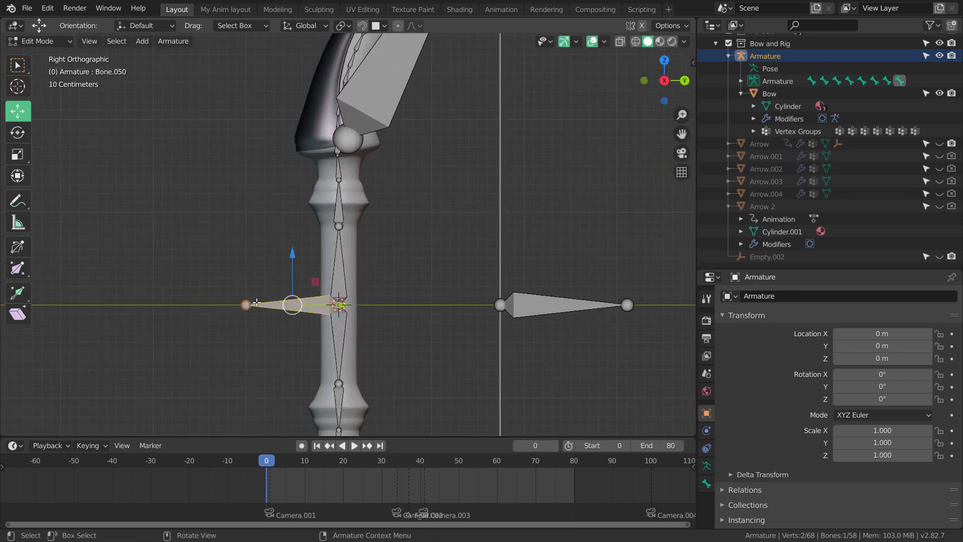
{"action": "type", "text": "gy-1.15"}
{"action": "key", "text": "Return"}
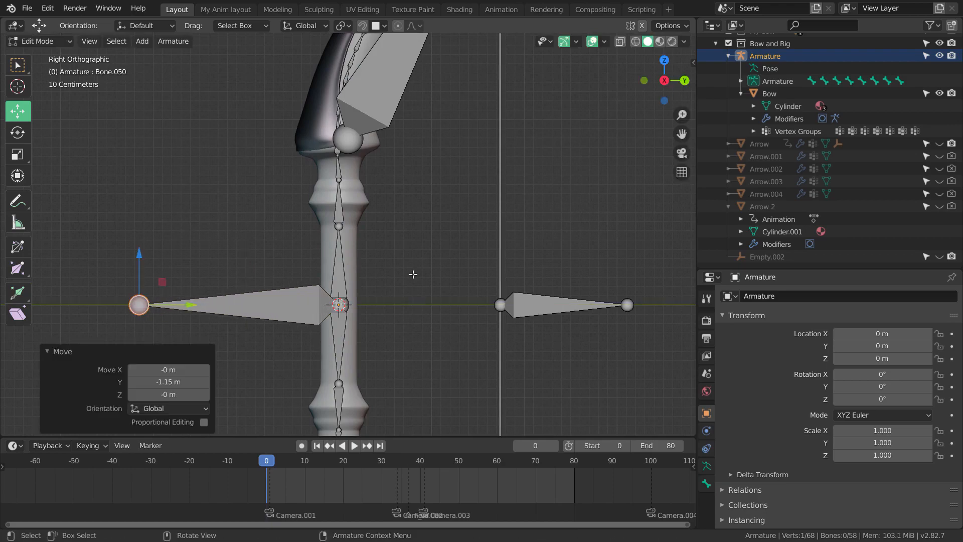
{"action": "scroll", "coordinate": [413, 275], "scroll_direction": "down", "scroll_amount": 3}
{"action": "scroll", "coordinate": [386, 268], "scroll_direction": "up", "scroll_amount": 4}
{"action": "scroll", "coordinate": [430, 275], "scroll_direction": "down", "scroll_amount": 2}
{"action": "scroll", "coordinate": [428, 275], "scroll_direction": "up", "scroll_amount": 1}
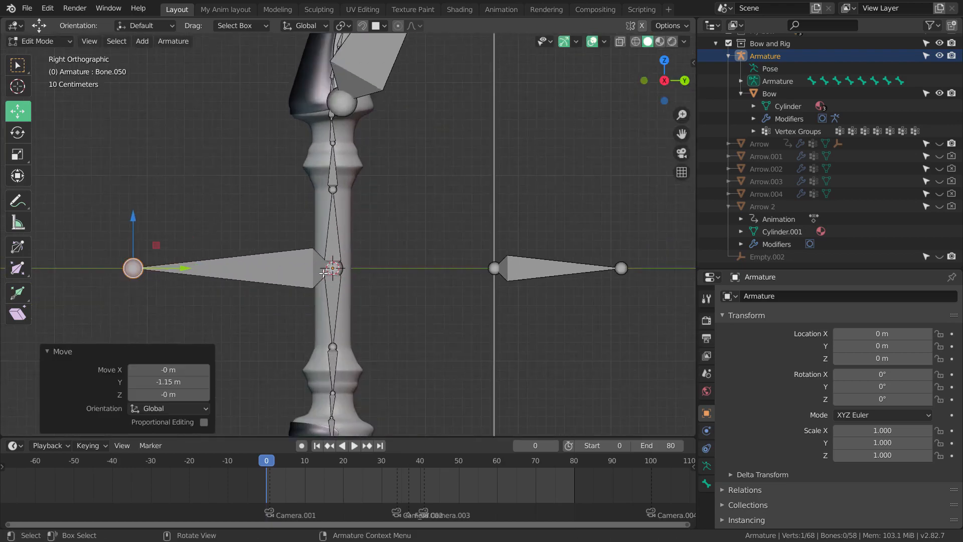
{"action": "key", "text": "ctrl+l"}
{"action": "key", "text": "g"}
{"action": "key", "text": "Escape"}
Step: Parent the two central grip bones, one above and one below the origin, to the new bone with Keep Offset
{"action": "scroll", "coordinate": [370, 247], "scroll_direction": "up", "scroll_amount": 5}
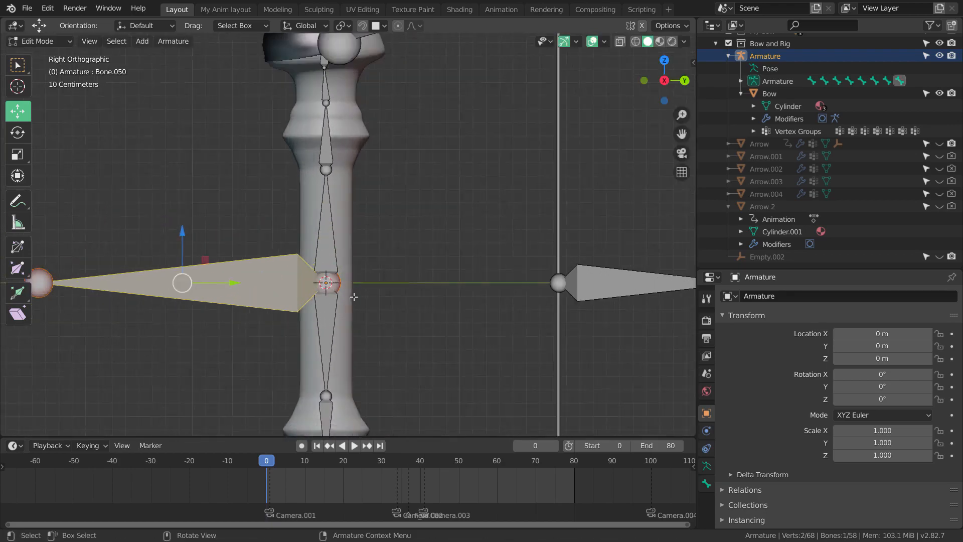
{"action": "left_click", "coordinate": [340, 207]}
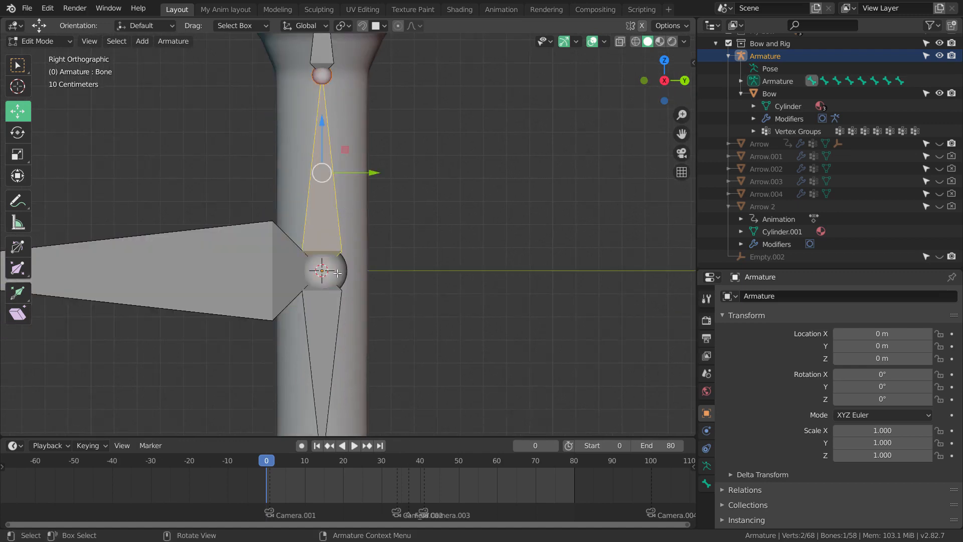
{"action": "left_click", "coordinate": [335, 315], "text": "shift"}
{"action": "scroll", "coordinate": [345, 275], "scroll_direction": "down", "scroll_amount": 4}
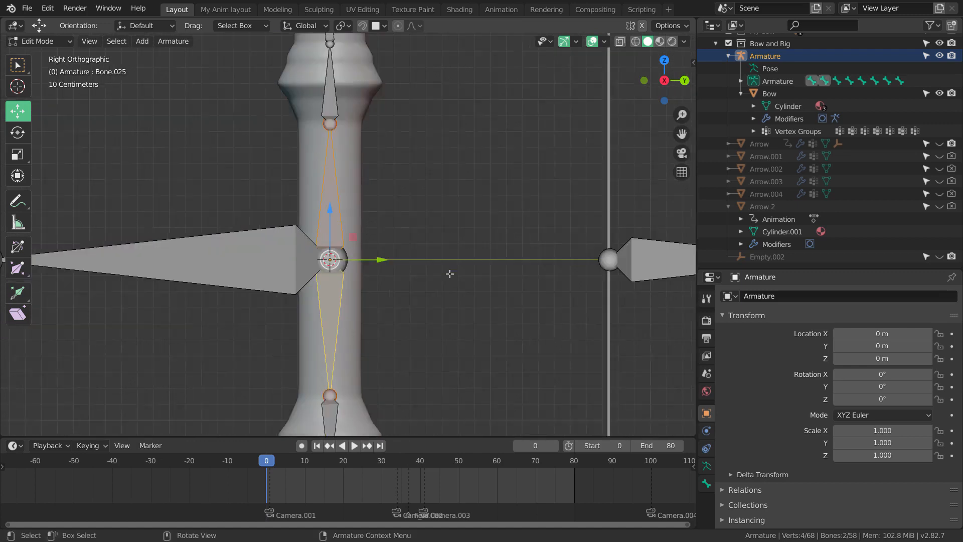
{"action": "left_click", "coordinate": [280, 259], "text": "shift"}
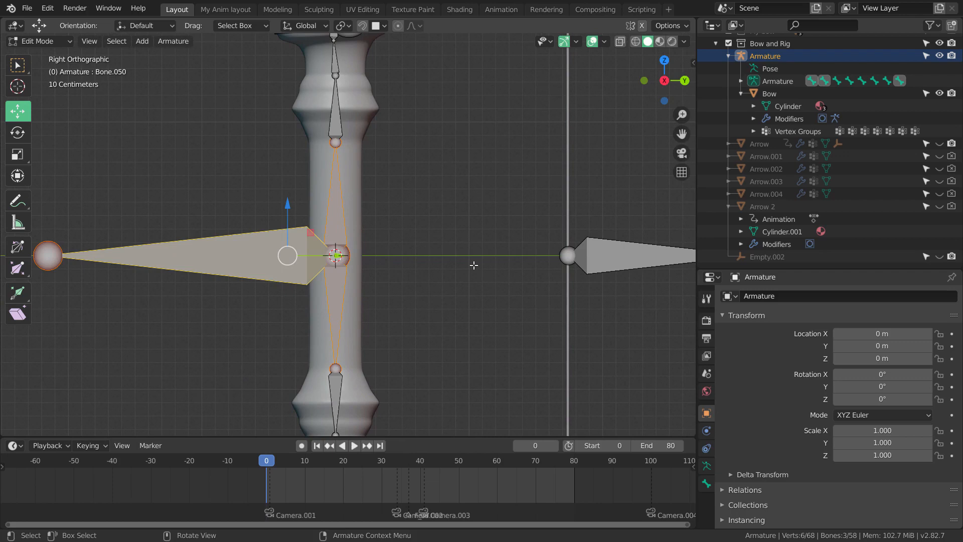
{"action": "key", "text": "ctrl+p"}
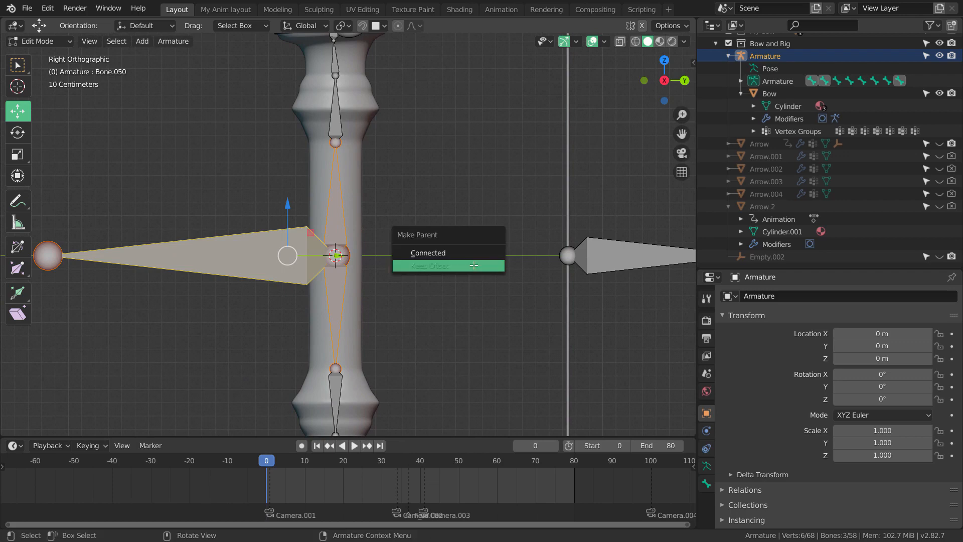
{"action": "left_click", "coordinate": [450, 265]}
Step: Parent the string bone to the new main grip bone with Keep Offset
{"action": "scroll", "coordinate": [446, 236], "scroll_direction": "down", "scroll_amount": 8}
{"action": "scroll", "coordinate": [447, 234], "scroll_direction": "up", "scroll_amount": 5}
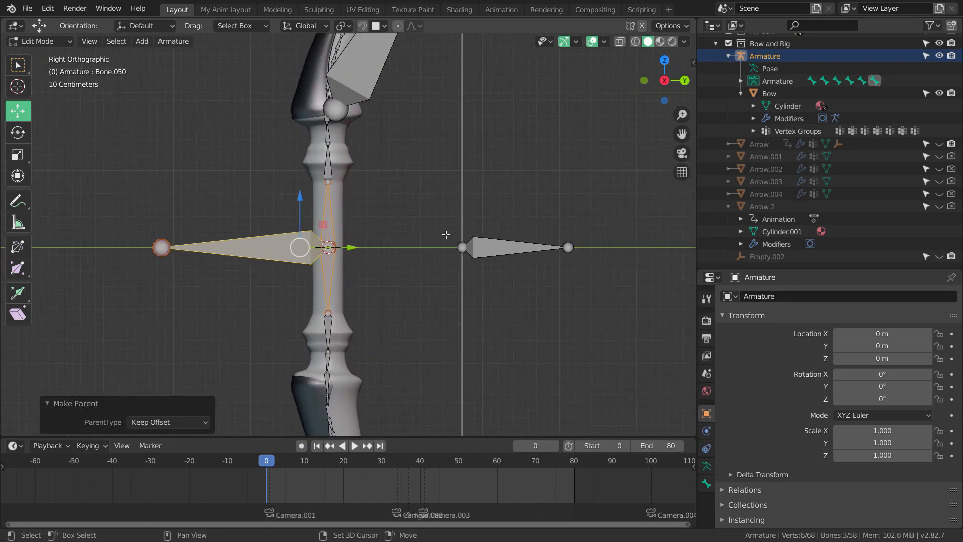
{"action": "left_click", "coordinate": [495, 256]}
{"action": "scroll", "coordinate": [413, 260], "scroll_direction": "up", "scroll_amount": 3}
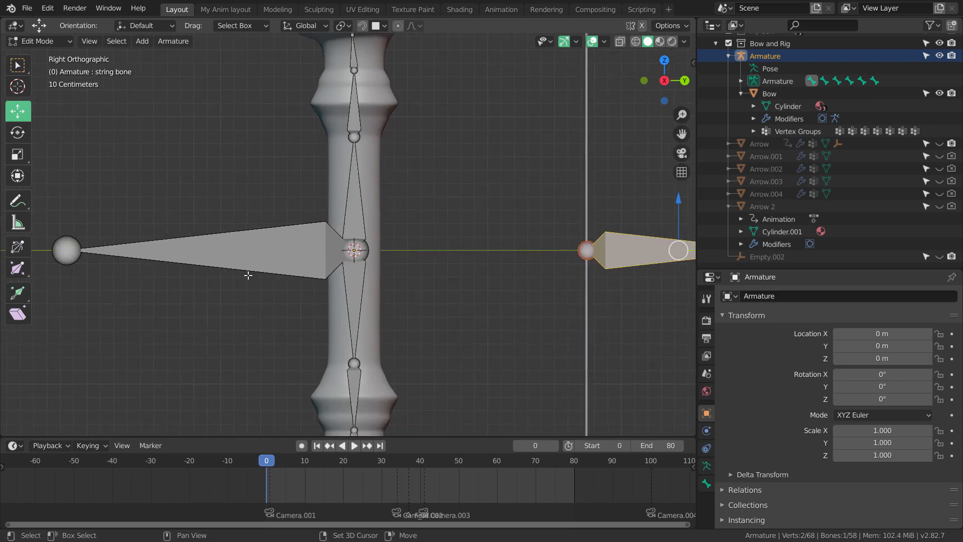
{"action": "left_click", "coordinate": [257, 256], "text": "shift"}
{"action": "key", "text": "ctrl+p"}
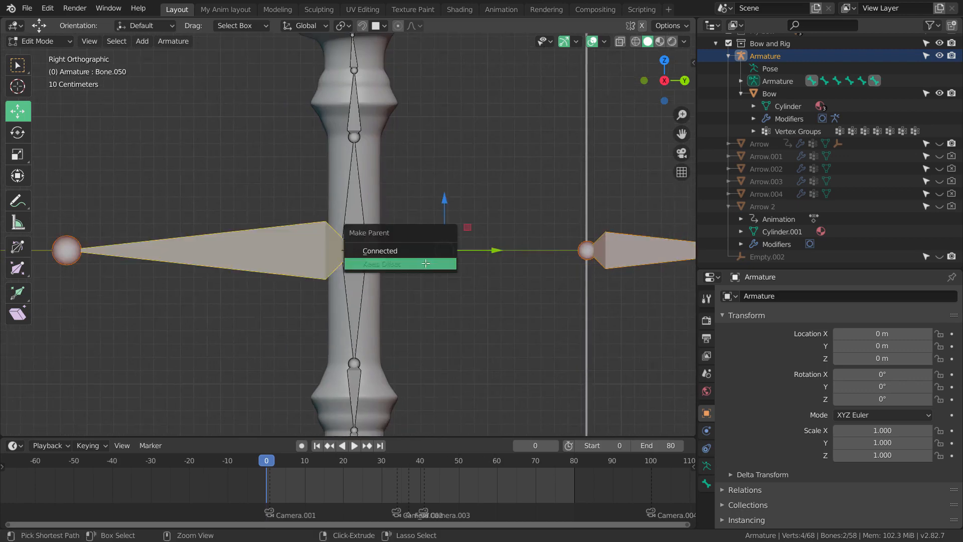
{"action": "left_click", "coordinate": [425, 263]}
Step: Parent the upper limb's Top_ik.001 and Top rotation bones to the main grip bone with Keep Offset
{"action": "scroll", "coordinate": [425, 263], "scroll_direction": "down", "scroll_amount": 5}
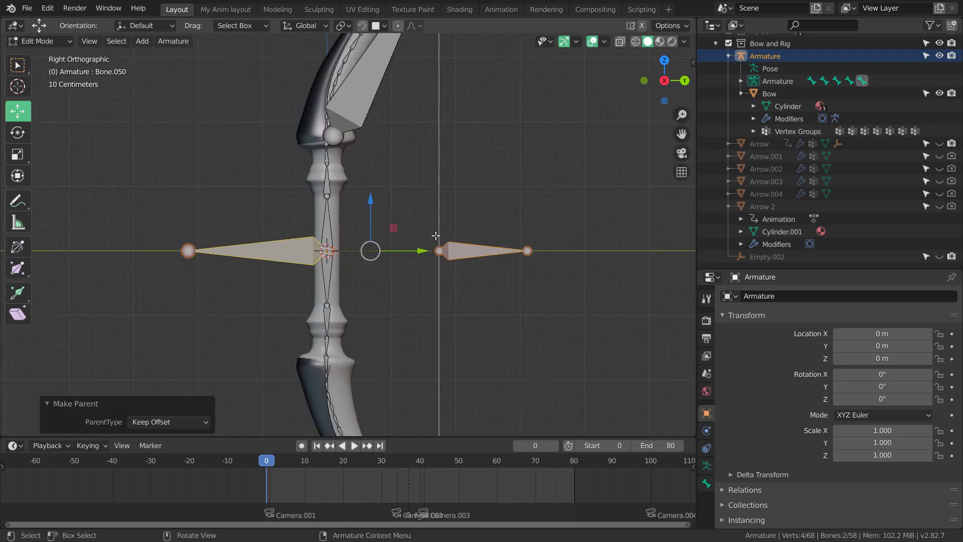
{"action": "scroll", "coordinate": [414, 209], "scroll_direction": "up", "scroll_amount": 5}
{"action": "scroll", "coordinate": [414, 209], "scroll_direction": "up", "scroll_amount": 2}
{"action": "scroll", "coordinate": [403, 204], "scroll_direction": "down", "scroll_amount": 6}
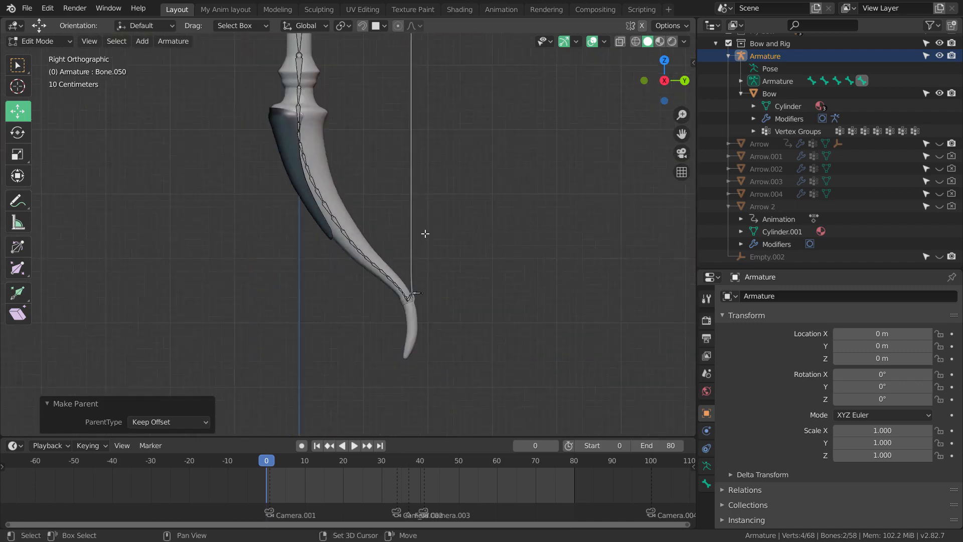
{"action": "scroll", "coordinate": [421, 212], "scroll_direction": "up", "scroll_amount": 3}
{"action": "scroll", "coordinate": [431, 201], "scroll_direction": "up", "scroll_amount": 8, "text": "shift"}
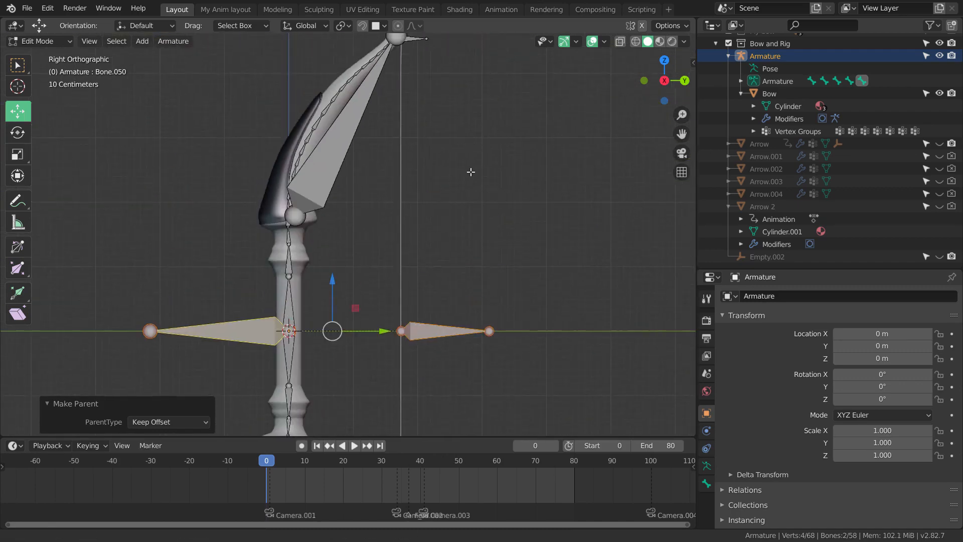
{"action": "scroll", "coordinate": [458, 178], "scroll_direction": "up", "scroll_amount": 4}
{"action": "scroll", "coordinate": [466, 200], "scroll_direction": "down", "scroll_amount": 8, "text": "shift"}
{"action": "scroll", "coordinate": [470, 189], "scroll_direction": "up", "scroll_amount": 6}
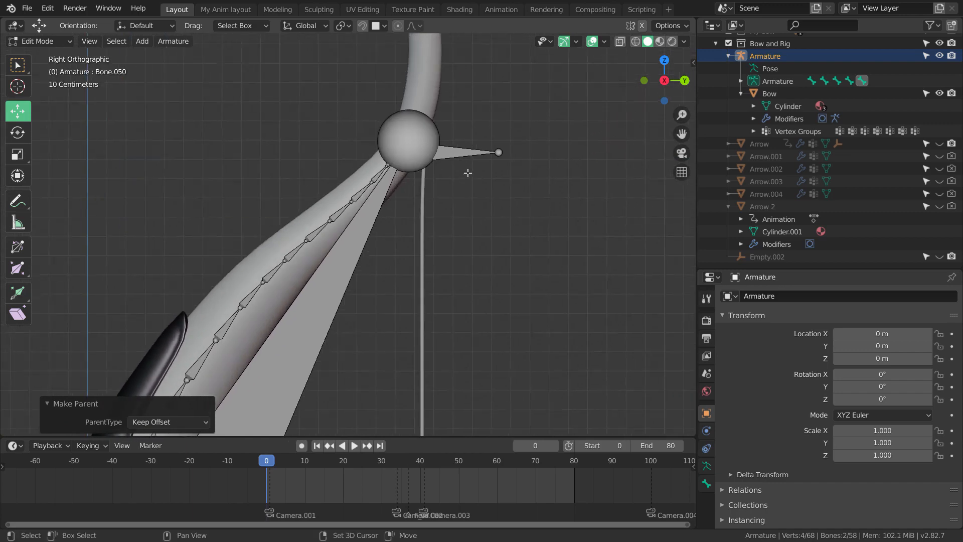
{"action": "scroll", "coordinate": [414, 219], "scroll_direction": "down", "scroll_amount": 3}
{"action": "left_click", "coordinate": [495, 165]}
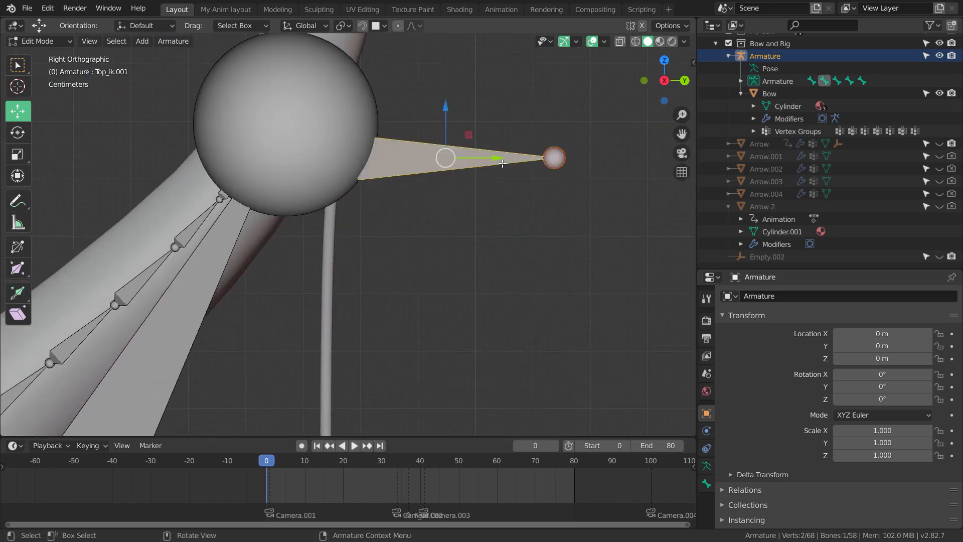
{"action": "scroll", "coordinate": [475, 189], "scroll_direction": "down", "scroll_amount": 3}
{"action": "scroll", "coordinate": [475, 189], "scroll_direction": "up", "scroll_amount": 4}
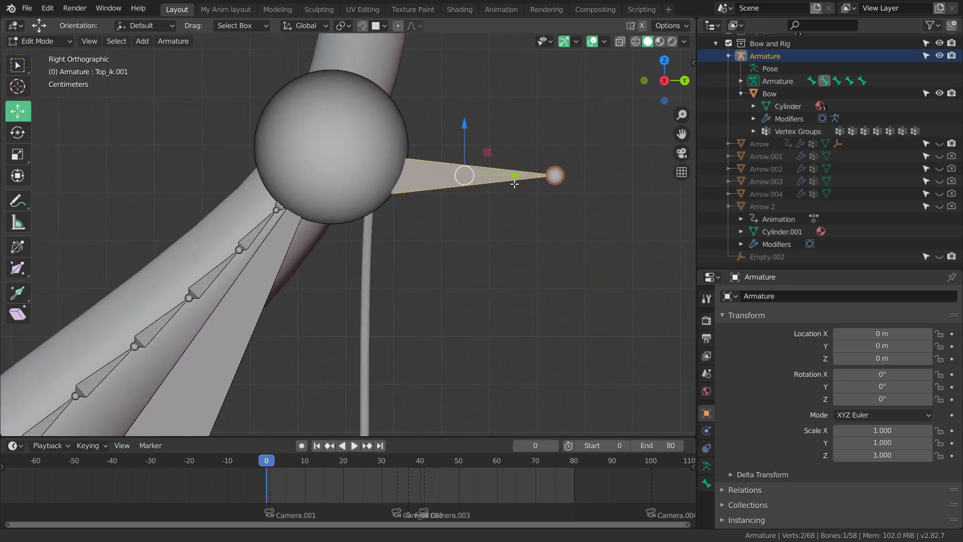
{"action": "scroll", "coordinate": [476, 221], "scroll_direction": "down", "scroll_amount": 5}
{"action": "scroll", "coordinate": [469, 213], "scroll_direction": "down", "scroll_amount": 3, "text": "shift"}
{"action": "scroll", "coordinate": [495, 138], "scroll_direction": "down", "scroll_amount": 4}
{"action": "middle_click_drag", "start_coordinate": [469, 213], "coordinate": [471, 140], "text": "shift"}
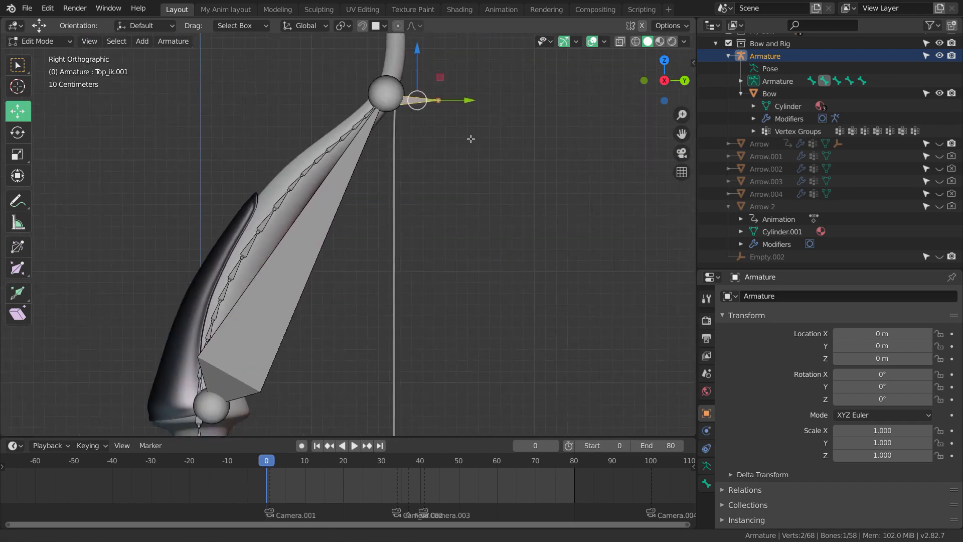
{"action": "scroll", "coordinate": [470, 142], "scroll_direction": "up", "scroll_amount": 3}
{"action": "left_click", "coordinate": [295, 208], "text": "shift"}
{"action": "scroll", "coordinate": [374, 206], "scroll_direction": "down", "scroll_amount": 4}
{"action": "middle_click_drag", "start_coordinate": [402, 214], "coordinate": [460, 20], "text": "shift"}
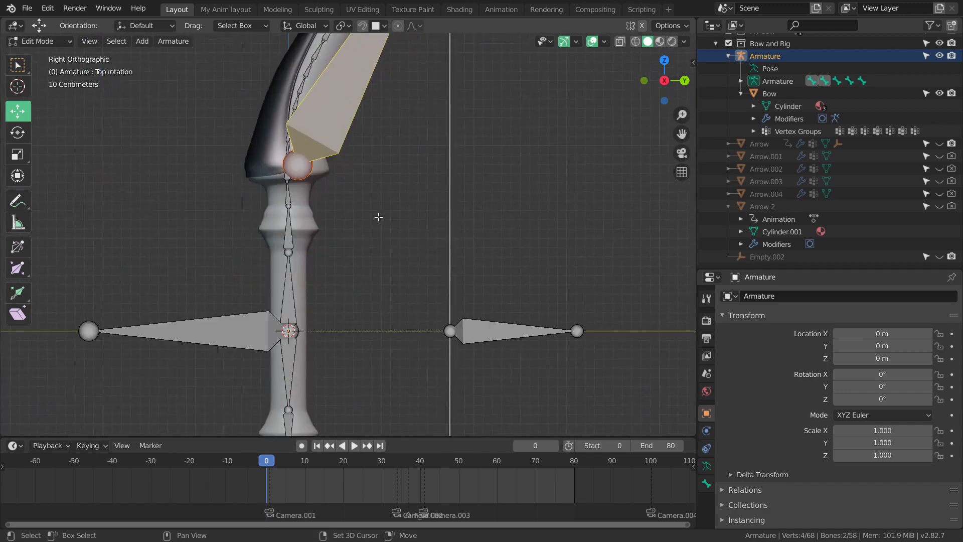
{"action": "scroll", "coordinate": [374, 222], "scroll_direction": "down", "scroll_amount": 4}
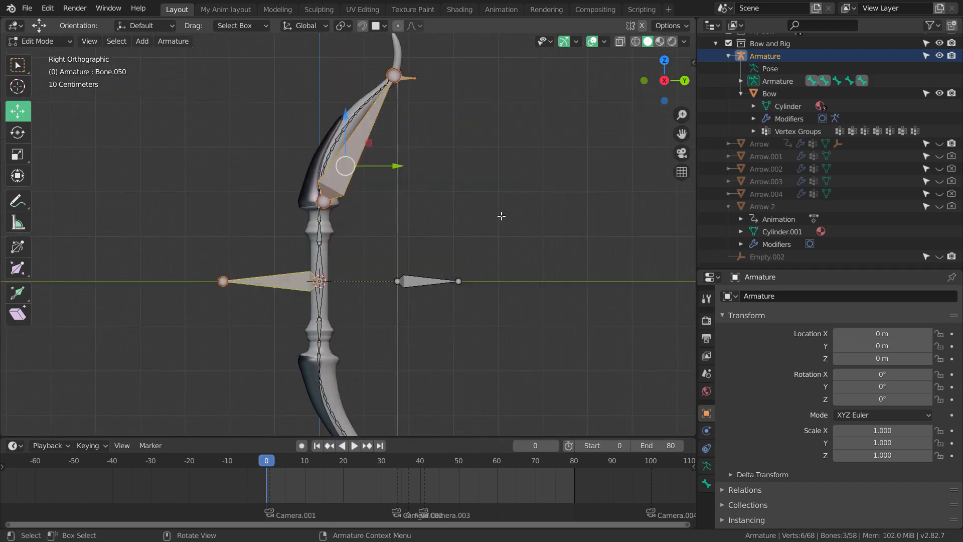
{"action": "key", "text": "ctrl+p"}
{"action": "left_click", "coordinate": [501, 216]}
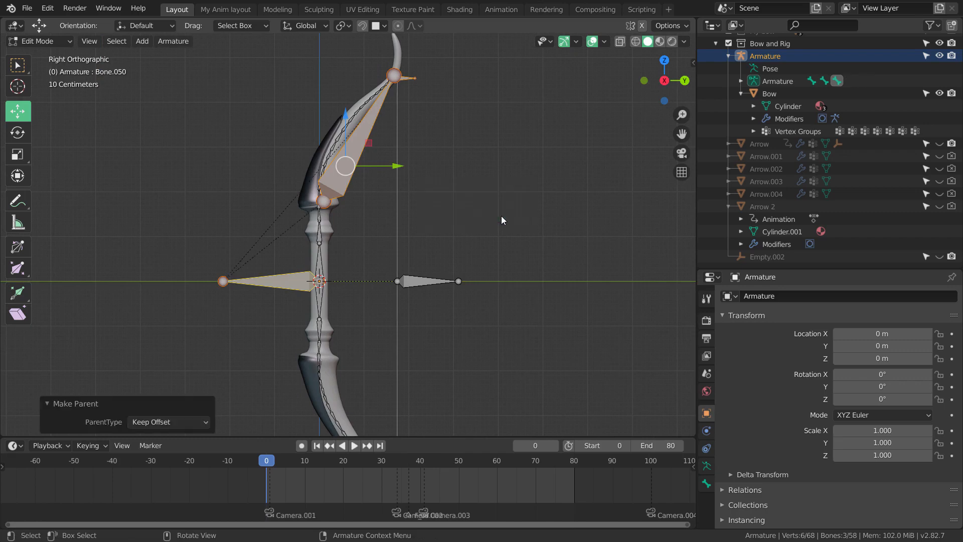
Step: Deselect all bones and reveal the hidden control bones of the lower limb
{"action": "scroll", "coordinate": [492, 232], "scroll_direction": "down", "scroll_amount": 4}
{"action": "scroll", "coordinate": [485, 239], "scroll_direction": "up", "scroll_amount": 2}
{"action": "key", "text": "alt+a"}
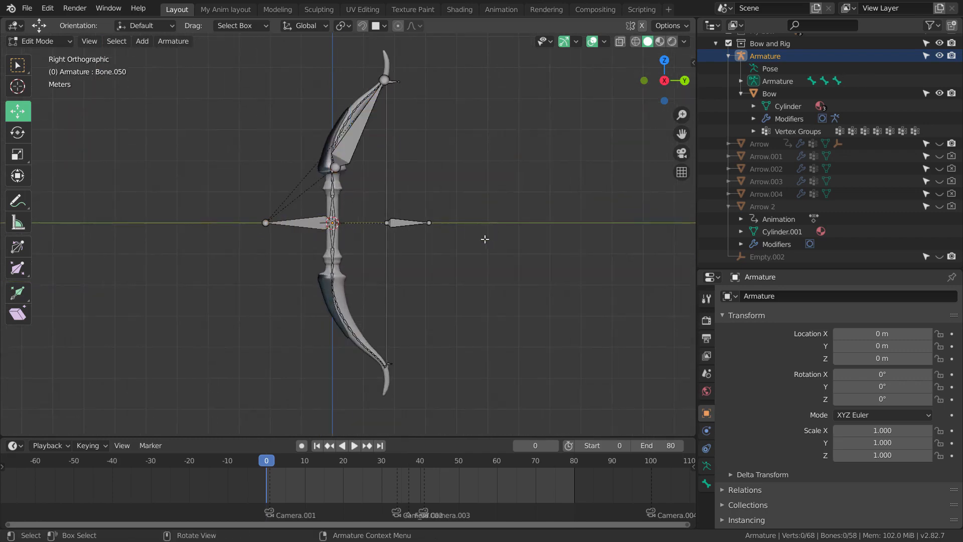
{"action": "key", "text": "alt+h"}
Step: Parent the lower limb's revealed tip and rotation bones to the main grip bone with Keep Offset
{"action": "scroll", "coordinate": [466, 257], "scroll_direction": "up", "scroll_amount": 5}
{"action": "middle_click_drag", "start_coordinate": [469, 337], "coordinate": [475, 251], "text": "shift"}
{"action": "scroll", "coordinate": [475, 250], "scroll_direction": "up", "scroll_amount": 3}
{"action": "scroll", "coordinate": [476, 240], "scroll_direction": "down", "scroll_amount": 4}
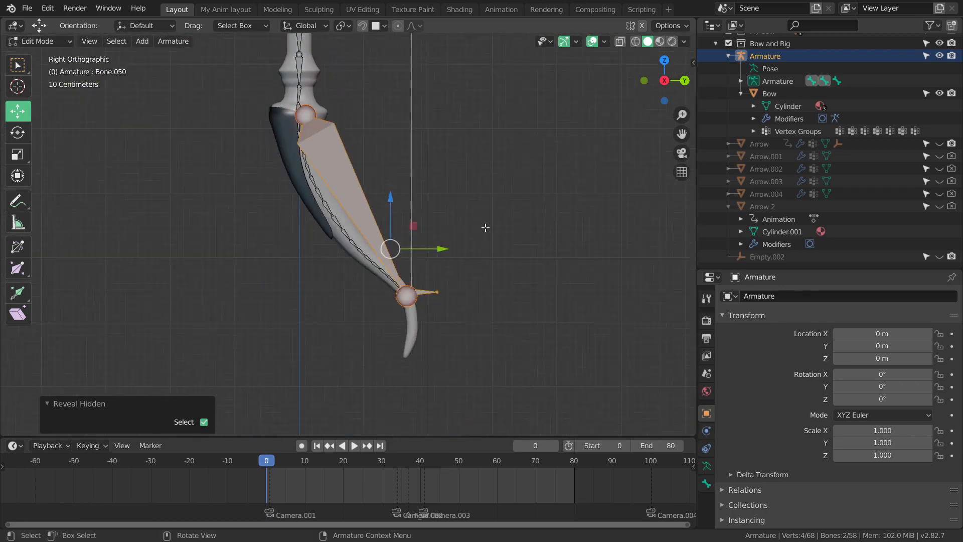
{"action": "middle_click_drag", "start_coordinate": [476, 174], "coordinate": [476, 258], "text": "shift"}
{"action": "middle_click_drag", "start_coordinate": [447, 163], "coordinate": [489, 267], "text": "shift"}
{"action": "left_click", "coordinate": [295, 183], "text": "shift"}
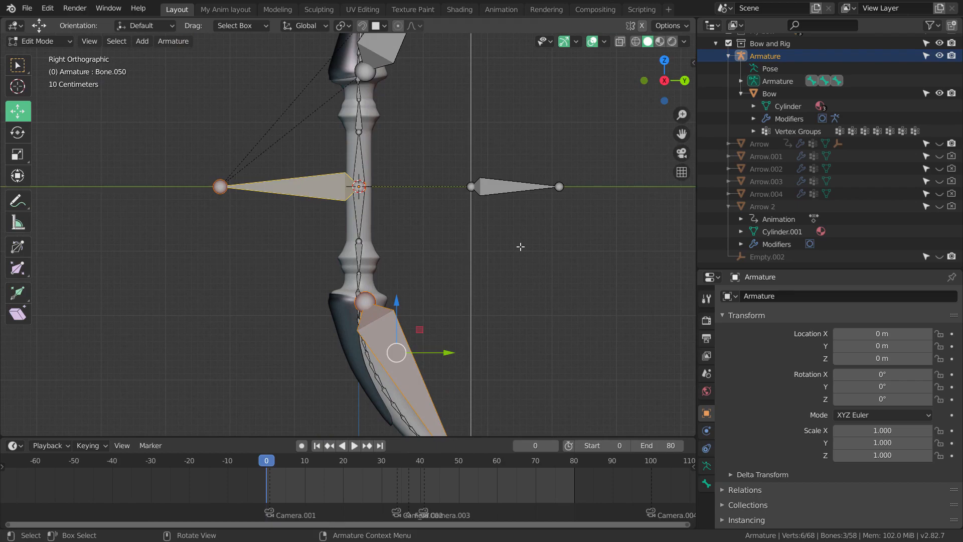
{"action": "key", "text": "ctrl+p"}
{"action": "left_click", "coordinate": [520, 247]}
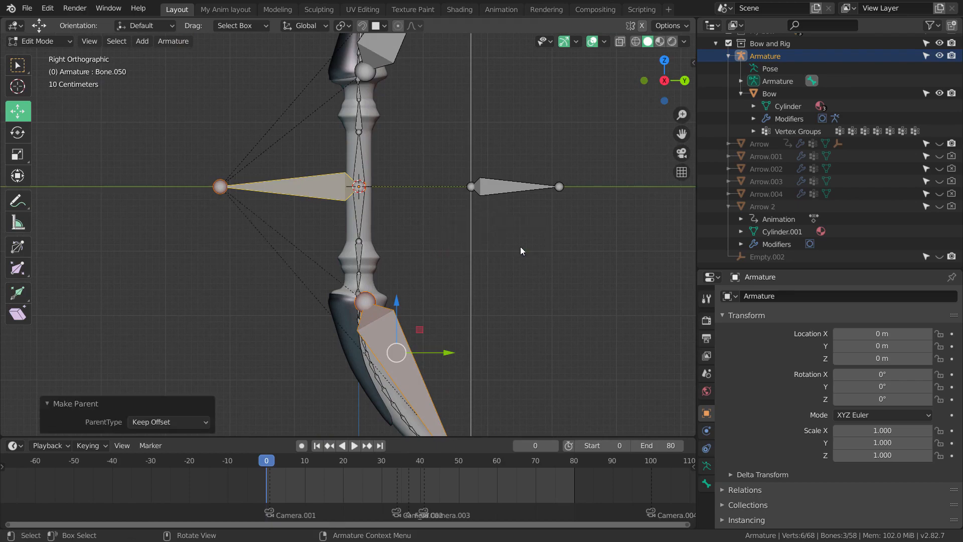
Step: Select only the main grip bone and switch the armature to Pose Mode
{"action": "scroll", "coordinate": [319, 226], "scroll_direction": "up", "scroll_amount": 1}
{"action": "left_click", "coordinate": [321, 180]}
{"action": "scroll", "coordinate": [302, 203], "scroll_direction": "down", "scroll_amount": 2}
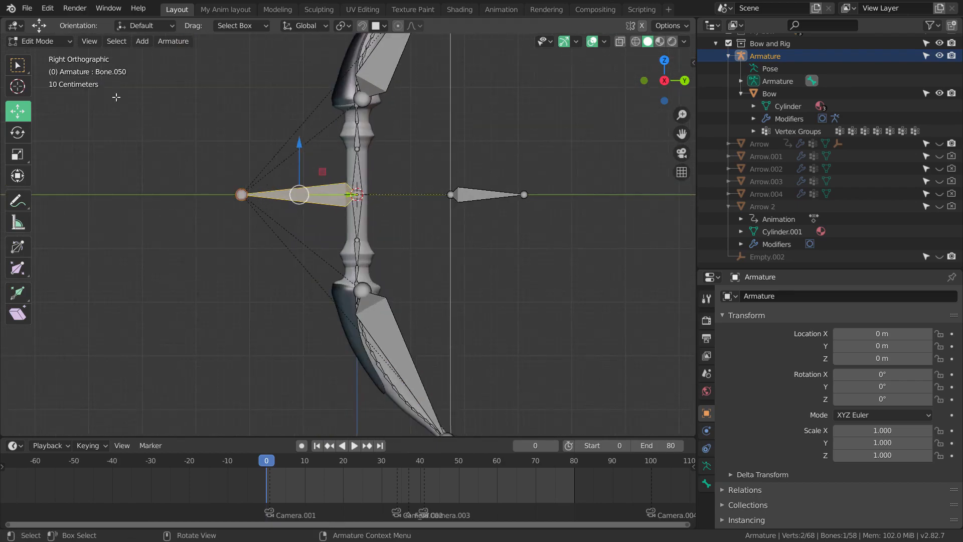
{"action": "left_click", "coordinate": [45, 41]}
{"action": "left_click", "coordinate": [42, 84]}
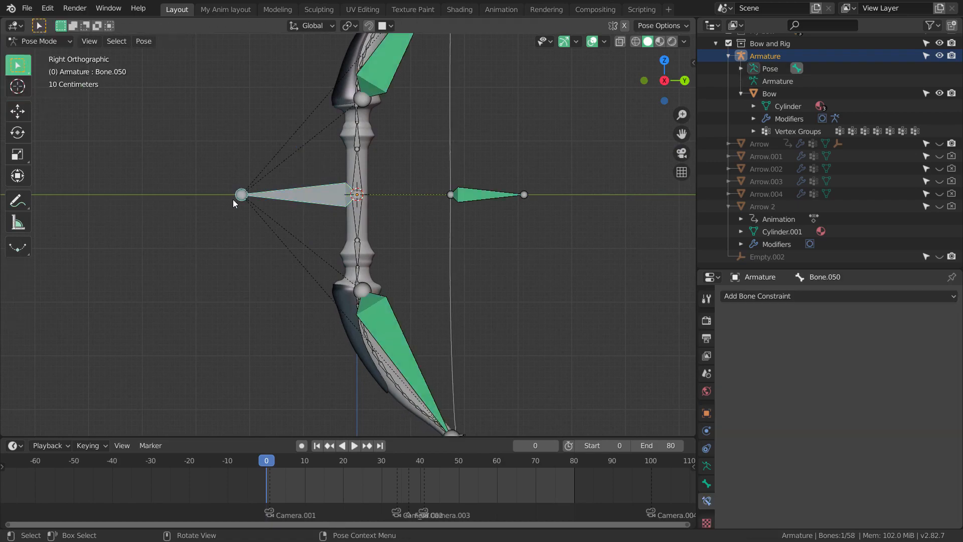
Step: Test the rig by moving the main grip bone and rotating it freely, cancelling each transform
{"action": "scroll", "coordinate": [285, 170], "scroll_direction": "up", "scroll_amount": 3}
{"action": "scroll", "coordinate": [351, 226], "scroll_direction": "down", "scroll_amount": 4}
{"action": "scroll", "coordinate": [348, 243], "scroll_direction": "up", "scroll_amount": 2}
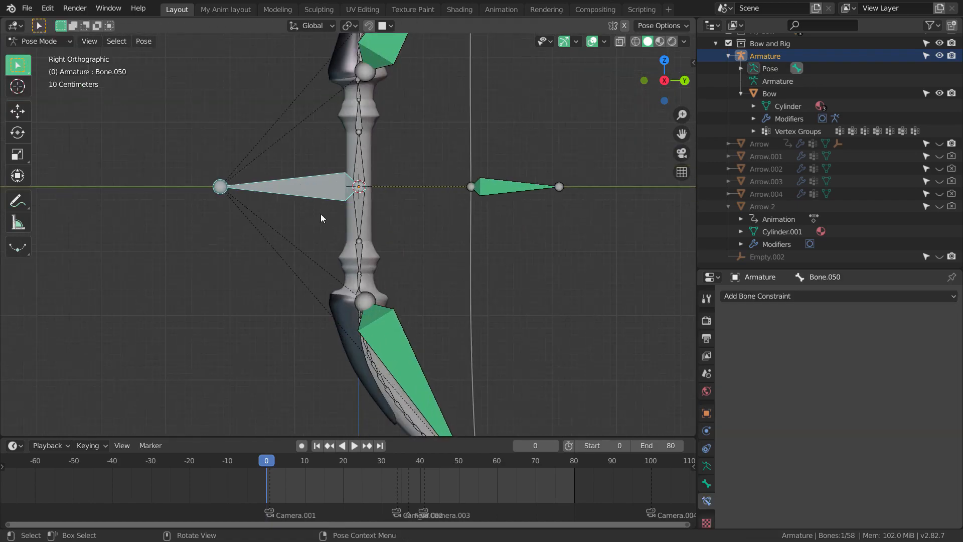
{"action": "key", "text": "g"}
{"action": "right_click", "coordinate": [416, 276]}
{"action": "scroll", "coordinate": [427, 272], "scroll_direction": "down", "scroll_amount": 3}
{"action": "key", "text": "g"}
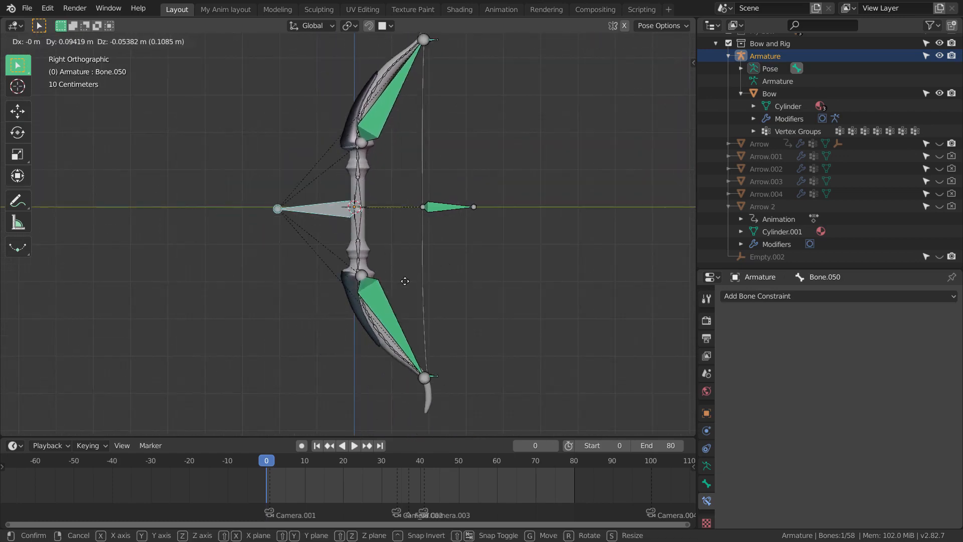
{"action": "left_click", "coordinate": [425, 278]}
{"action": "scroll", "coordinate": [426, 279], "scroll_direction": "down", "scroll_amount": 3}
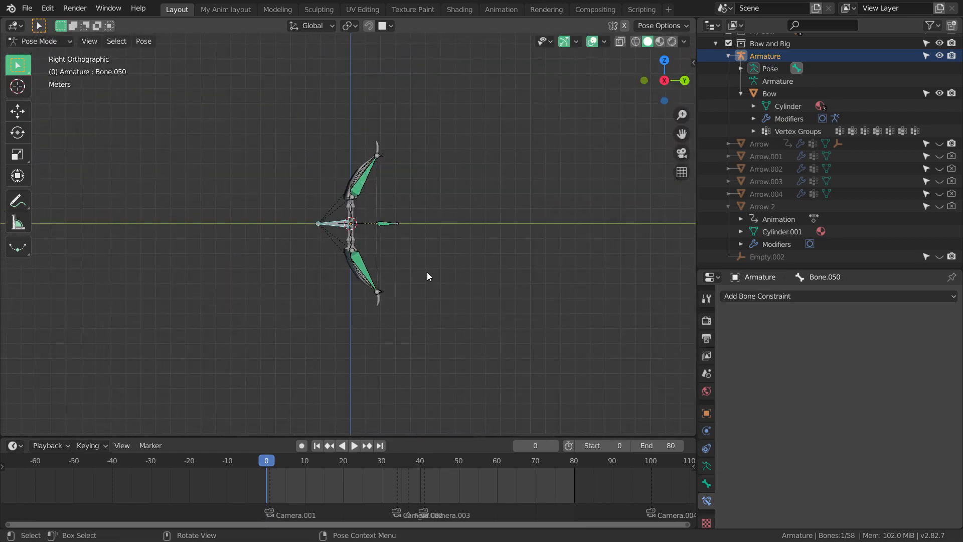
{"action": "key", "text": "r"}
{"action": "key", "text": "r"}
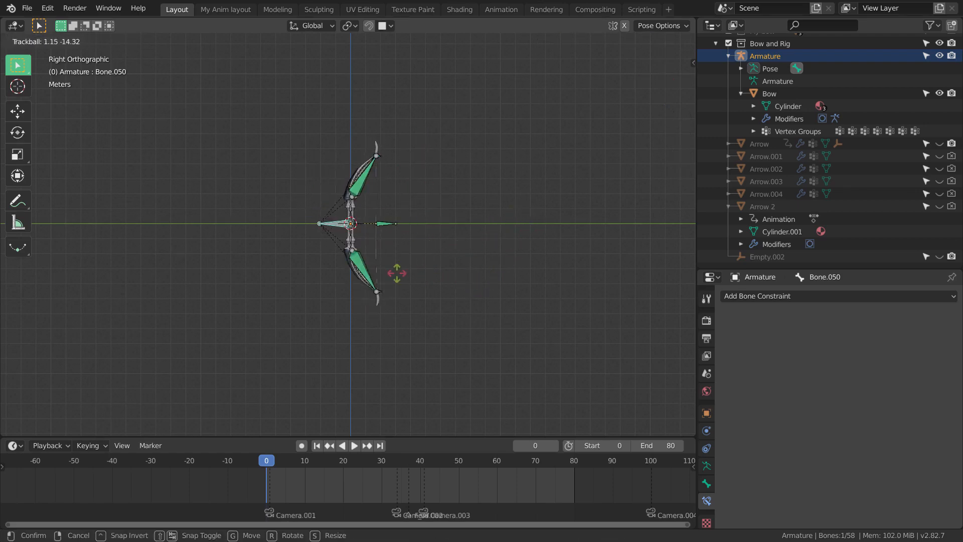
{"action": "left_click", "coordinate": [422, 294]}
{"action": "scroll", "coordinate": [422, 294], "scroll_direction": "up", "scroll_amount": 8}
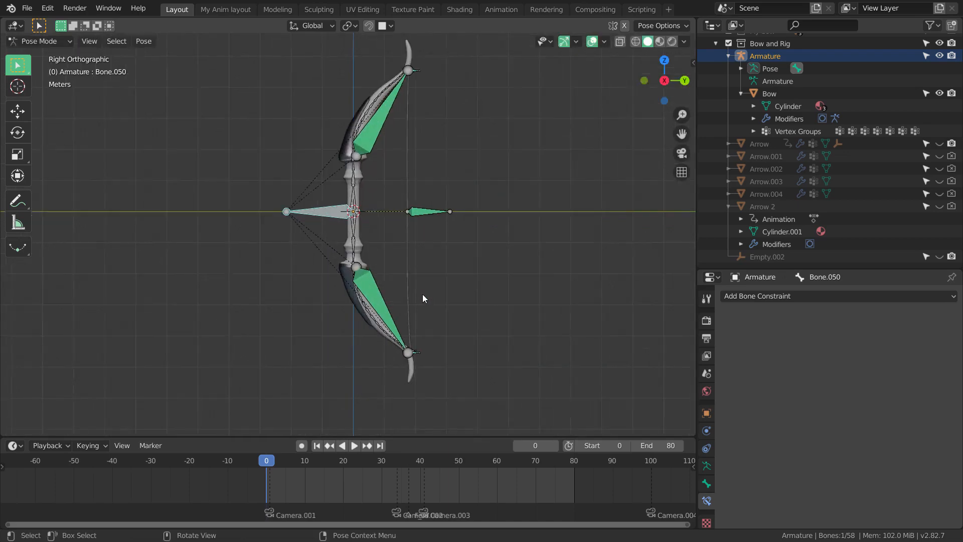
{"action": "middle_click_drag", "start_coordinate": [310, 279], "coordinate": [315, 267], "text": "shift"}
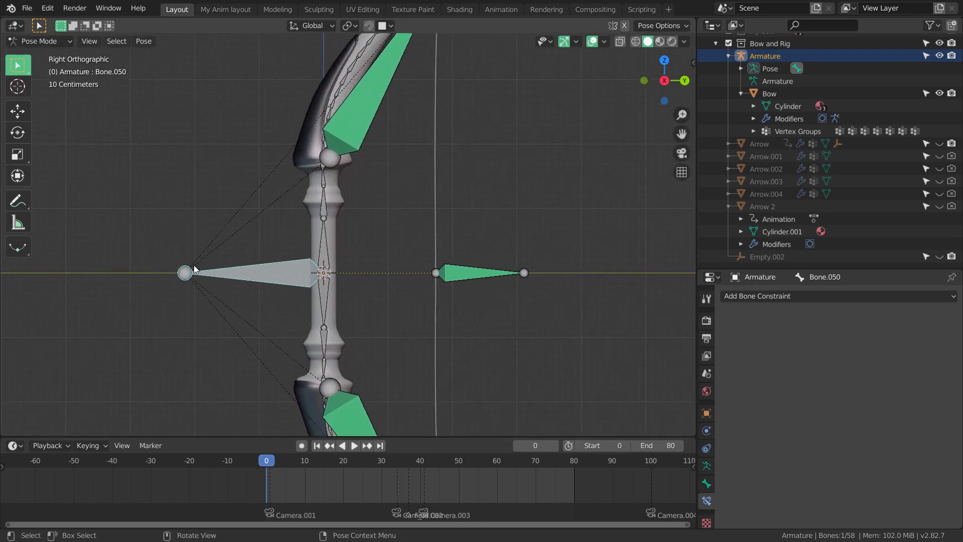
{"action": "scroll", "coordinate": [290, 293], "scroll_direction": "up", "scroll_amount": 2}
{"action": "scroll", "coordinate": [290, 294], "scroll_direction": "down", "scroll_amount": 3}
{"action": "scroll", "coordinate": [342, 279], "scroll_direction": "up", "scroll_amount": 2}
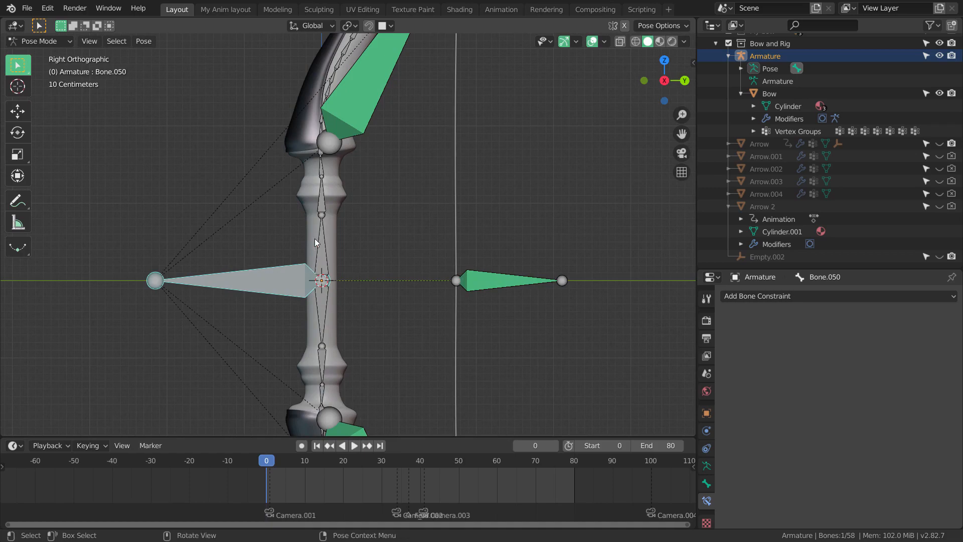
{"action": "middle_click_drag", "start_coordinate": [315, 238], "coordinate": [311, 226], "text": "shift"}
{"action": "scroll", "coordinate": [358, 309], "scroll_direction": "up", "scroll_amount": 2}
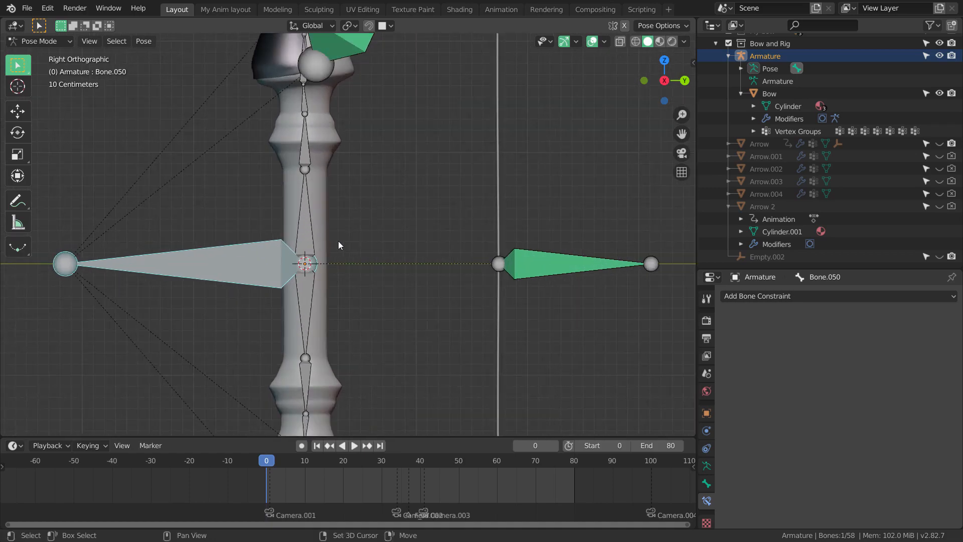
{"action": "scroll", "coordinate": [338, 243], "scroll_direction": "up", "scroll_amount": 2, "text": "shift"}
{"action": "scroll", "coordinate": [331, 250], "scroll_direction": "down", "scroll_amount": 4}
{"action": "scroll", "coordinate": [339, 251], "scroll_direction": "up", "scroll_amount": 3}
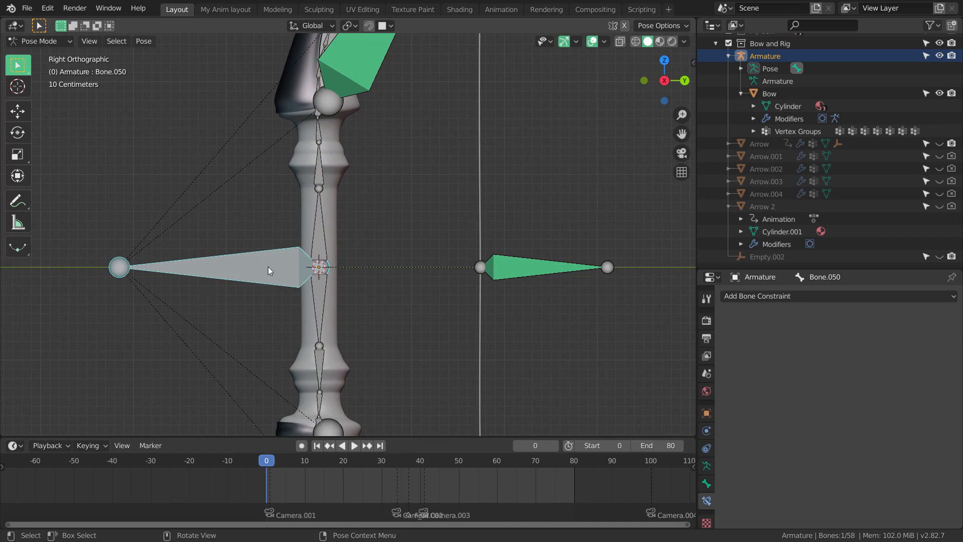
{"action": "scroll", "coordinate": [268, 271], "scroll_direction": "down", "scroll_amount": 3}
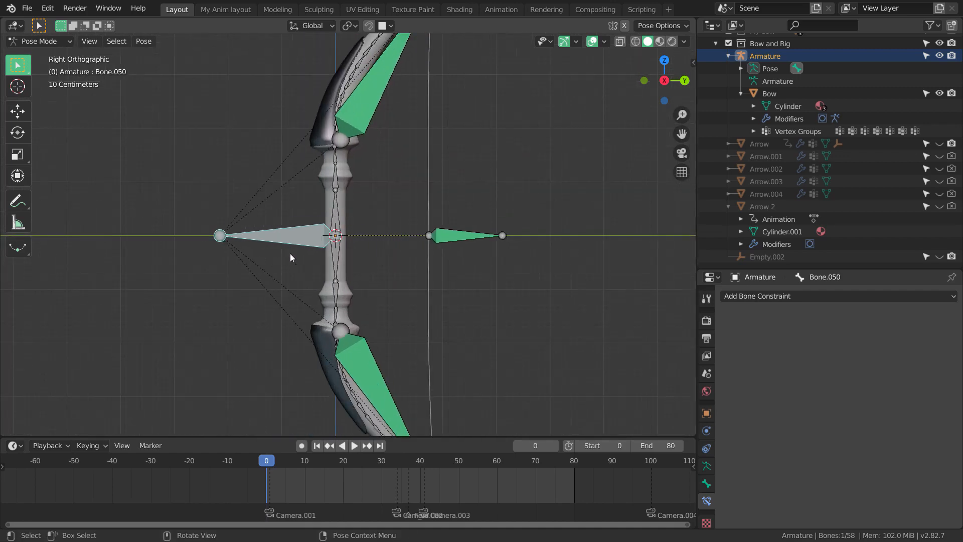
Step: Test moving the main grip bone toward and away from the string side, cancelling both moves
{"action": "key", "text": "g"}
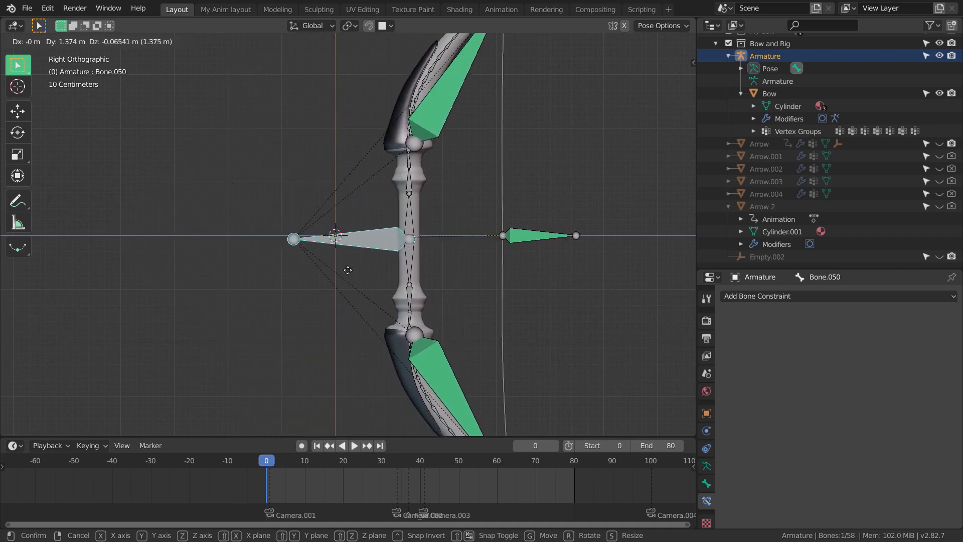
{"action": "key", "text": "Escape"}
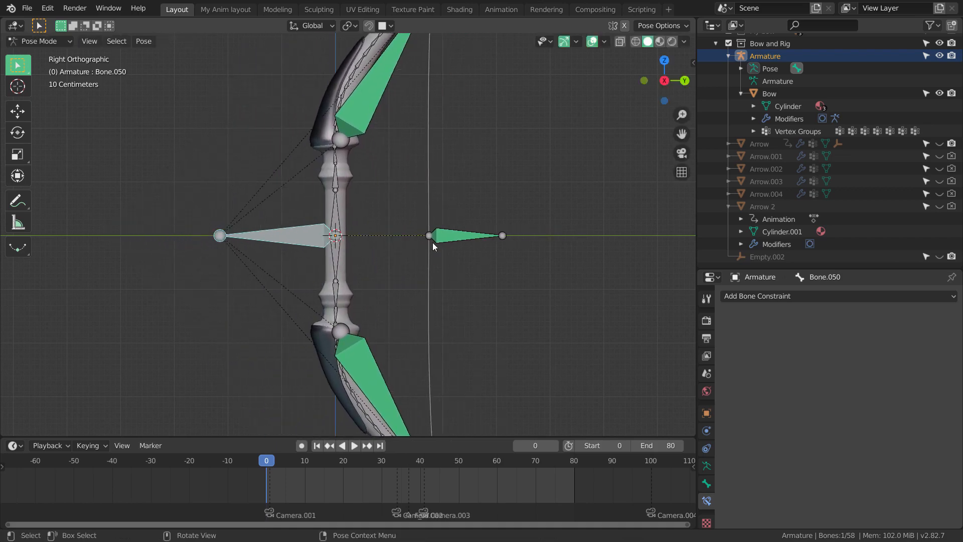
{"action": "key", "text": "g"}
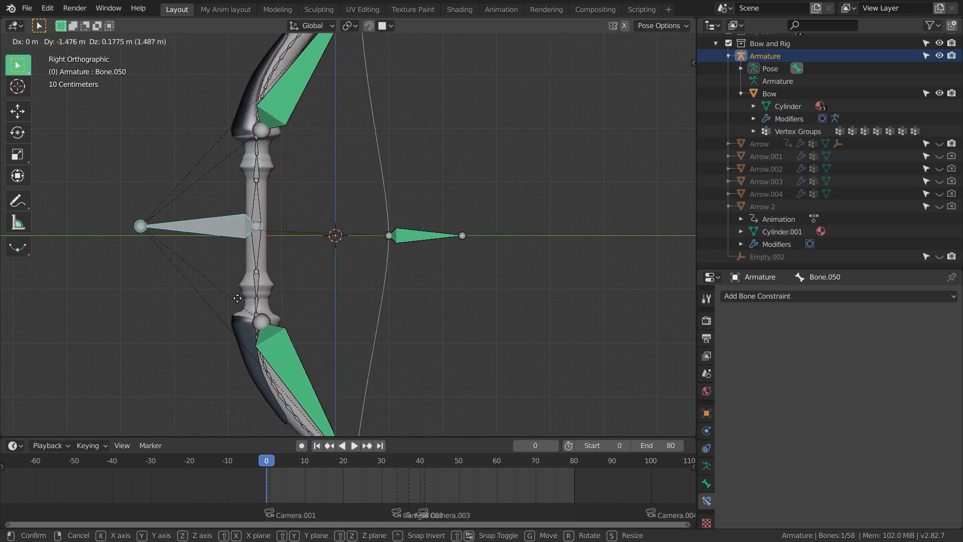
{"action": "key", "text": "Escape"}
Step: Disable the string bone's Limit Location constraint and test moving the string bone without it
{"action": "left_click", "coordinate": [457, 238]}
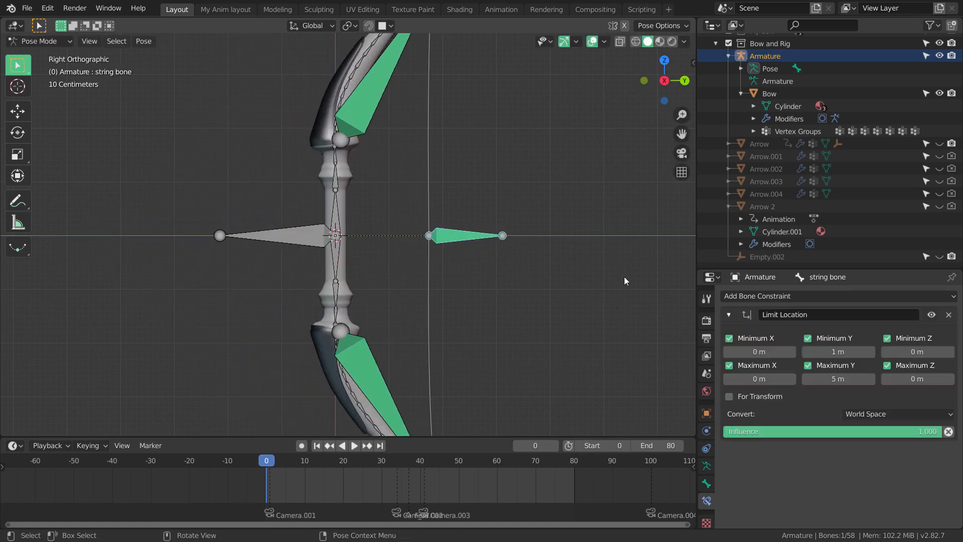
{"action": "left_click", "coordinate": [931, 315]}
{"action": "key", "text": "g"}
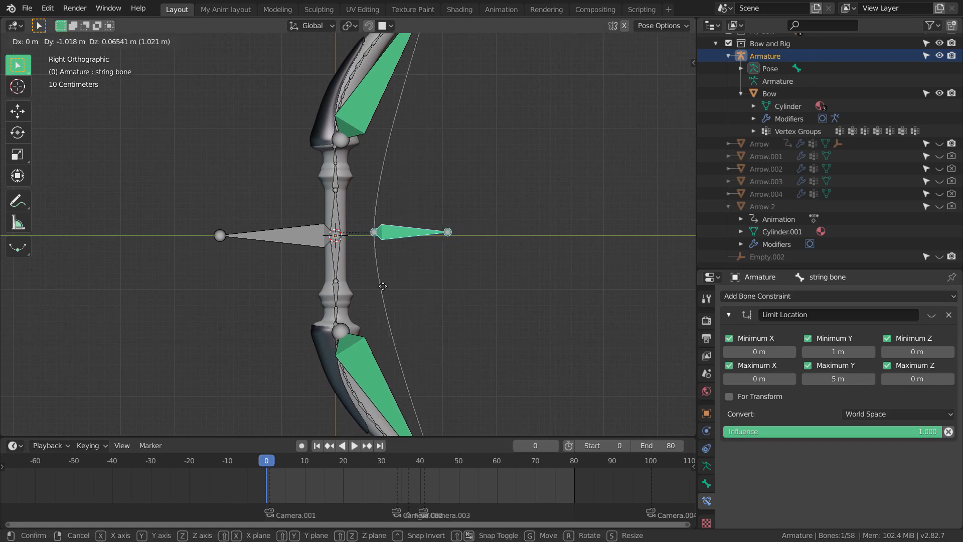
{"action": "key", "text": "Escape"}
{"action": "left_click", "coordinate": [267, 229]}
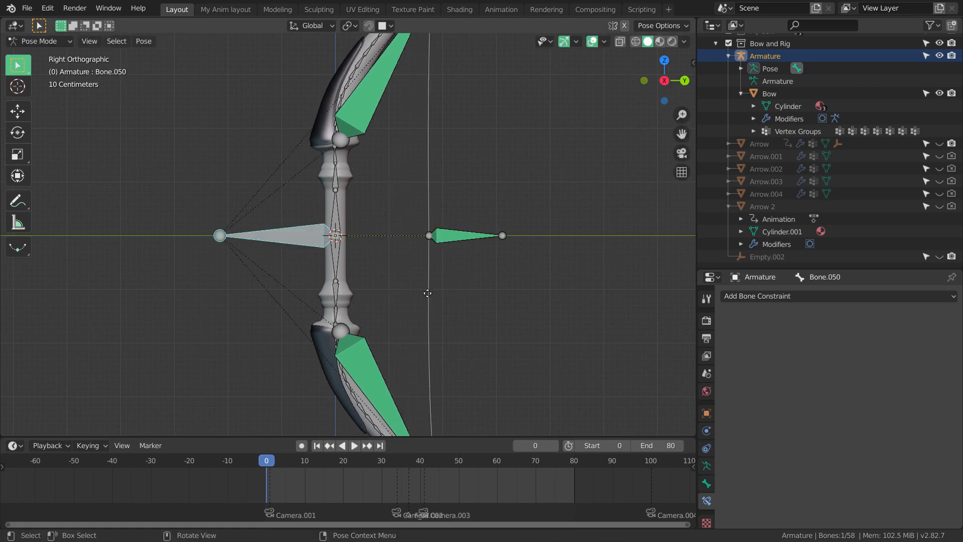
Step: Test moving the main grip bone and rotating the whole bow around it, cancelling the rotation
{"action": "key", "text": "g"}
{"action": "scroll", "coordinate": [351, 270], "scroll_direction": "down", "scroll_amount": 4}
{"action": "left_click", "coordinate": [416, 311]}
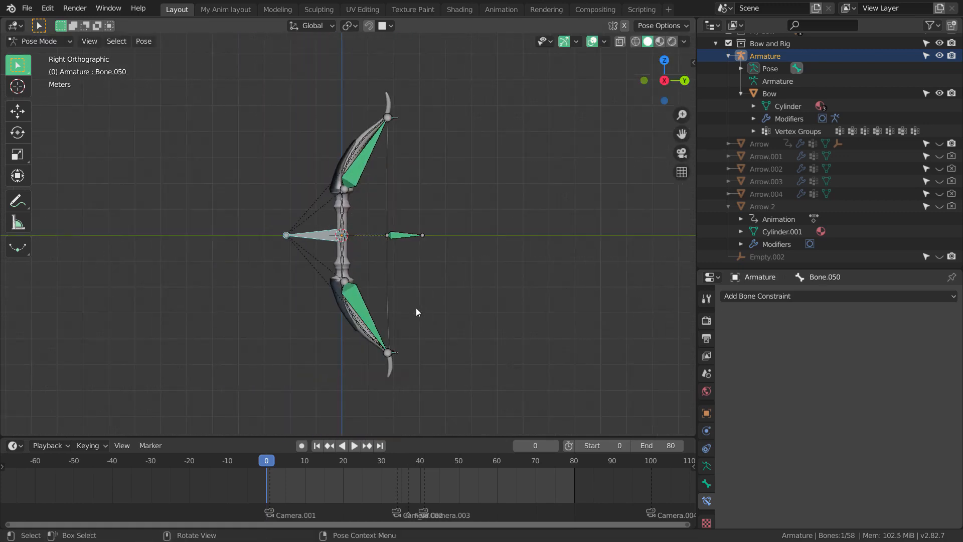
{"action": "key", "text": "r"}
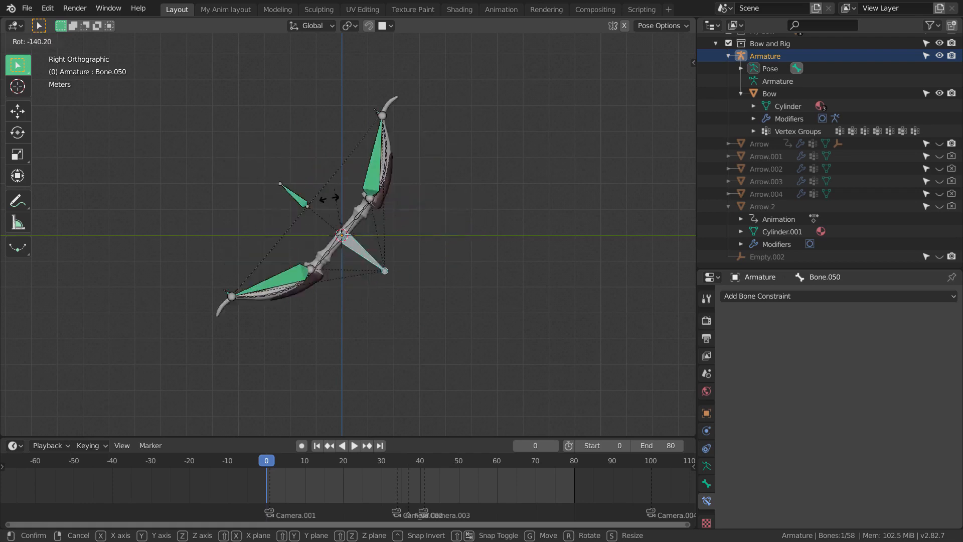
{"action": "right_click", "coordinate": [451, 293]}
{"action": "scroll", "coordinate": [451, 296], "scroll_direction": "up", "scroll_amount": 3}
{"action": "middle_click_drag", "start_coordinate": [472, 273], "coordinate": [445, 289], "text": "shift"}
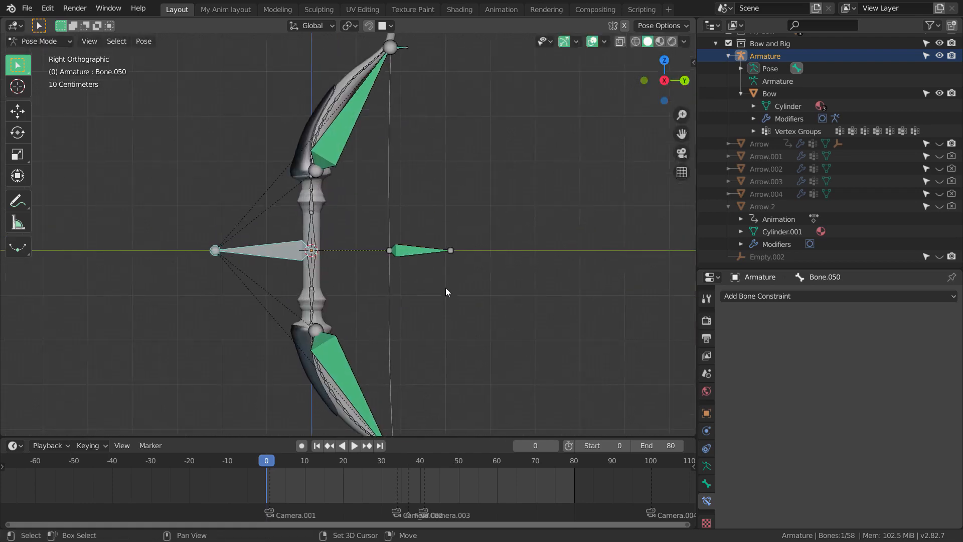
{"action": "scroll", "coordinate": [445, 288], "scroll_direction": "down", "scroll_amount": 2}
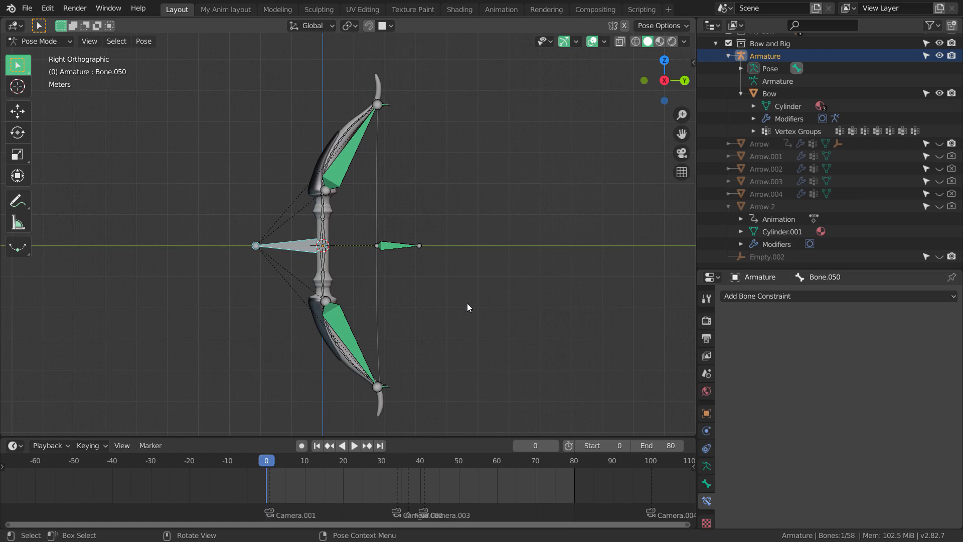
{"action": "scroll", "coordinate": [462, 280], "scroll_direction": "down", "scroll_amount": 3}
{"action": "scroll", "coordinate": [460, 261], "scroll_direction": "up", "scroll_amount": 2}
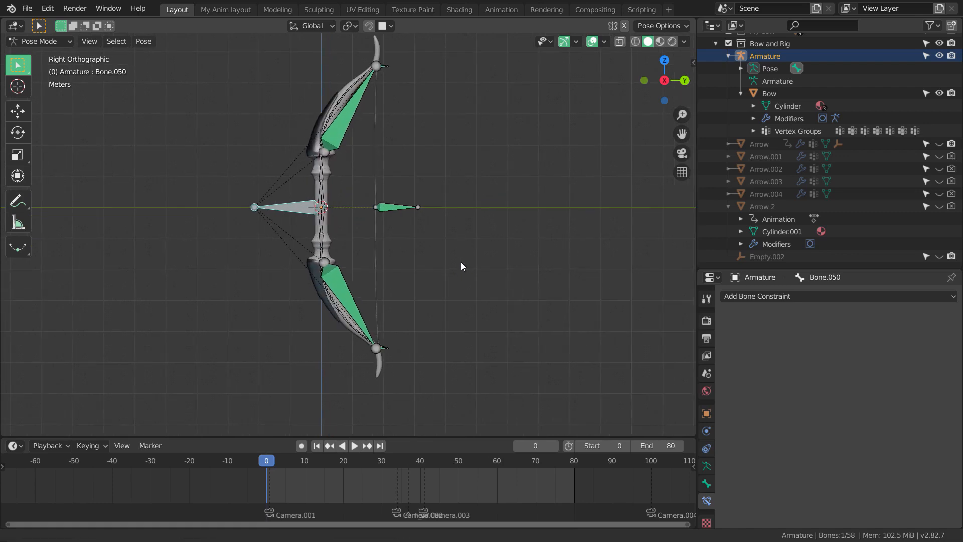
{"action": "scroll", "coordinate": [476, 284], "scroll_direction": "up", "scroll_amount": 2}
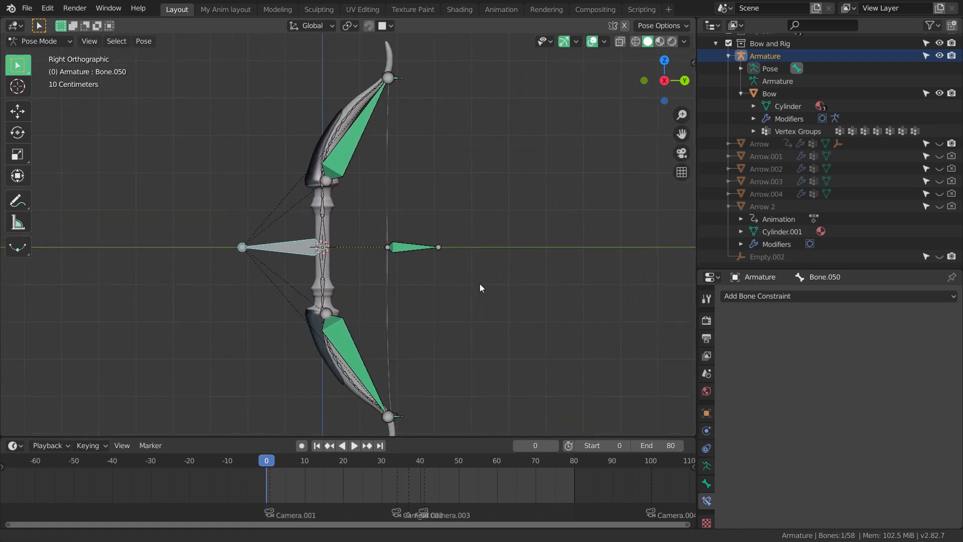
{"action": "scroll", "coordinate": [472, 286], "scroll_direction": "down", "scroll_amount": 3}
{"action": "scroll", "coordinate": [470, 304], "scroll_direction": "up", "scroll_amount": 2}
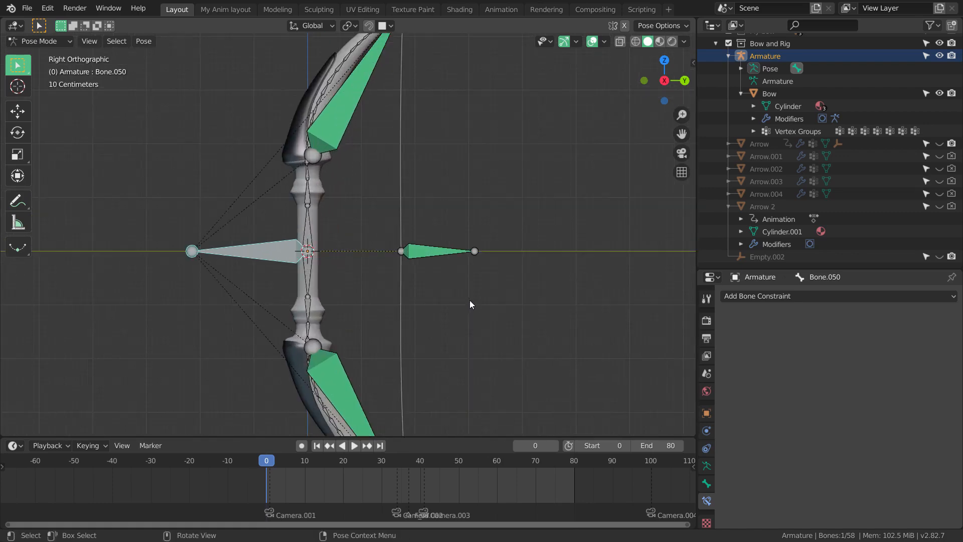
Step: Switch the viewport to rendered shading and hide the armature so only the textured bow shows
{"action": "middle_click_drag", "start_coordinate": [470, 304], "coordinate": [512, 234]}
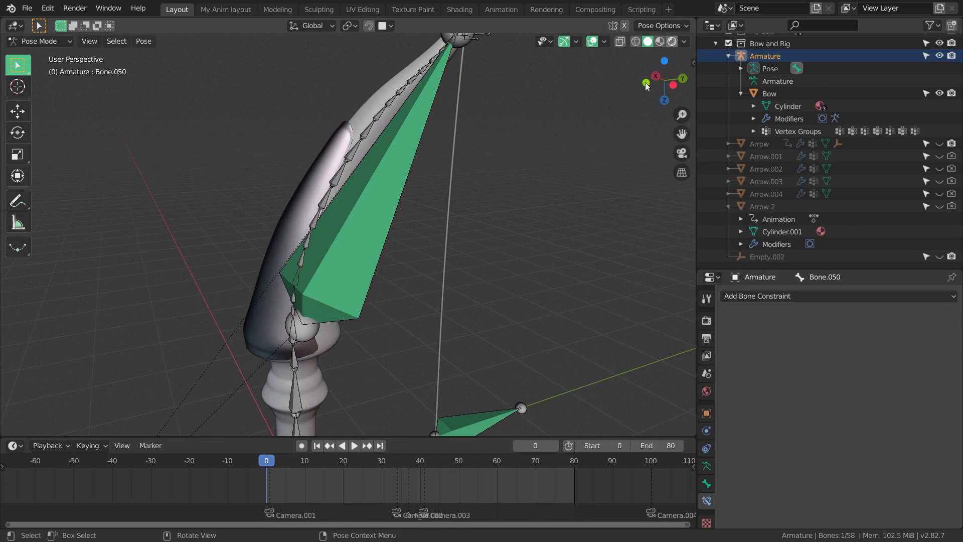
{"action": "key", "text": "z"}
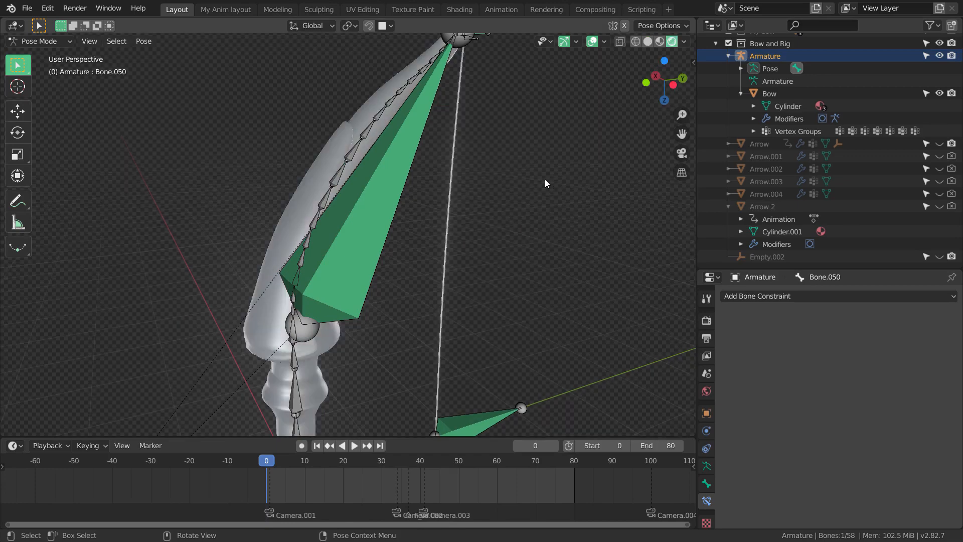
{"action": "scroll", "coordinate": [486, 241], "scroll_direction": "down", "scroll_amount": 4}
{"action": "middle_click_drag", "start_coordinate": [478, 270], "coordinate": [411, 228]}
{"action": "scroll", "coordinate": [456, 279], "scroll_direction": "up", "scroll_amount": 4}
{"action": "scroll", "coordinate": [485, 210], "scroll_direction": "up", "scroll_amount": 4}
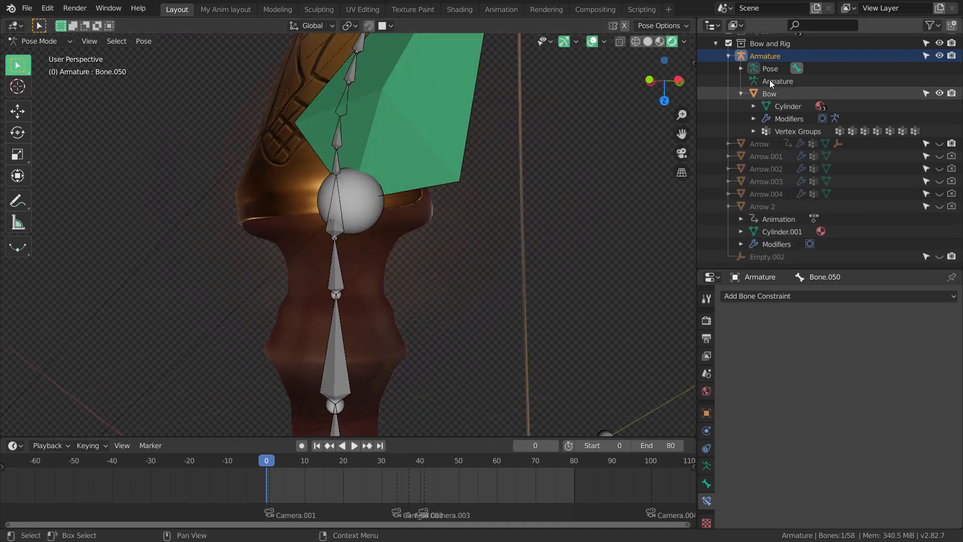
{"action": "left_click", "coordinate": [938, 55]}
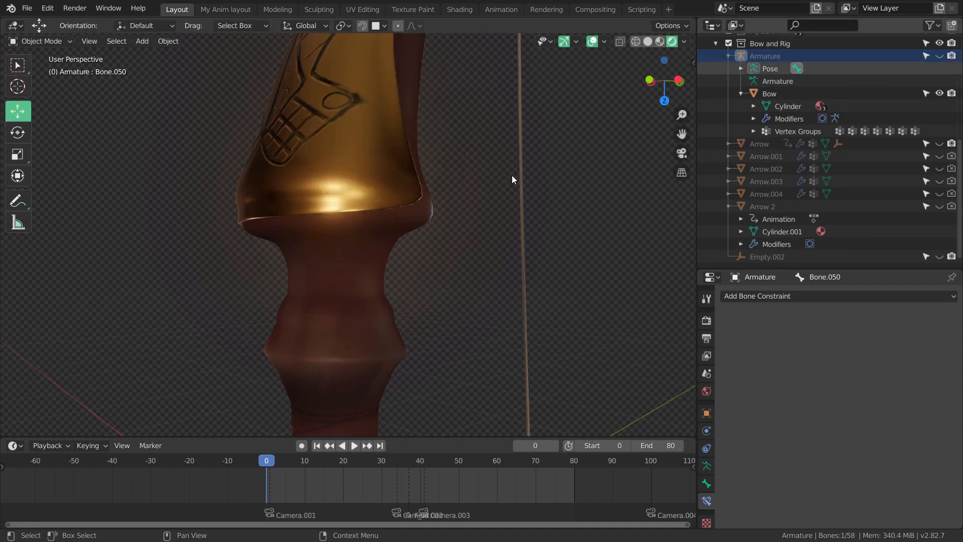
{"action": "middle_click_drag", "start_coordinate": [511, 177], "coordinate": [477, 239]}
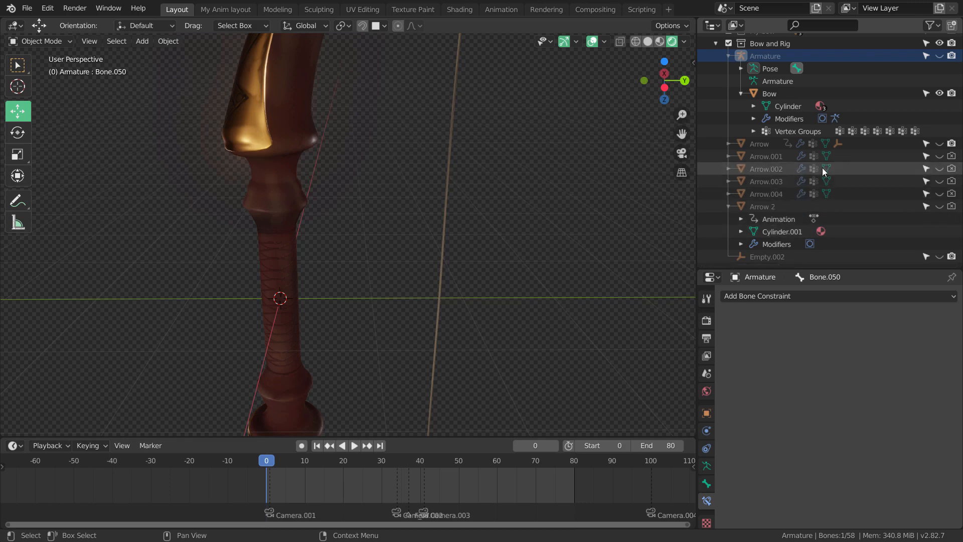
Step: Unhide Arrow.001, Arrow.002, Arrow.003, Arrow.004 and Arrow 2 in the viewport and view them with the bow
{"action": "left_click_drag", "start_coordinate": [939, 156], "coordinate": [941, 207]}
{"action": "middle_click_drag", "start_coordinate": [436, 295], "coordinate": [356, 263]}
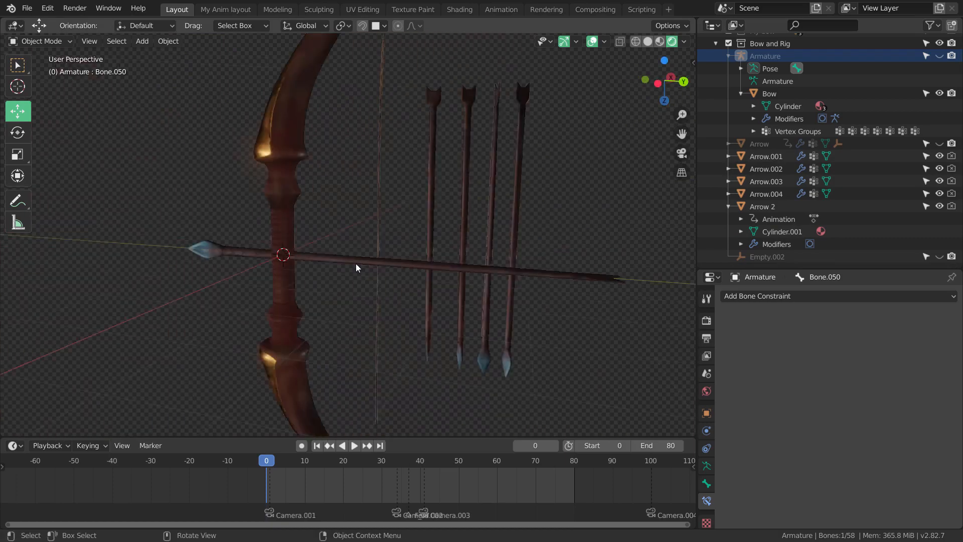
{"action": "scroll", "coordinate": [398, 287], "scroll_direction": "up", "scroll_amount": 3}
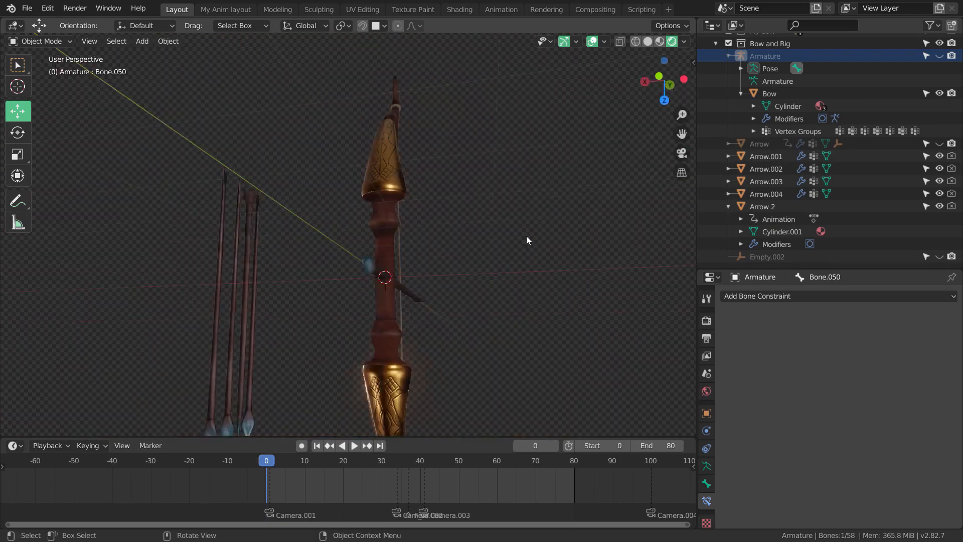